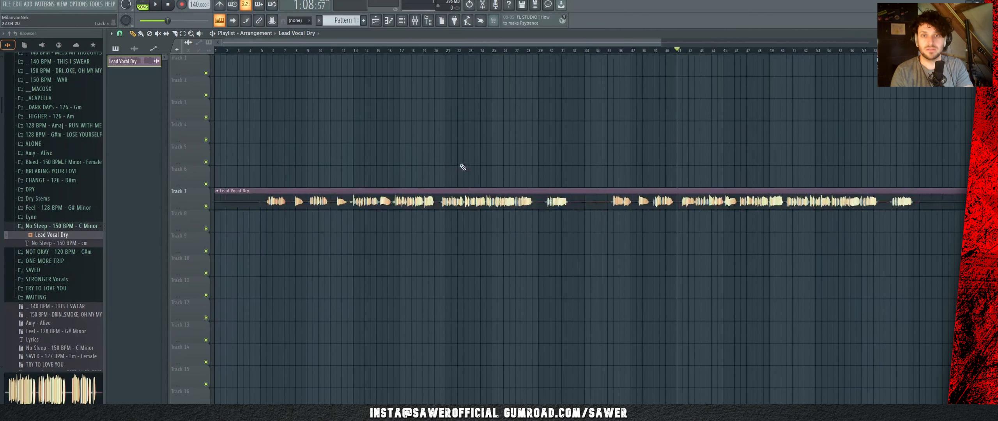
Step: Move the Lead Vocal Dry clip to Track 3 and play it back with the project tempo at 150 BPM
left_click_drag(244, 51, 267, 51)
scroll(378, 156, "down", 1)
scroll(381, 157, "up", 1)
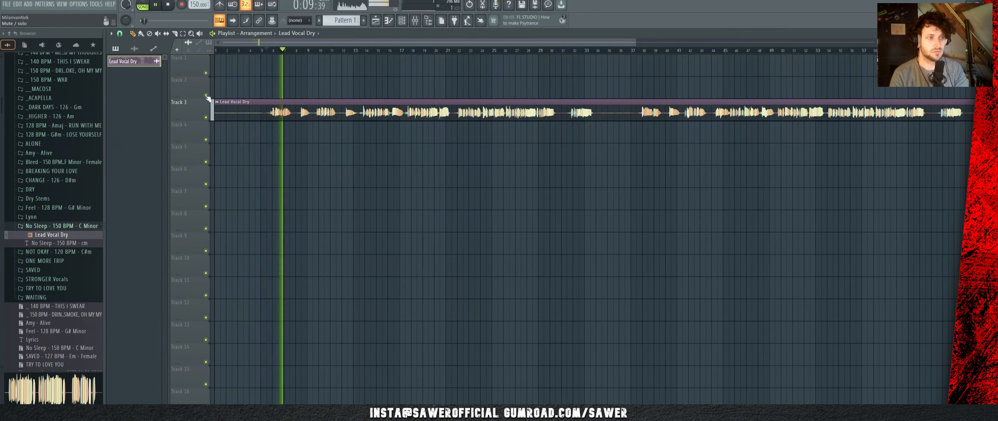
key("space")
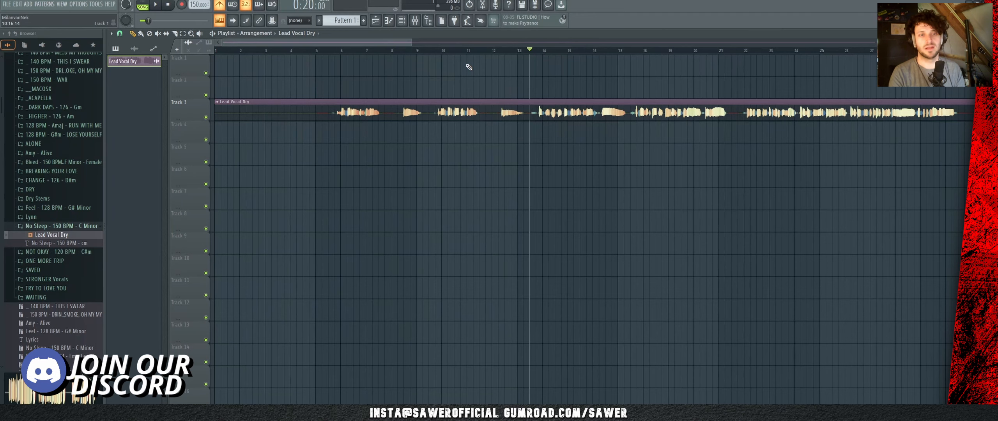
key("space")
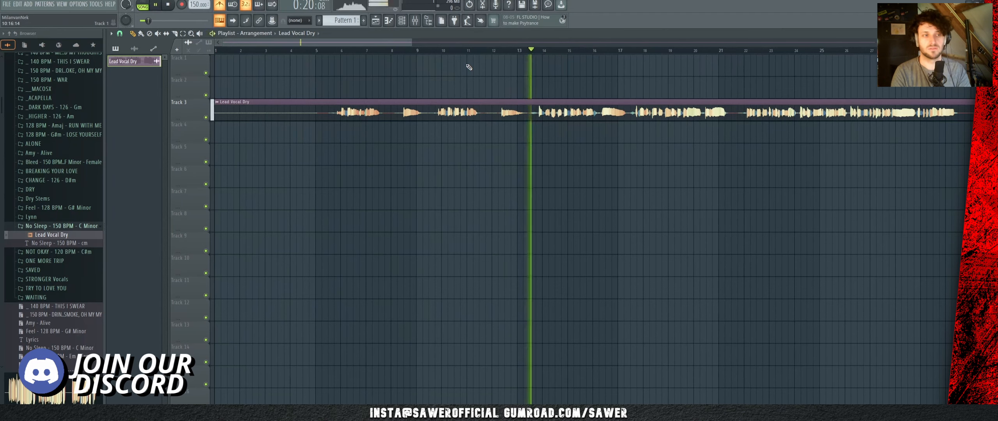
left_click(338, 51)
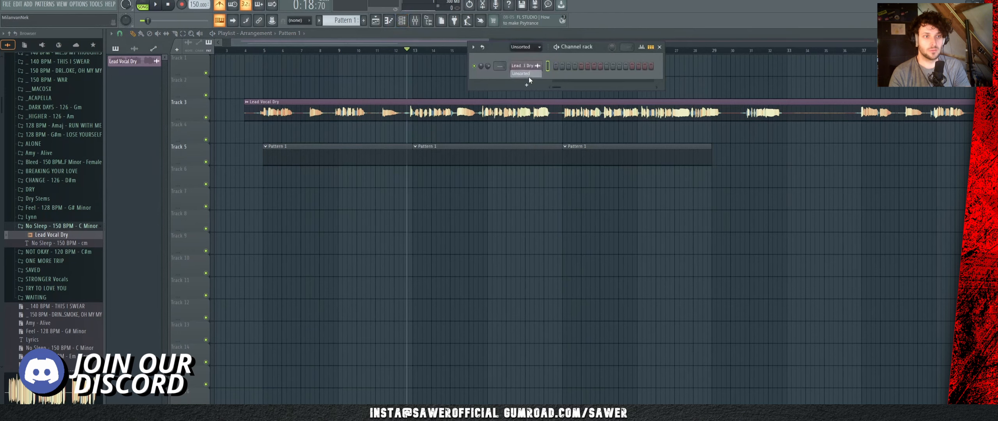
Step: Replace the default Sampler channel in the channel rack with the Sylenth1 synthesizer
right_click(532, 72)
mouse_move(569, 134)
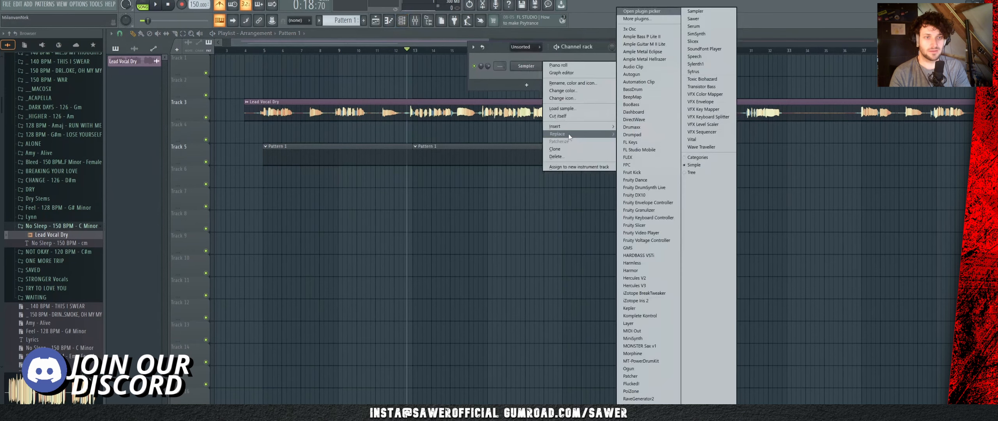
left_click(692, 69)
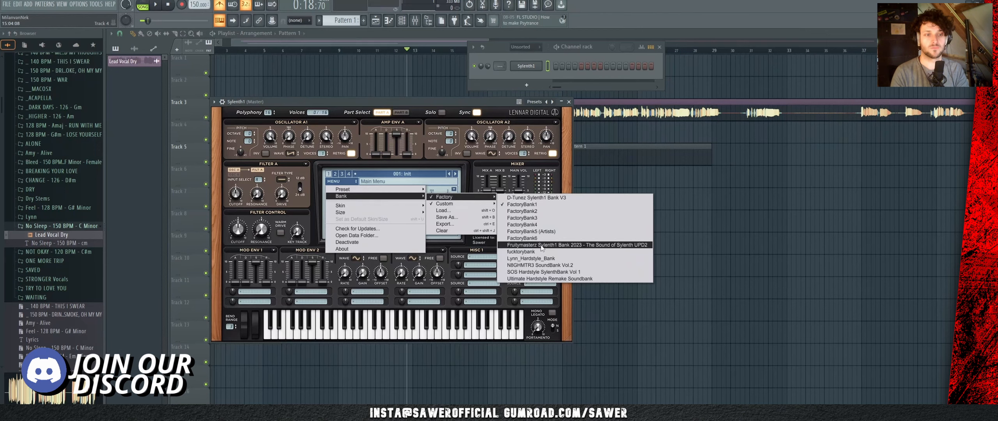
Step: Load the Fruitymasterz Sylenth1 Bank 2023 into Sylenth1, choose the preset "ARP - I wanna be a Magician" and audition a note
left_click(542, 245)
left_click(429, 175)
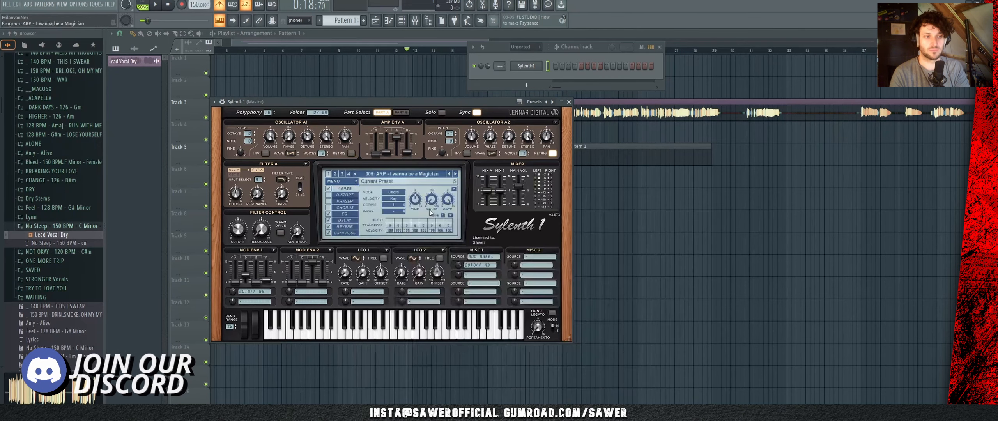
left_click(431, 209)
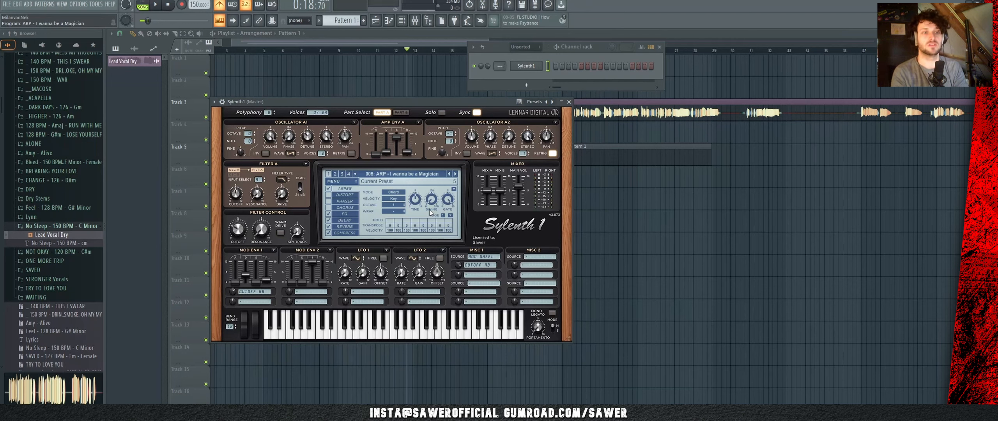
key("q")
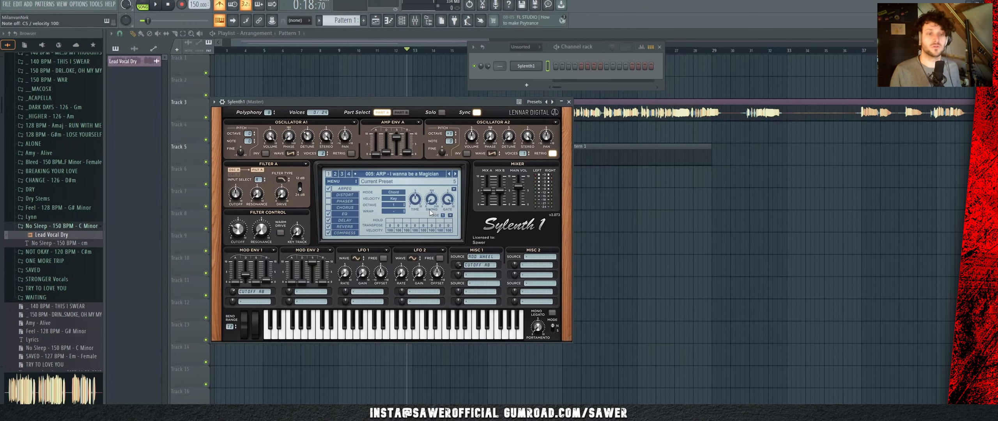
Step: Draw a one-bar C3 note at the start of Sylenth1's piano roll in Pattern 1 and play it back
left_click(389, 21)
scroll(234, 172, "down", 1)
left_click(140, 269)
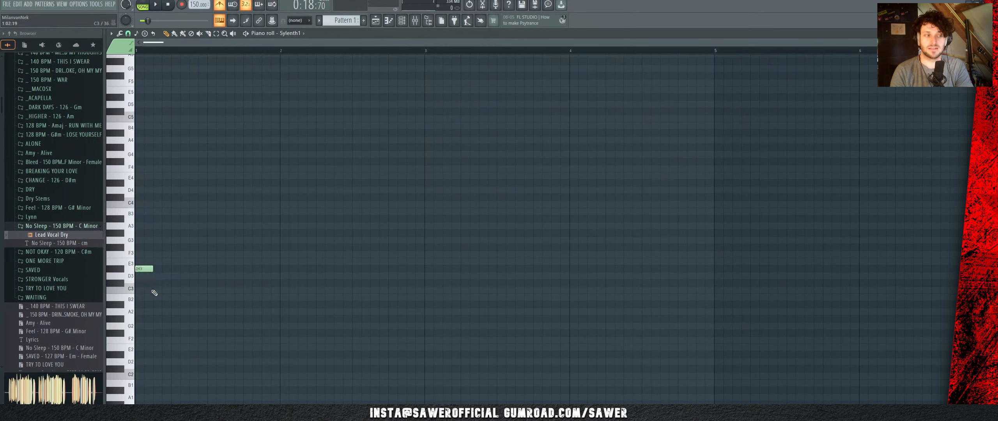
right_click(146, 269)
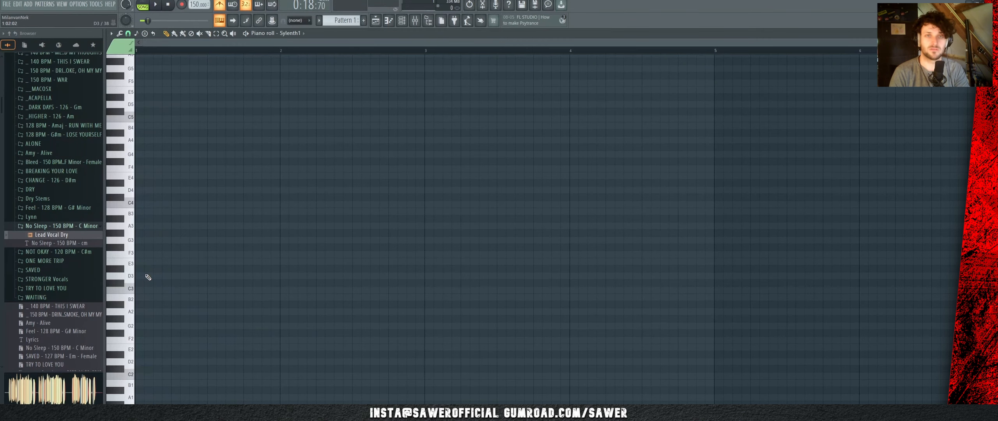
mouse_move(158, 290)
left_mouse_down()
mouse_move(149, 291)
mouse_move(285, 291)
mouse_move(276, 292)
left_mouse_up()
key("space")
key("space")
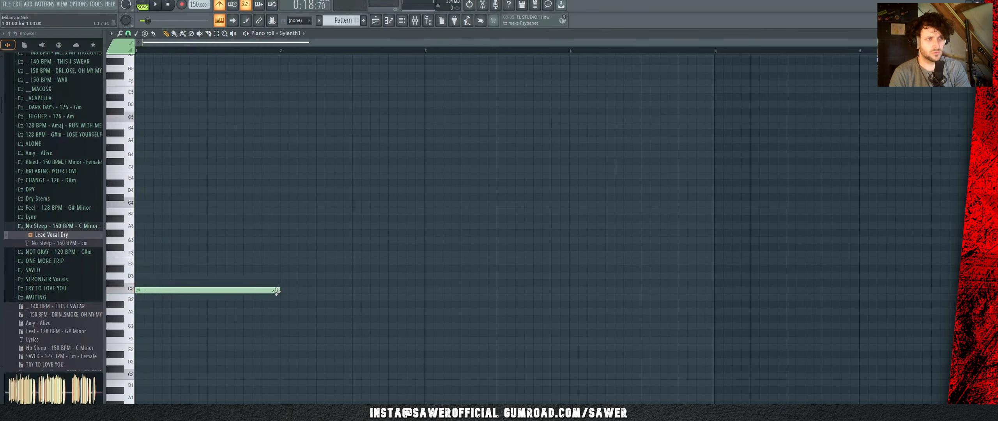
key("space")
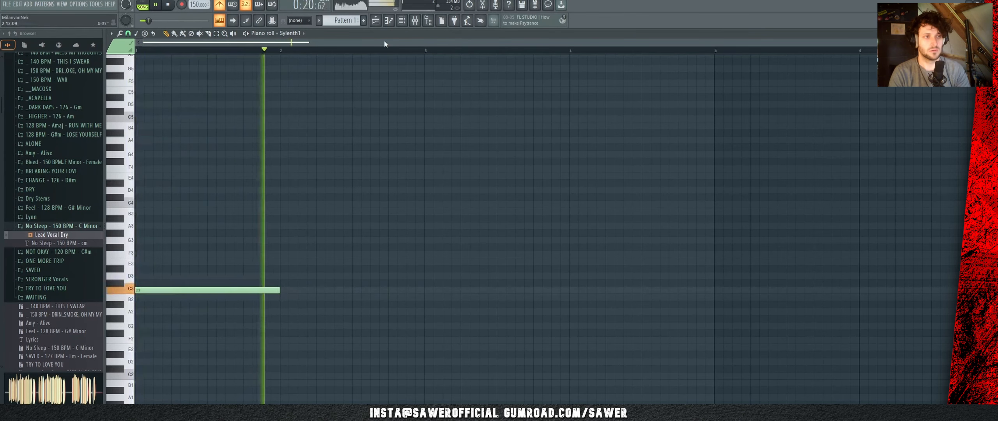
key("space")
Step: Set the project tempo to 155 BPM and fit the Lead Vocal Dry clip to it from a source tempo of 150 BPM
left_click(376, 20)
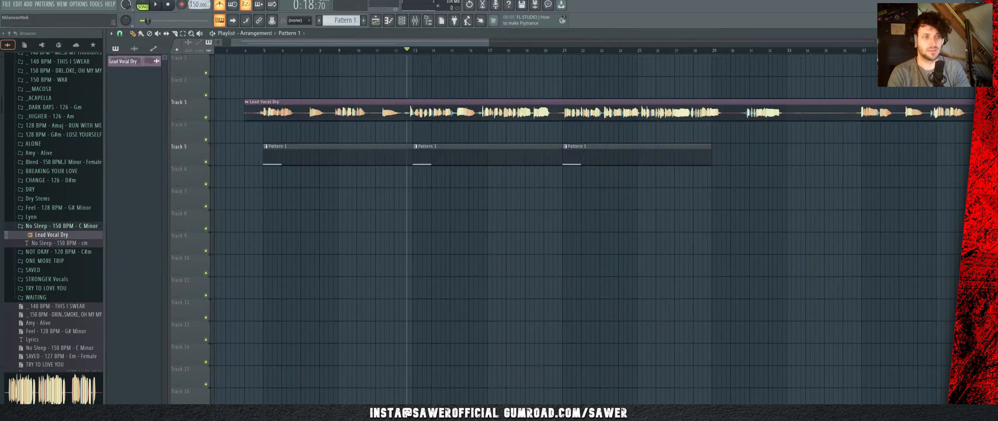
scroll(190, 5, "up", 5)
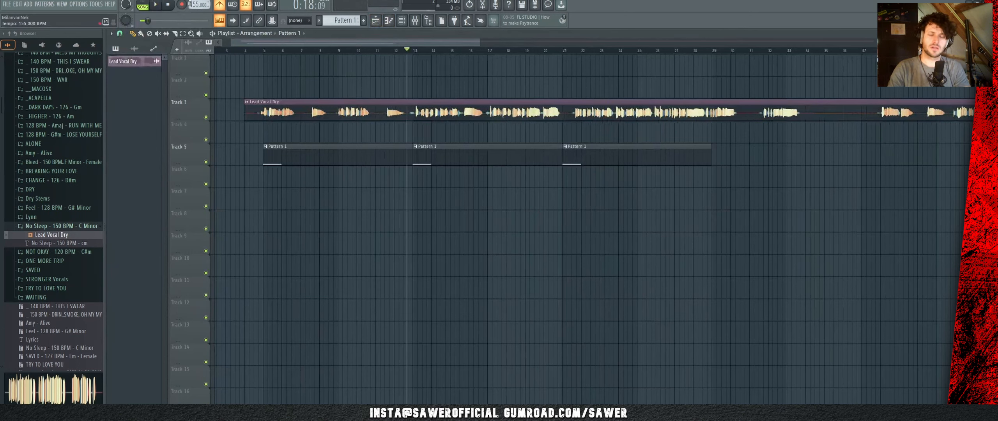
left_click(247, 103)
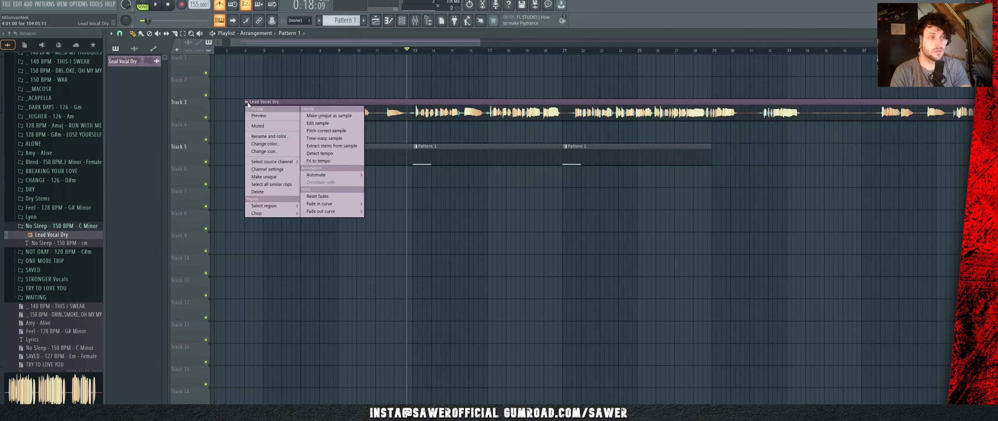
left_click(343, 161)
left_click(506, 297)
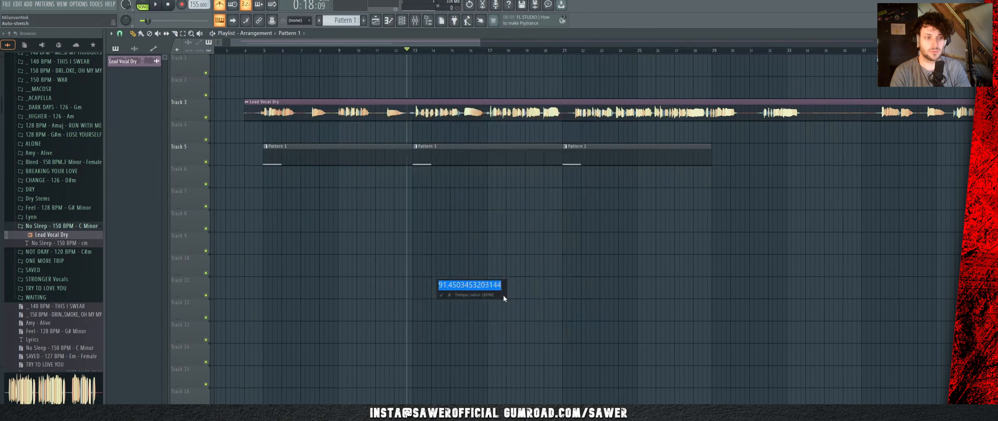
type("159")
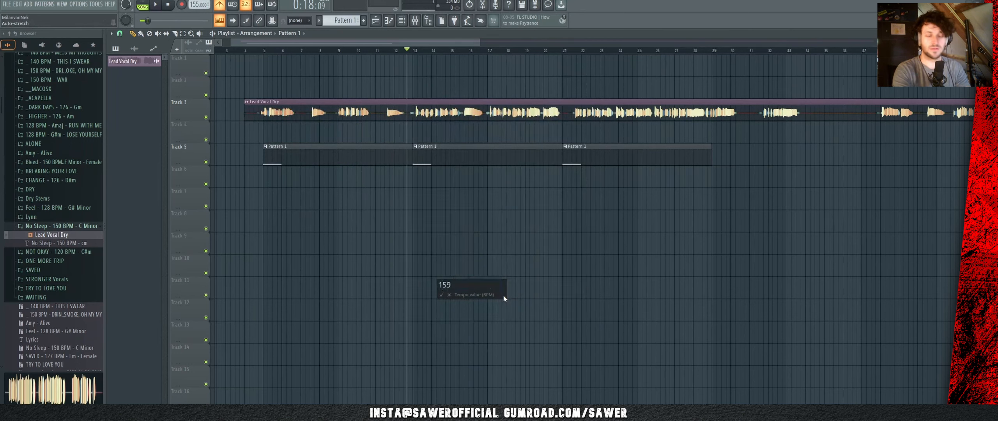
key("BackSpace")
type("0")
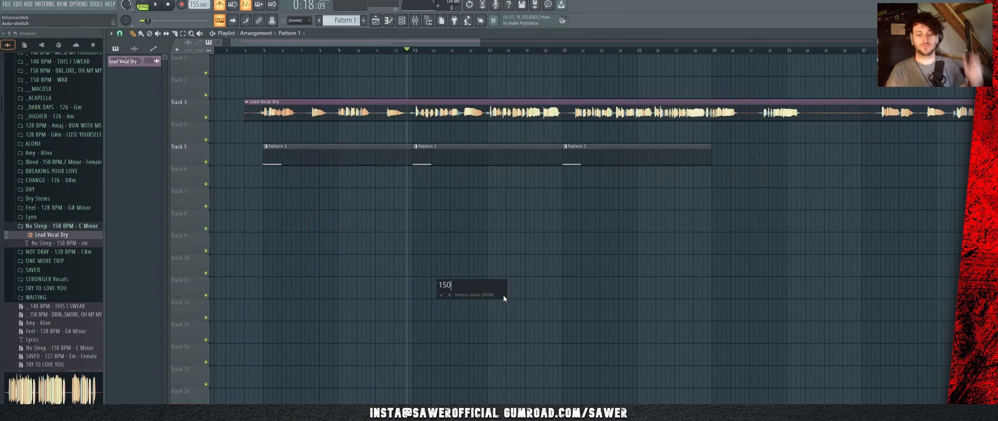
key("Return")
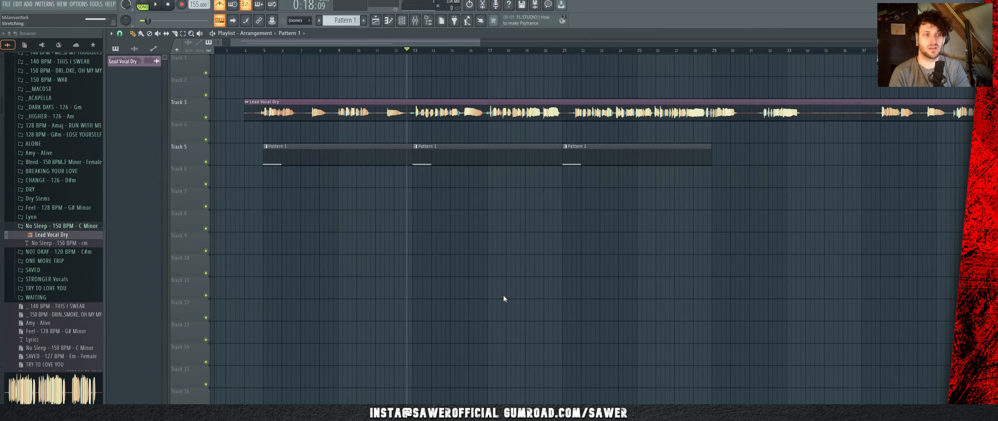
Step: Transpose the four-note Sylenth1 progression down one octave with the third note returned to D#3, and play it back
key("space")
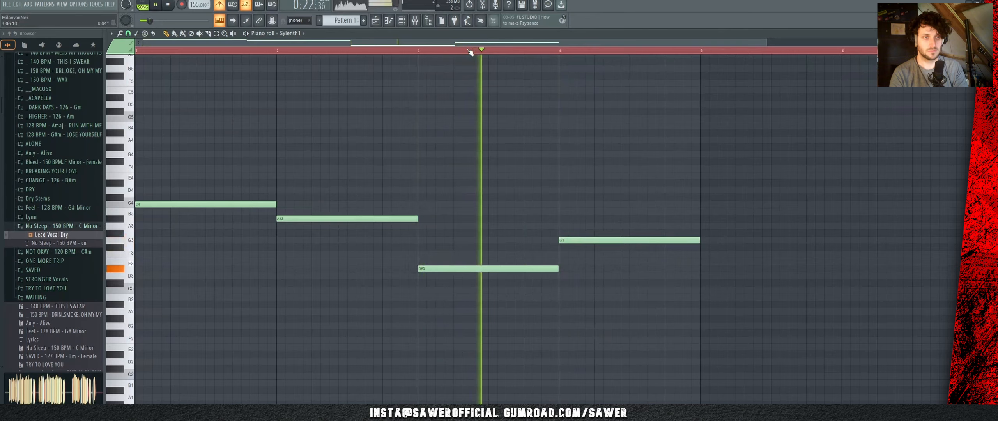
scroll(470, 52, "down", 1)
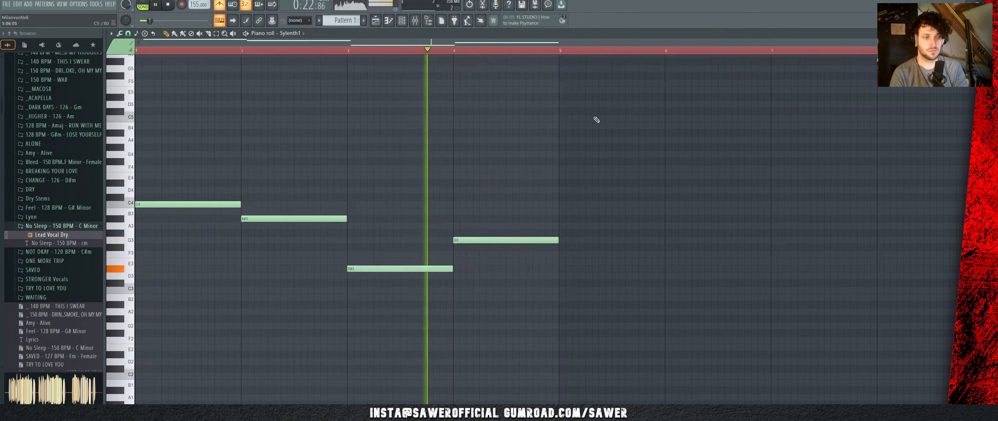
key("ctrl+a")
key("ctrl+Down")
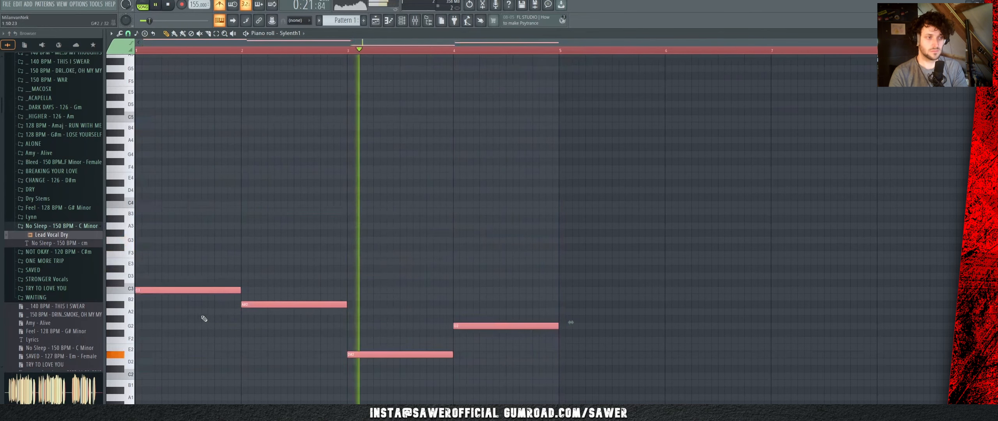
key("space")
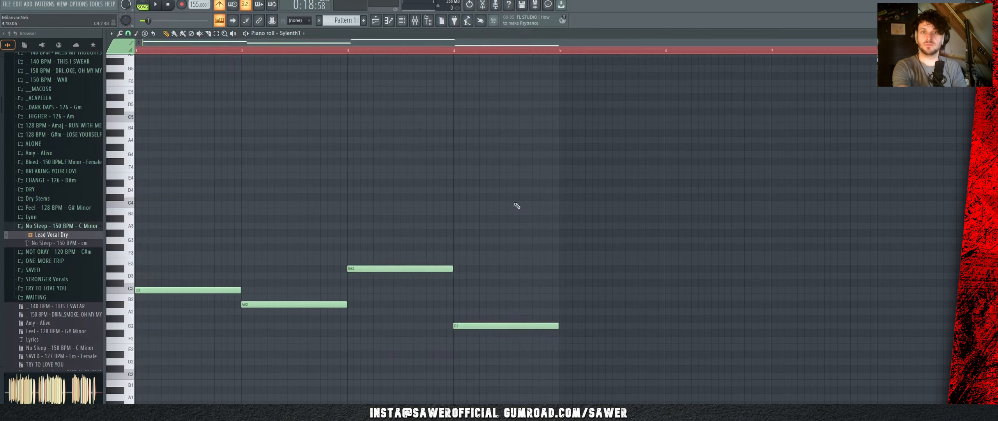
key("space")
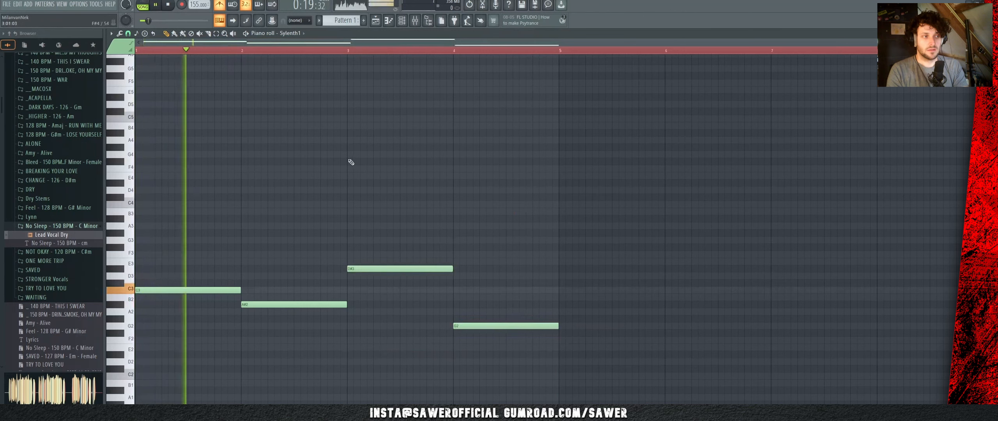
key("space")
Step: Try duplicating all four bass notes two octaves higher
key("ctrl+a")
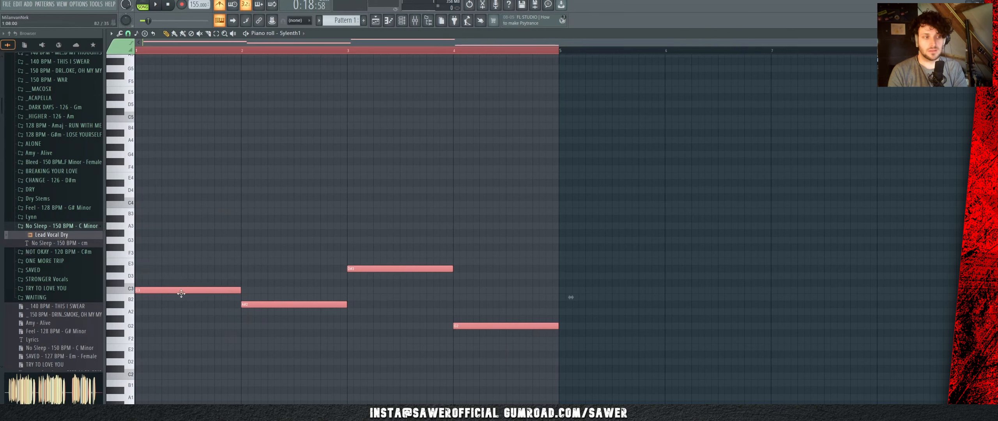
left_click_drag(180, 290, 180, 119)
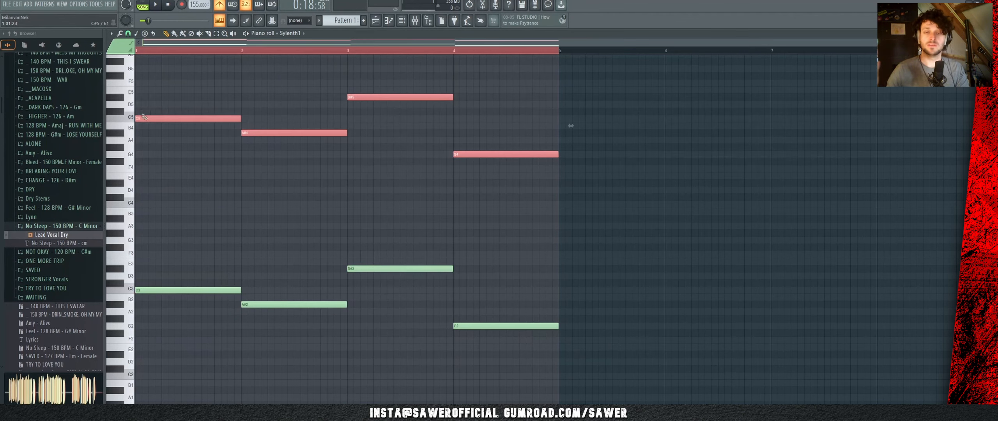
key("Delete")
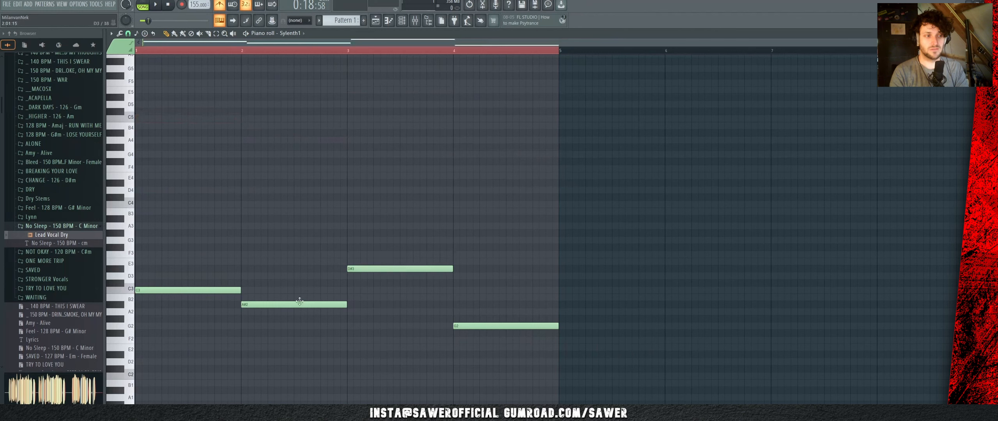
Step: Try raising the first bass note to D#3 and return it to C3
left_click_drag(455, 295, 474, 351)
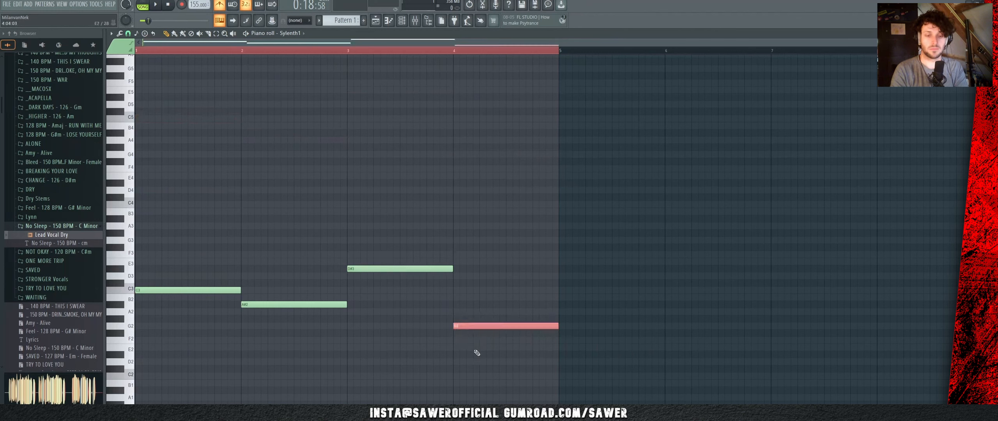
left_click(474, 351, "ctrl")
left_click_drag(176, 266, 174, 312)
key("Up")
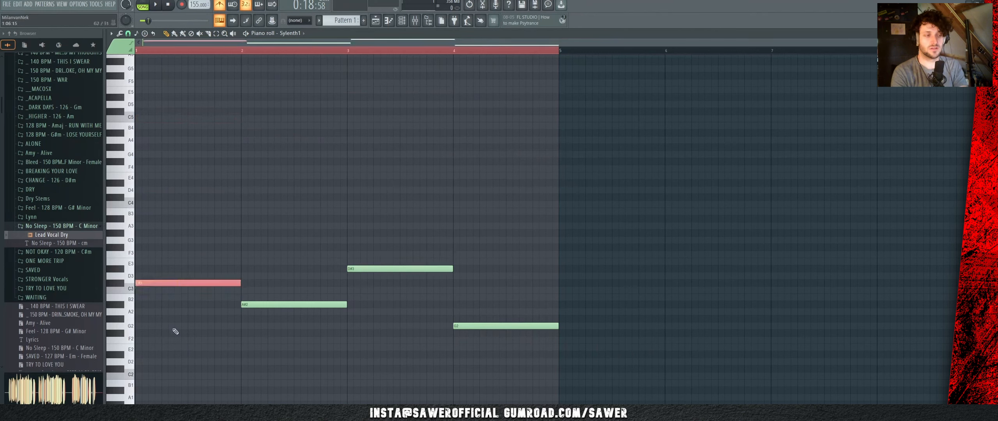
key("space")
key("Up")
key("space")
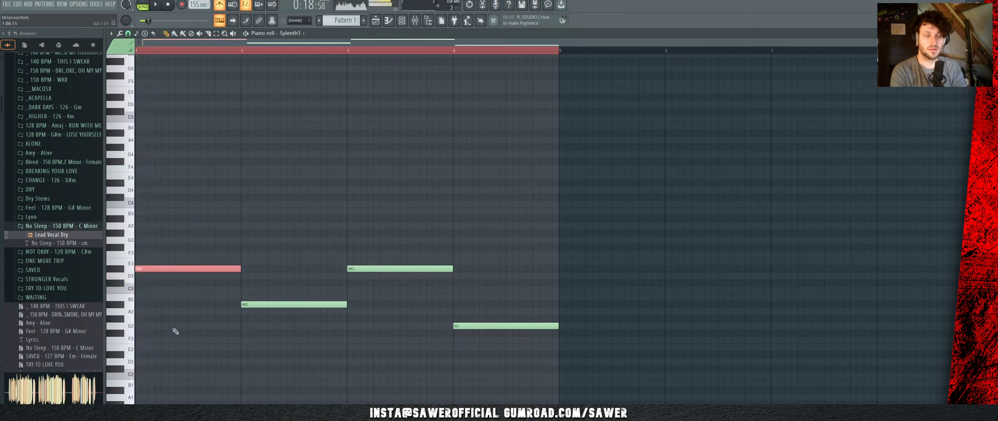
key("Down")
key("Down")
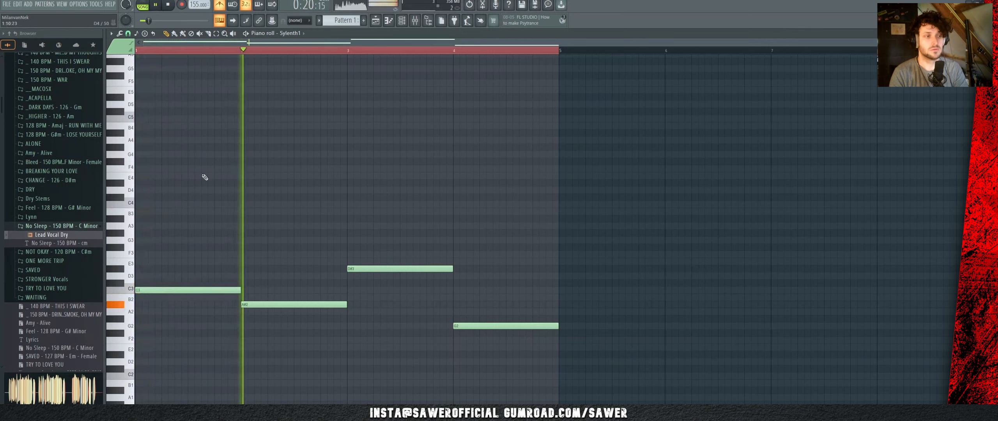
Step: Turn off the metronome and play the bass progression back
key("space")
left_click(220, 6)
key("space")
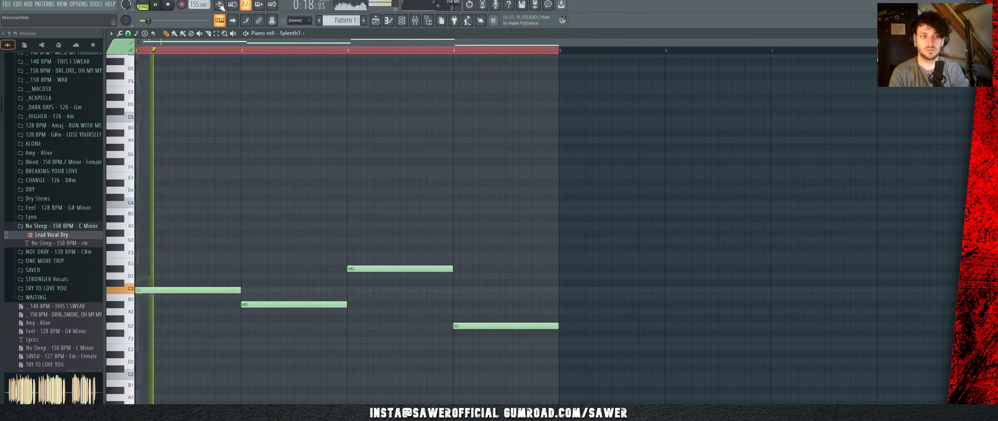
Step: Stack chords over the bass by duplicating its four notes two octaves up and adding copies three and seven semitones above those
key("ctrl+a")
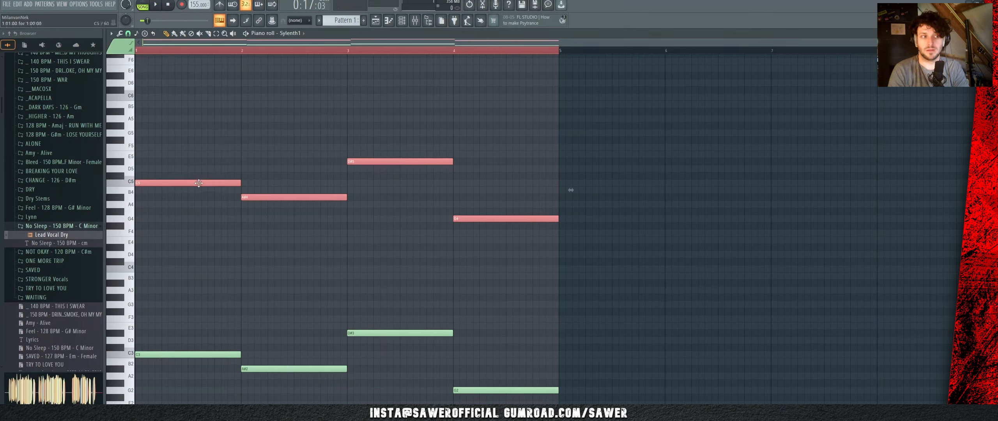
left_click_drag(196, 182, 181, 132)
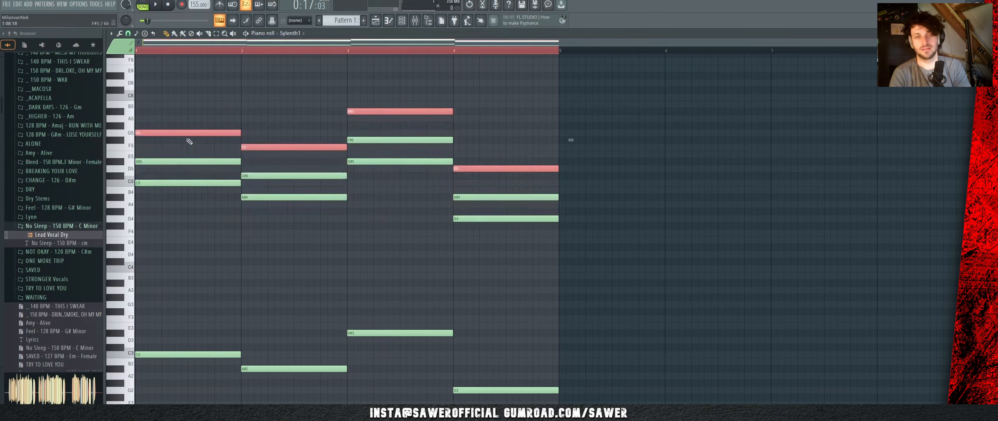
Step: Delete the extra Pattern 1 clip on Track 5 and play the remaining clip with the lead vocal
left_click(209, 242, "ctrl")
left_click(222, 51)
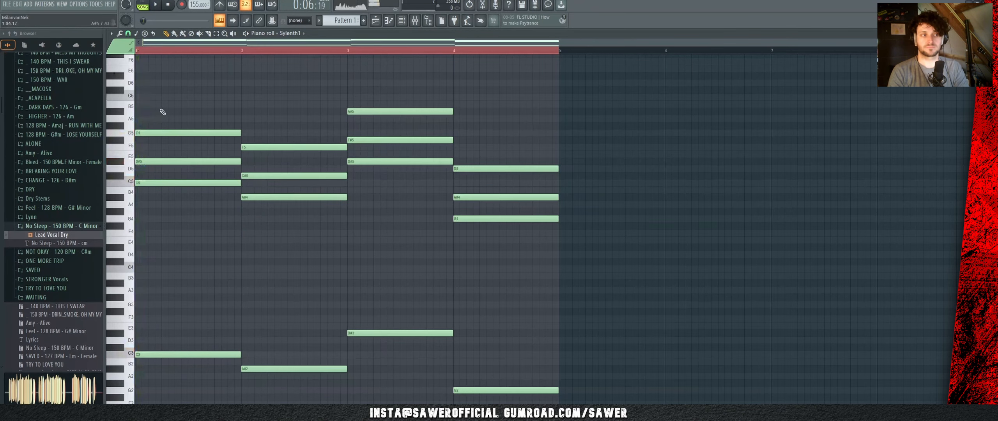
left_click(375, 20)
right_click(370, 156)
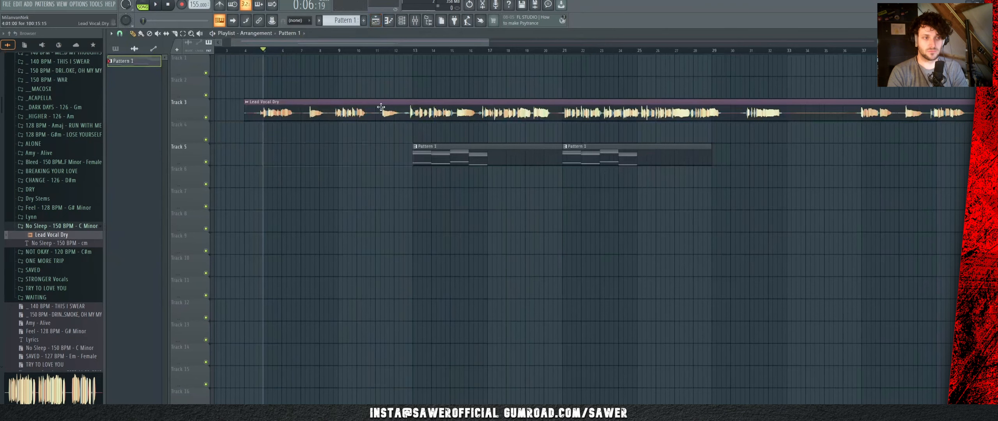
right_click(595, 160)
left_click(409, 50)
key("space")
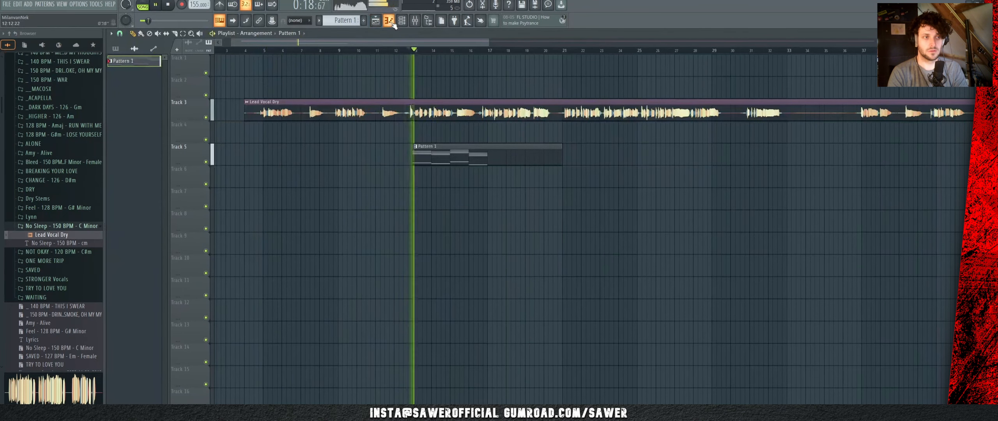
left_click(389, 20)
key("space")
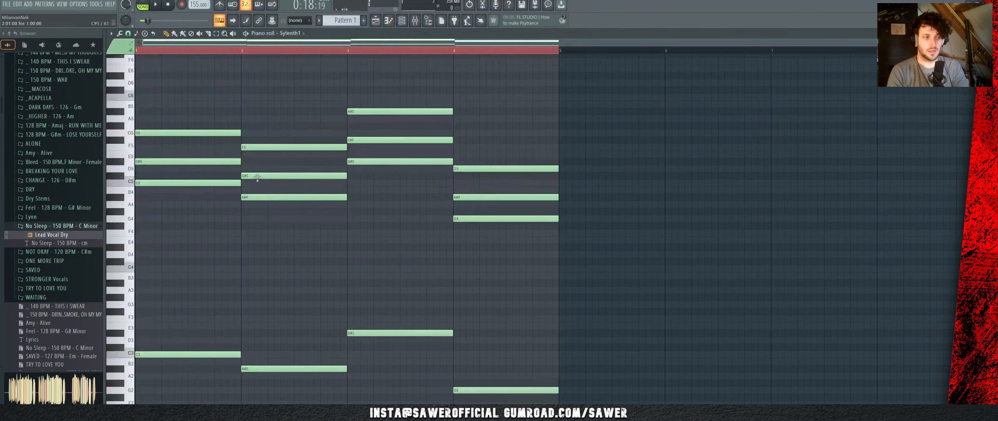
Step: Raise the middle note of the second chord to D5 and the middle note of the third chord to G5
left_click(291, 176)
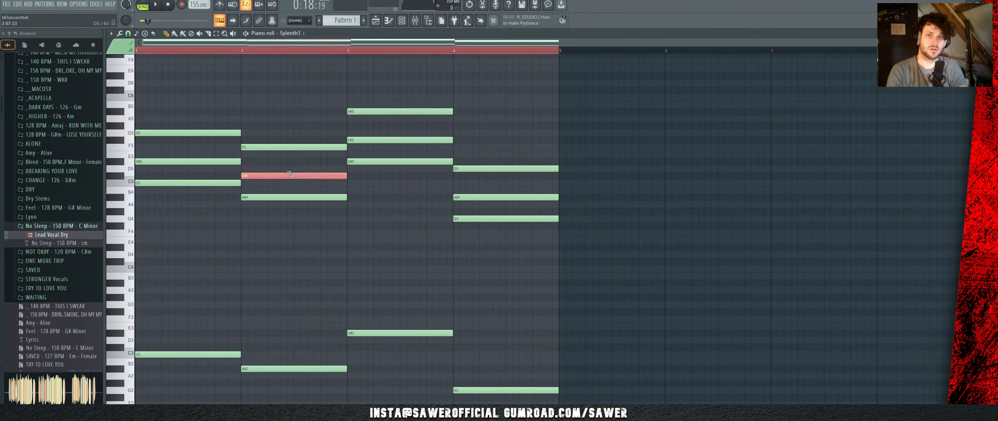
left_click_drag(290, 174, 290, 174)
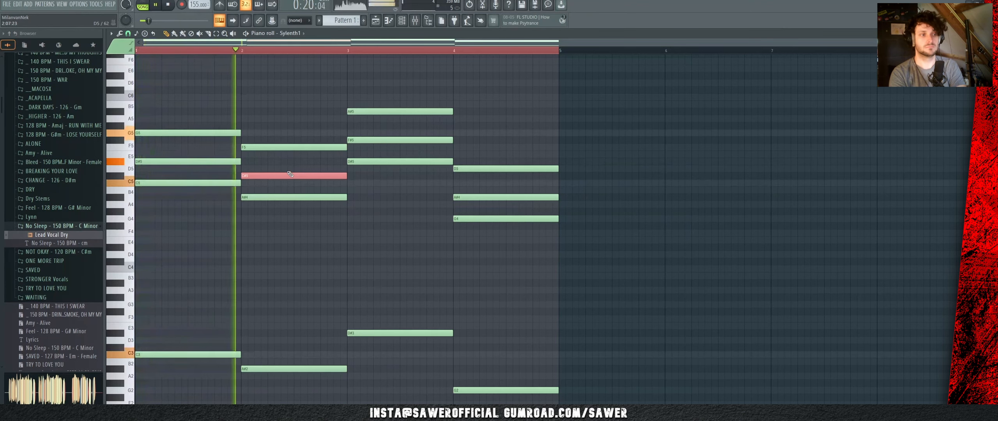
key("space")
left_click_drag(290, 173, 288, 171)
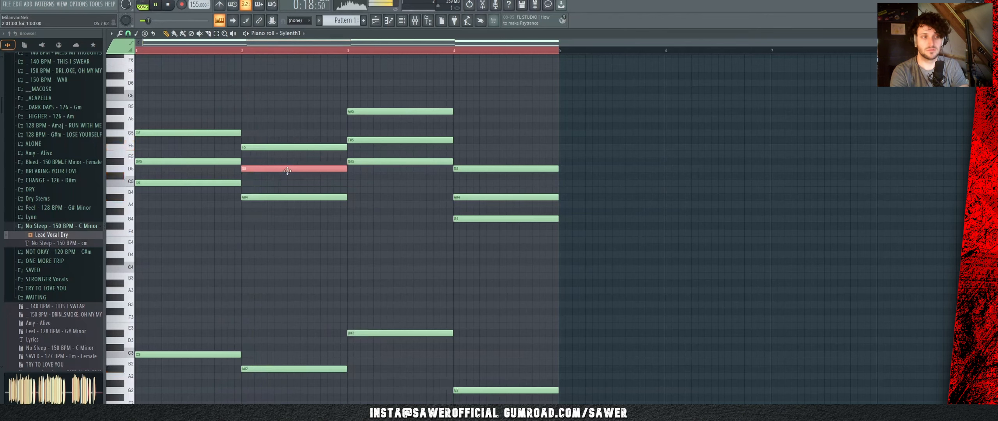
key("space")
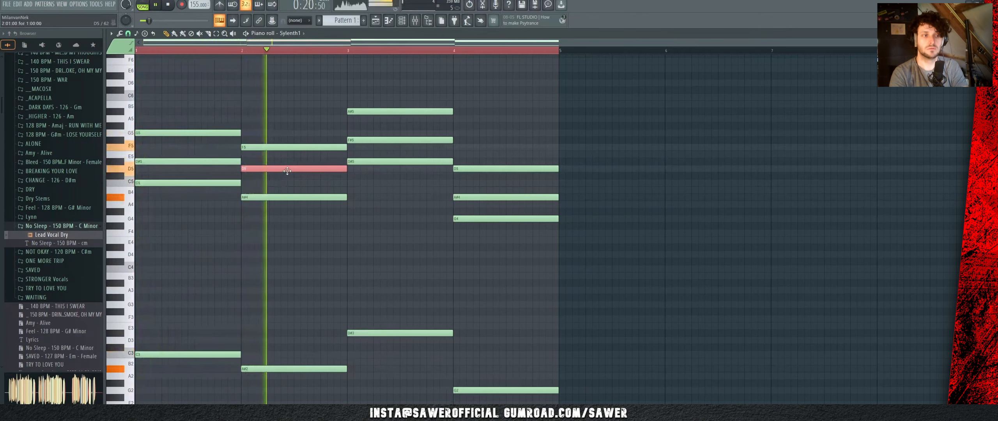
left_click(397, 141)
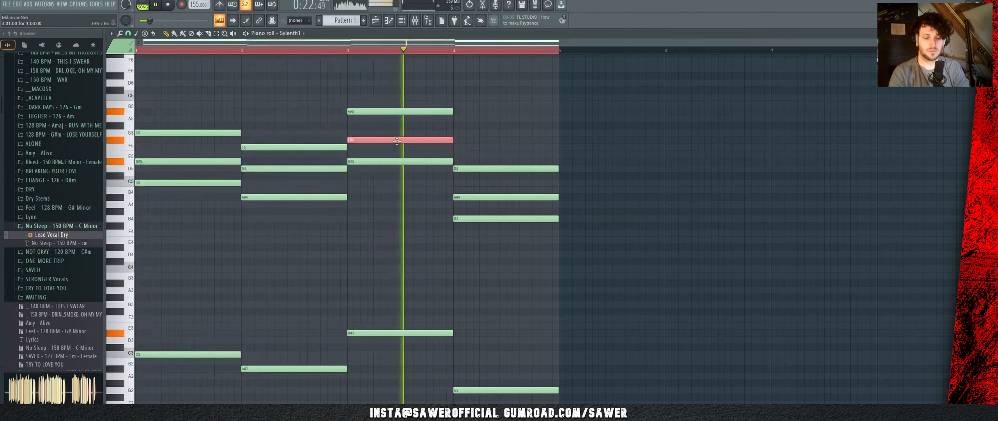
left_click_drag(397, 141, 397, 133)
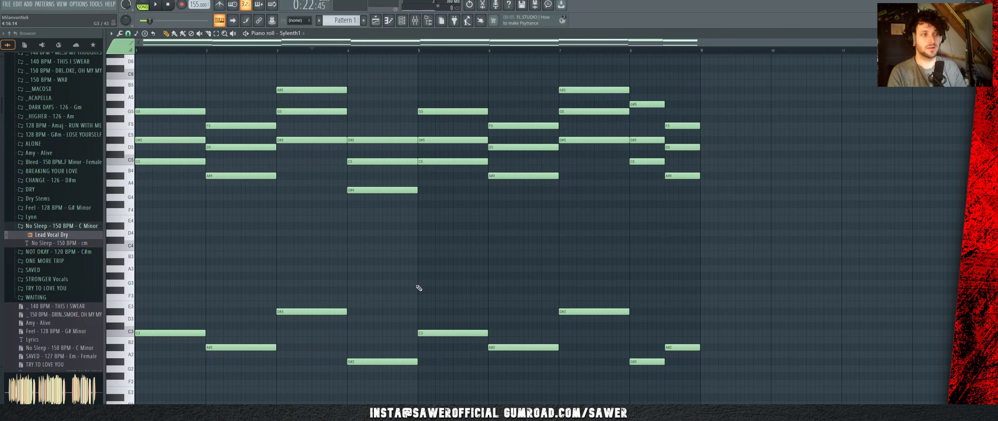
Step: Transpose the whole eight-bar progression, bass and chords, down two semitones and return playback to the pattern's start
left_click_drag(145, 78, 151, 373)
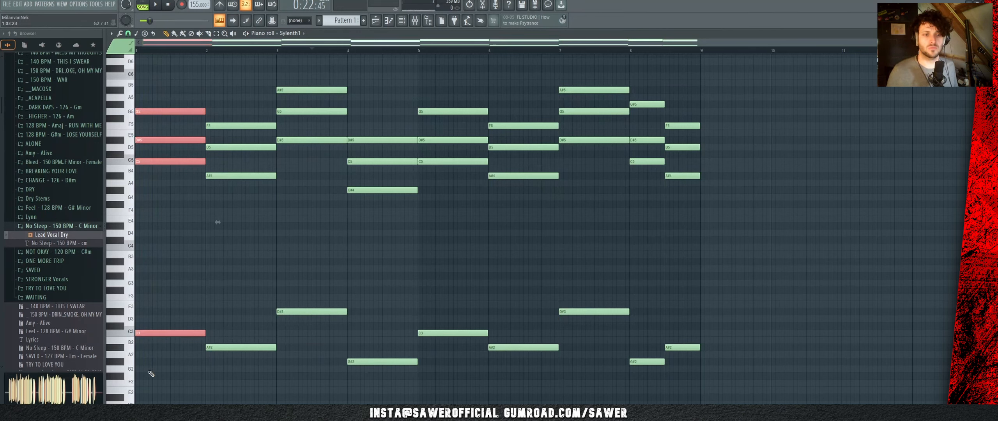
key("ctrl+a")
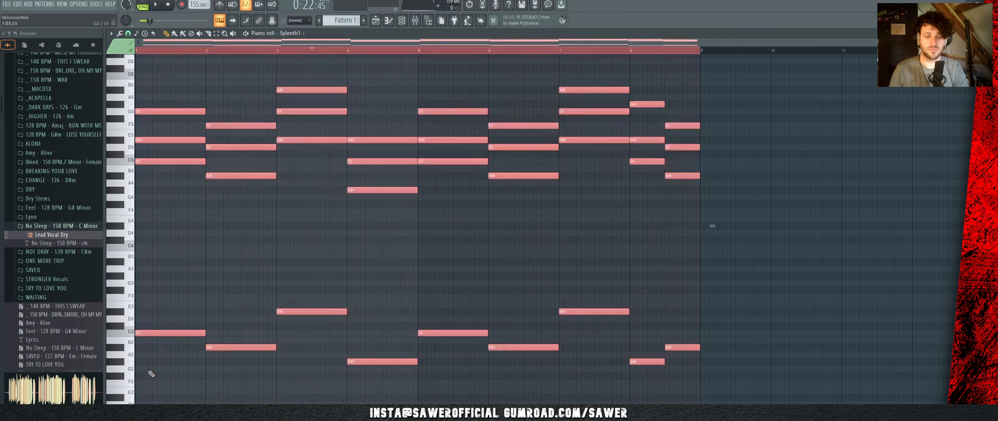
key("Down")
key("Down")
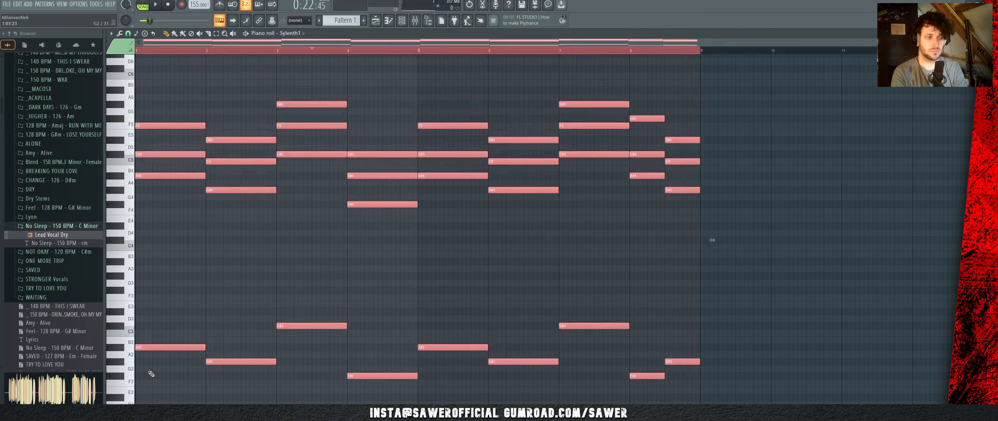
key("Down")
key("Up")
left_click(149, 372, "ctrl")
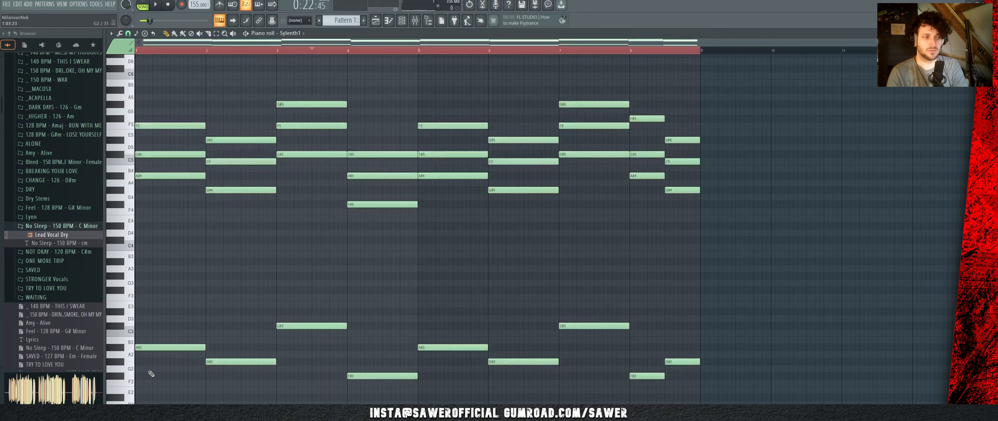
left_click_drag(350, 53, 36, 36)
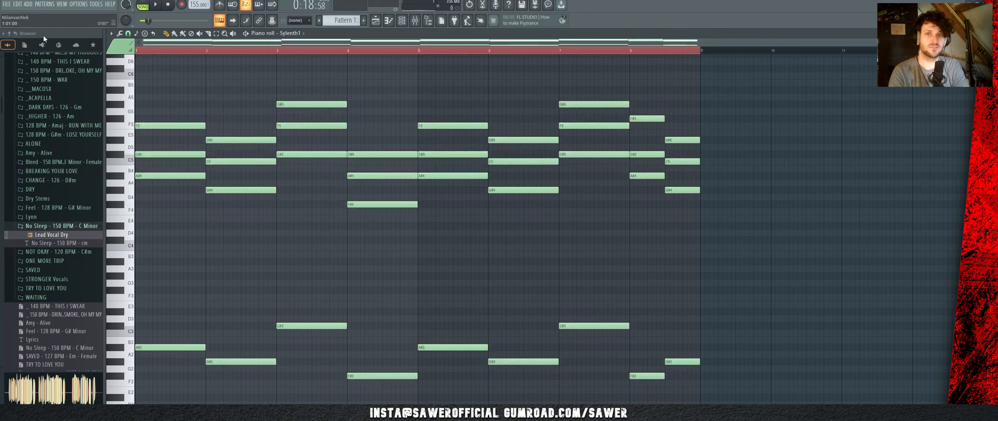
key("space")
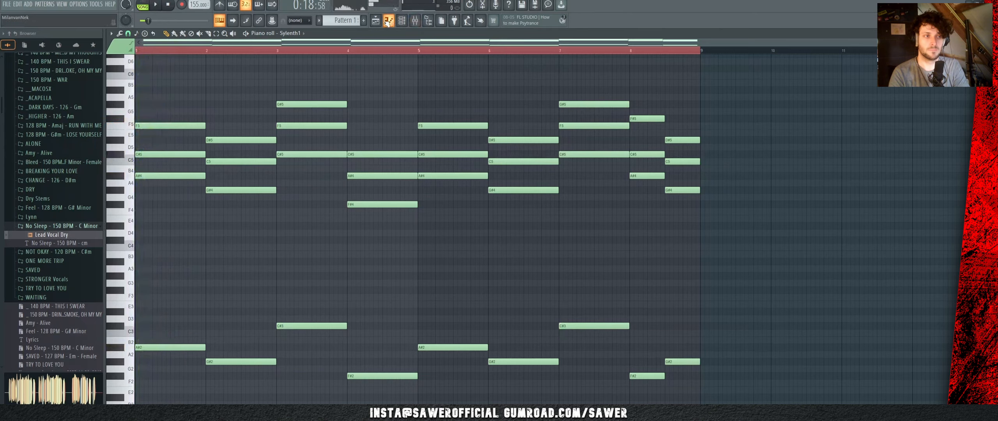
Step: Open the Lead Vocal Dry clip's sample settings and review the notes of the transposed chord pattern
left_click(388, 22)
double_click(383, 103)
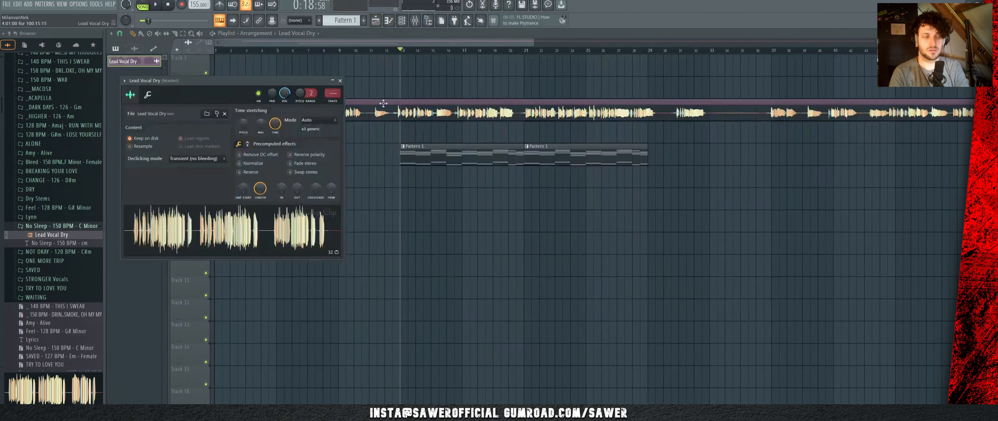
left_click_drag(278, 81, 529, 96)
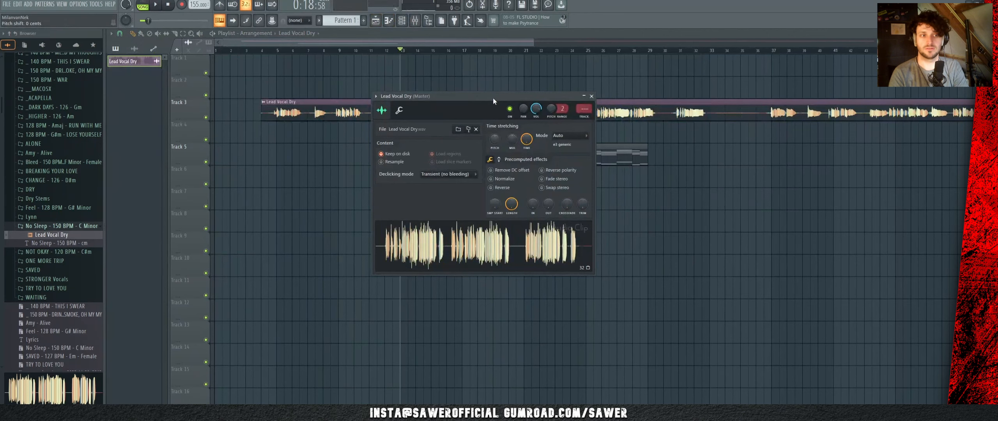
left_click_drag(493, 98, 491, 115)
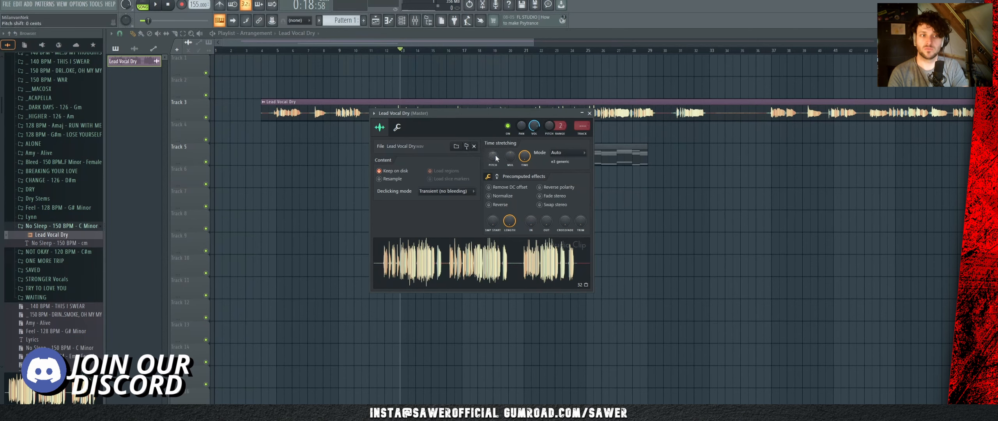
double_click(616, 158)
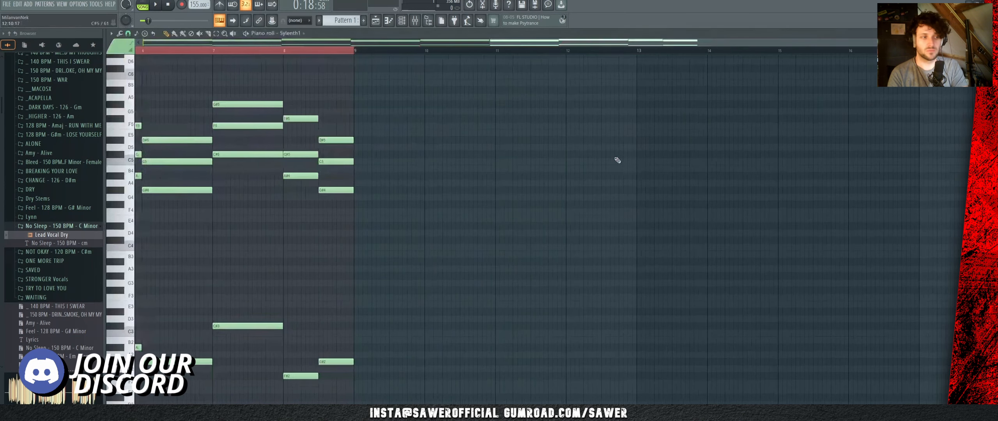
left_click_drag(514, 45, 25, 120)
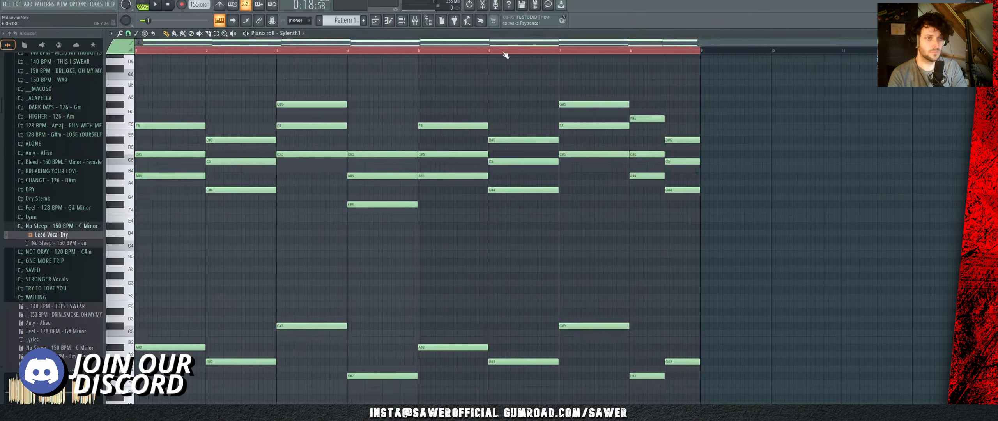
left_click(376, 20)
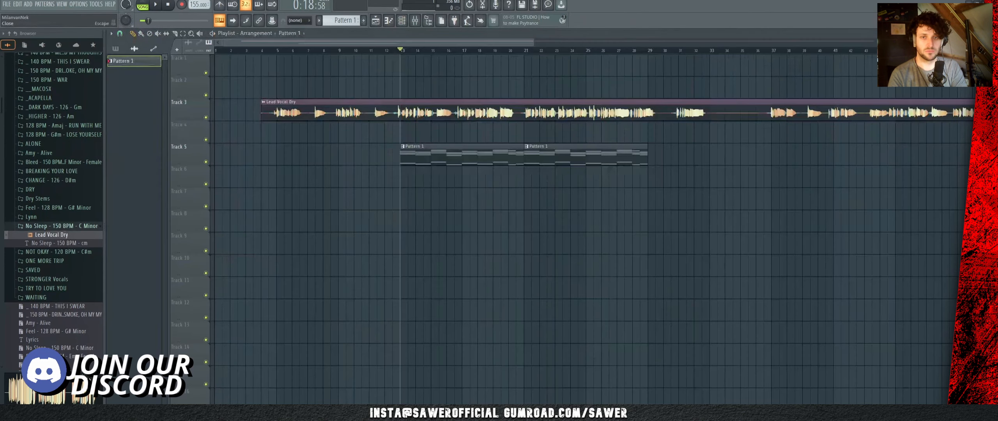
Step: Set the pitch shift of the Lead Vocal Dry sample to -200 cents and play the vocal with the chords
double_click(462, 116)
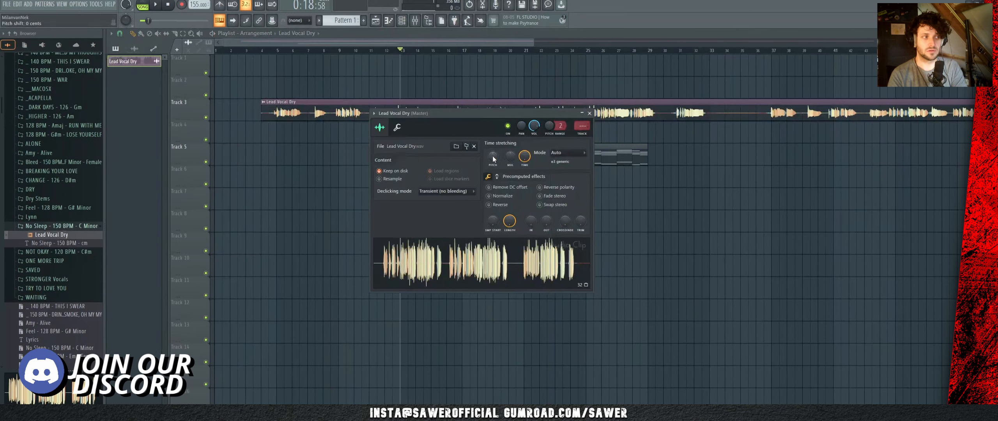
left_click_drag(493, 156, 493, 160)
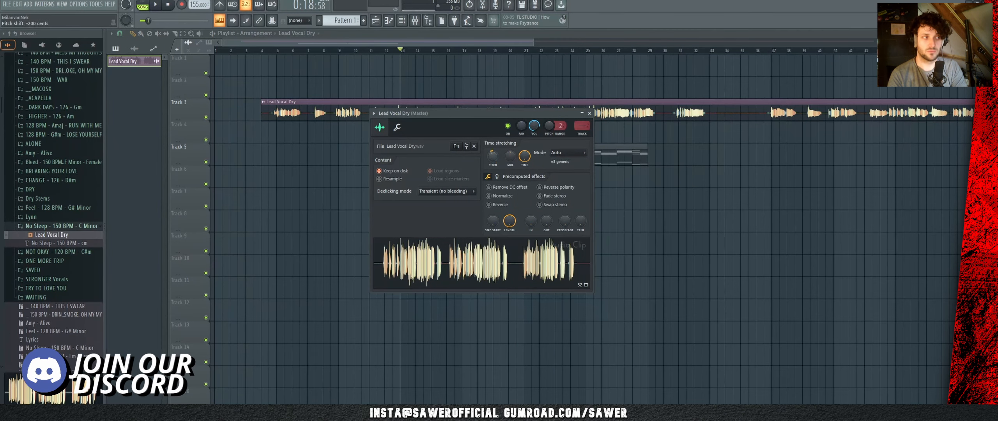
key("space")
left_click(687, 250)
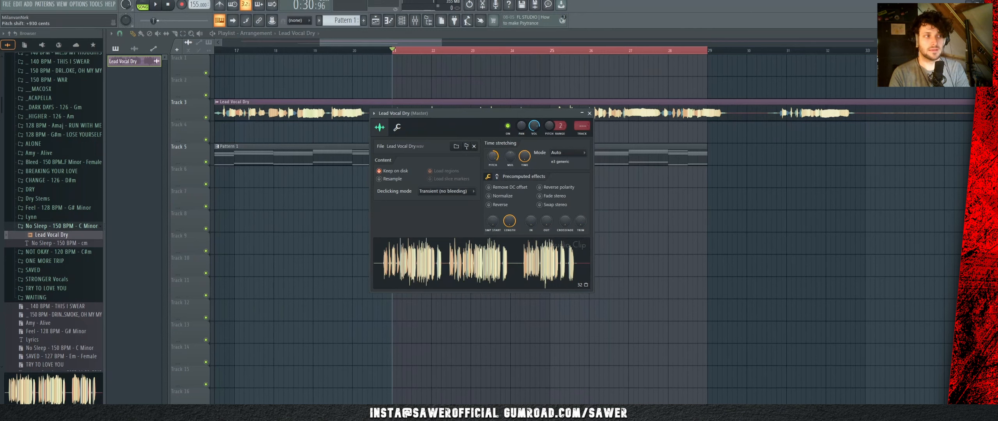
Step: Try a pitch shift of +1000 cents on the lead vocal, listen to it, and turn the pitch back down
left_click_drag(493, 156, 493, 153)
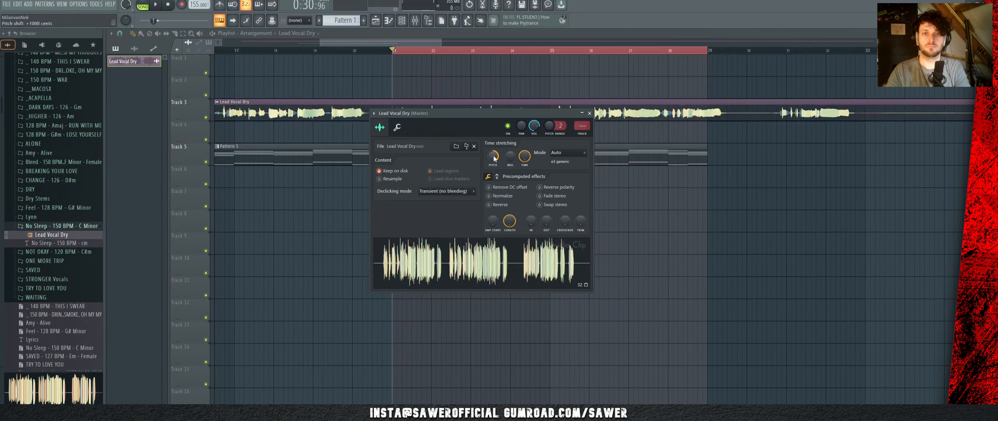
key("space")
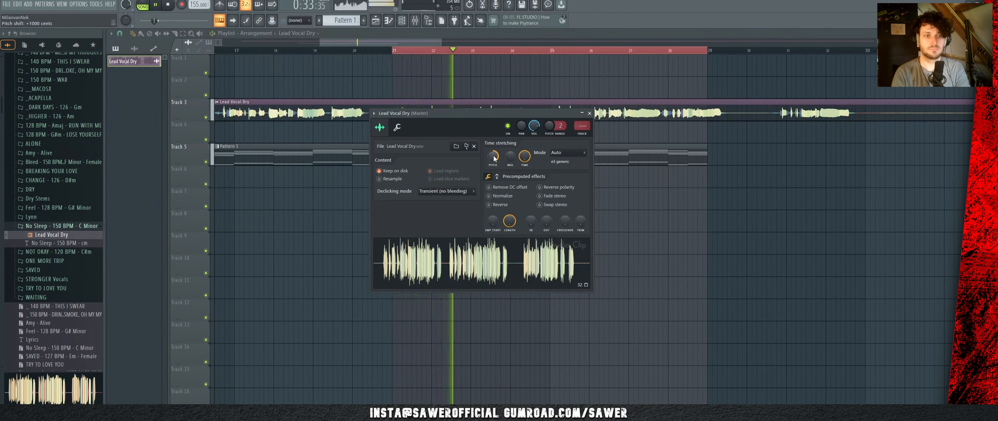
key("space")
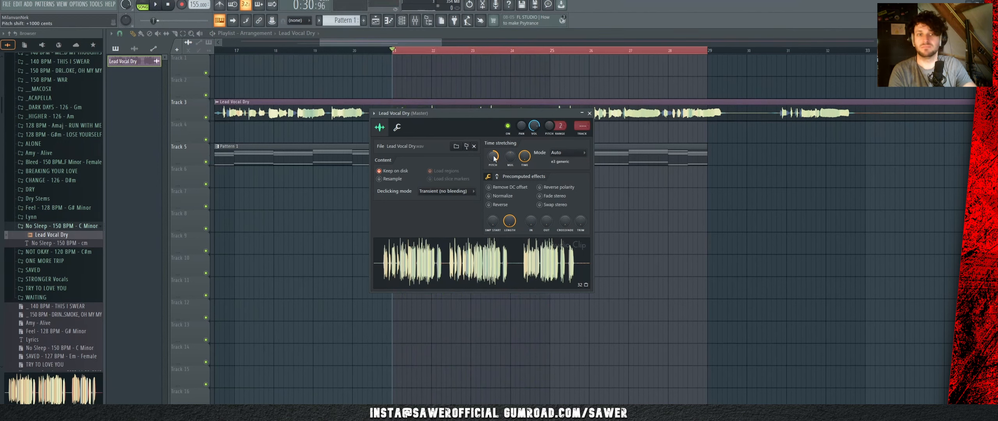
mouse_move(493, 156)
left_mouse_down()
mouse_move(493, 172)
mouse_move(493, 156)
left_mouse_up()
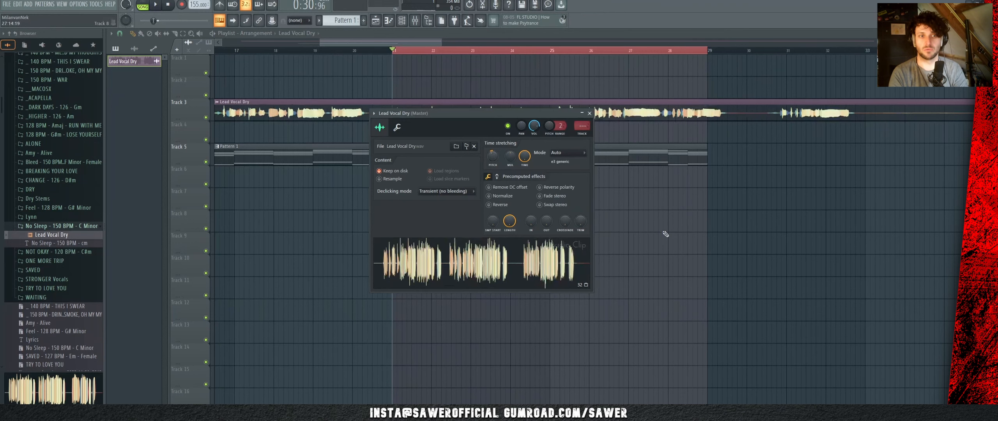
Step: Close the vocal's sample settings and play back the looped section of vocal and chords
key("Escape")
key("space")
left_click(480, 154)
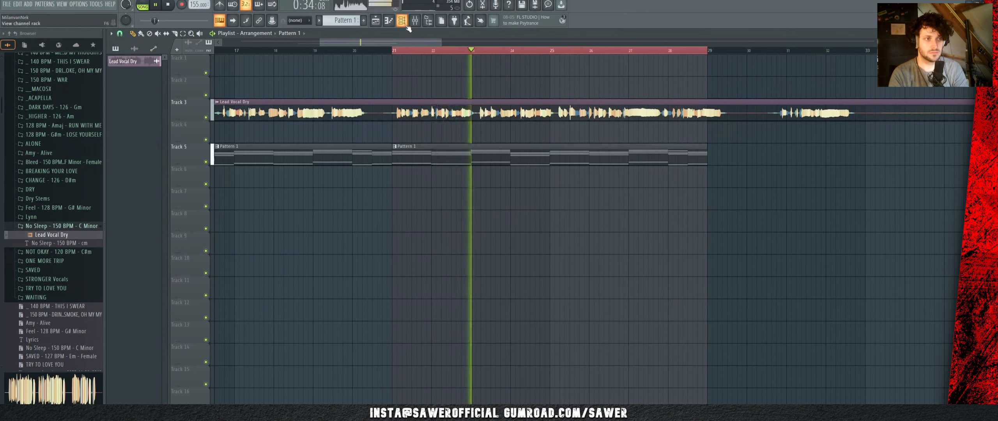
key("space")
Step: Add Serum as a new instrument channel in the channel rack
key("F6")
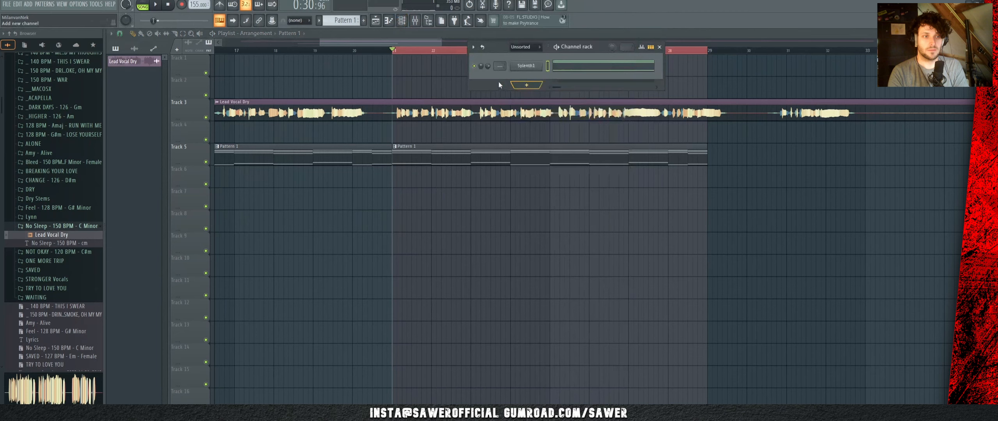
left_click(527, 87)
left_click(596, 18)
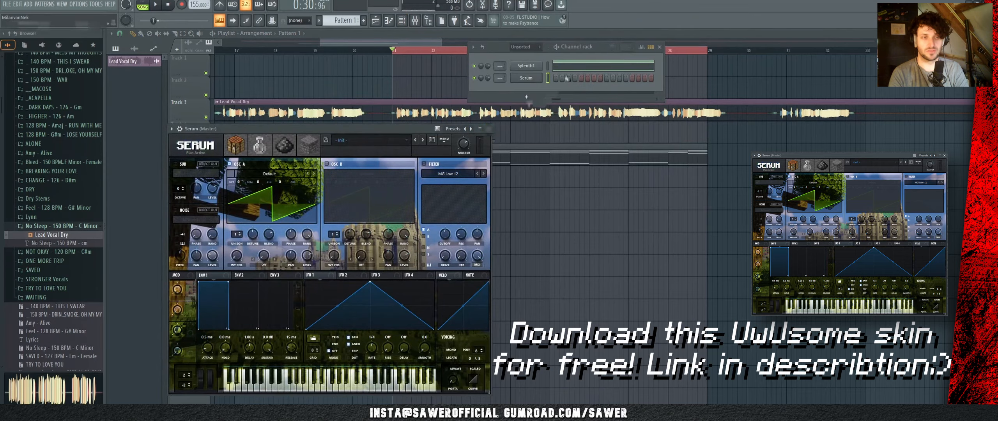
Step: Copy the bass notes from the Sylenth1 progression into the Serum channel's piano roll
left_click(585, 66)
scroll(671, 129, "down", 4)
left_click_drag(751, 169, 70, 365)
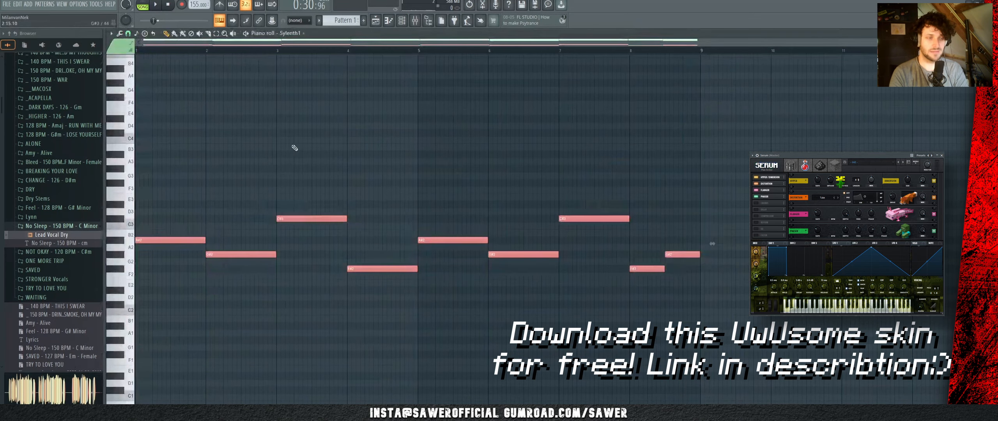
left_click(402, 20)
left_click(548, 78)
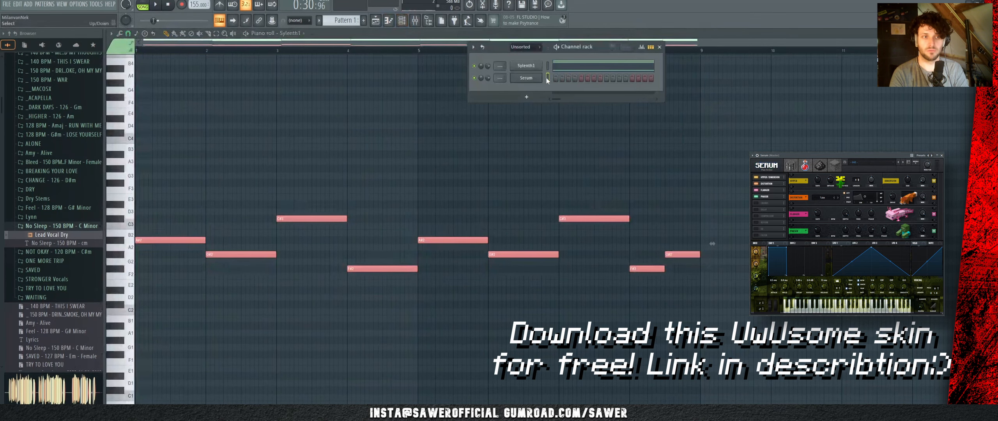
left_click(389, 21)
key("ctrl+v")
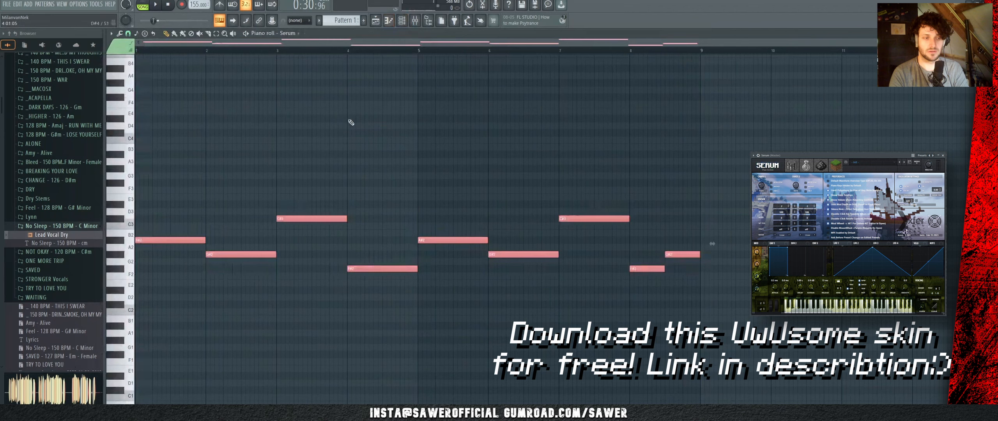
Step: Rename the original Lead Vocal Dry channel in the channel rack as "dry voc"
left_click(404, 20)
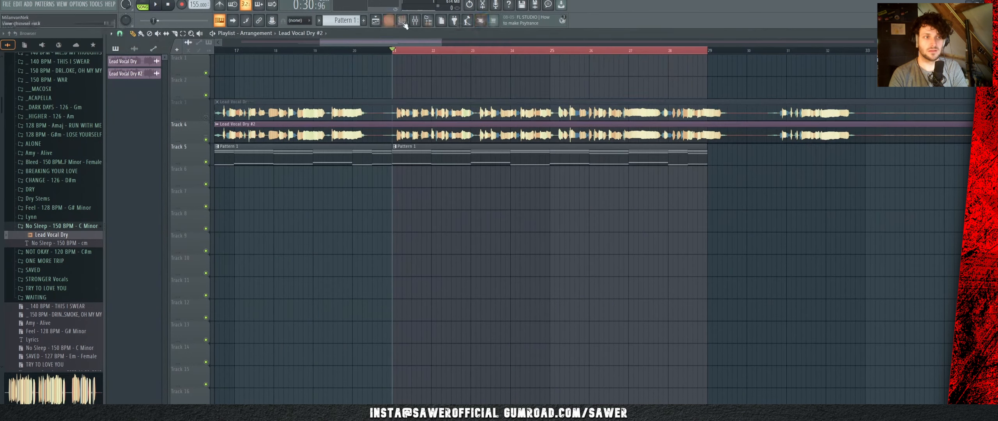
left_click(403, 21)
right_click(549, 78)
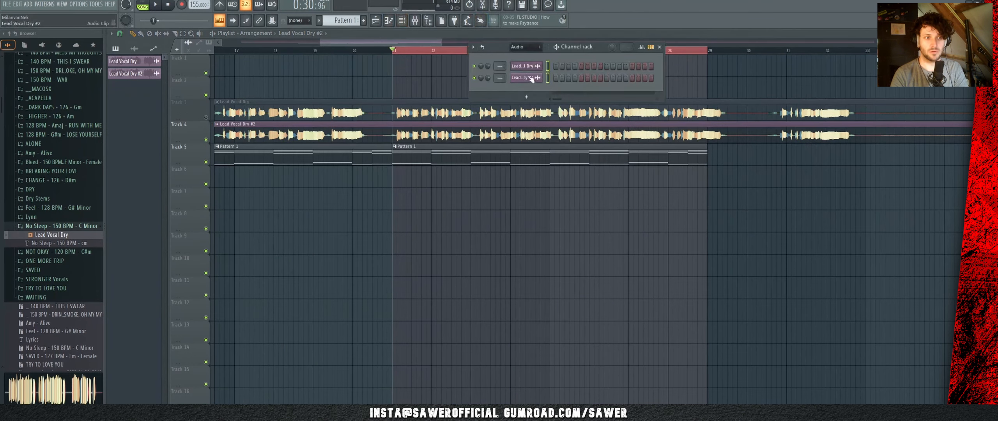
right_click(531, 76)
left_click(553, 82)
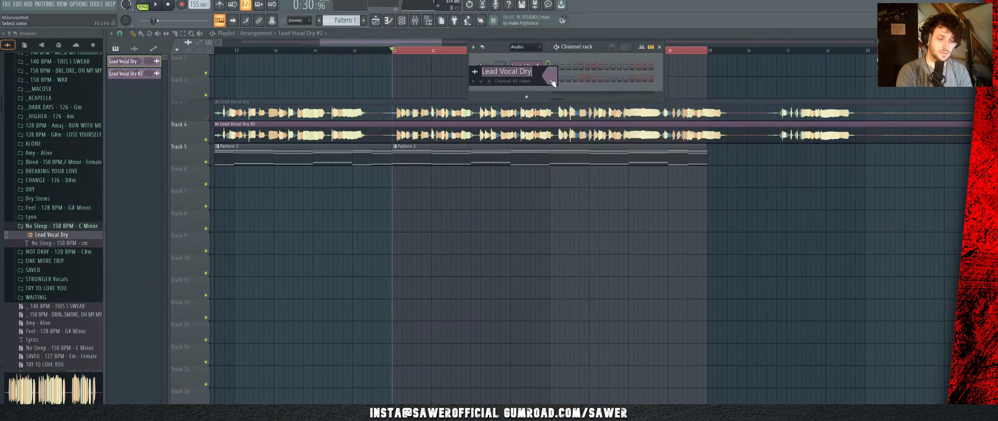
type("dry voc")
key("Return")
Step: Rename the duplicate Lead Vocal Dry #2 channel as "vocoder food"
right_click(530, 77)
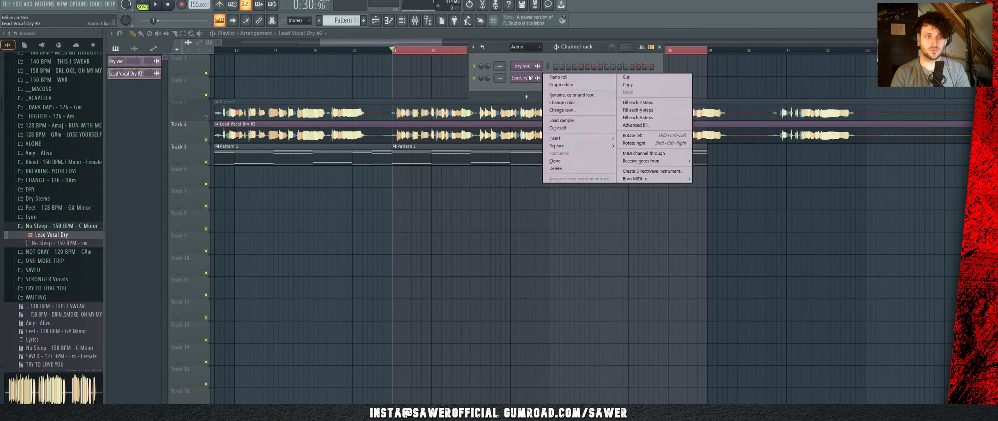
left_click(558, 96)
type("vocod")
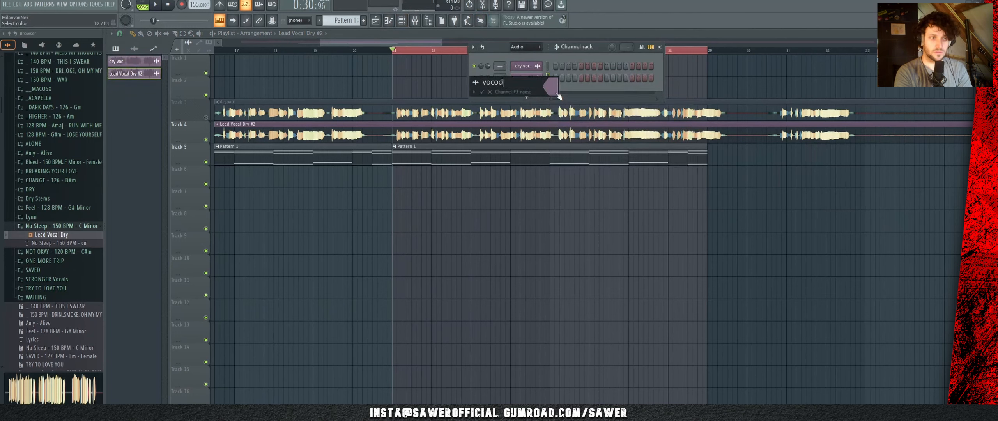
type("er f")
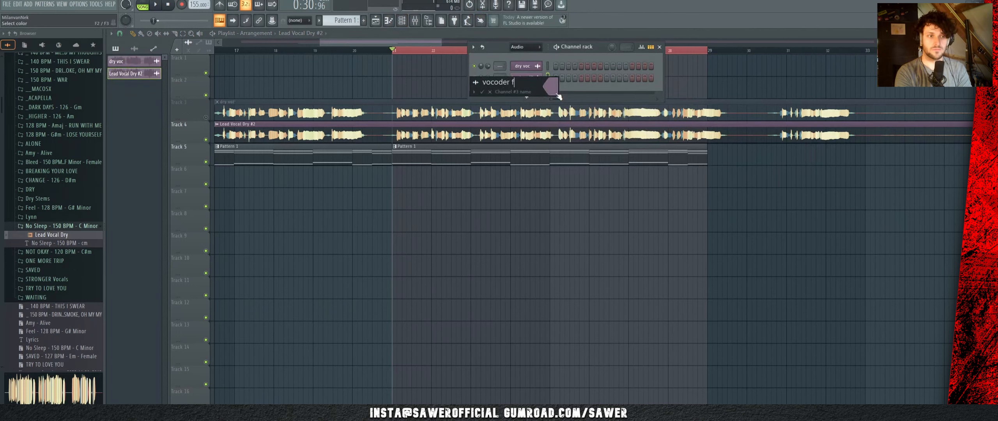
type("ood")
key("Return")
Step: Route the dry voc and vocoder food channels to consecutive mixer tracks starting from insert 3
left_click(549, 66)
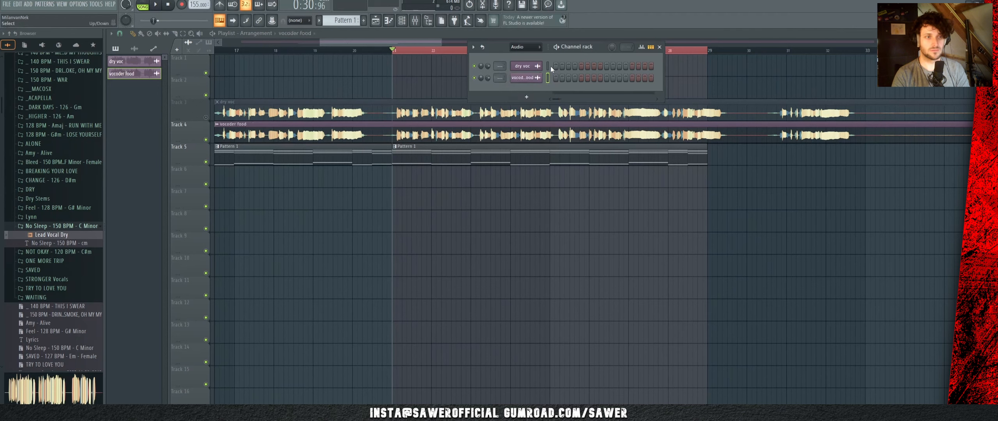
left_click(414, 21)
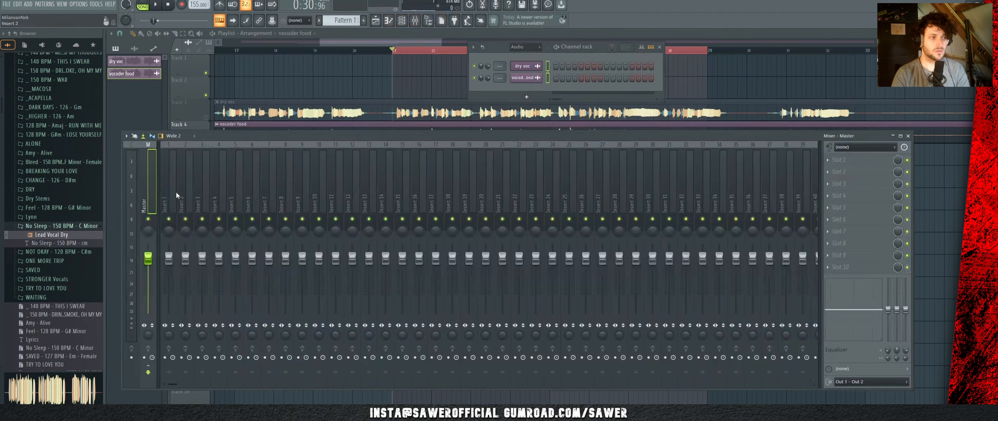
right_click(207, 197)
mouse_move(250, 231)
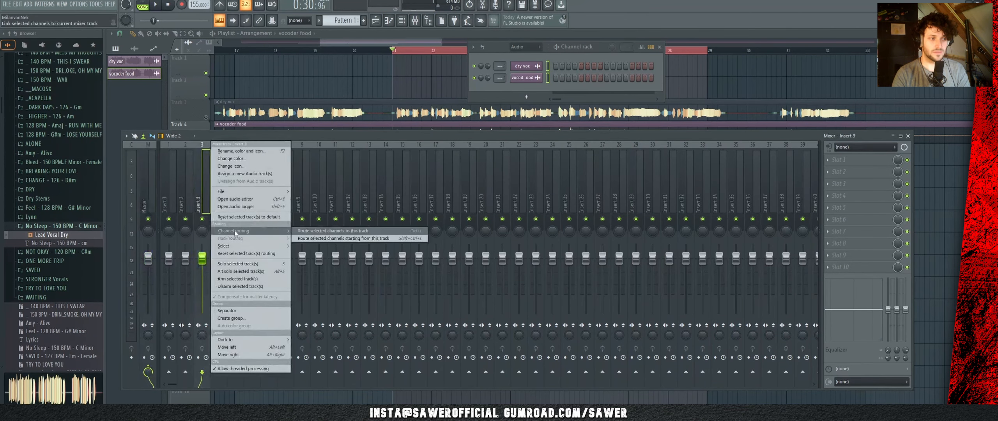
left_click(334, 240)
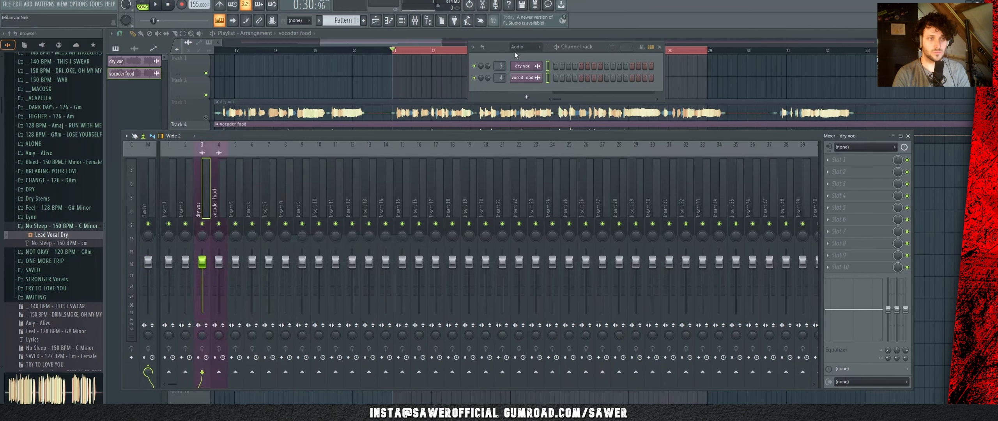
Step: Show the unsorted channels in the channel rack and rename the Serum channel as "uss enterprice"
left_click(523, 47)
right_click(531, 80)
left_click(557, 97)
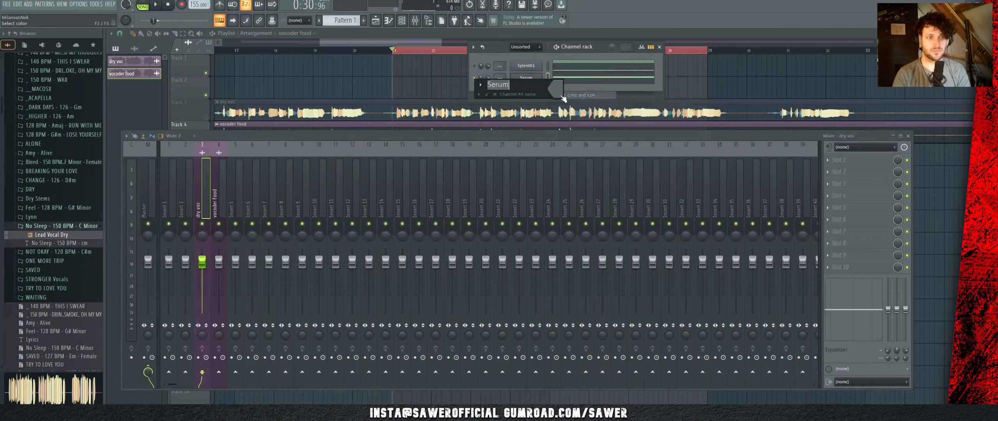
type("uss enterprice")
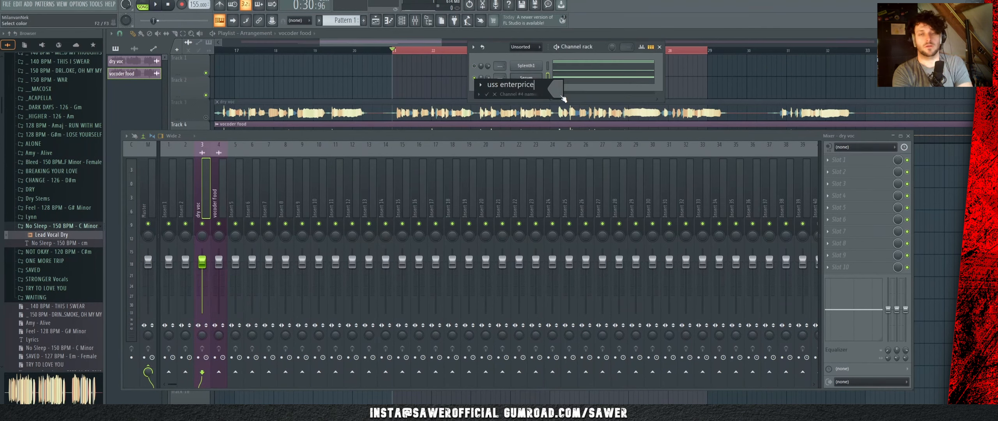
key("Return")
Step: Route the uss enterprice channel to mixer insert 7
left_click(270, 208)
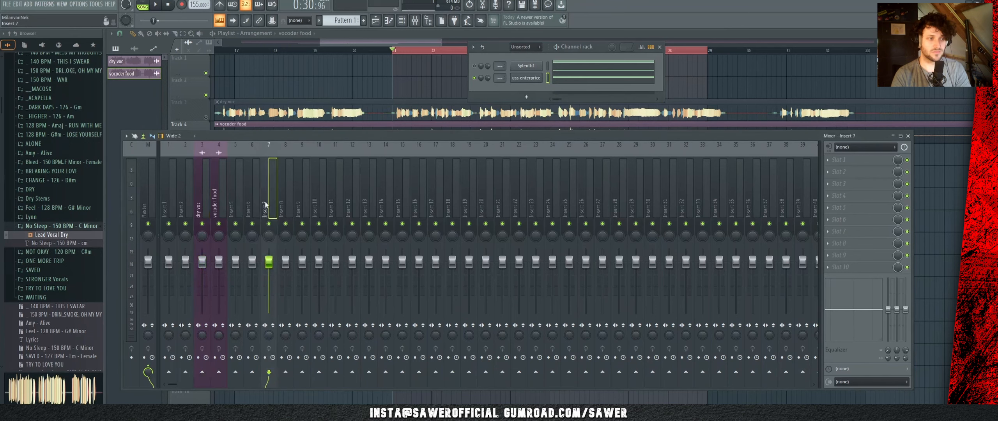
right_click(275, 209)
mouse_move(308, 232)
left_click(375, 233)
Step: Rename mixer insert 8 as "FRODODER"
left_click(287, 195)
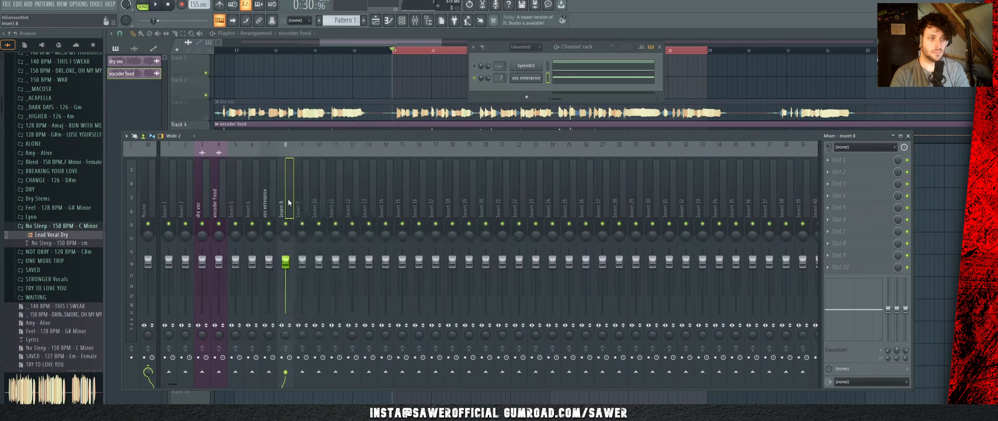
right_click(292, 152)
left_click(327, 152)
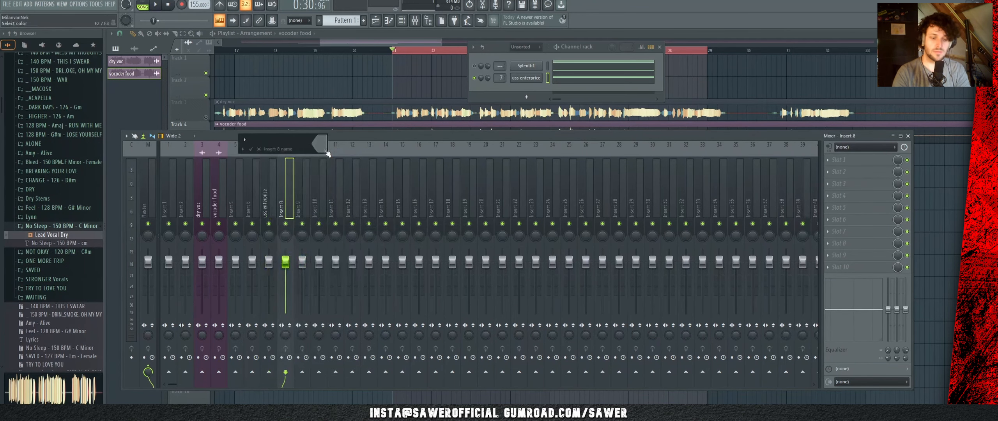
type("FRODODER")
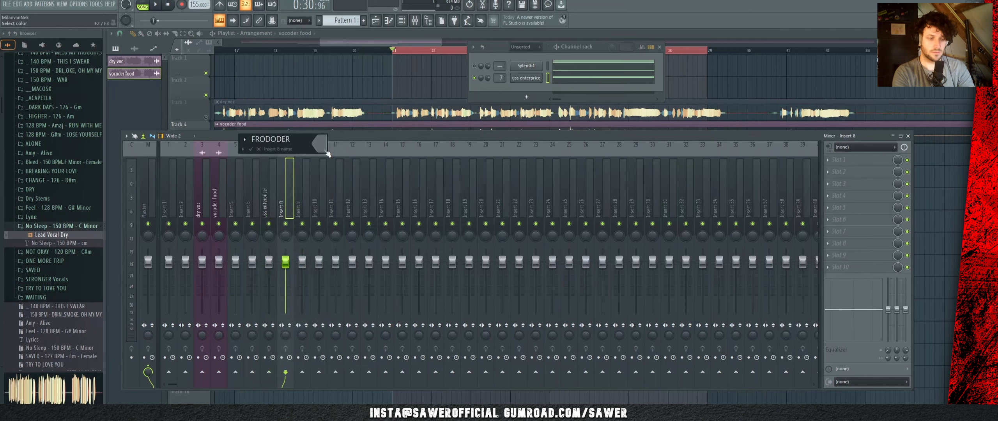
key("Return")
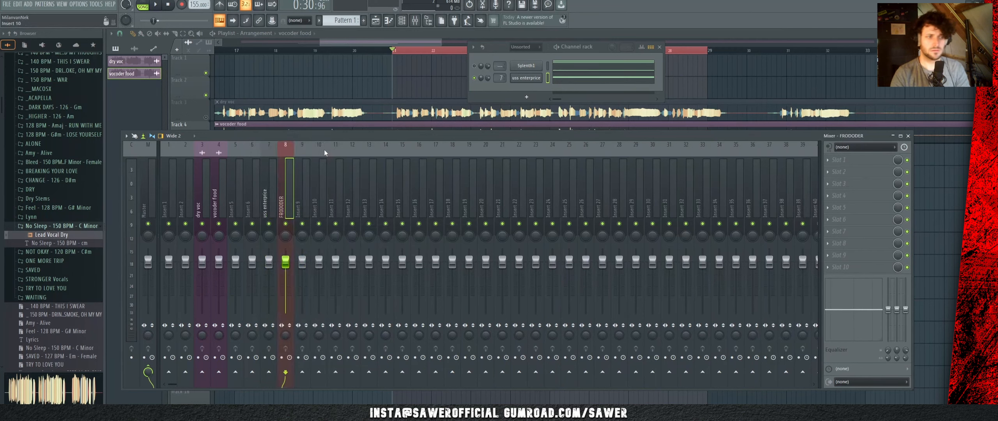
Step: Sidechain the vocoder food and uss enterprice mixer tracks exclusively to the FRODODER track
left_click(267, 207)
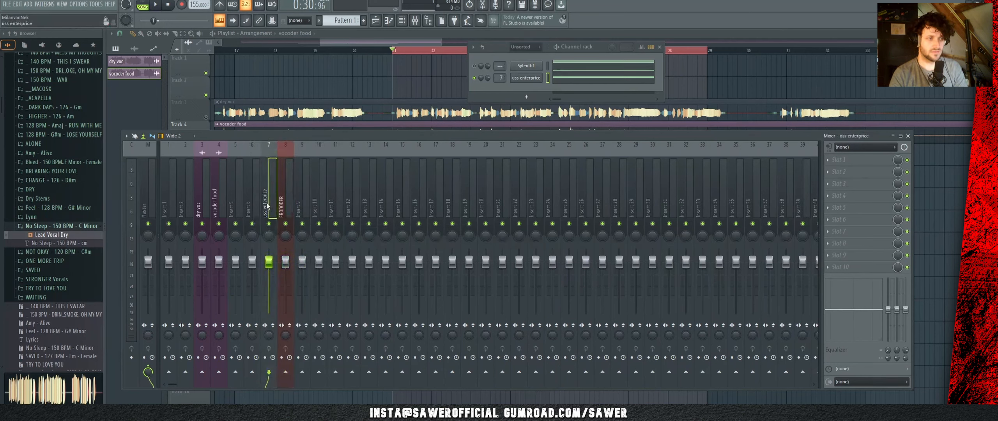
left_click(221, 213, "ctrl")
right_click(286, 373)
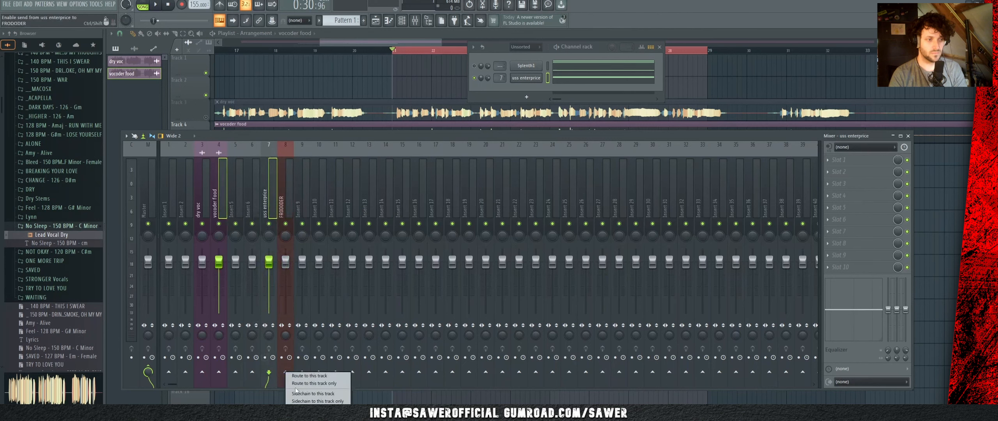
left_click(311, 392)
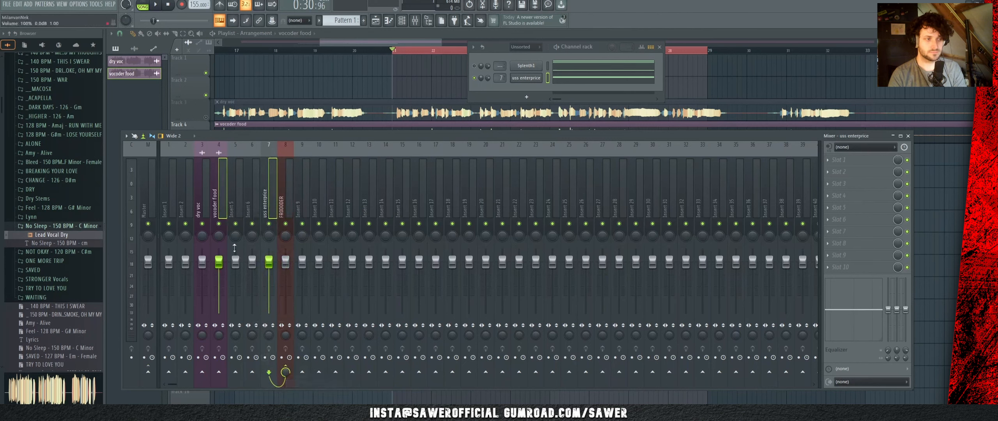
left_click(222, 210)
Step: Load Vocodex into effect slot 4 of the FRODODER track and move its window clear of the mixer tracks
left_click(282, 203)
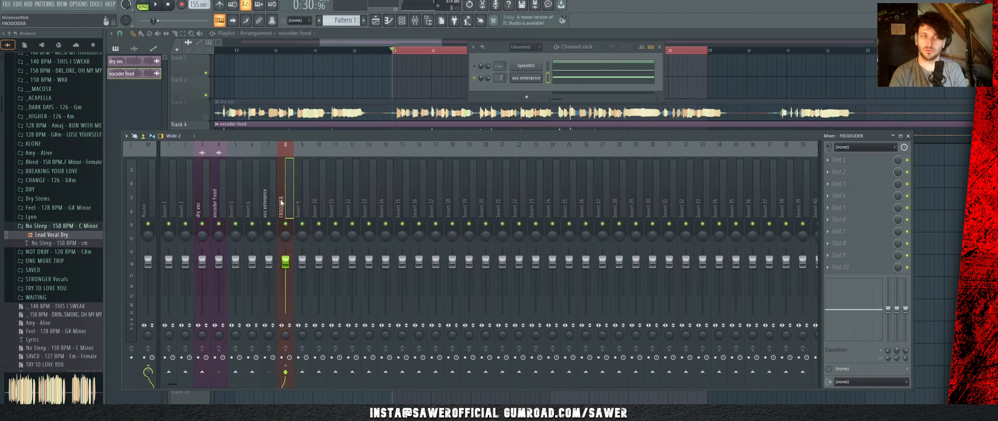
left_click(846, 196)
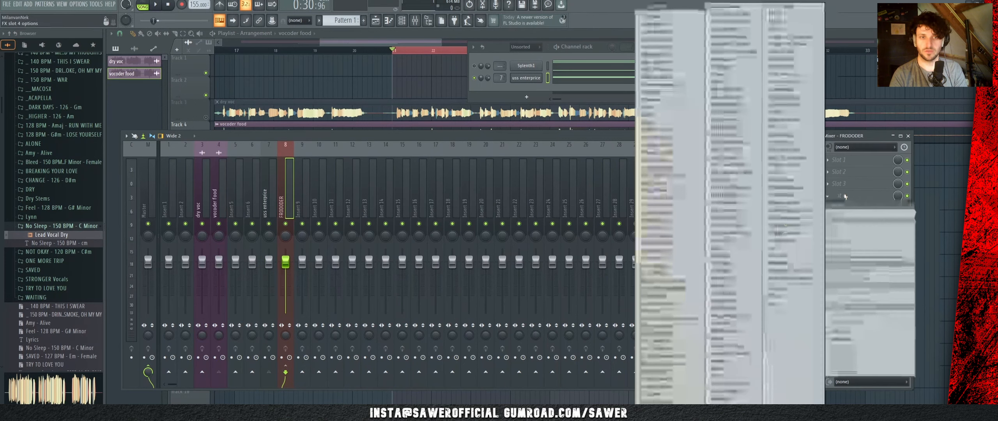
left_click(798, 254)
left_click_drag(322, 133, 562, 100)
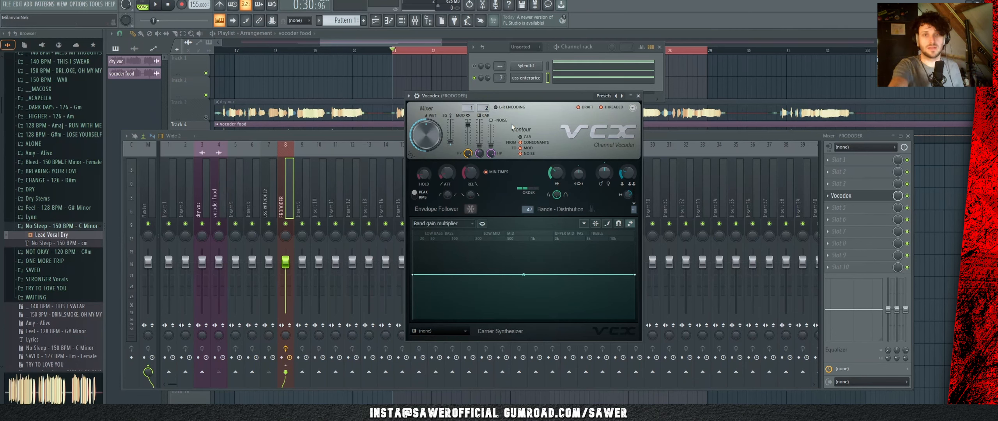
Step: Play the loop and set Vocodex's modulator sidechain input to 1 and its carrier sidechain input to 2
key("space")
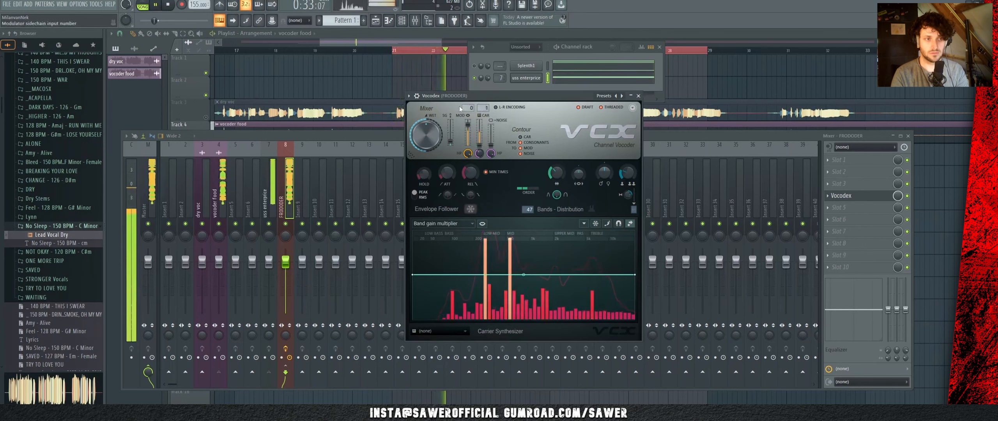
scroll(469, 108, "up", 2)
scroll(488, 108, "down", 1)
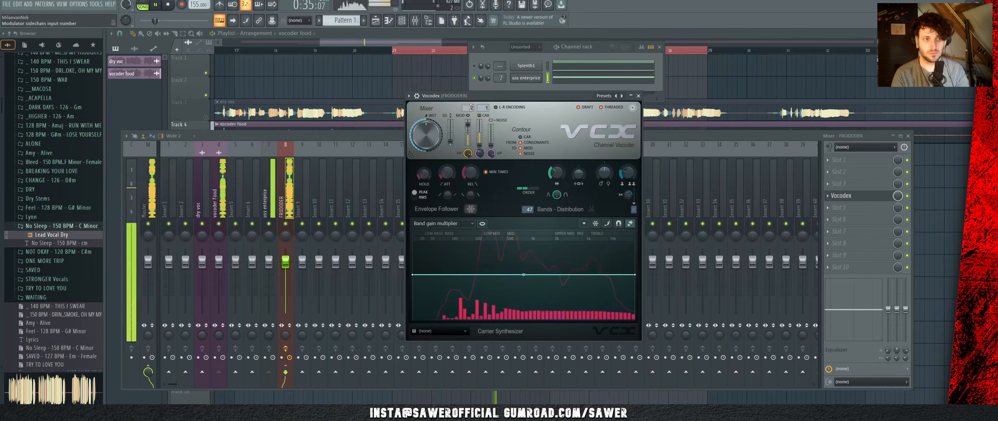
key("space")
scroll(469, 107, "down", 1)
scroll(483, 108, "up", 1)
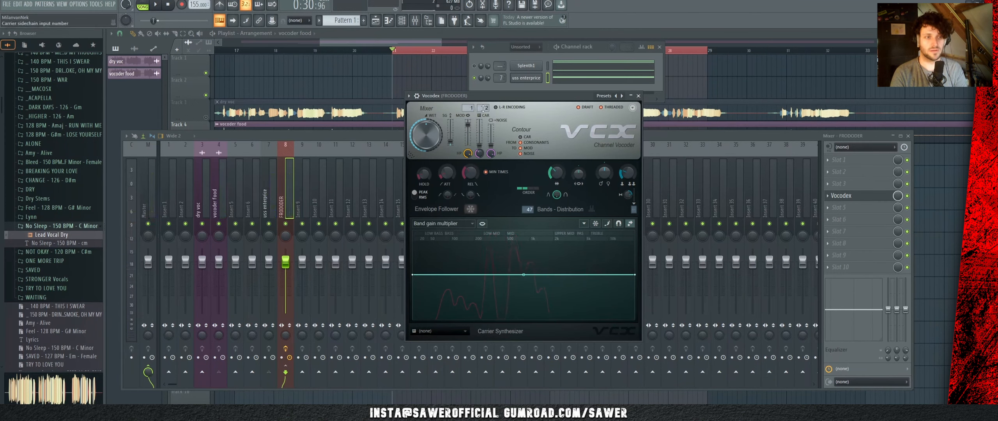
Step: Play back the looped section twice to hear the vocoded vocal through Vocodex
key("space")
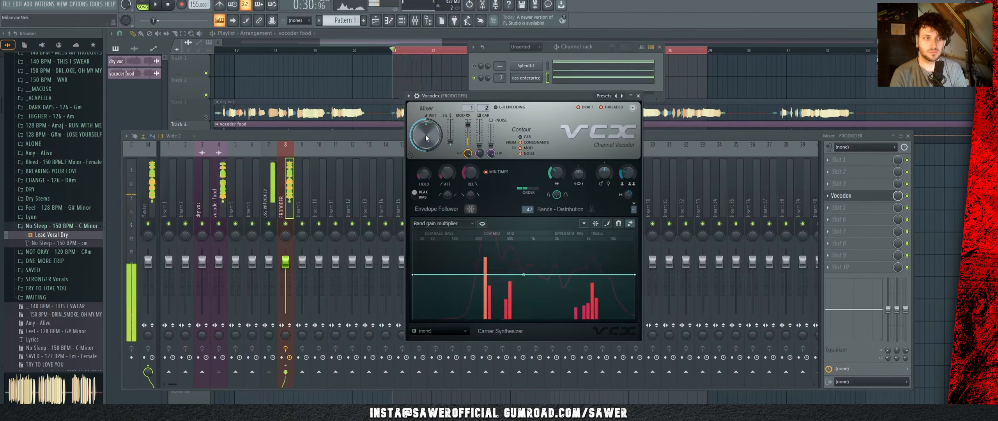
key("space")
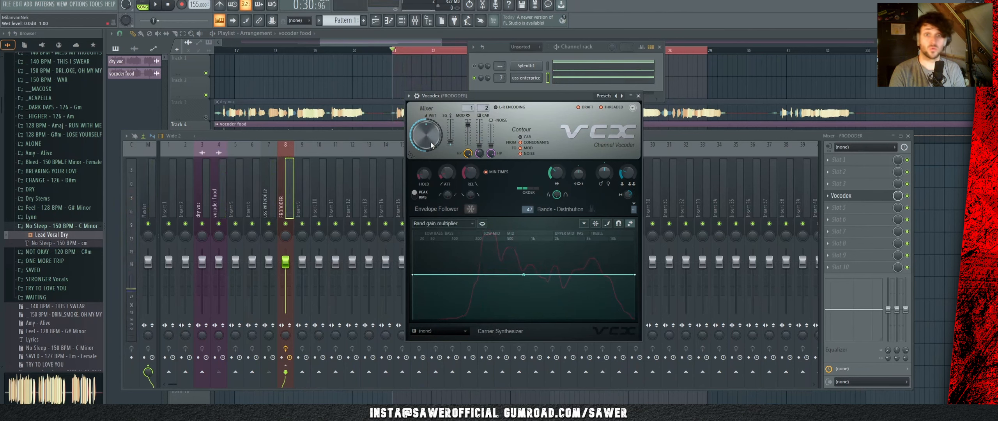
key("space")
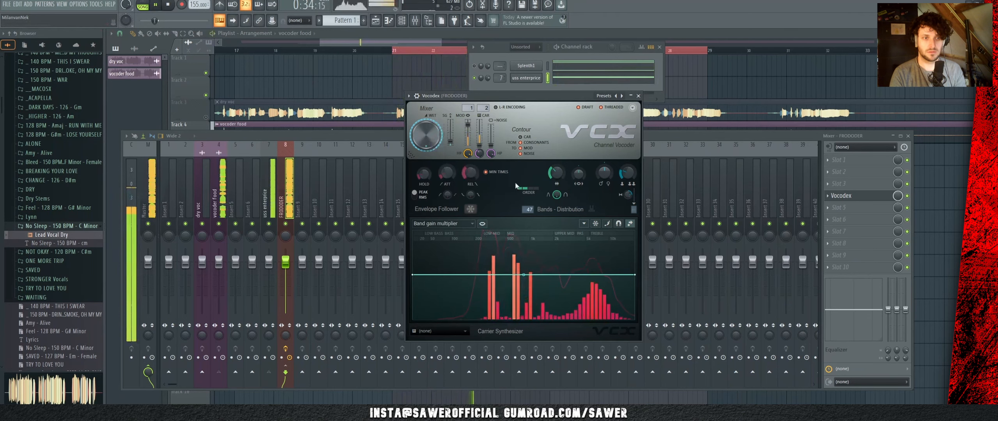
key("space")
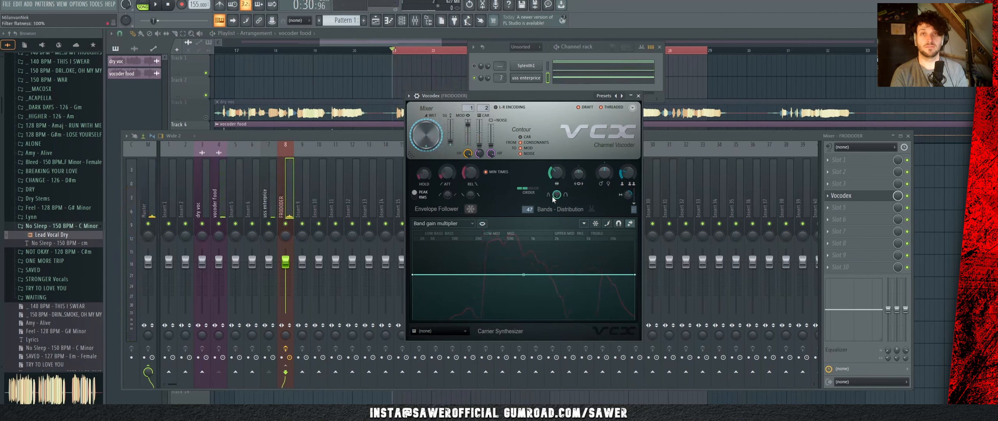
Step: Transpose all uss enterprice notes in the piano roll to one octave above their original pitch, comparing octaves during playback
left_click(581, 79)
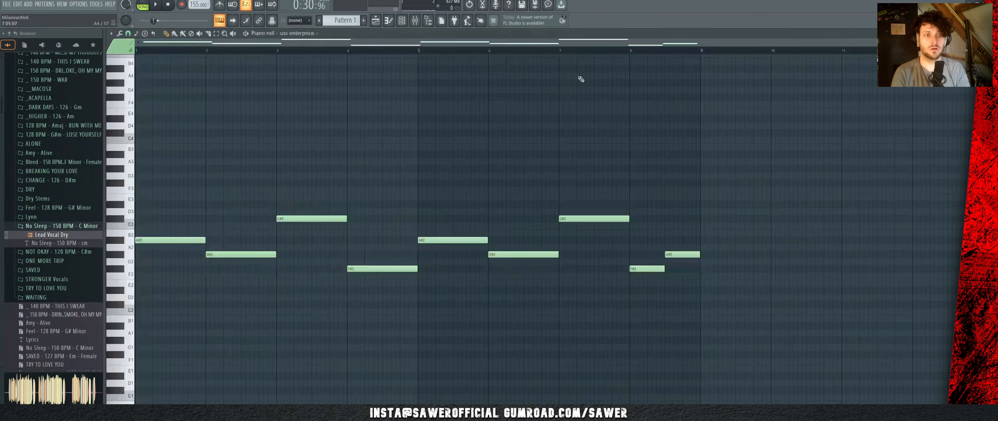
key("ctrl+a")
key("ctrl+Down")
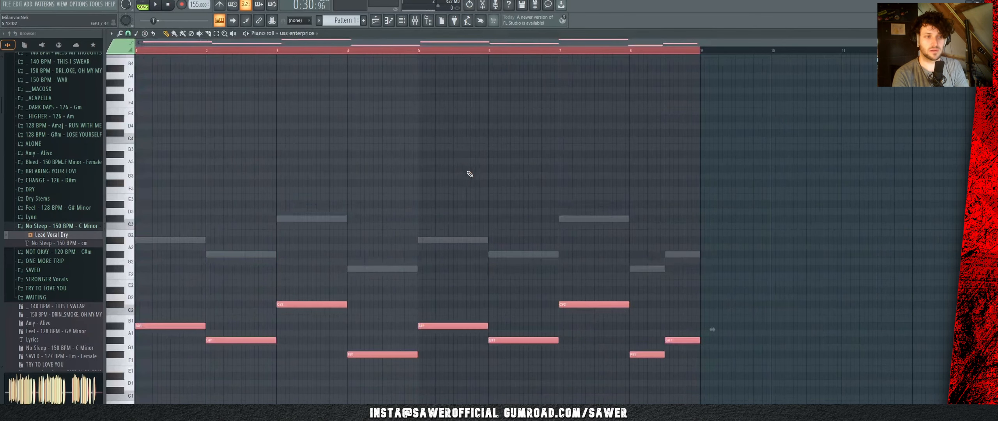
key("space")
key("ctrl+Up")
key("ctrl+Up")
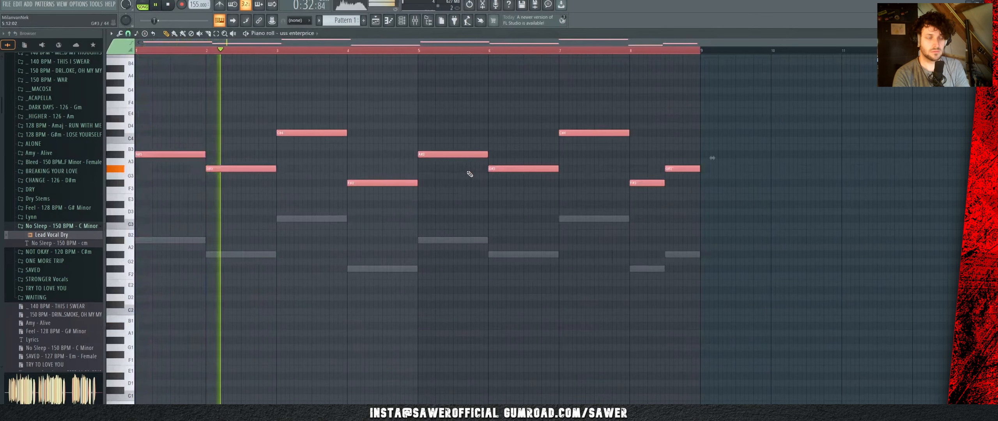
Step: Set the vocoder food sample's pitch shift to -200 cents and show the mixer again
scroll(203, 174, "up", 3)
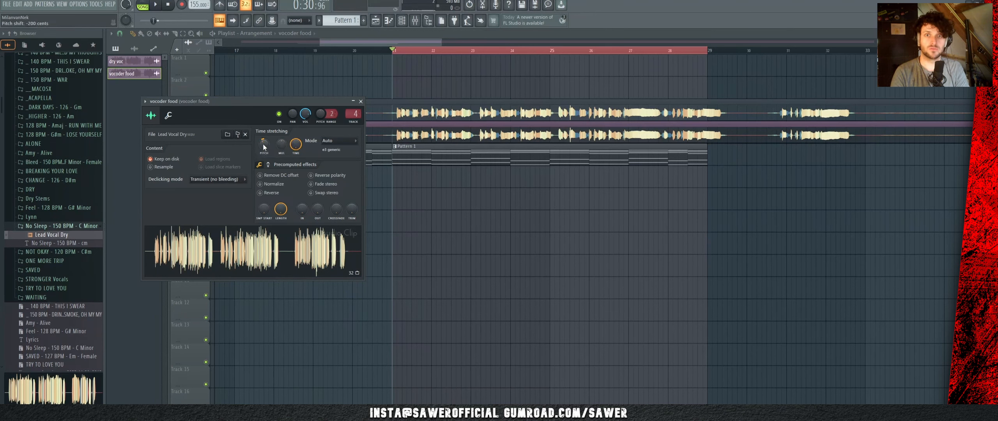
left_click(415, 22)
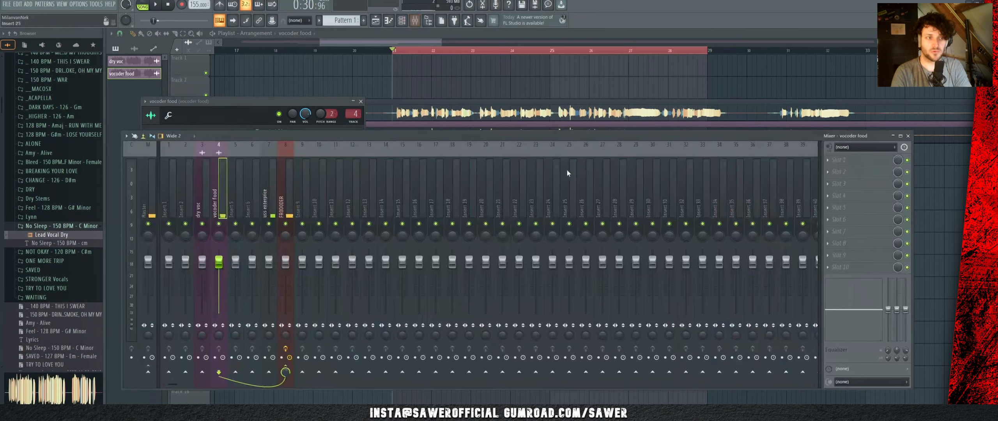
Step: Set the band filter order to 1 in the FRODODER track's Vocodex while auditioning the looped vocal
left_click(866, 198)
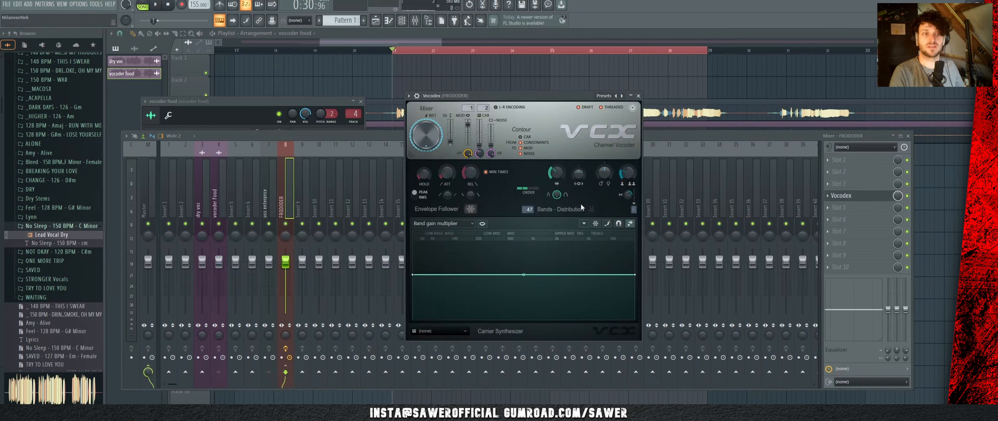
left_click(532, 189)
key("space")
left_click_drag(534, 191, 522, 192)
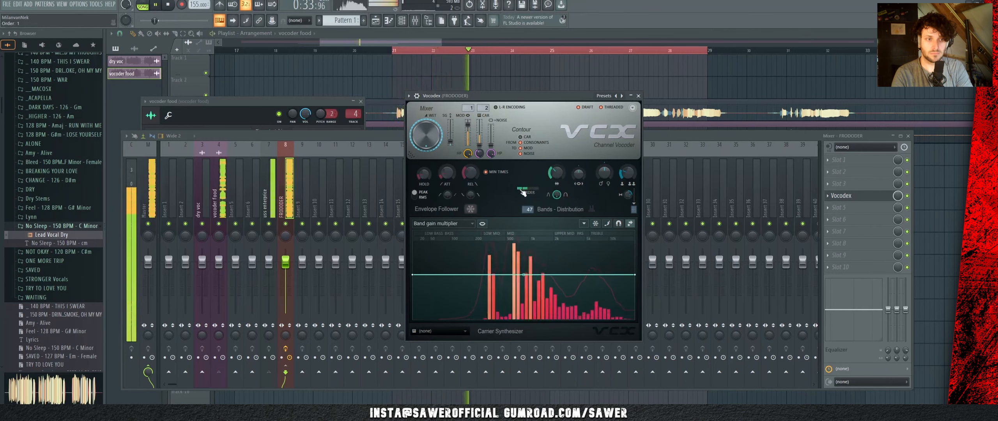
left_click(519, 190)
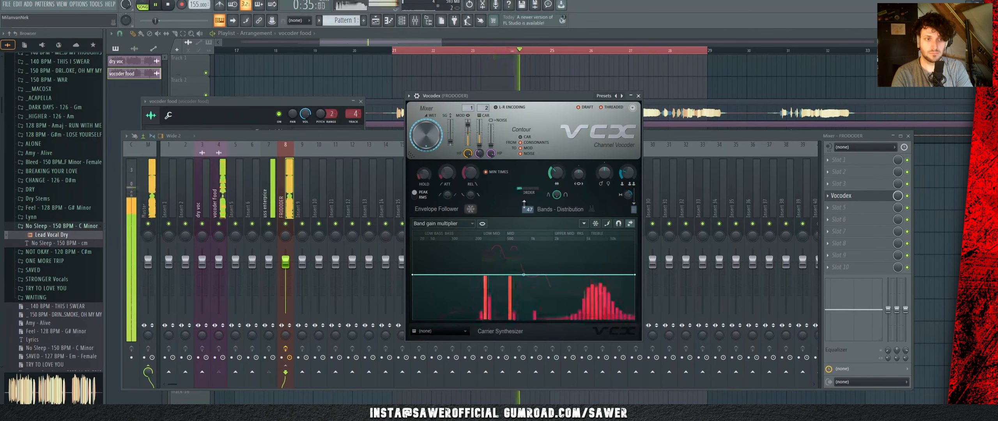
key("space")
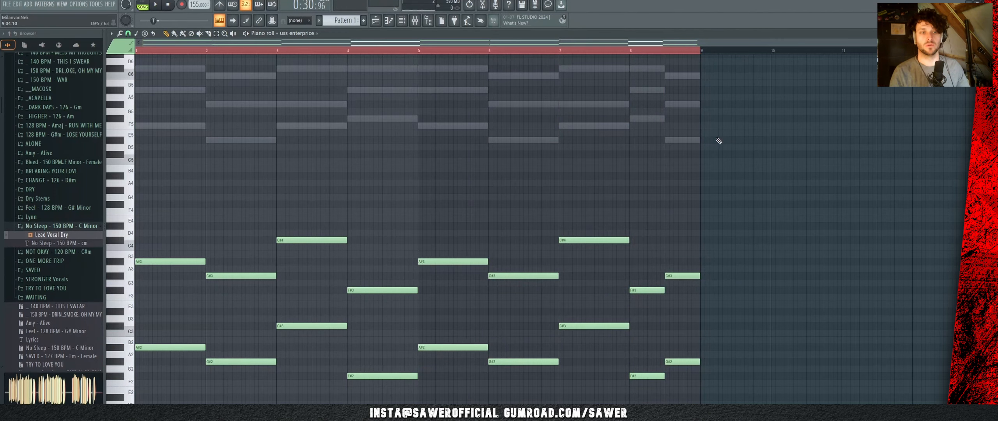
Step: Delete the upper-octave notes of uss enterprice in the piano roll and check the mixer during playback
left_click_drag(736, 165, 136, 293)
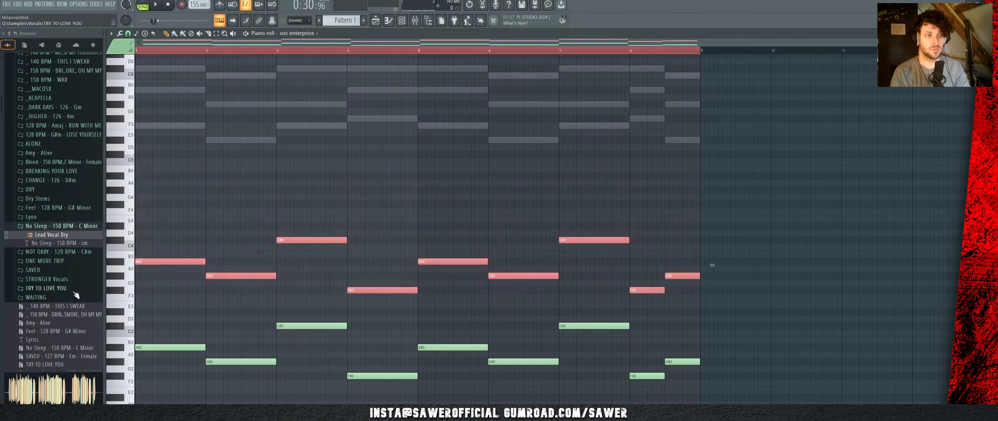
key("Delete")
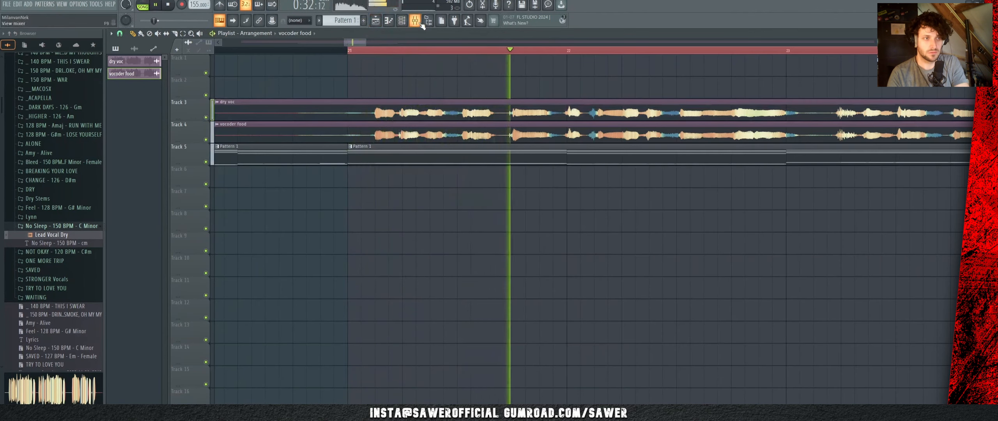
key("F9")
key("F9")
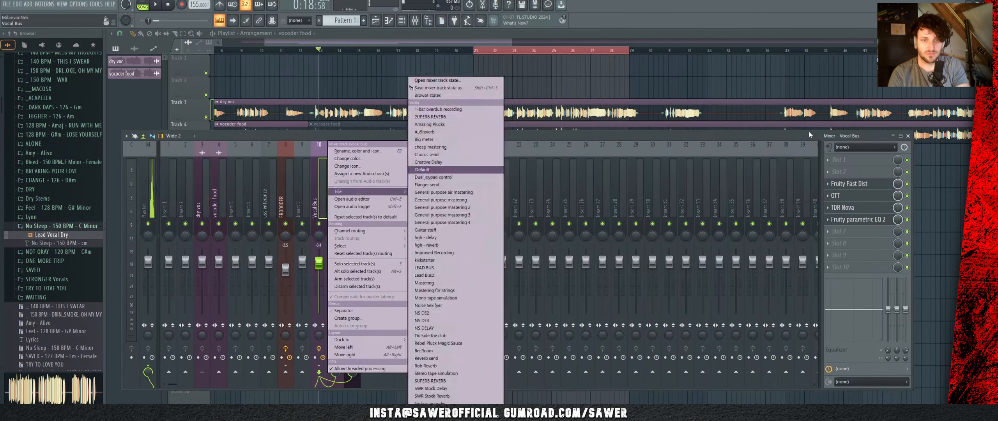
Step: Examine the Fruity Fast Dist, TDR Nova and Fruity parametric EQ 2 settings on the Vocal Bus
left_click(854, 187)
left_click(854, 186)
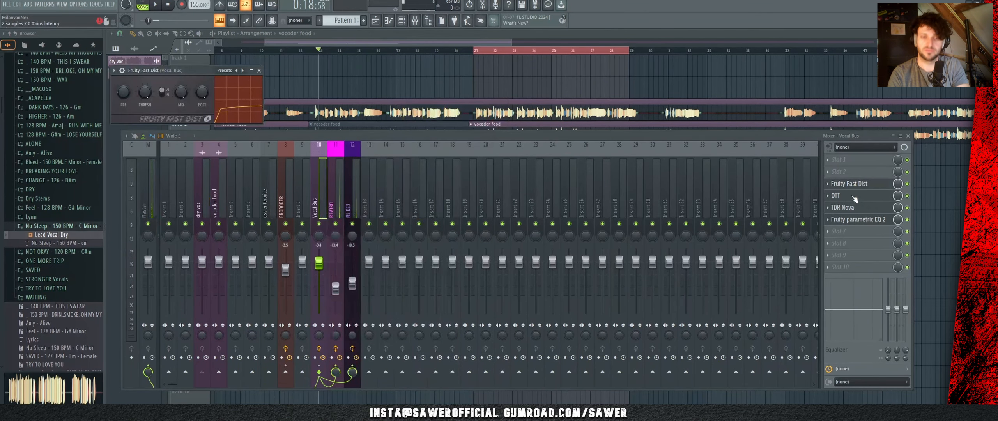
left_click(855, 207)
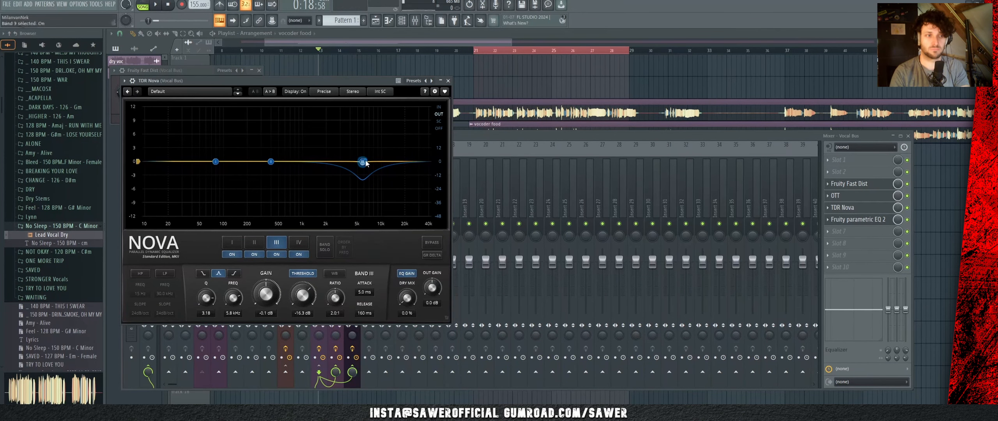
left_click(884, 220)
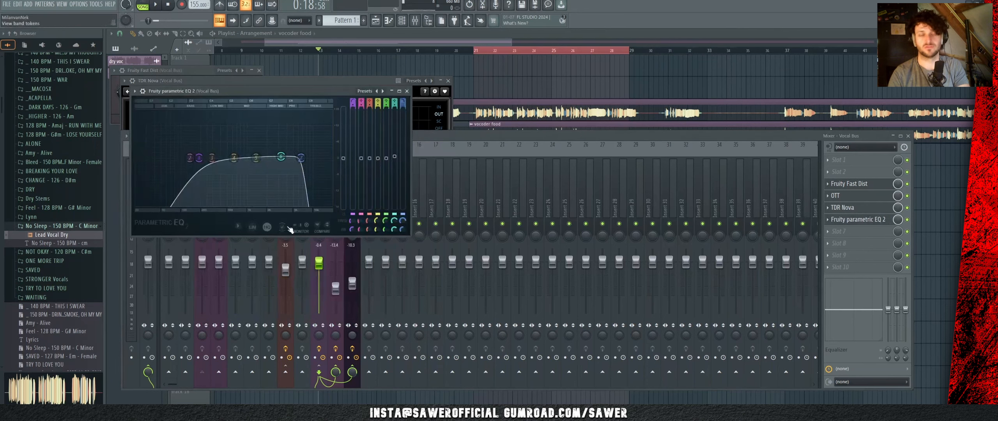
left_click(407, 92)
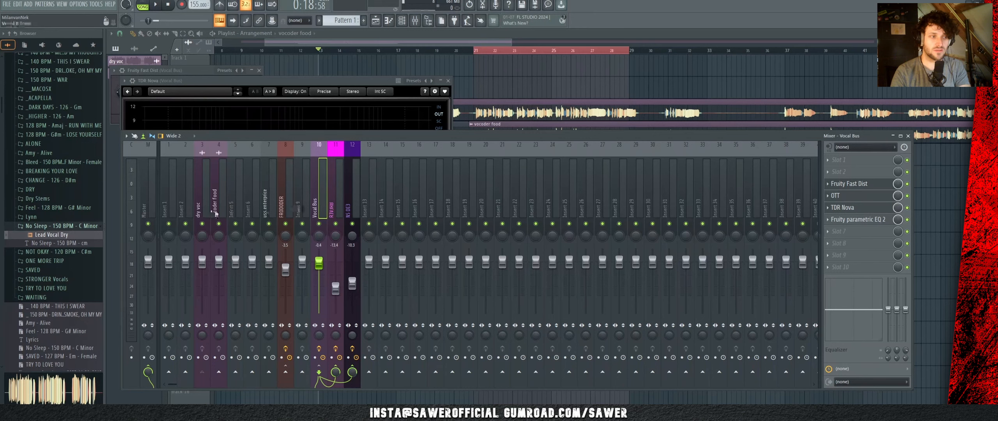
Step: Copy the Vocal Bus mixer track state, including its effect chain, onto the dry voc mixer track
left_click(200, 203)
right_click(316, 200)
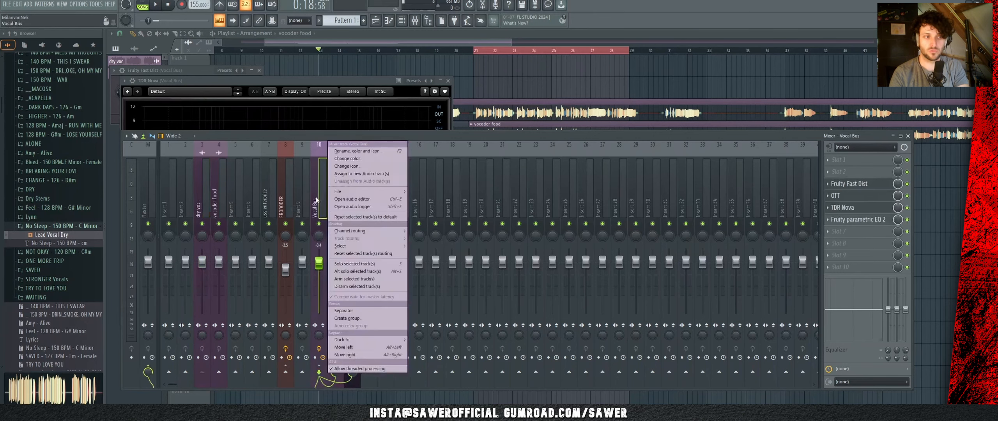
mouse_move(338, 192)
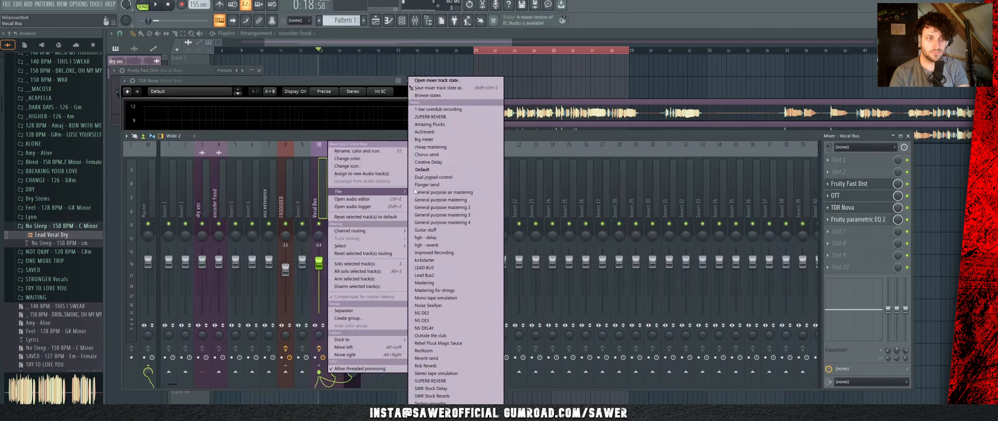
left_click_drag(428, 88, 201, 182)
Step: Rename the mixer track that received the copied state to "dry vocal whatever" and select the Vocal Bus
right_click(201, 183)
left_click(240, 151)
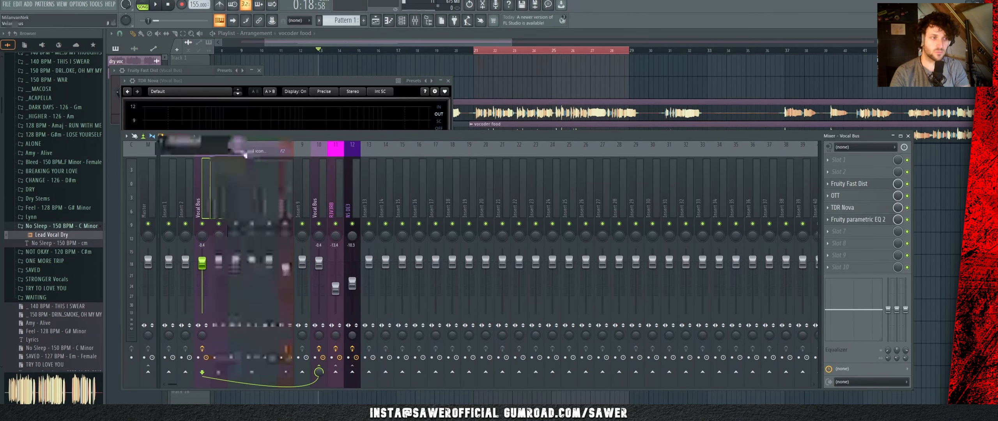
type("dry vocal")
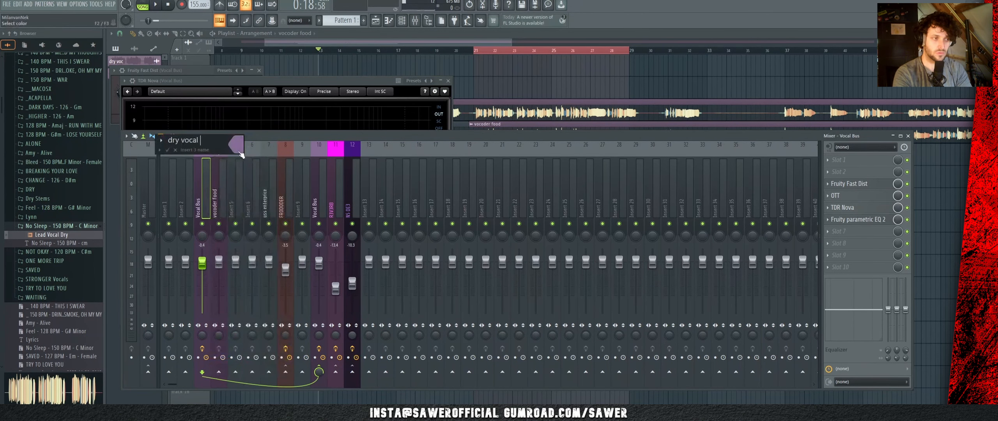
type(" whatever")
key("Return")
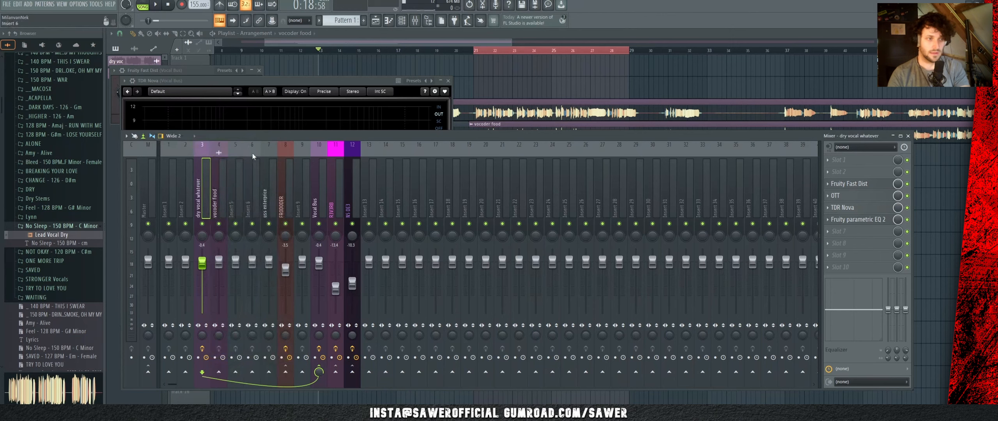
left_click(318, 192)
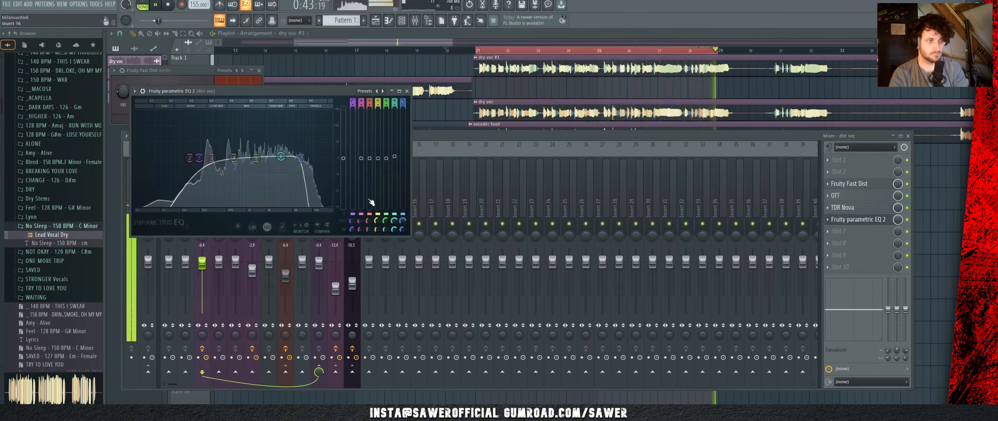
Step: Play back the layered vocals and examine Fruity Fast Dist and Fruity parametric EQ 2 on the high track
right_click(452, 111)
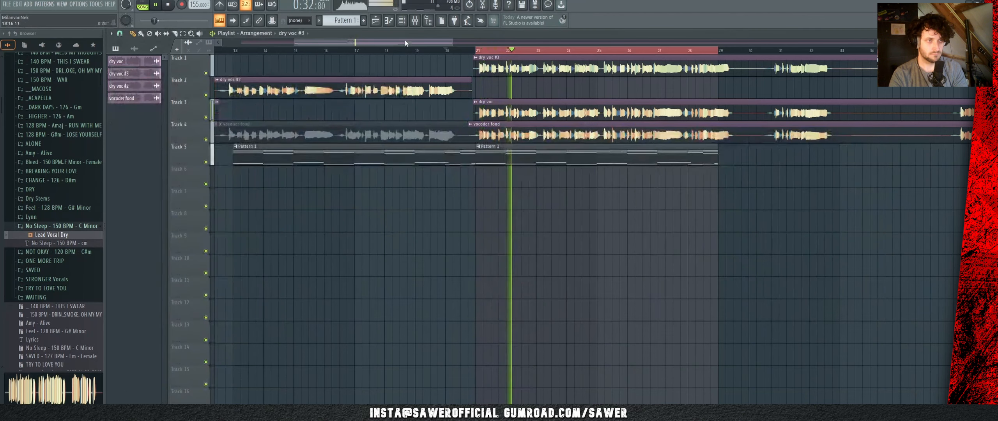
left_click(415, 20)
key("space")
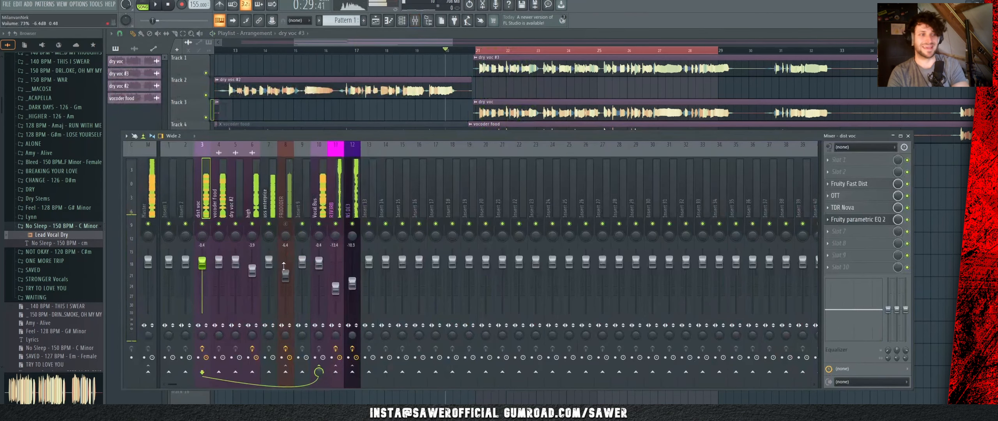
left_click(253, 270)
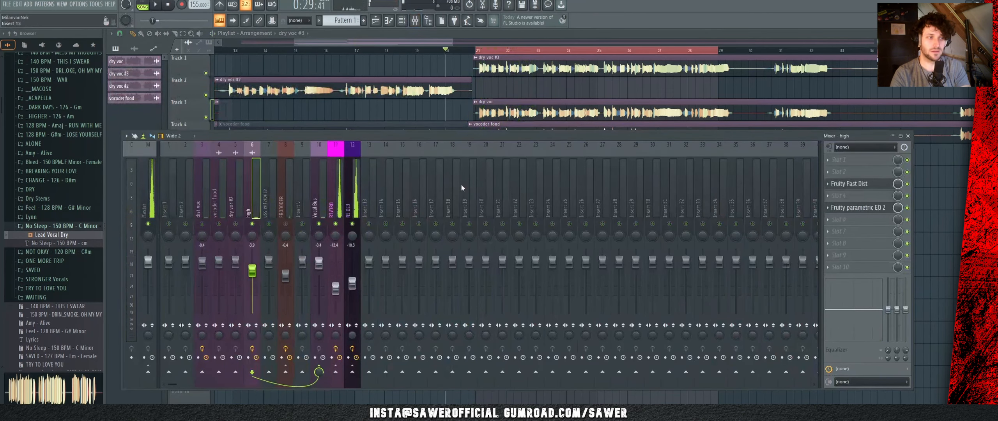
left_click(869, 186)
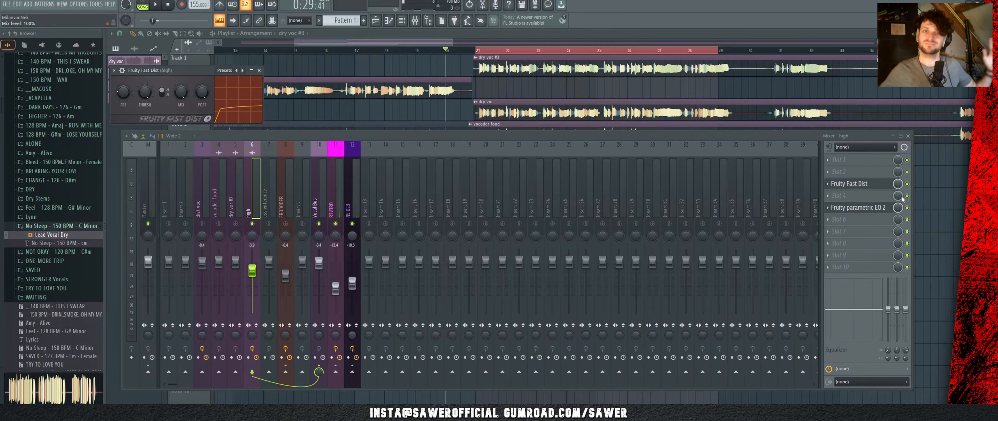
left_click(858, 207)
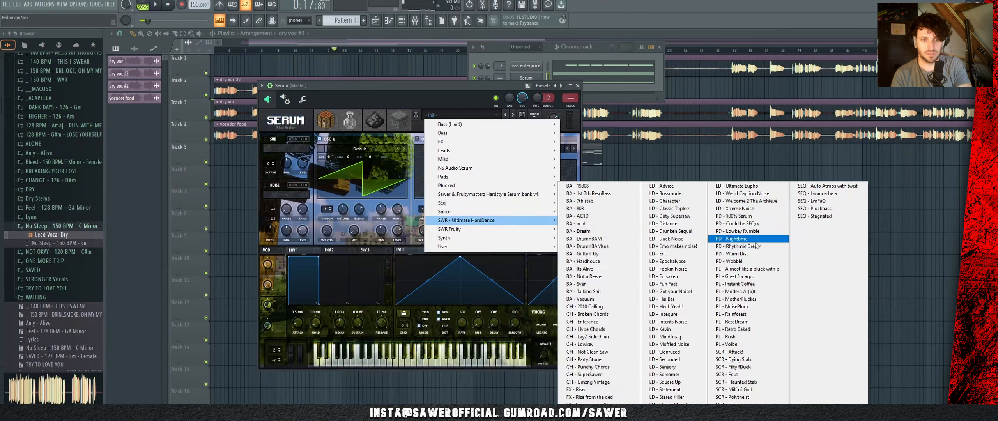
Step: Load the PD - Rhythmic Dream preset from the SWR - Ultimate HardDance bank into Serum and audition it with the vocals
left_click(737, 246)
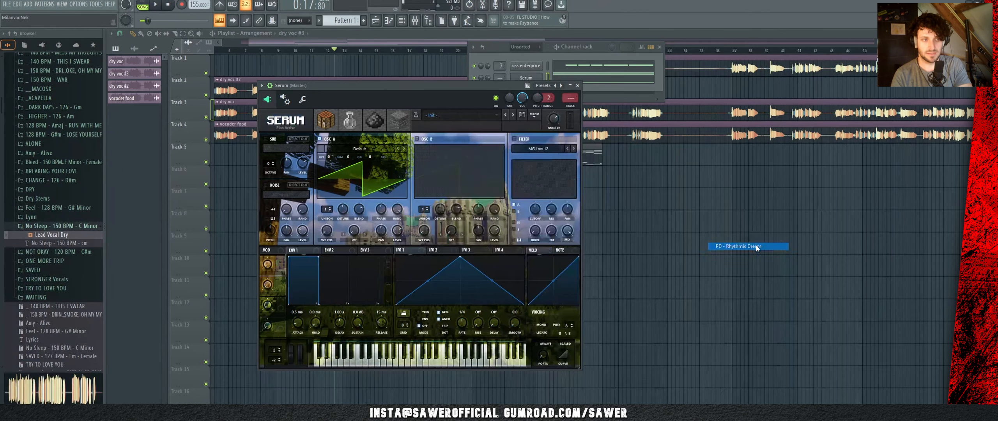
left_click_drag(396, 88, 452, 82)
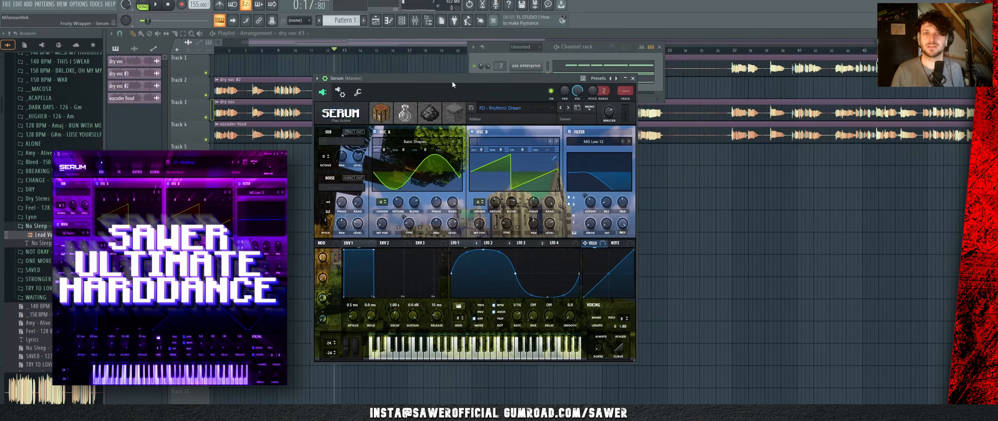
left_click_drag(452, 81, 498, 78)
left_click(546, 105)
mouse_move(585, 212)
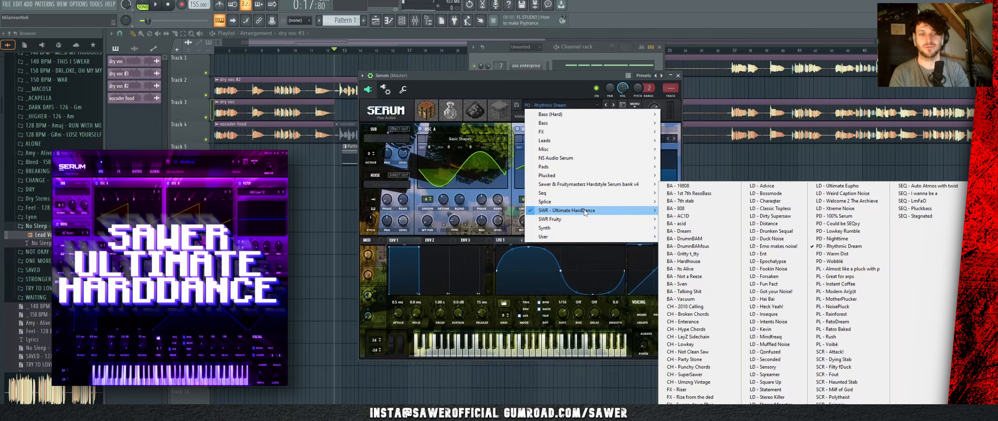
left_click(577, 82)
key("space")
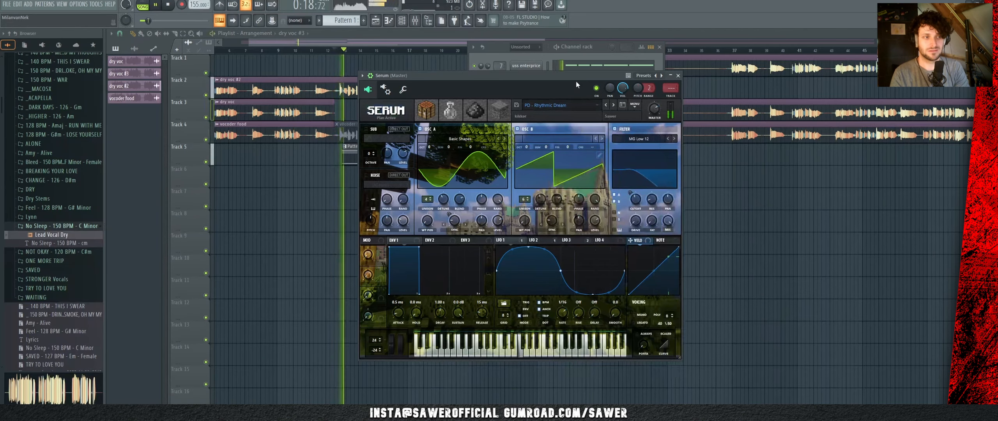
left_click(678, 75)
Step: Load a preset from the SWR - Ultimate HardDance bank into the newly added Serum below the pad channel
left_click(526, 78)
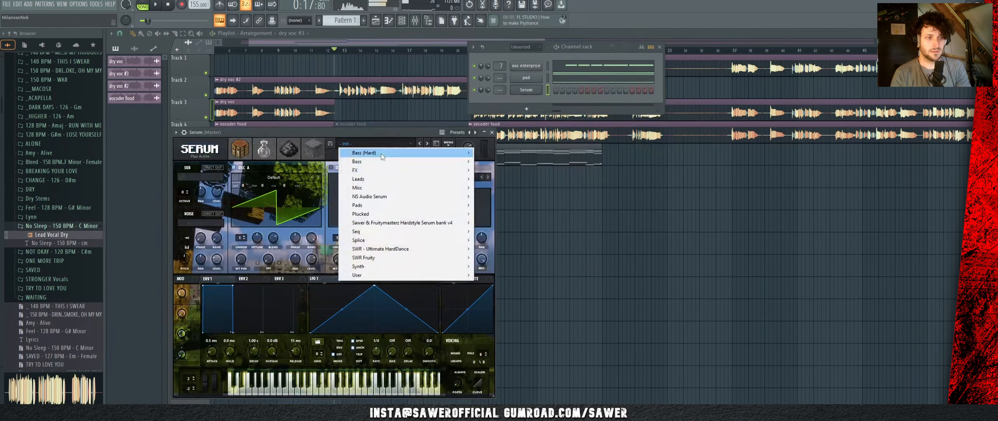
mouse_move(382, 248)
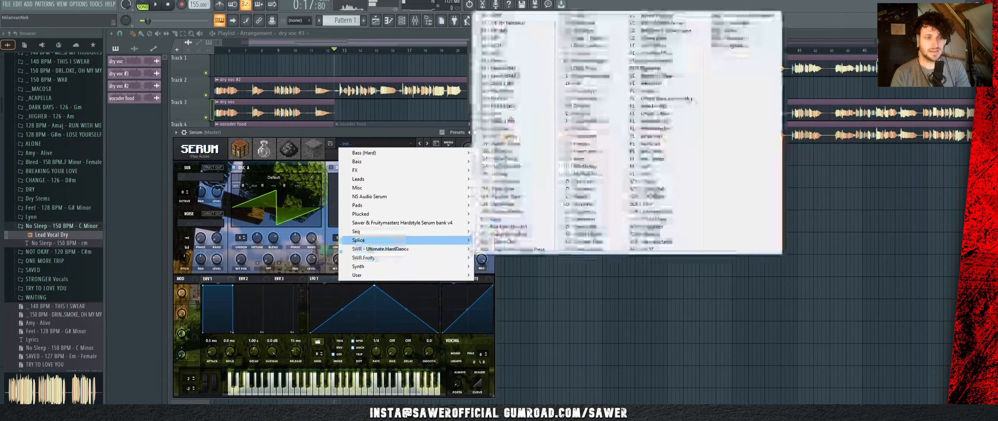
left_click(518, 131)
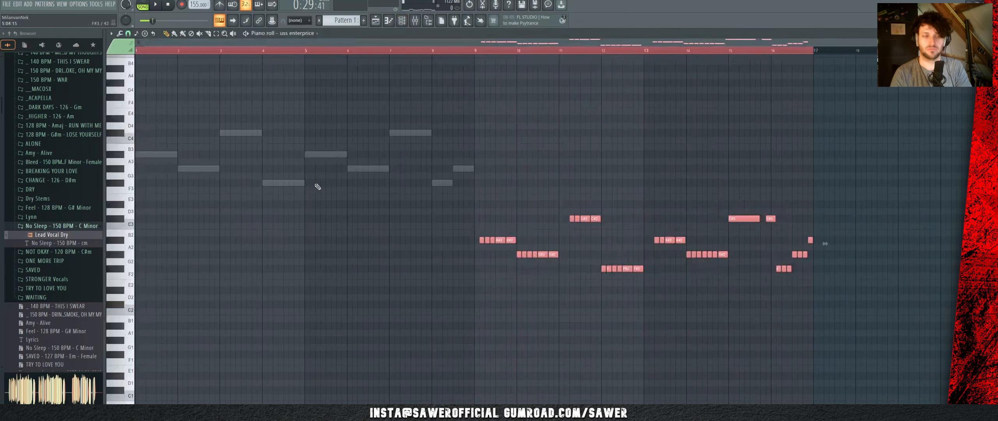
Step: Audition the rhythmic uss enterprice notes from bar 9 and return to the start of Pattern 1 in the playlist
left_click(318, 187, "ctrl")
left_click(449, 52)
key("space")
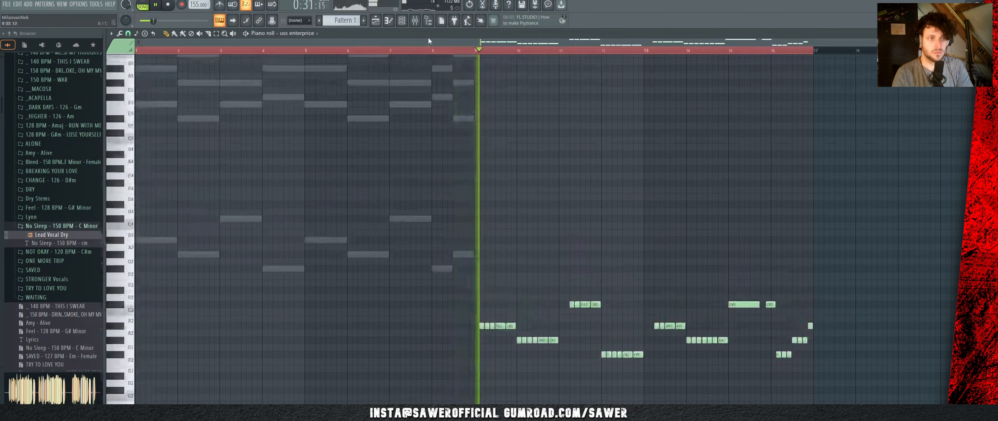
left_click(416, 23)
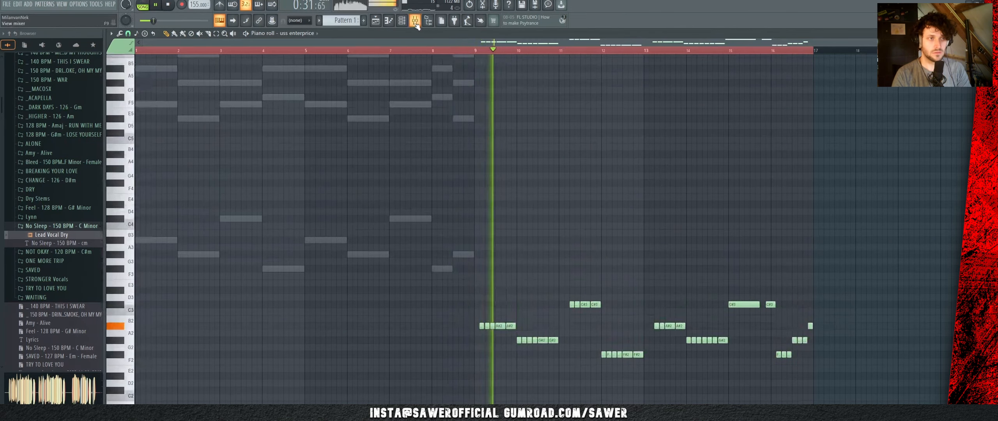
left_click(375, 21)
key("space")
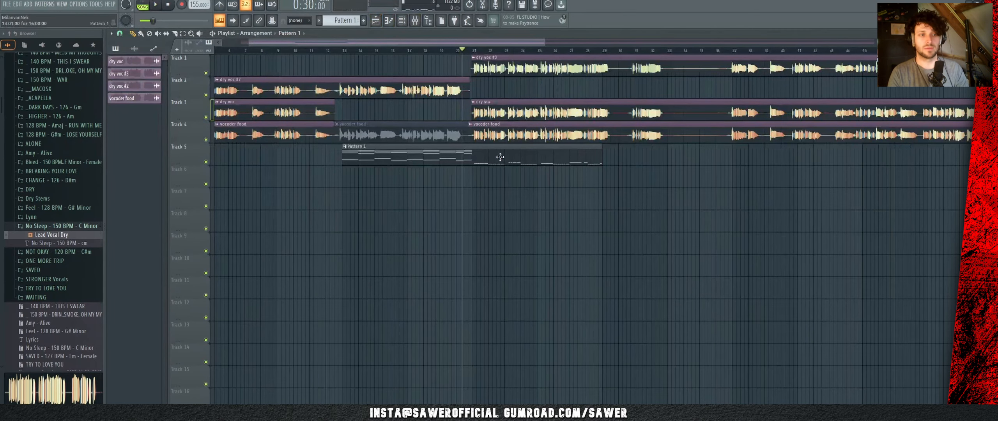
left_click(343, 50)
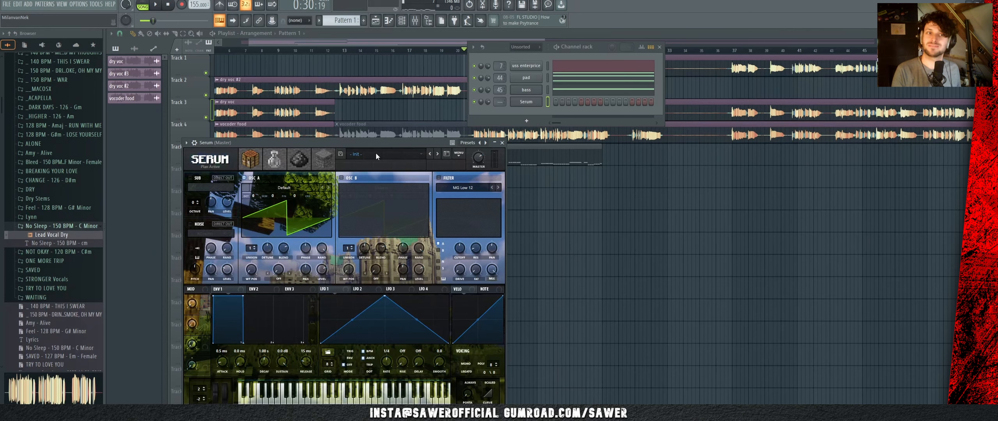
Step: Open the new Serum's preset list and repeat its two bar 9 notes at bar 11, two semitones lower
left_click(376, 154)
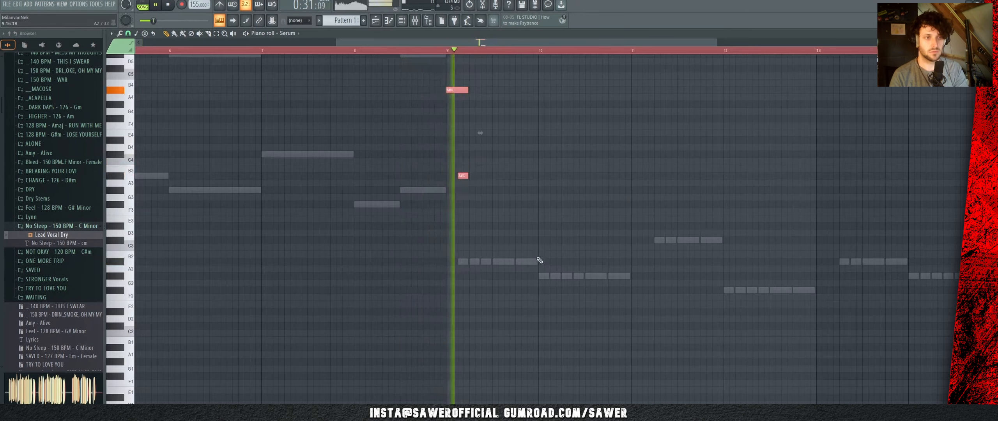
key("shift+Down")
key("shift+Down")
key("shift+Down")
key("shift+Down")
key("shift+Down")
key("shift+Down")
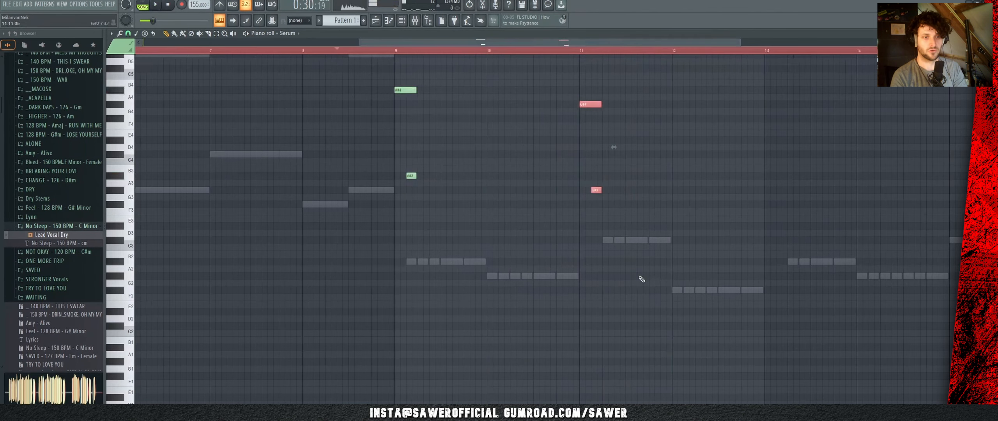
Step: Raise the two bar 11 Serum notes by five semitones and audition them in the arrangement
key("shift+Up")
key("shift+Up")
key("shift+Up")
key("shift+Up")
key("shift+Up")
key("shift+Up")
key("shift+Up")
key("shift+Up")
key("shift+Up")
key("space")
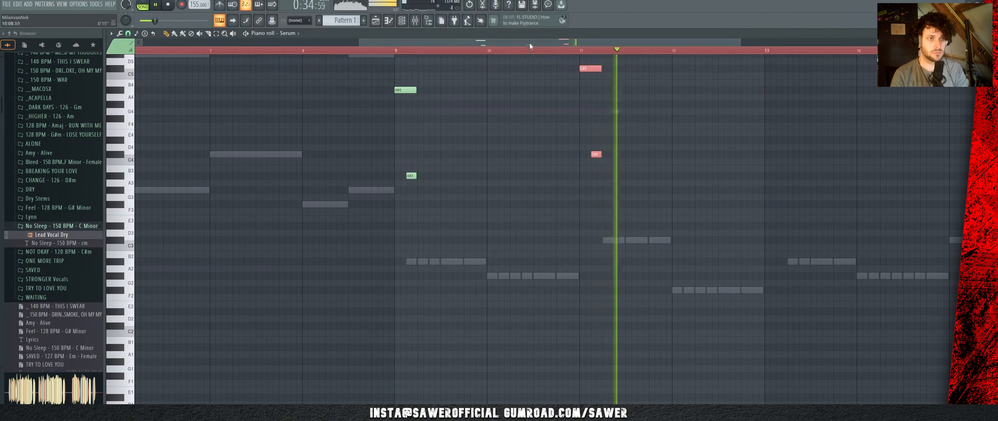
left_click_drag(528, 42, 601, 45)
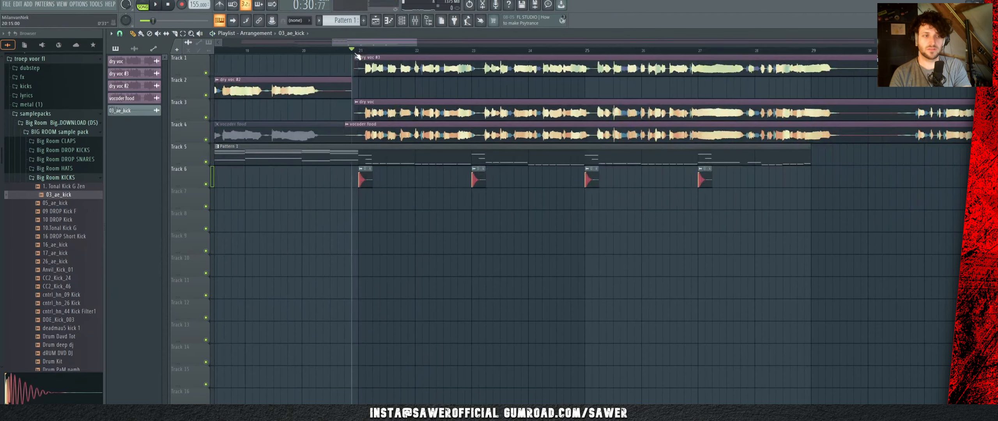
key("space")
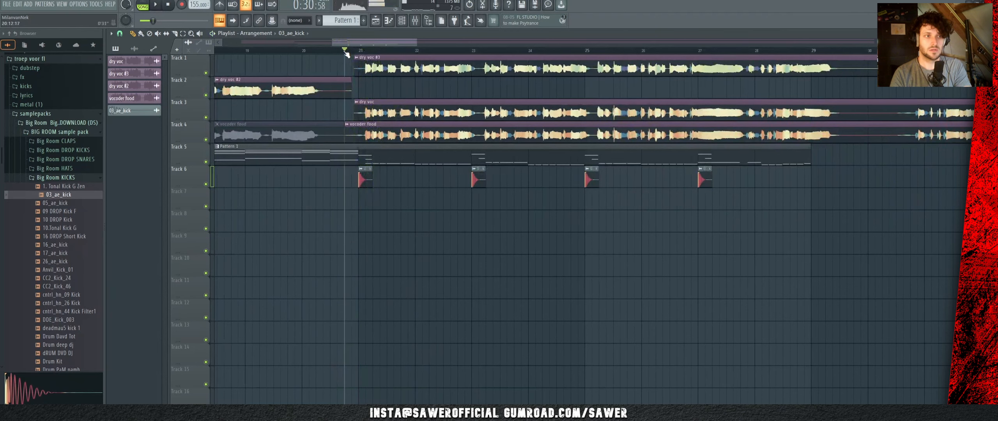
Step: Create an automation clip for the R3V3RB bus's Fruity Balance volume over the playlist range around the bar 21 kick
left_click_drag(346, 53, 397, 59)
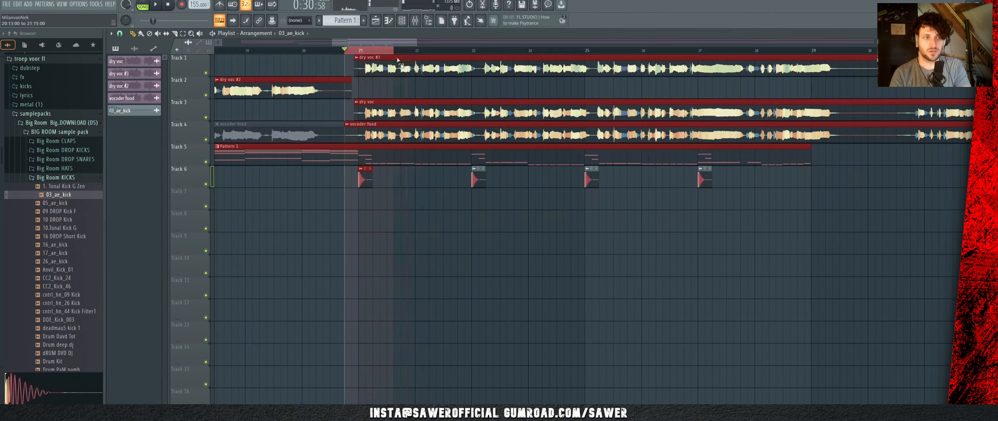
left_click(386, 246, "ctrl")
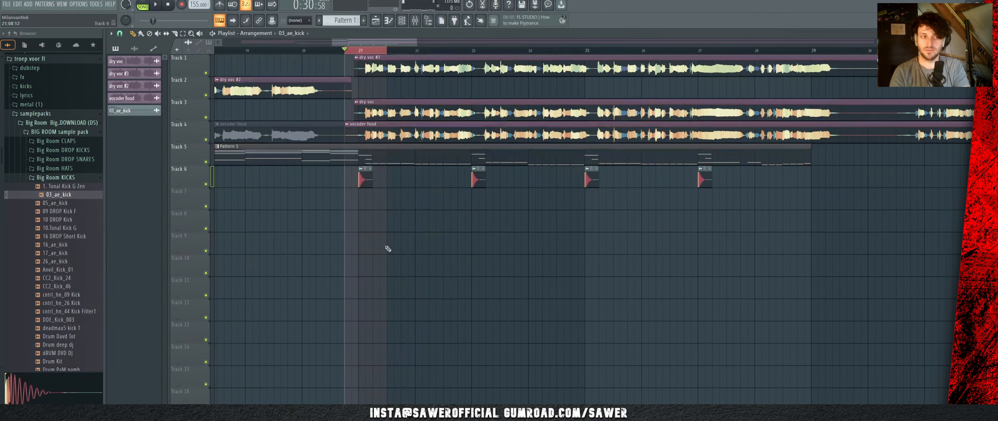
scroll(366, 55, "up", 1)
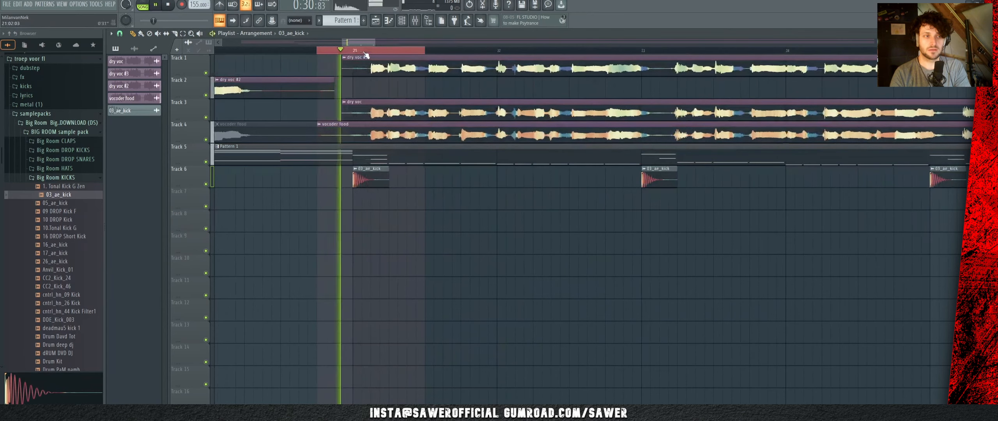
left_click(416, 21)
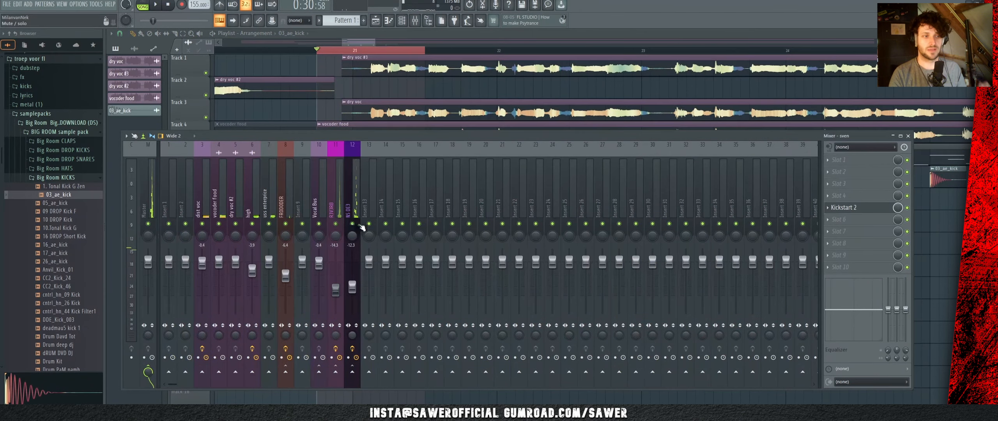
left_click(341, 207)
left_click(862, 210)
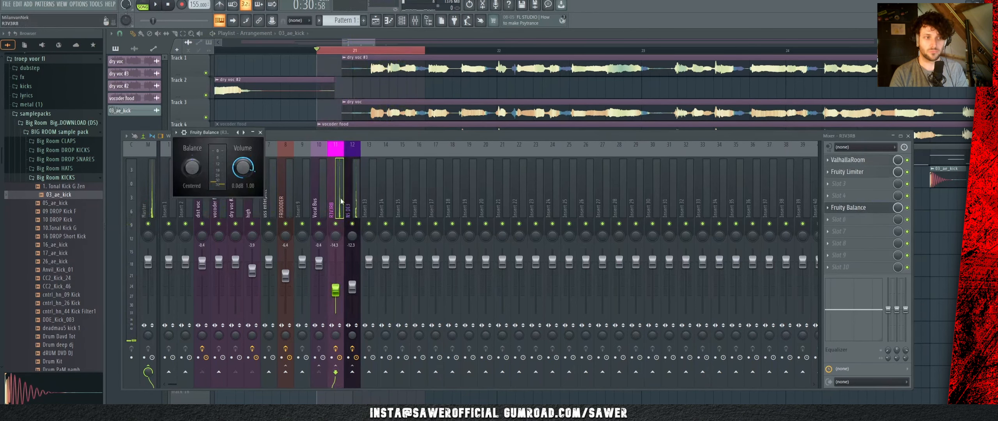
right_click(249, 166)
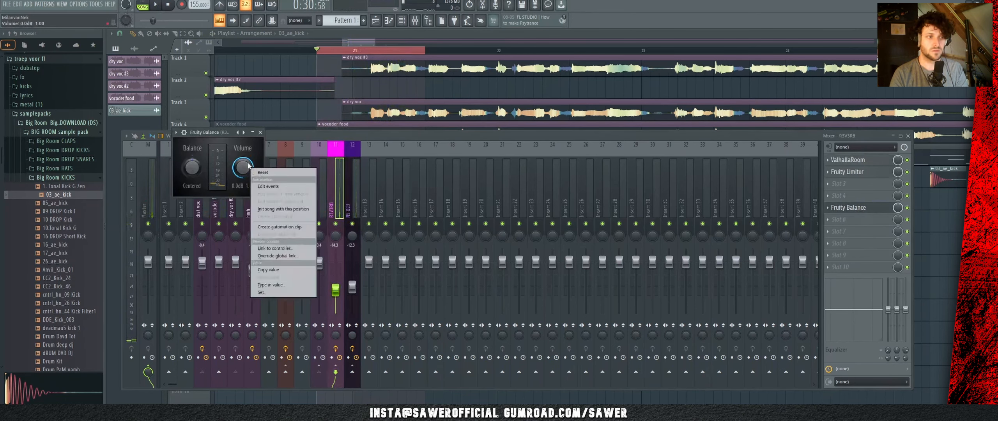
left_click(290, 229)
Step: Link the delay bus's Fruity Balance volume to the R3V3RB volume automation and repeat the dip clip under the bar 25 kick
left_click(355, 201)
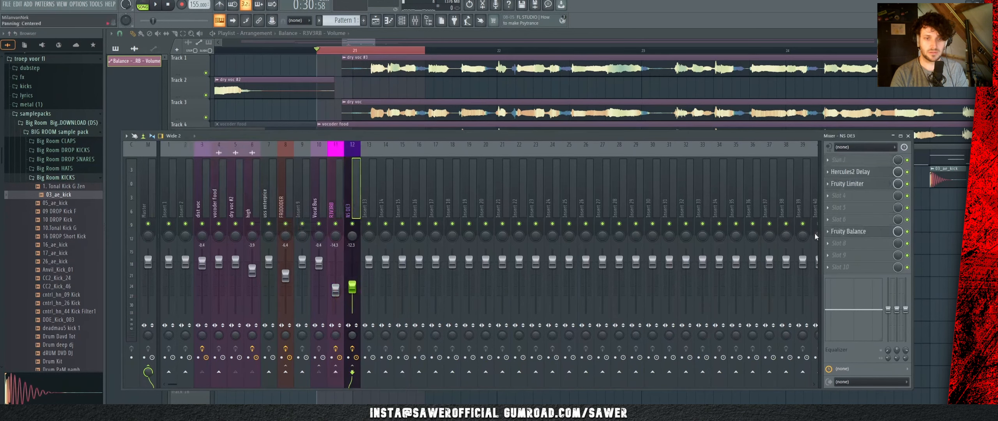
left_click(863, 234)
right_click(208, 129)
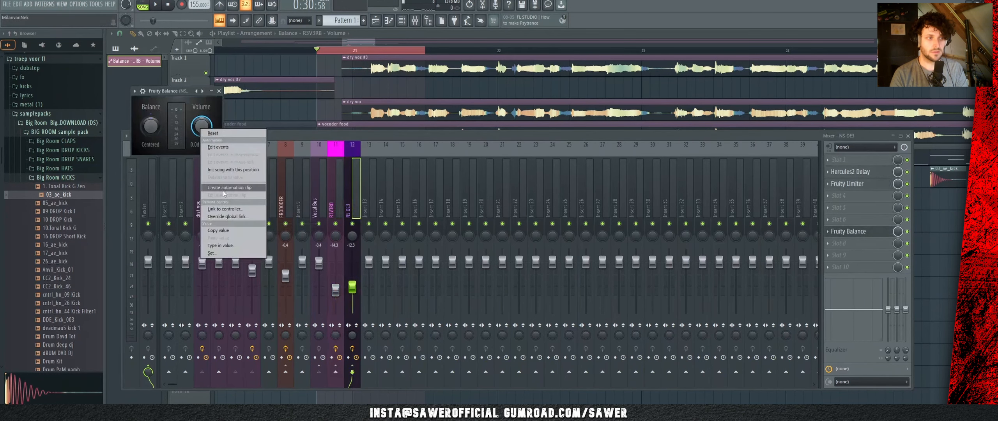
left_click(218, 209)
left_click(494, 202)
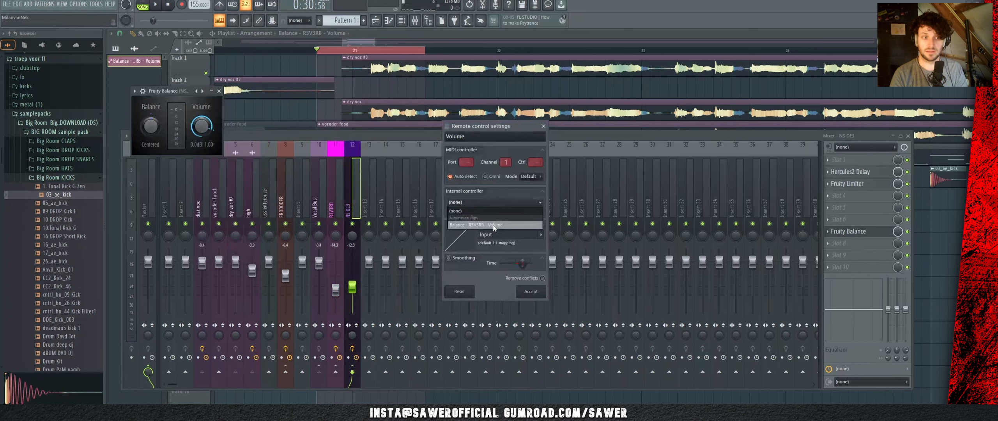
left_click(495, 225)
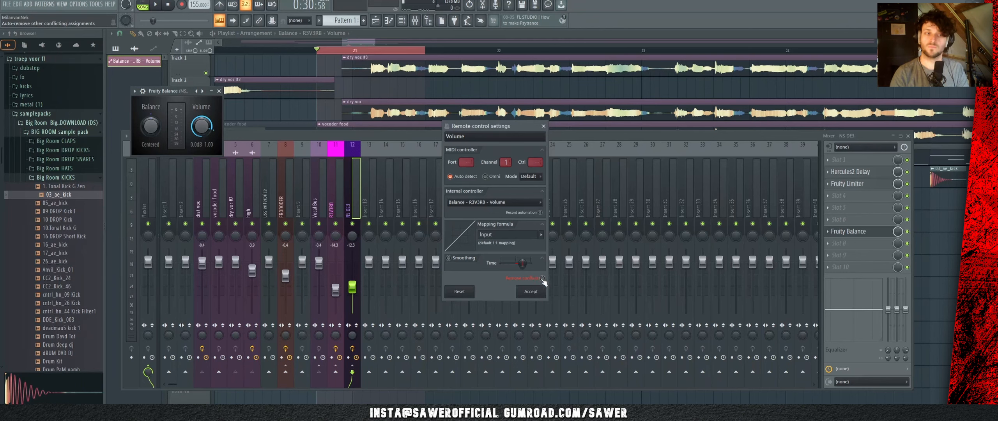
left_click(536, 292)
left_click(509, 32)
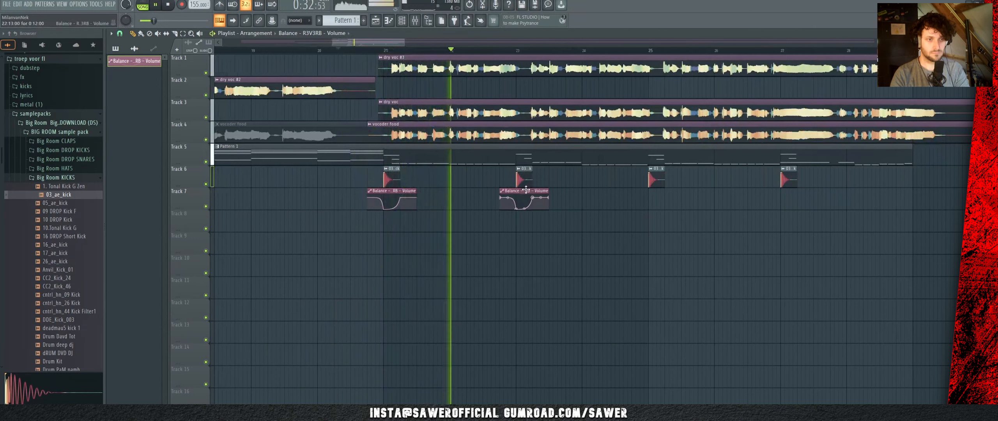
left_click_drag(522, 191, 763, 185)
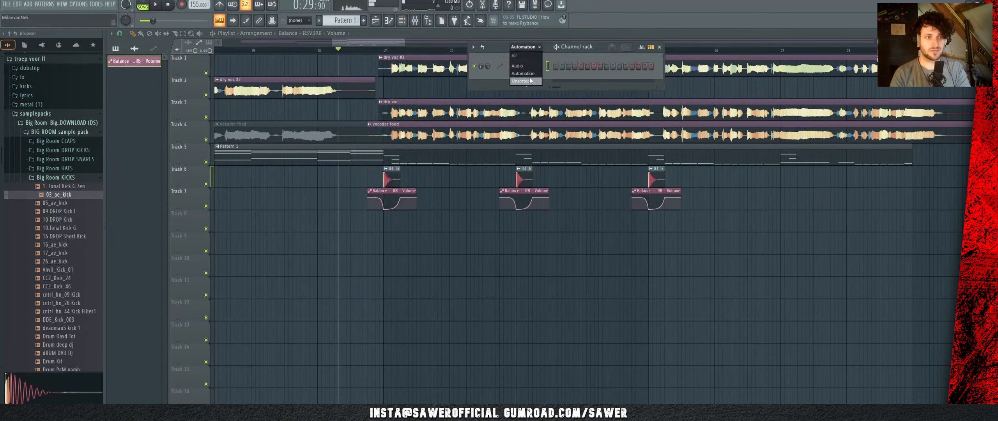
Step: Add another Serum channel to Pattern 1, load a BA preset and audition it on four repeated notes in bar 9
left_click(530, 81)
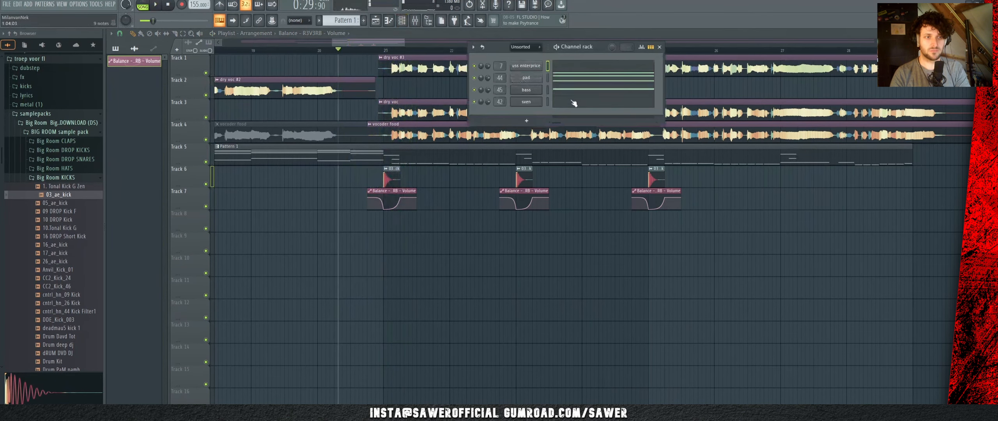
left_click(539, 122)
left_click(608, 25)
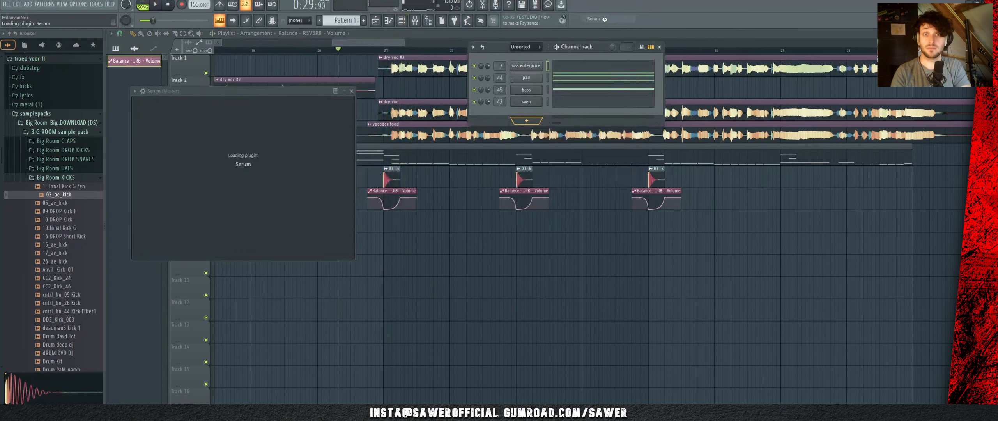
left_click(335, 102)
mouse_move(370, 208)
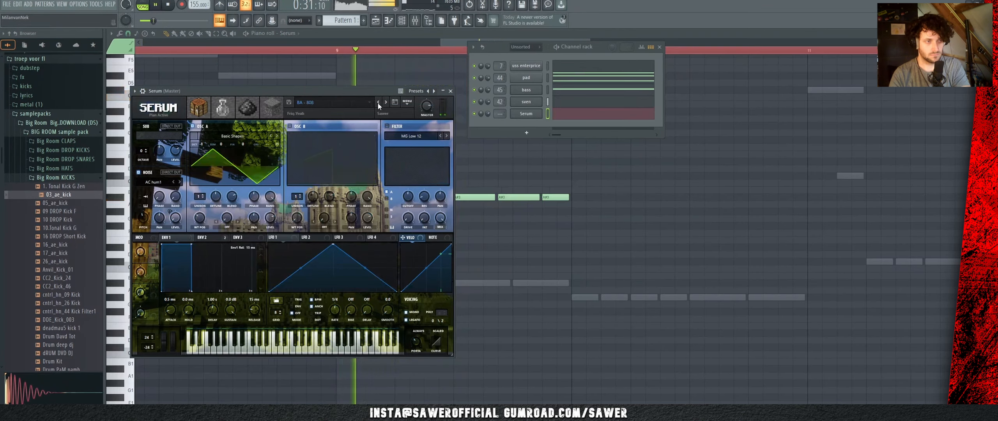
key("space")
right_click(564, 247)
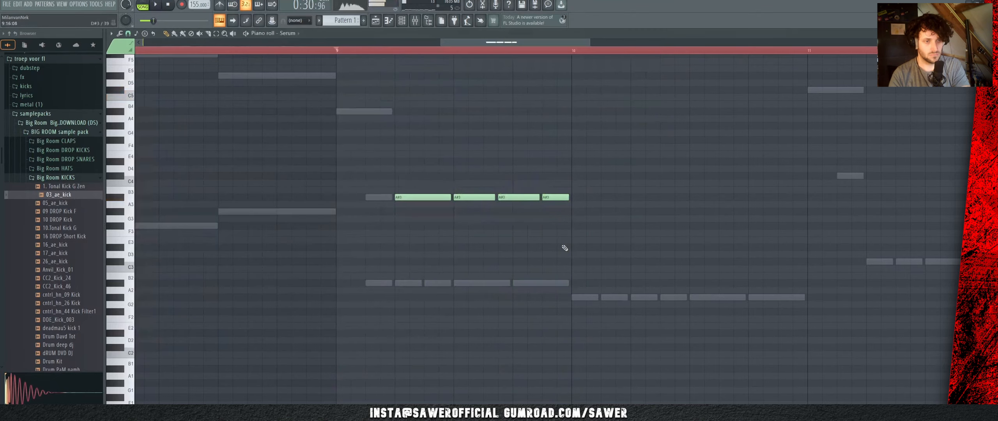
Step: Add drum samples from the Cymatics Terror Drums for Dubstep and KSHMR folders to the playlist, including KSHMR_Crash_17_Long
scroll(564, 247, "up", 3)
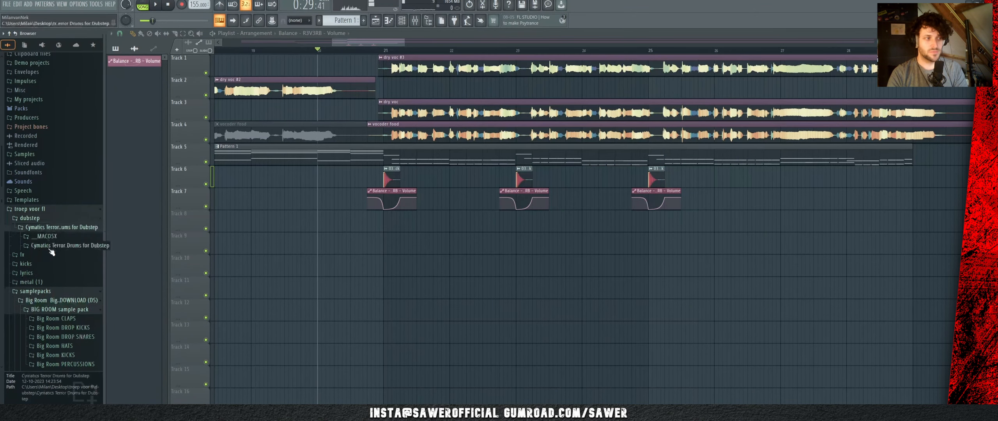
left_click(59, 245)
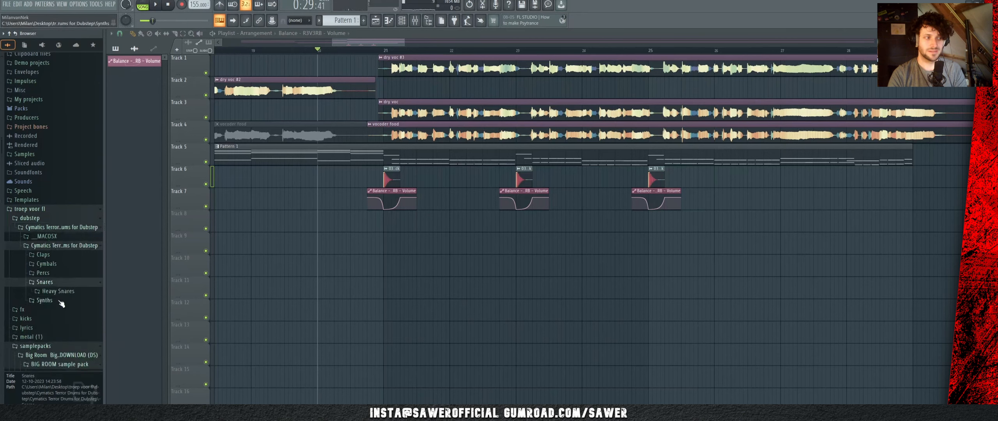
left_click(63, 305)
left_click(66, 176)
left_click(72, 111)
left_click(78, 100)
left_click_drag(79, 94, 451, 214)
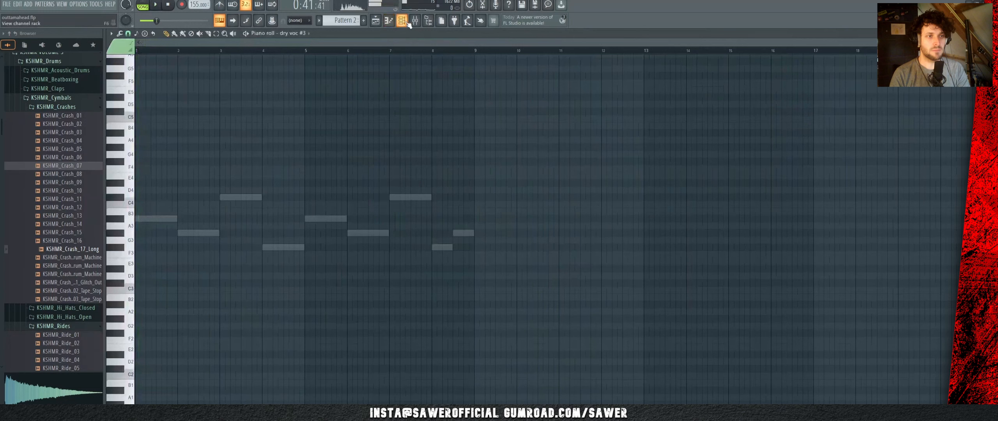
Step: Show the unsorted channels of Pattern 2 and add a new Serum channel for the melody
key("F6")
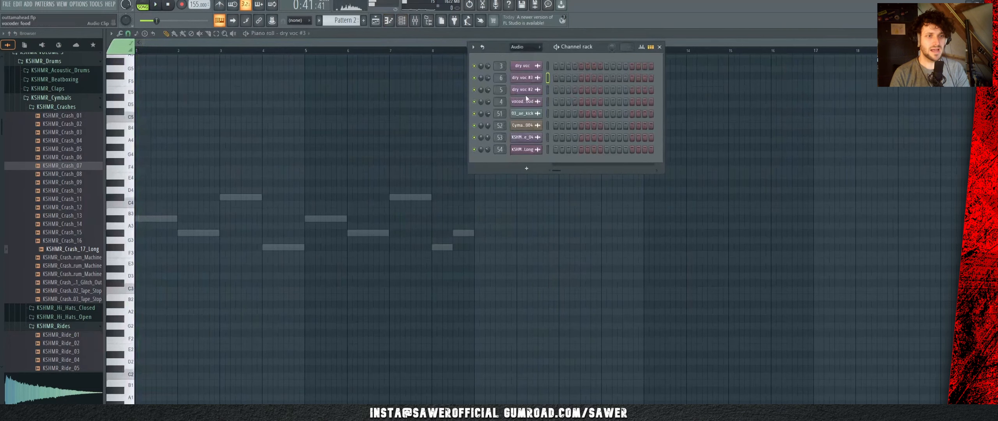
left_click(530, 49)
left_click(521, 81)
left_click(533, 133)
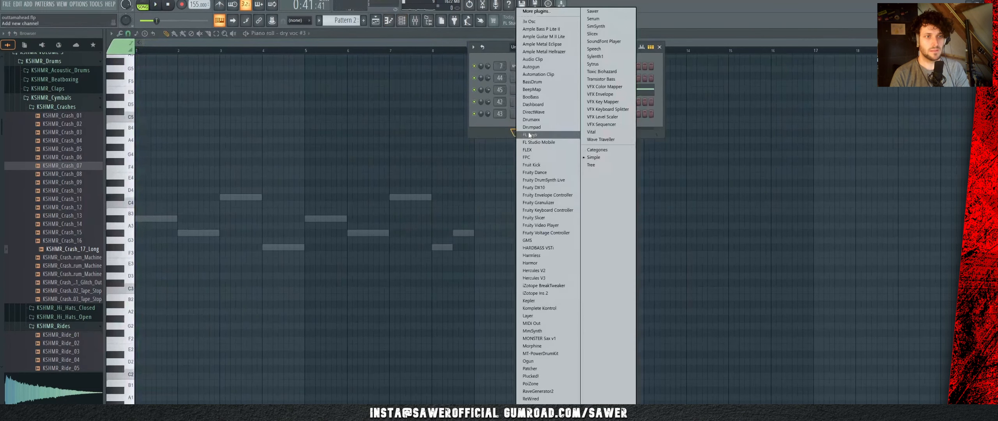
left_click(593, 18)
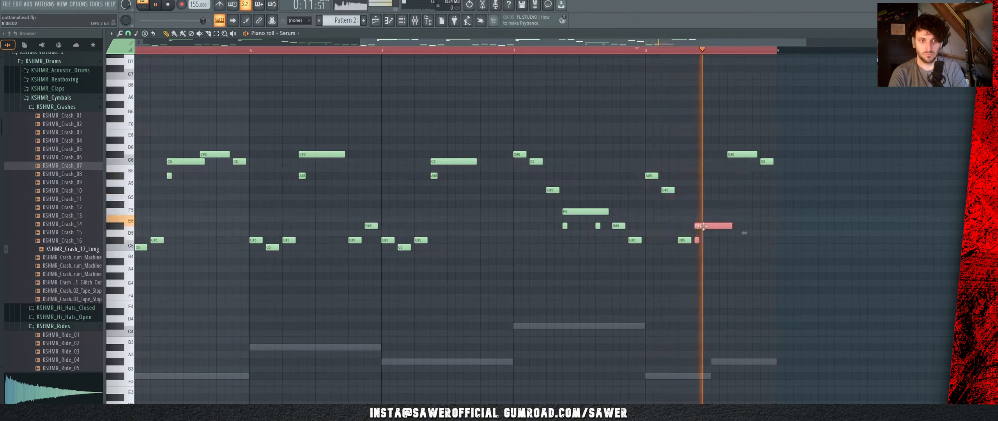
Step: Lower the last two Serum melody notes in bar 8 to F5 and C5, auditioning the ending
left_click_drag(741, 154, 746, 212)
key("space")
key("space")
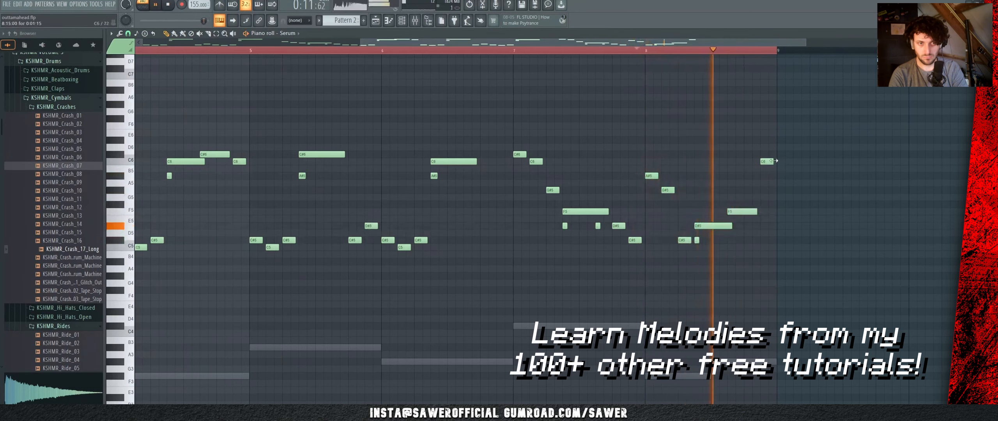
left_click_drag(767, 161, 770, 247)
key("space")
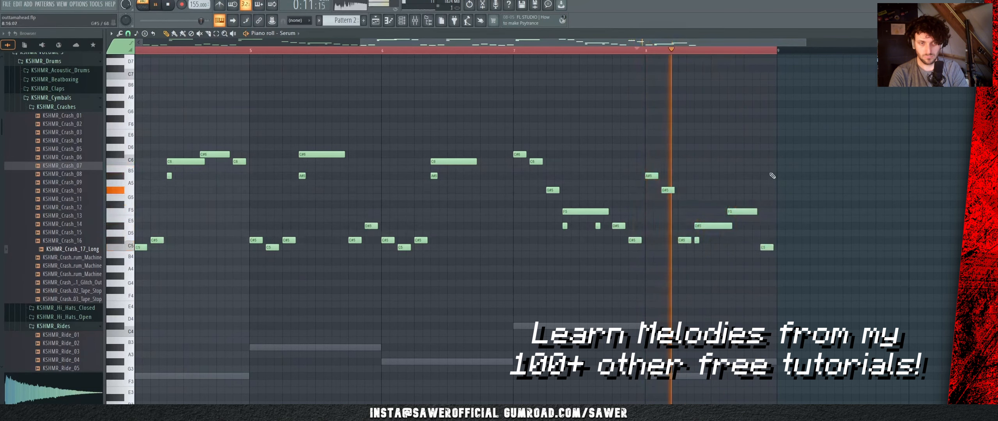
Step: Play back the eight-bar Serum melody of Pattern 2 from its start
scroll(748, 51, "down", 2)
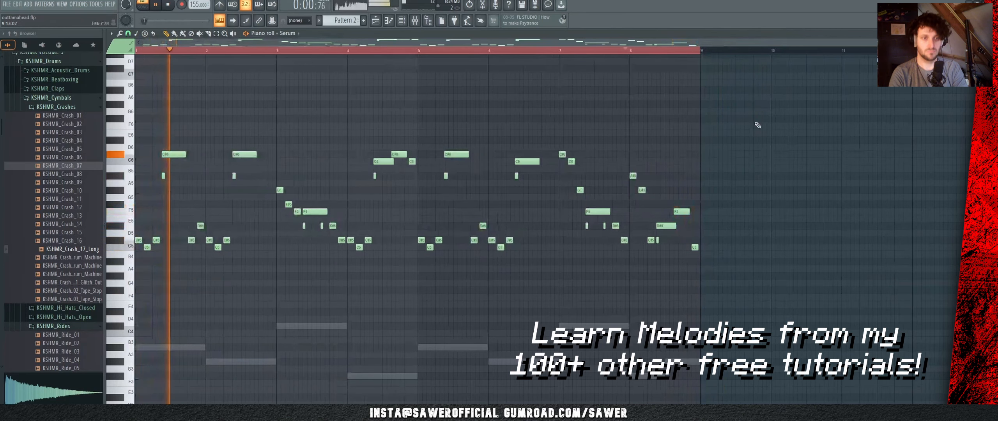
key("space")
left_click_drag(624, 52, 195, 61)
key("space")
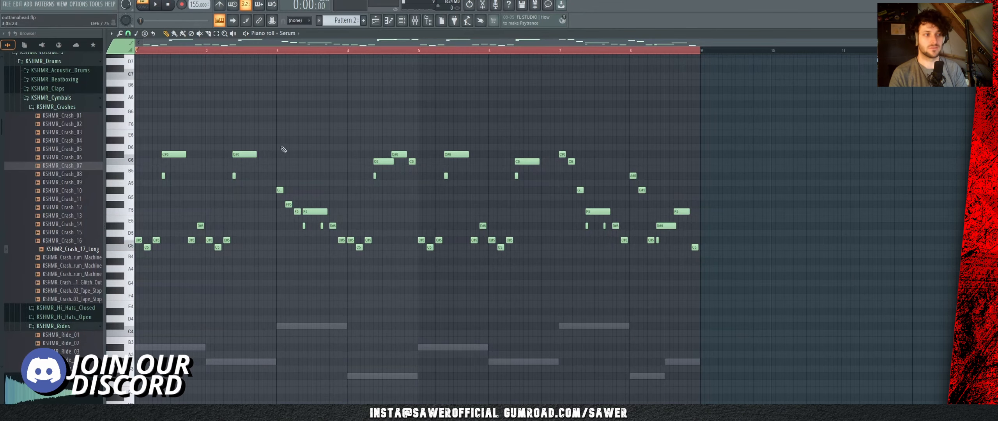
key("space")
key("space")
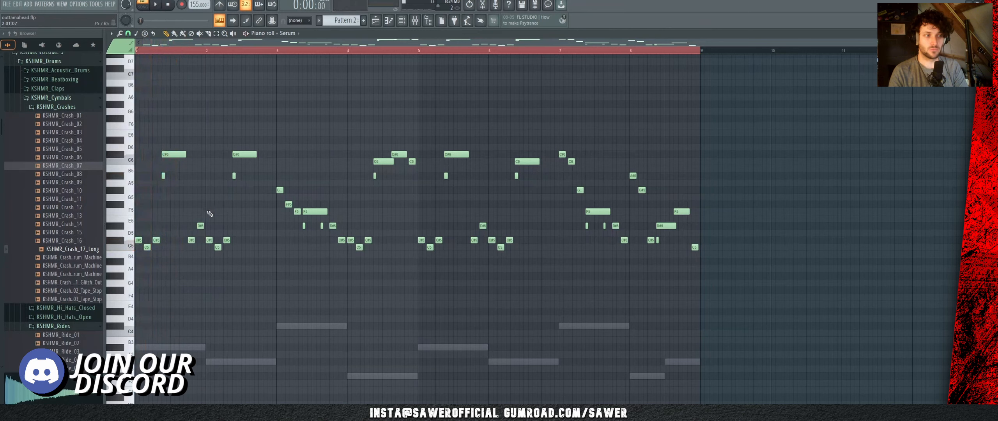
Step: Examine the paired short and long melody notes in bars 1, 2 and 6 against the ghost notes below
left_click_drag(232, 138, 269, 197)
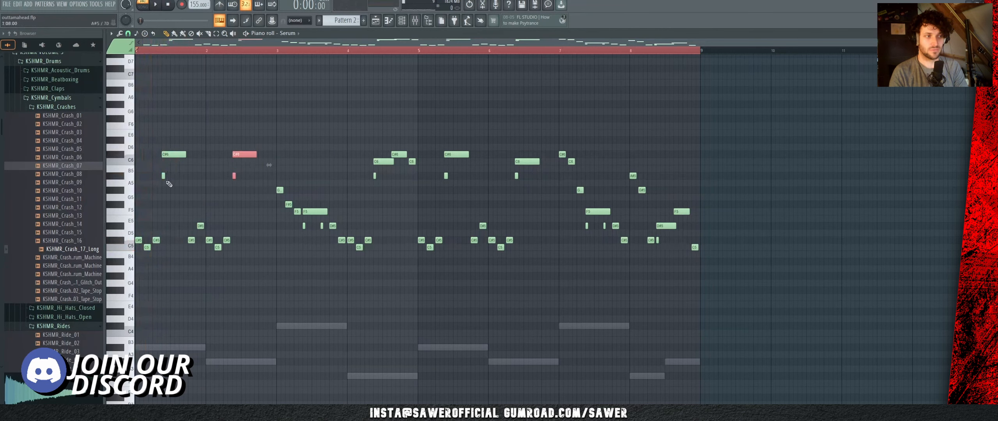
left_click_drag(169, 184, 156, 151)
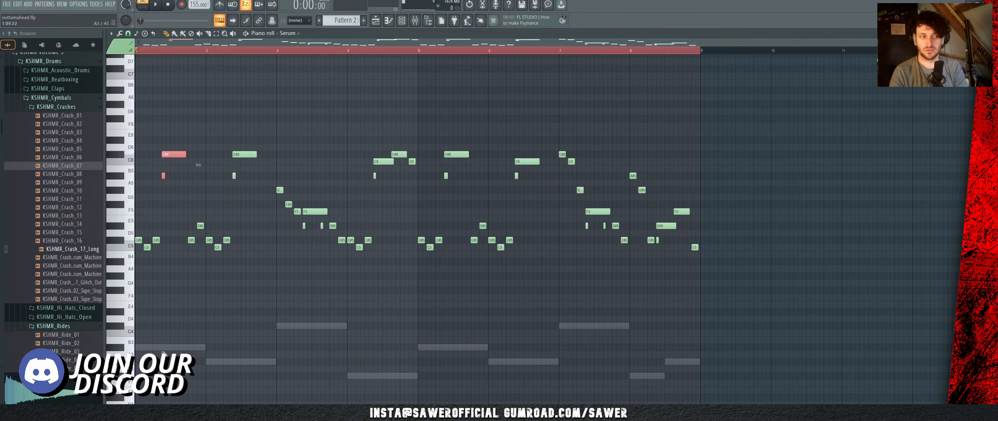
left_click(231, 362)
right_click(236, 361)
key("space")
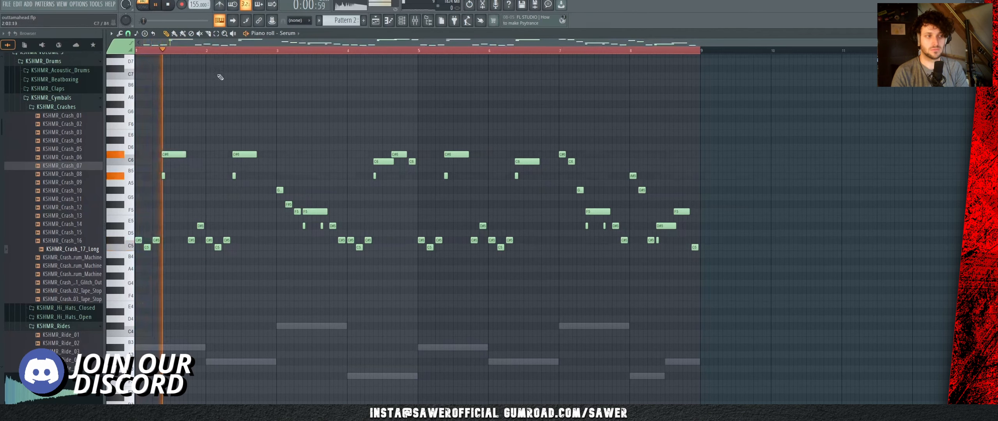
key("space")
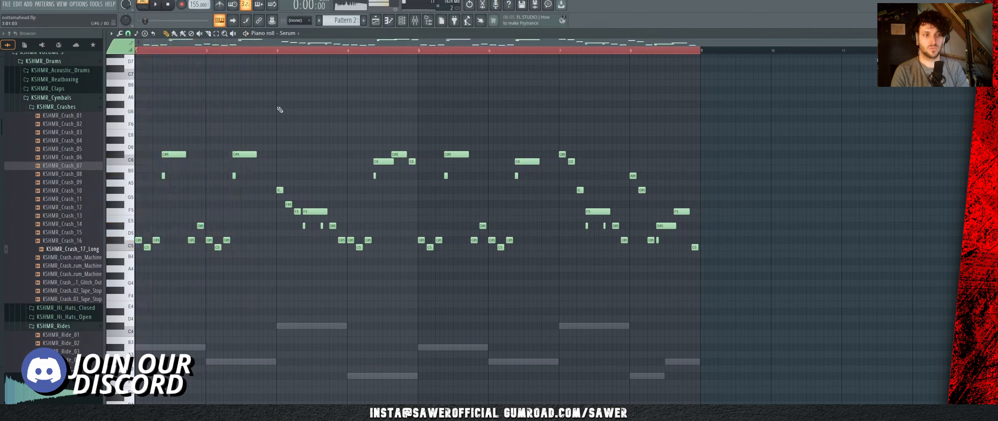
left_click_drag(527, 190, 526, 191)
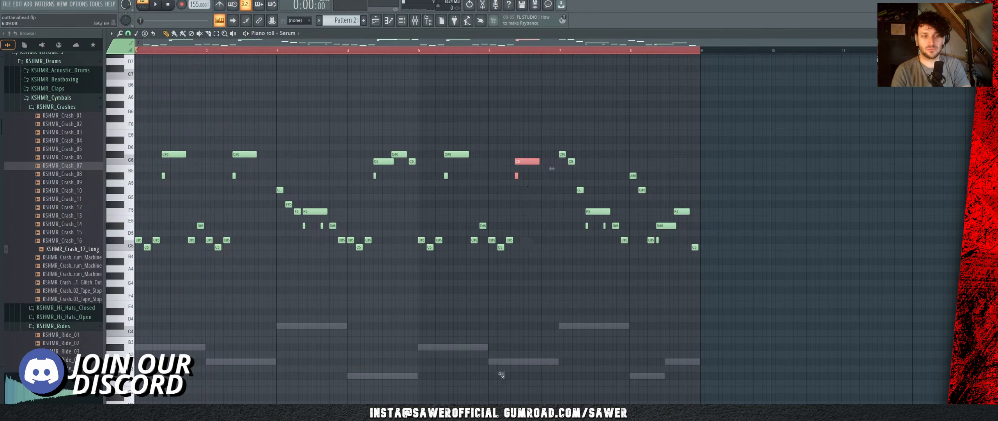
Step: Clear the note selection and play back the Serum melody from bar 5 into bar 6
left_click(519, 366)
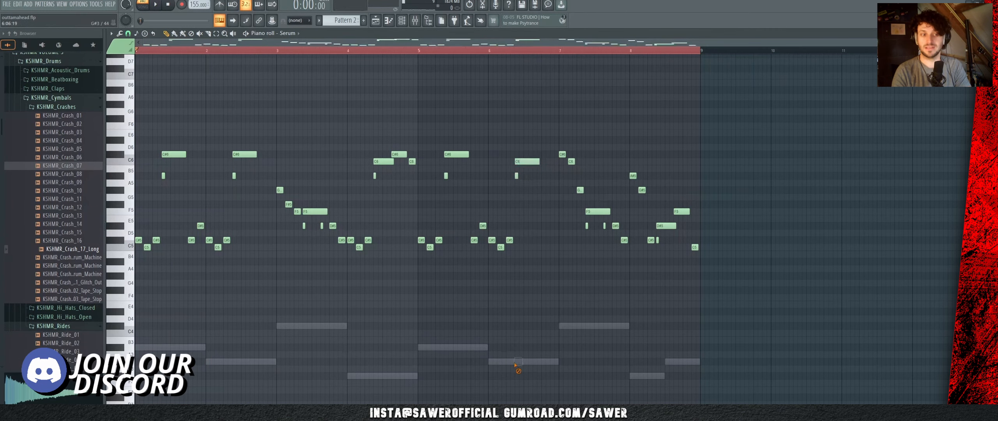
key("space")
left_click(445, 50)
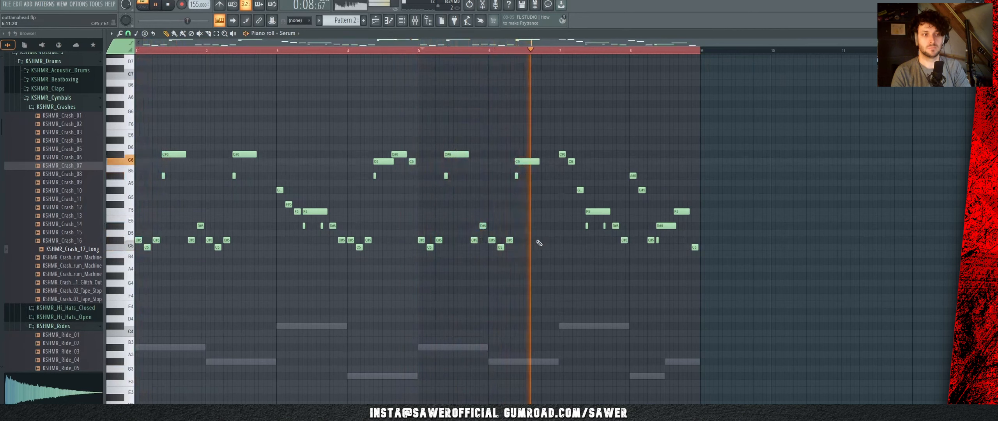
key("space")
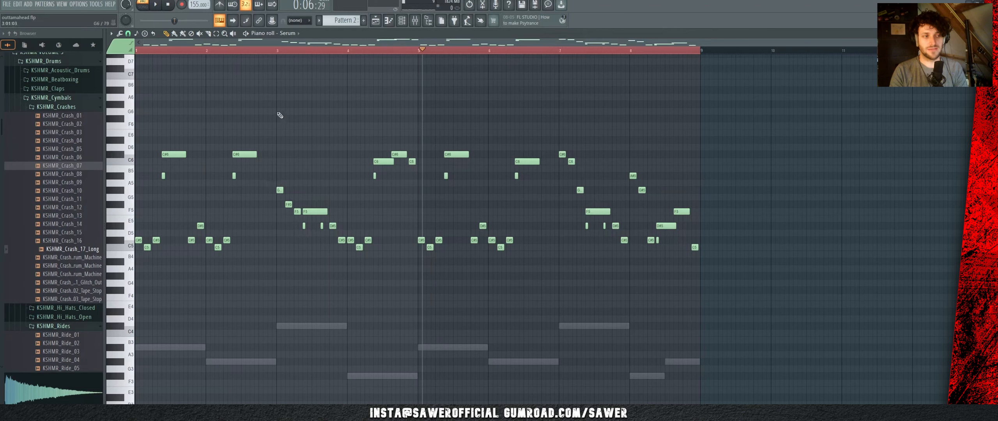
Step: Compare the melody notes of bars 3 and 4 with those of bars 7 and 8
left_click_drag(278, 113, 417, 297)
left_click_drag(557, 131, 764, 272)
left_click(764, 269)
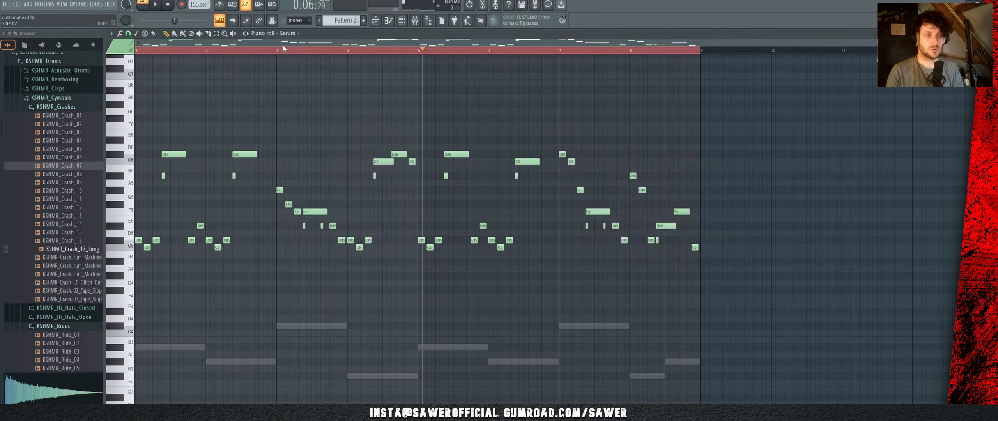
left_click_drag(277, 173, 299, 234)
left_click(319, 127)
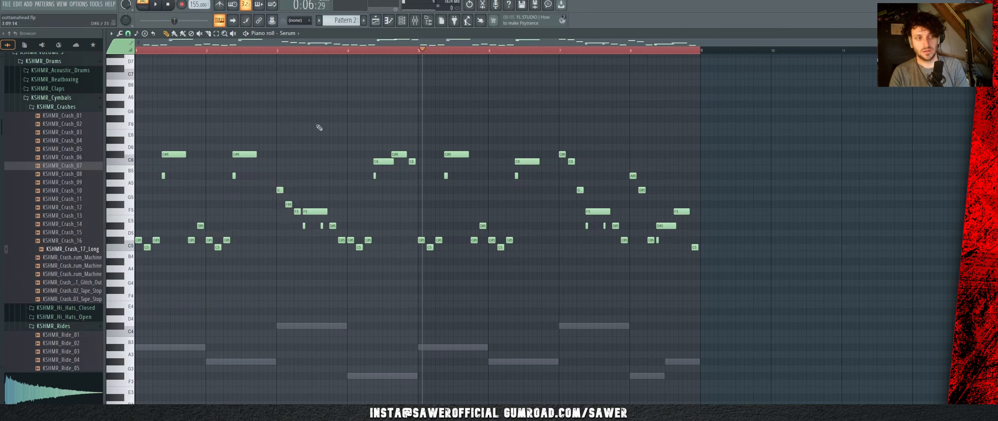
Step: Play back the melody from bar 3 and examine the note groups in the second half of bar 3 and in bar 4
left_click(276, 52)
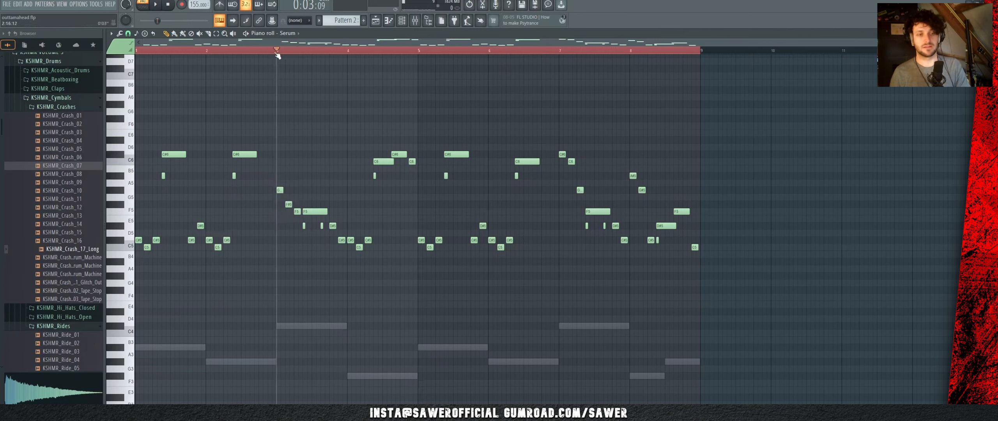
key("space")
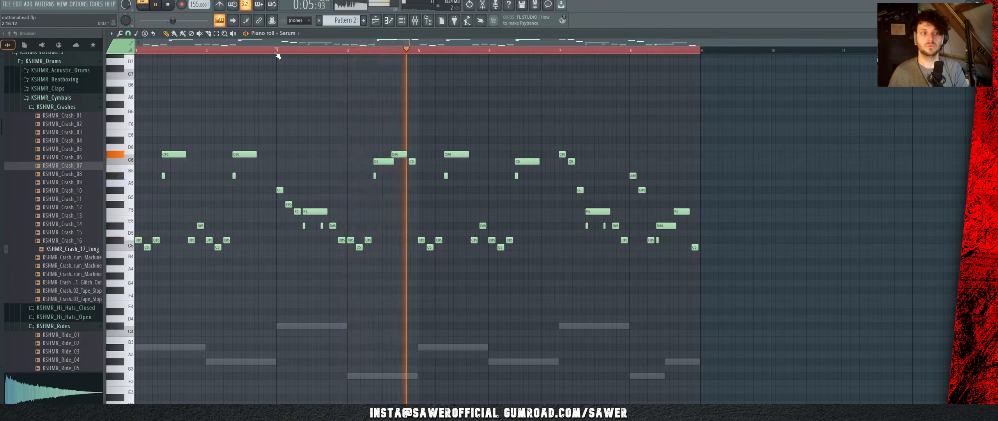
key("space")
left_click_drag(360, 130, 417, 189)
left_click_drag(305, 202, 338, 268)
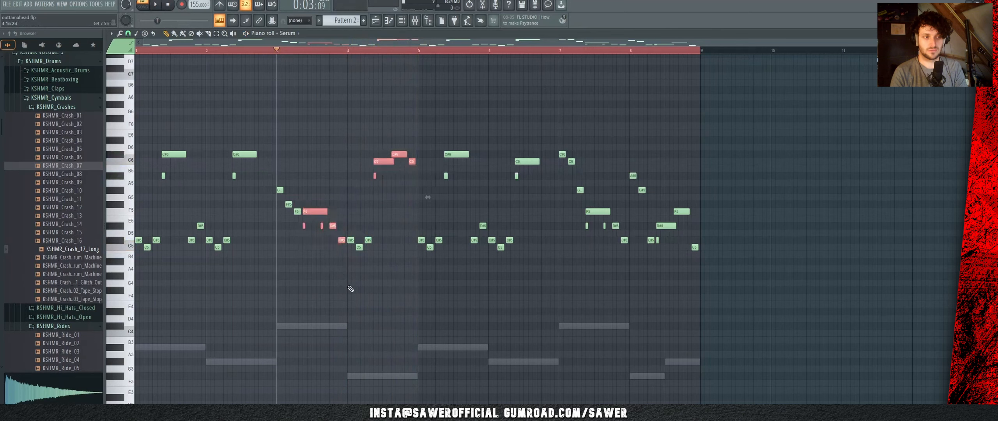
left_click(418, 287, "ctrl")
key("space")
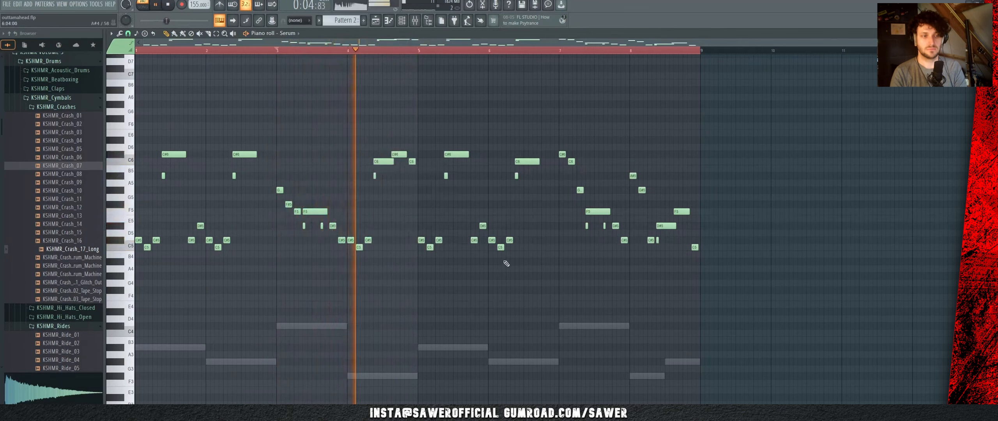
key("space")
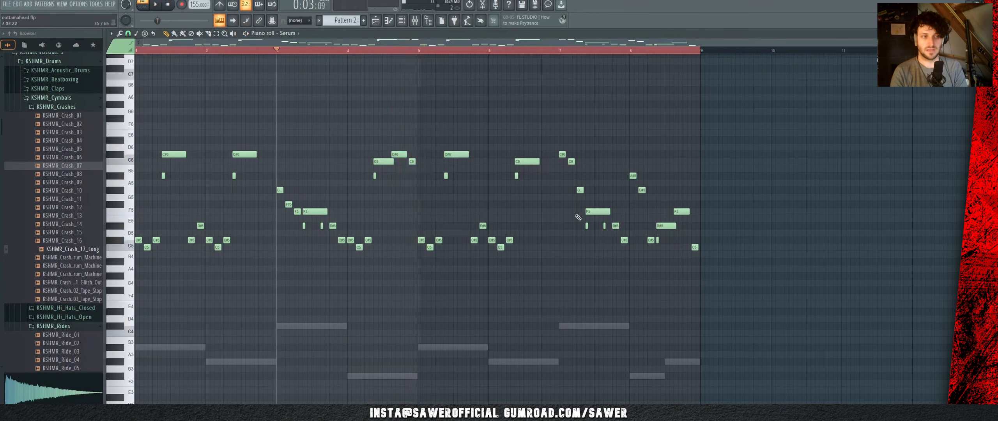
Step: Compare the descending run opening bar 3 with the notes of bar 7, and play back from bar 7
left_click_drag(276, 180, 301, 241)
left_click_drag(558, 138, 629, 263)
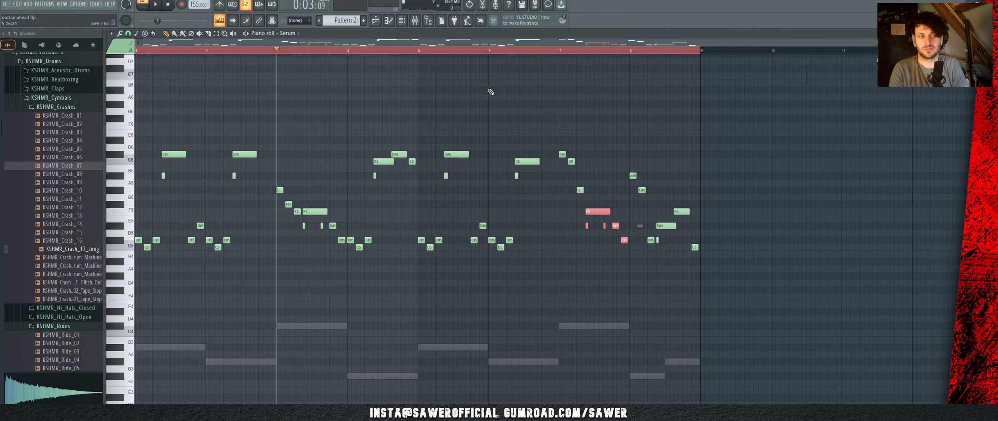
key("space")
left_click(561, 51)
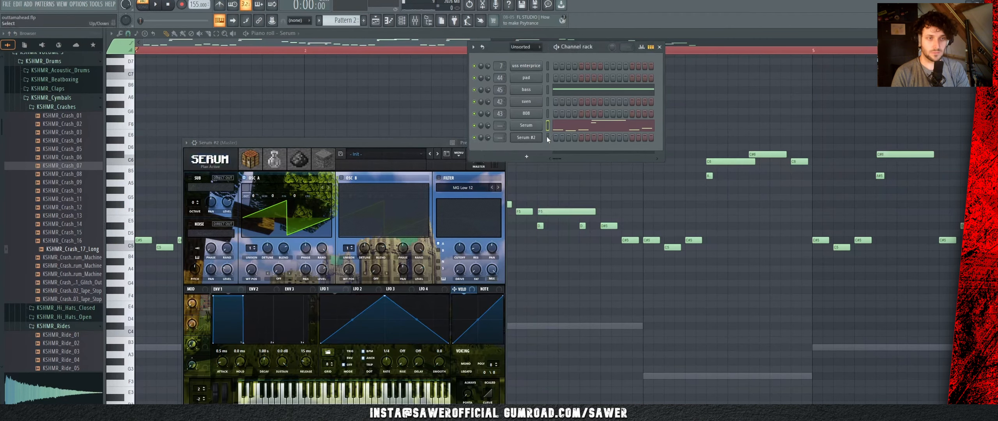
Step: Copy the Serum melody into the Serum #2 channel and delete the short grace notes below its long notes
left_click(548, 138)
left_click(618, 141)
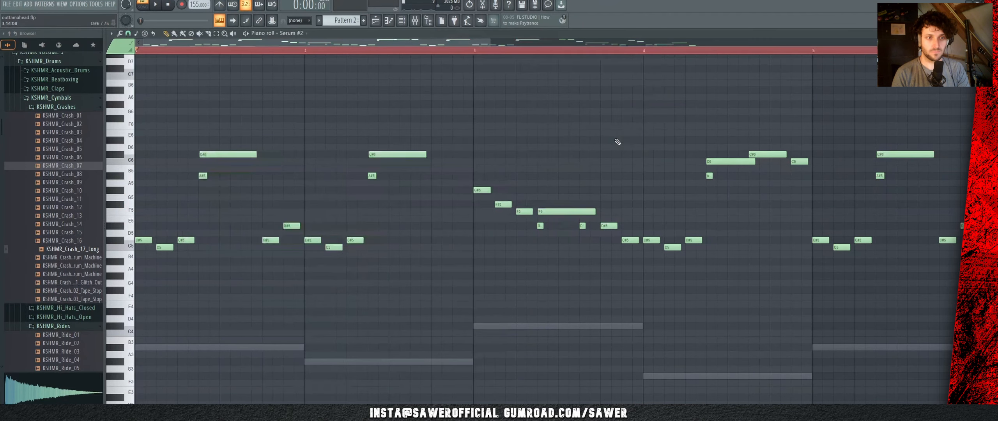
scroll(522, 46, "down", 3)
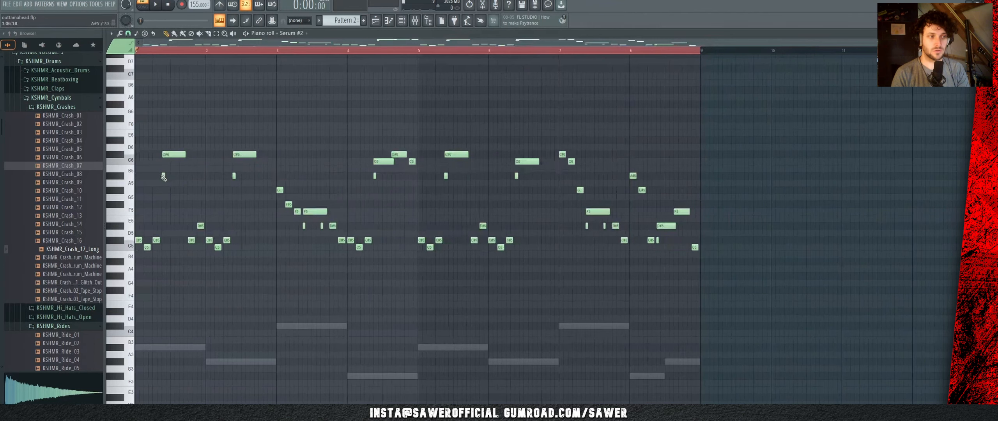
left_click_drag(162, 172, 273, 187)
left_click_drag(358, 172, 533, 187)
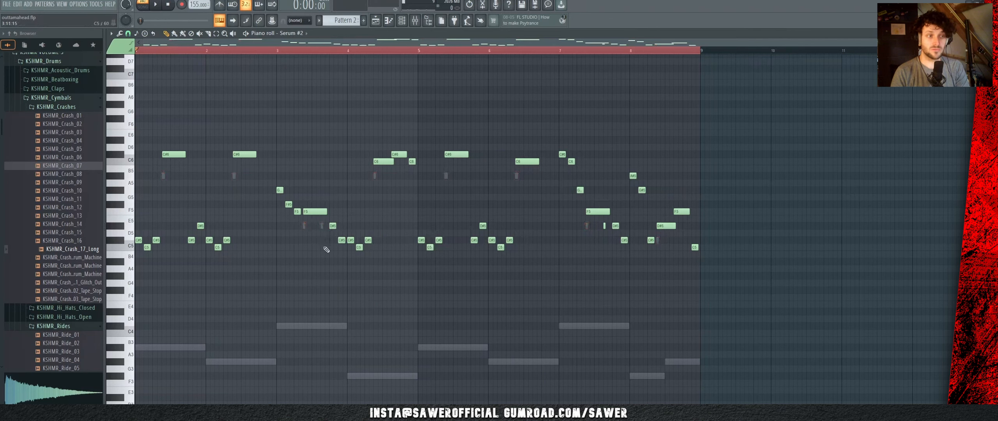
Step: Shorten the long C6 note in bar 4 of Serum #2 so it ends where the C#6 note starts
left_click(373, 164)
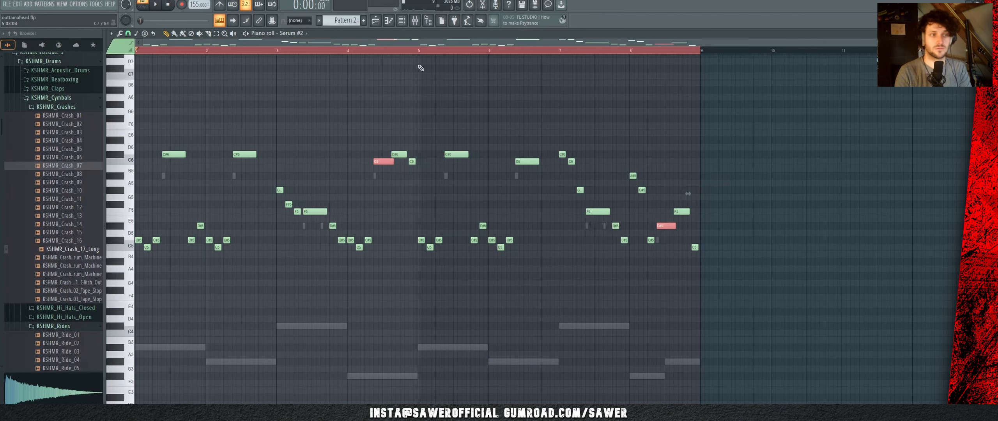
scroll(384, 50, "up", 4)
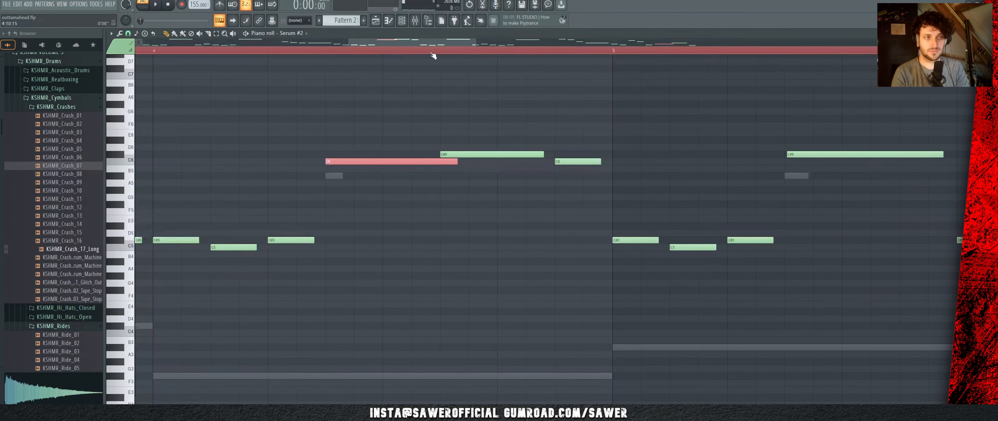
scroll(433, 55, "up", 3)
left_click_drag(482, 162, 438, 164)
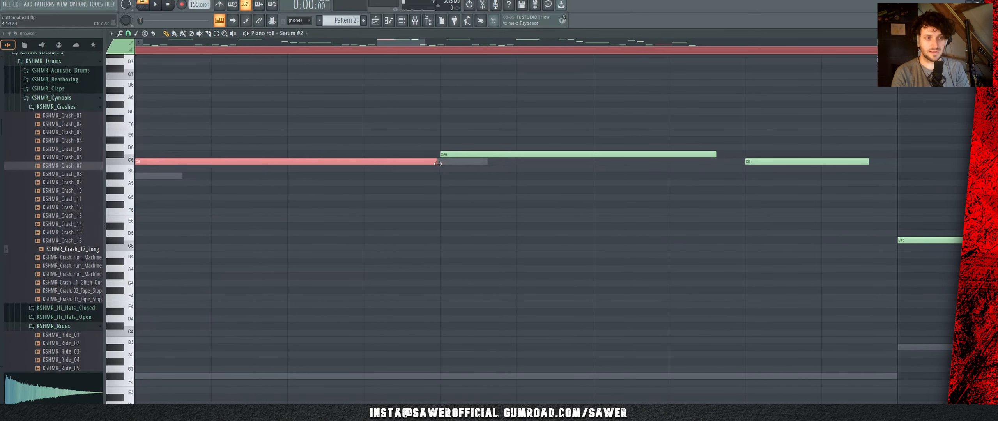
scroll(454, 57, "down", 6)
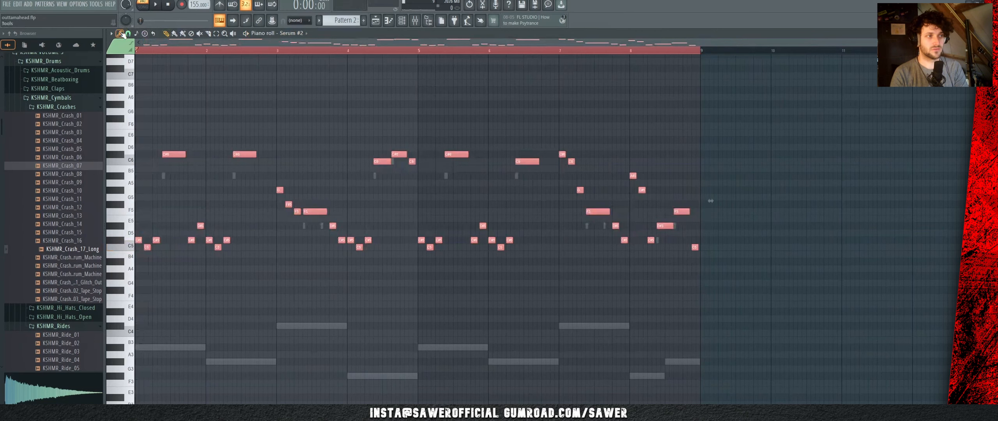
Step: Flatten all Serum #2 notes onto the single pitch F5 with the Limit tool
left_click(121, 33)
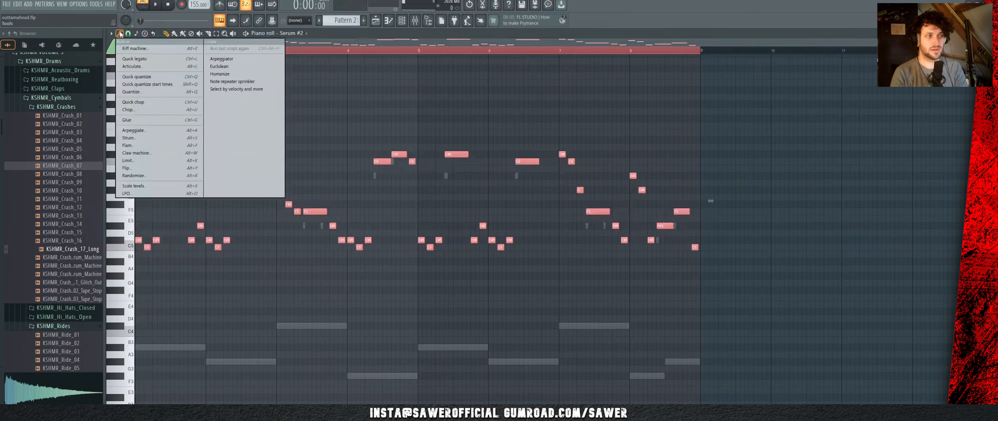
left_click(144, 162)
mouse_move(511, 226)
left_mouse_down()
mouse_move(469, 227)
mouse_move(512, 224)
left_mouse_up()
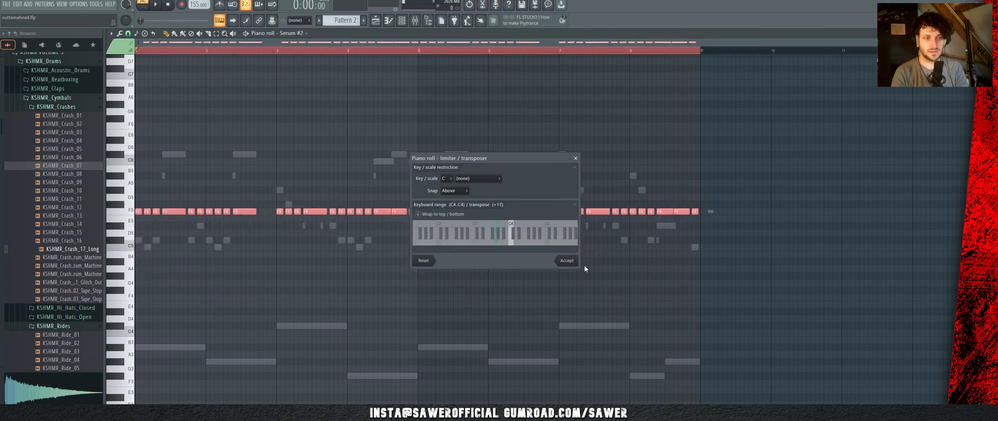
left_click(567, 261)
Step: Transpose the flattened Serum #2 notes down 19 semitones to A#3 and clear the selection
key("Down")
key("Down")
key("Down")
key("Down")
key("Down")
key("Down")
key("Down")
key("Down")
key("Down")
key("Down")
key("Down")
key("Down")
key("Down")
key("Down")
key("Down")
key("Down")
key("Down")
key("Down")
key("Down")
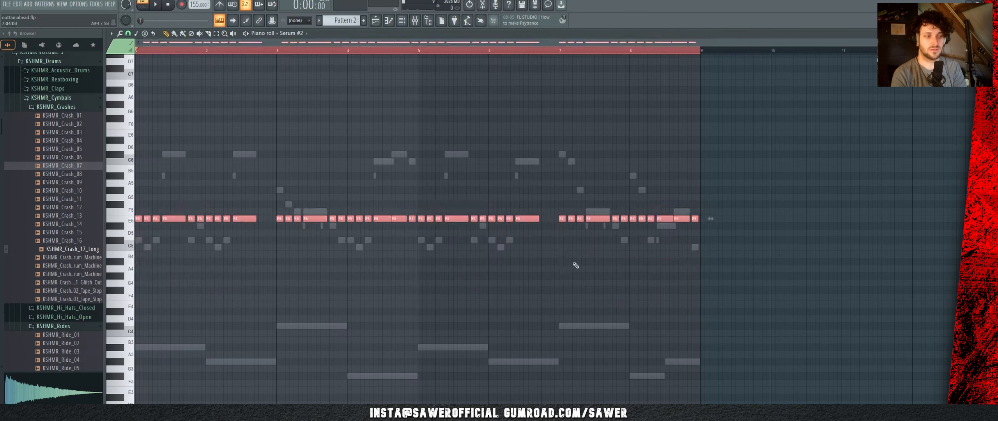
left_click(407, 251, "ctrl")
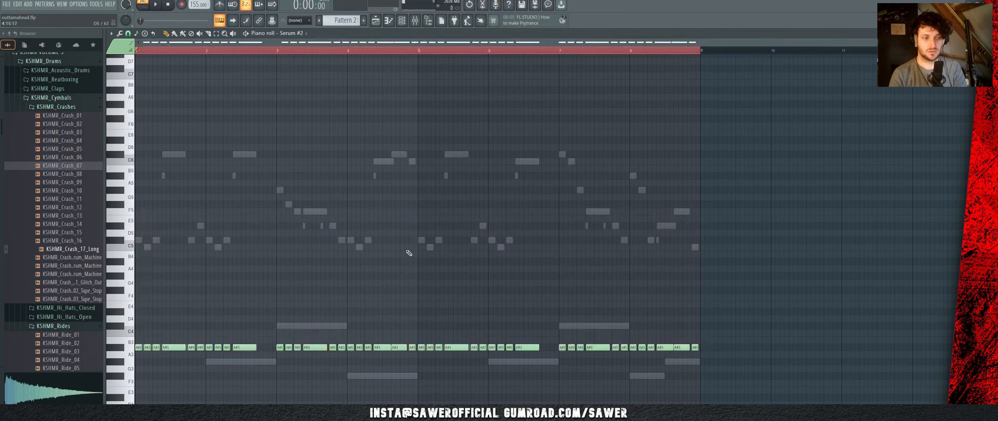
Step: Lower the Serum #2 notes to G#3 in bars 2, 6 and late bar 8, and to F#3 in bar 4 and early bar 8
scroll(356, 366, "down", 1)
left_click_drag(351, 316, 417, 352)
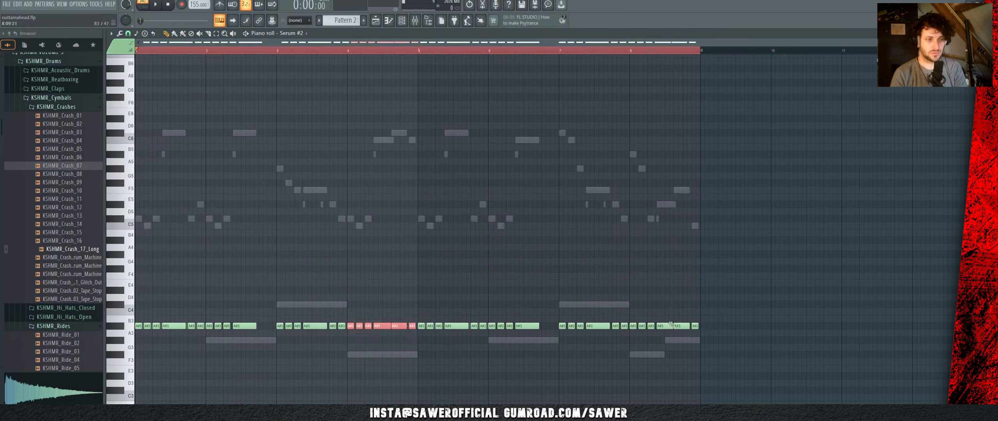
left_click_drag(629, 317, 711, 333)
key("shift+Down")
key("shift+Down")
left_click_drag(243, 329, 206, 331)
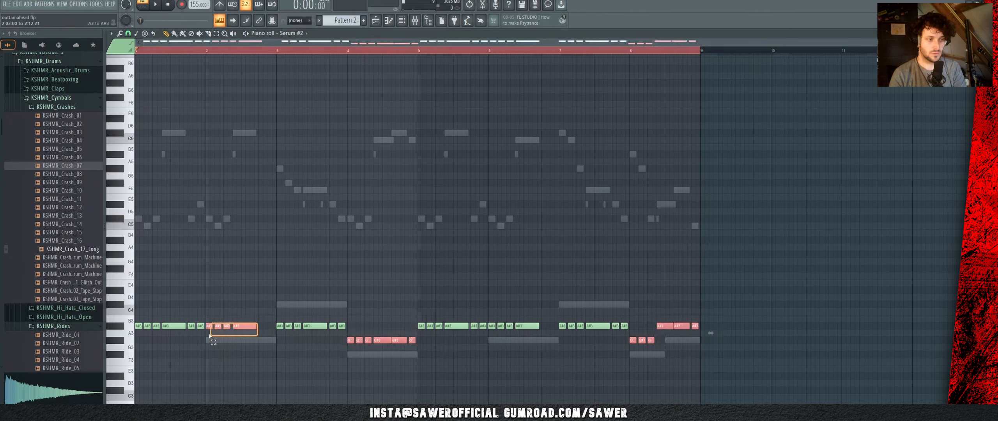
key("shift+Down")
key("shift+Down")
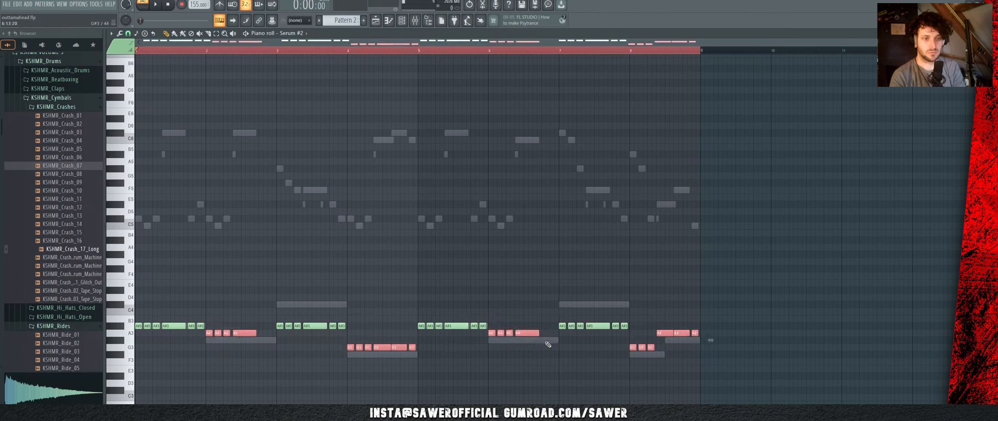
left_click(344, 365)
Step: Raise the Serum #2 notes in bars 3 and 7 to C#4 and start playback
left_click_drag(271, 318, 349, 332)
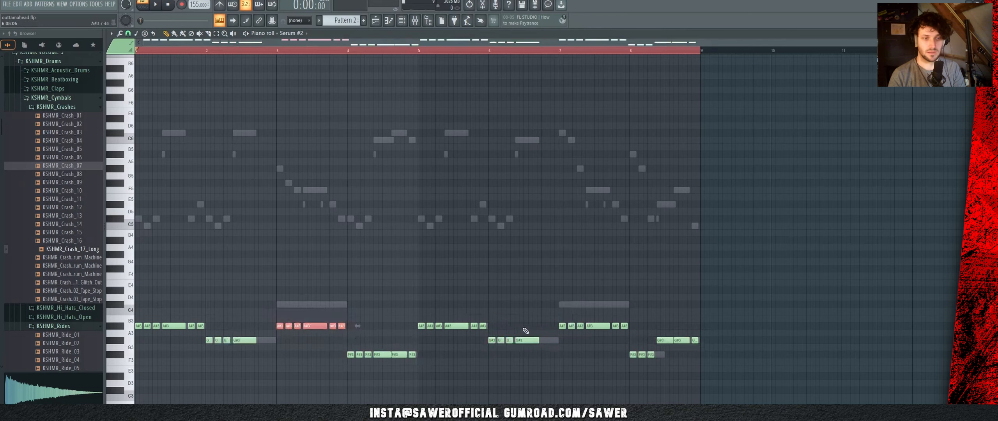
left_click_drag(548, 319, 647, 332)
key("space")
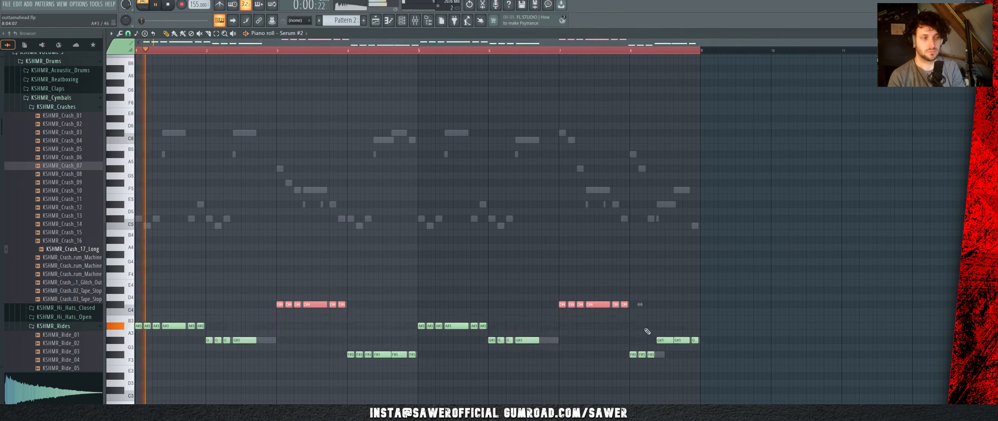
Step: Stack higher copies of the Serum #2 line into chords, with F5, A#5 and C#6 above A#3 in bar 1, and audition them
key("F6")
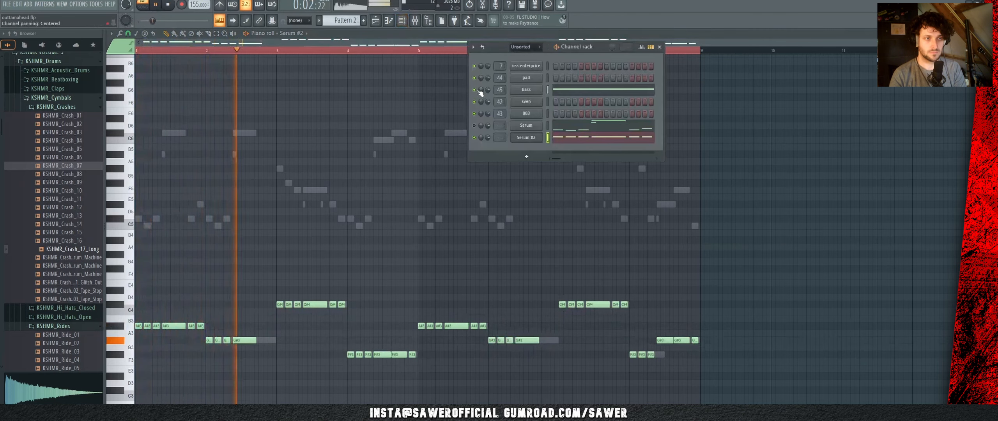
left_click_drag(165, 323, 165, 214)
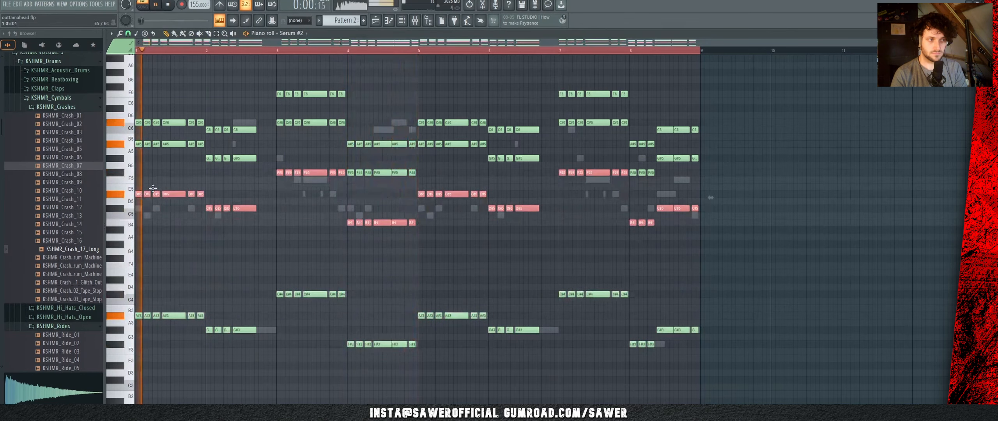
key("space")
left_click_drag(152, 194, 153, 175)
key("space")
key("space")
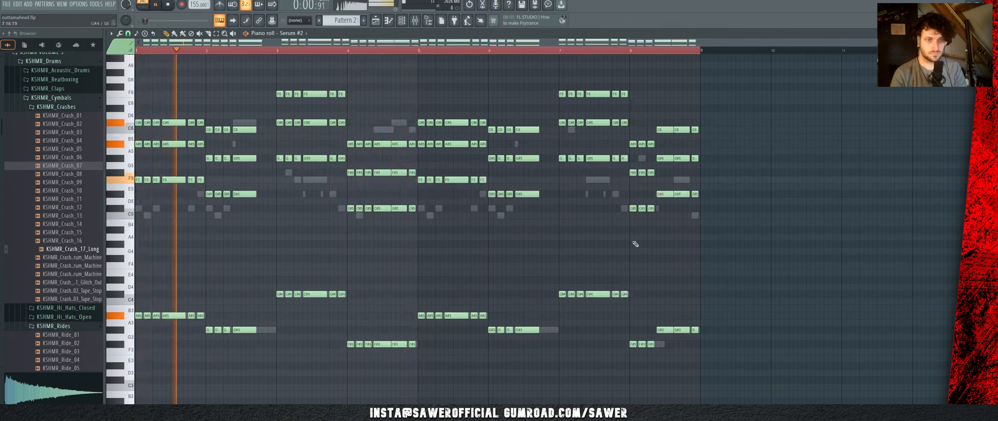
Step: Load the CH - 2010 Calling preset from the SWR - Ultimate HardDance bank into Serum #2 and play the chords
left_click(402, 20)
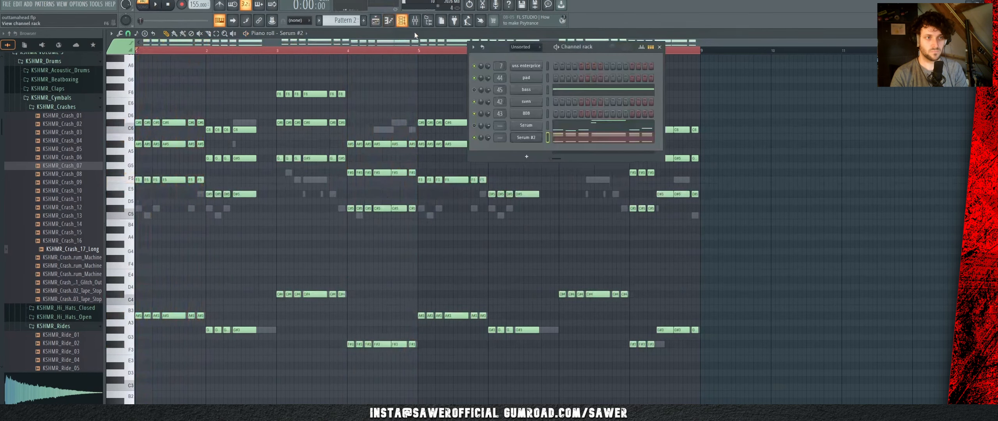
left_click(531, 139)
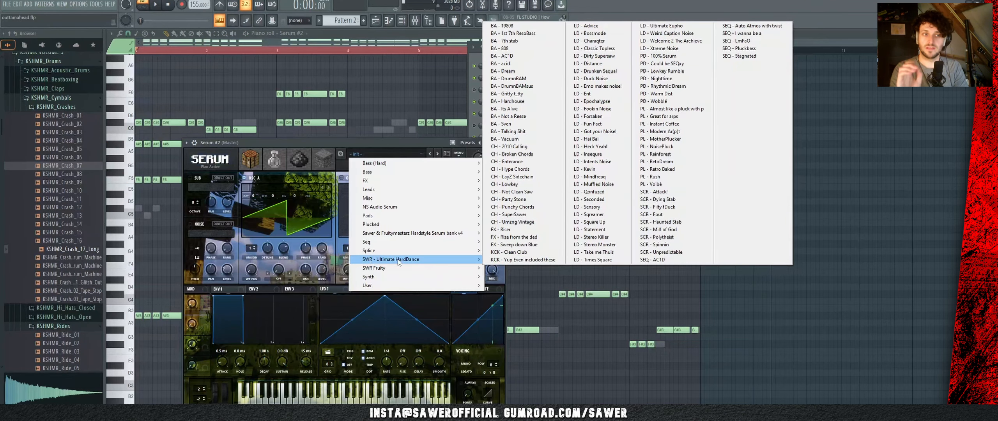
left_click(507, 146)
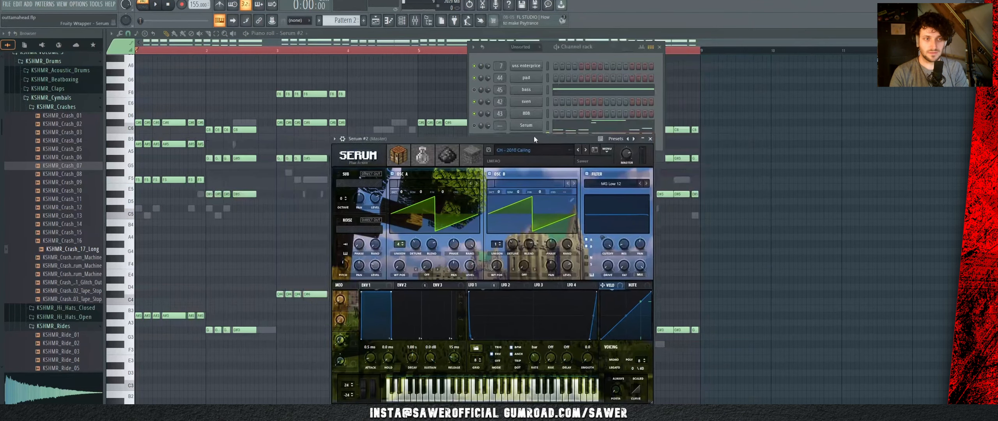
left_click(654, 107)
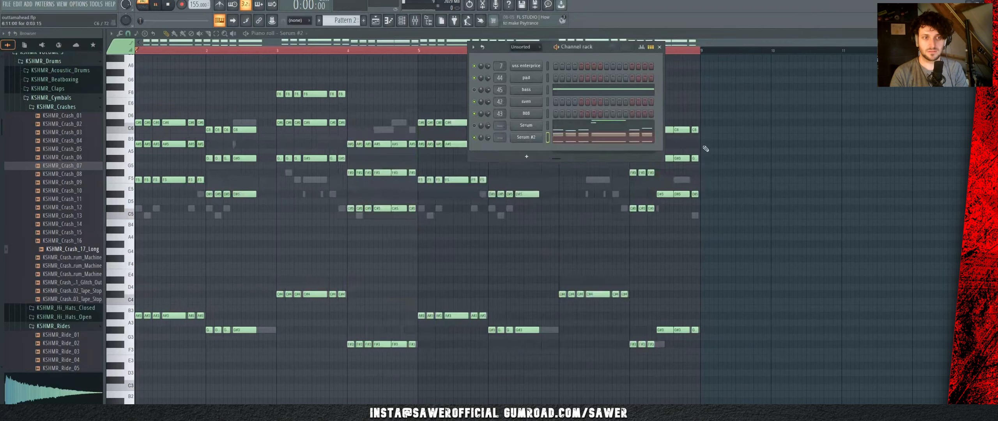
Step: Play the Serum #2 chords and raise all the chord notes above the bass line by an octave
key("space")
left_click_drag(253, 184, 81, 157)
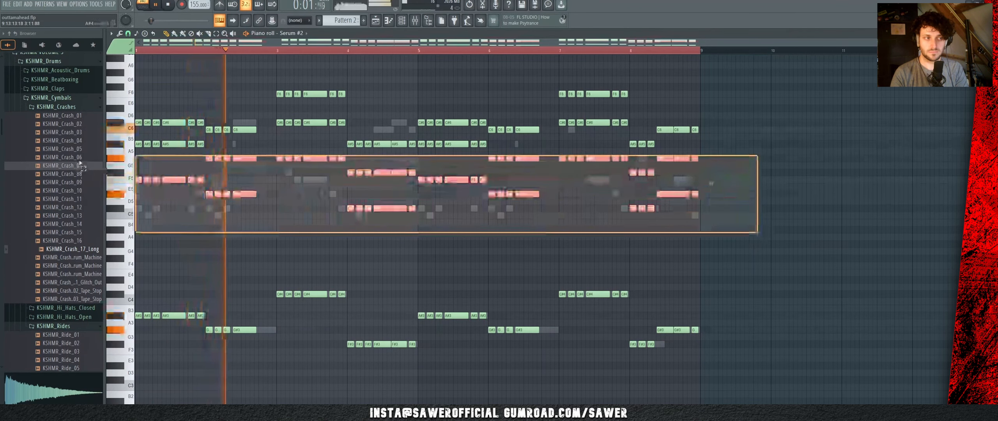
left_click_drag(788, 254, 79, 197, "ctrl")
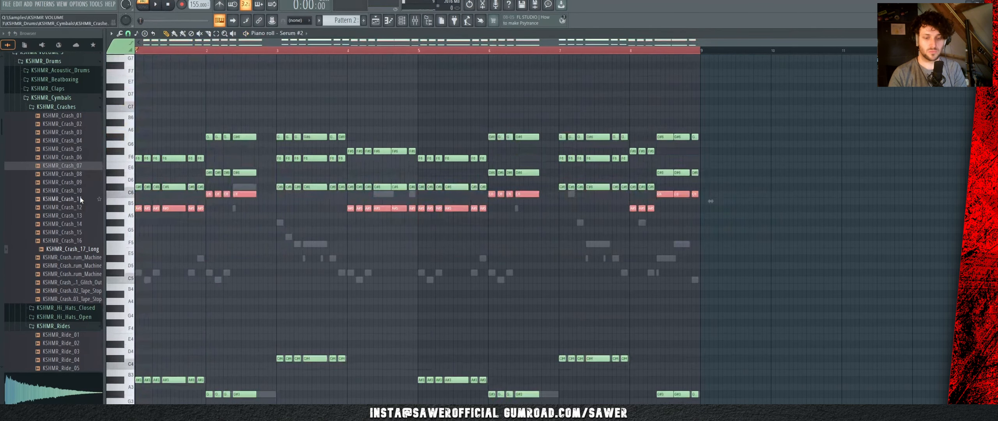
key("ctrl+Up")
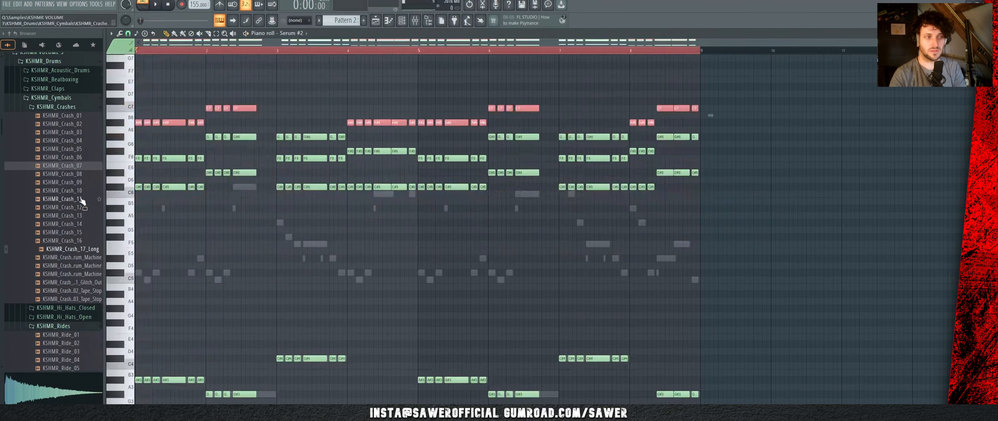
Step: Stack octave and fifth copies above the Serum #2 bass line, and lower these three voices to A#2, A#3 and F4 in bar 1
left_click(331, 240)
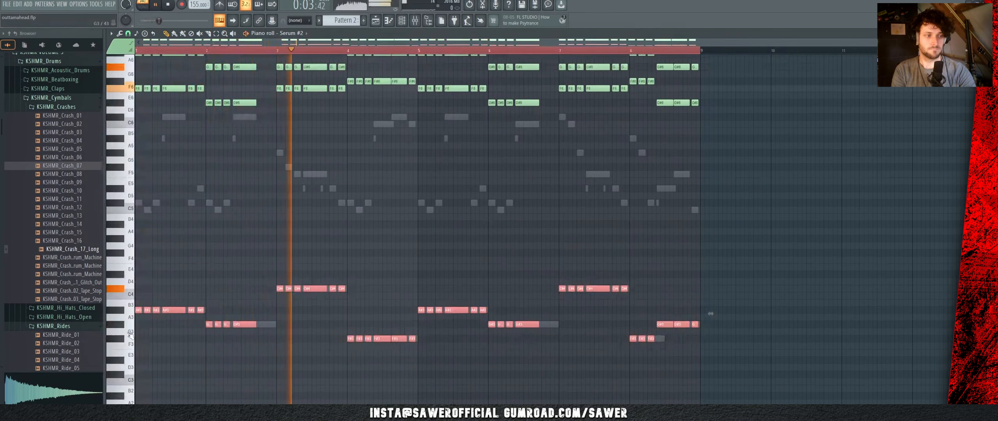
left_click_drag(177, 288, 168, 227)
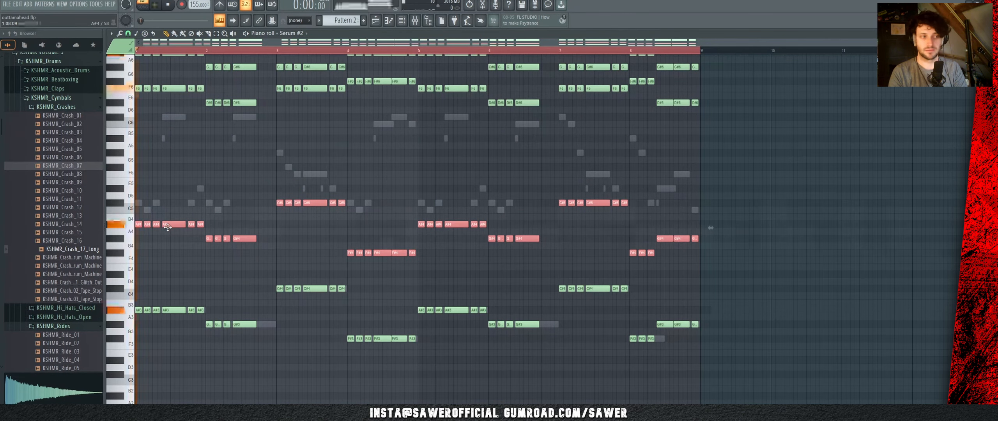
scroll(171, 229, "up", 2)
scroll(171, 229, "up", 2)
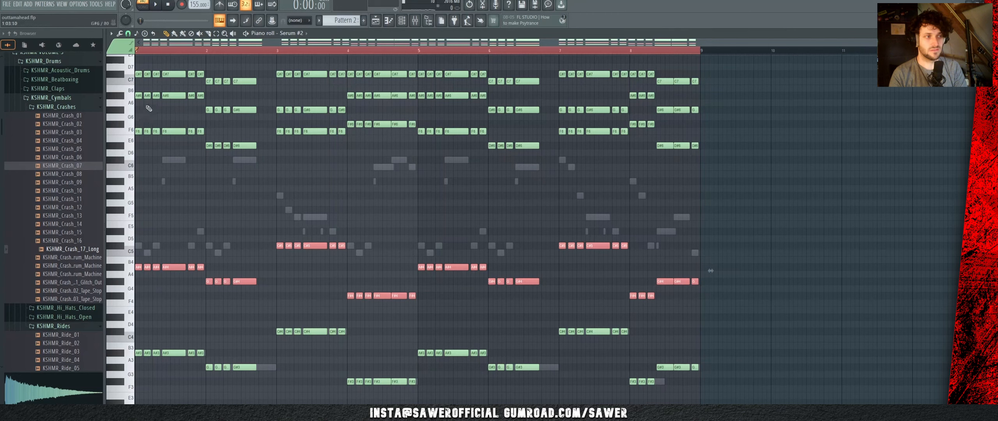
left_click_drag(178, 269, 179, 219)
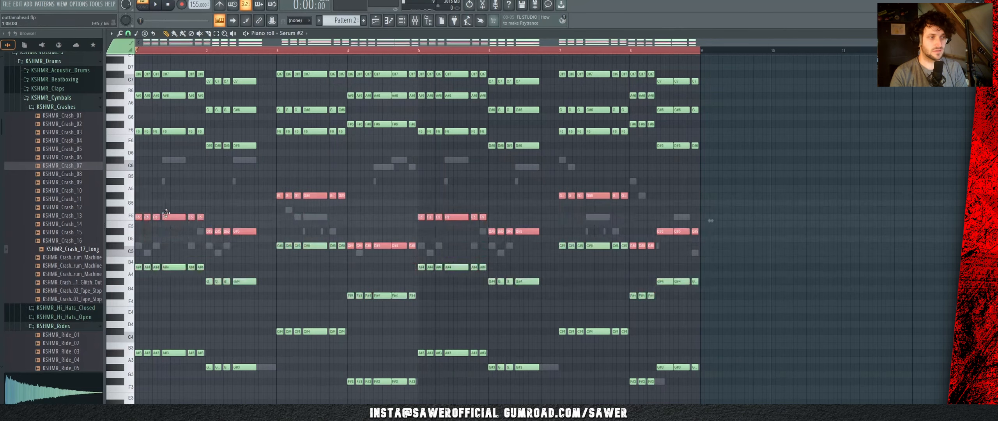
key("space")
left_click(178, 238, "ctrl")
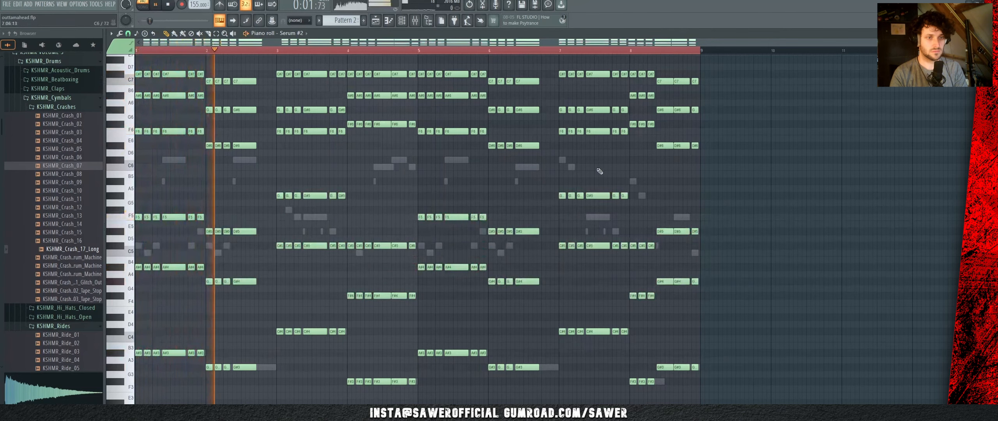
left_click_drag(736, 171, 134, 402)
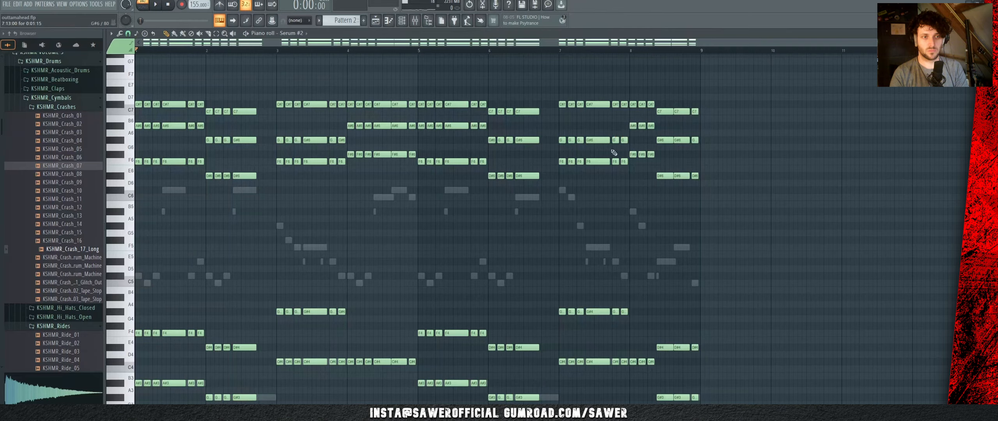
Step: Put the upper Serum #2 chord voices, F6, A#6 and C#7 in bar 1, into a separate Serum #3 channel
scroll(615, 153, "up", 2)
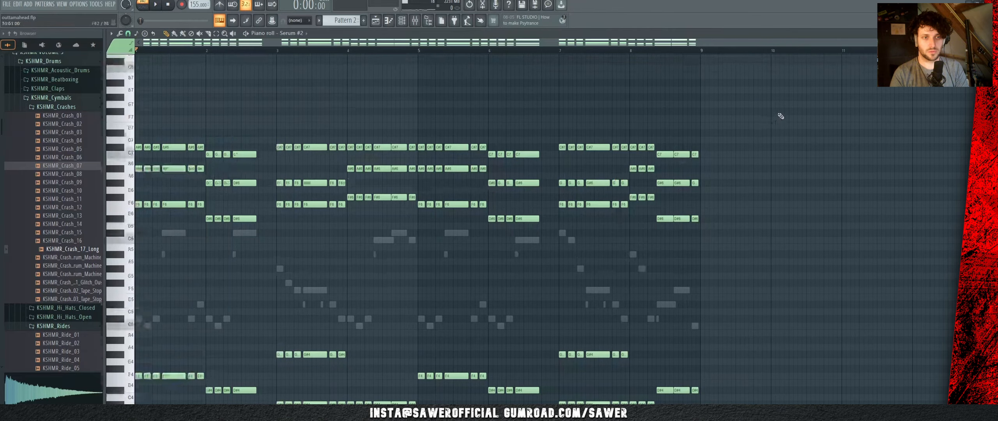
left_click_drag(780, 114, 134, 262)
left_click(403, 22)
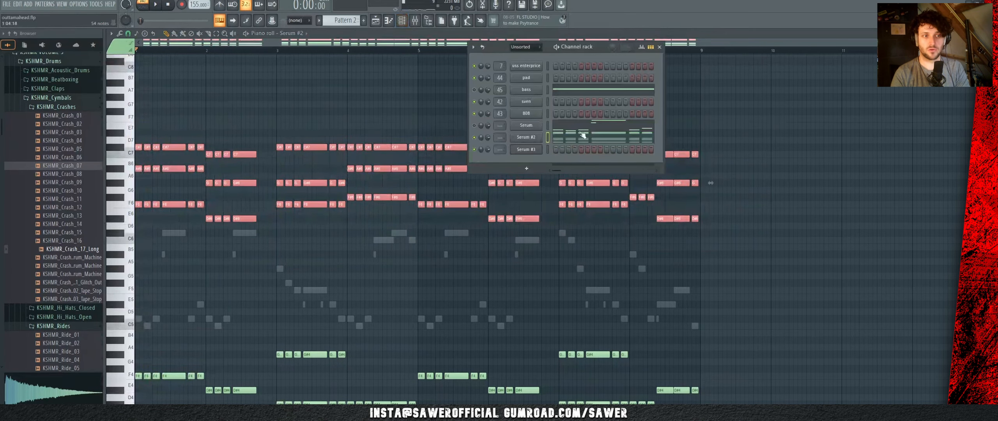
left_click(387, 23)
key("ctrl+v")
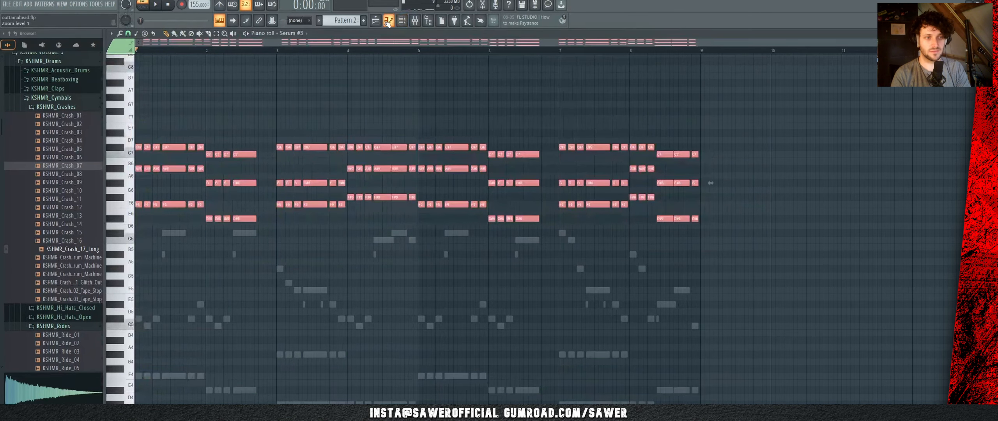
Step: Play Serum #3 with the CH - Punchy Chords preset and mute Serum #2
key("space")
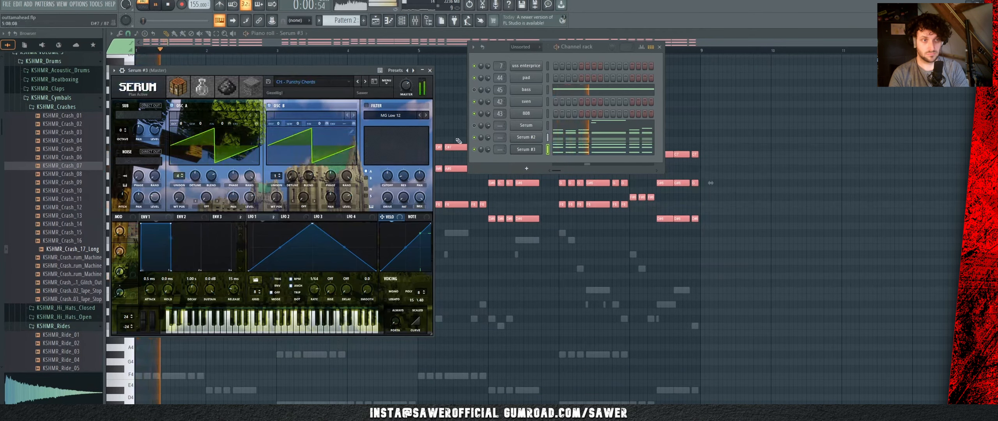
left_click(474, 138)
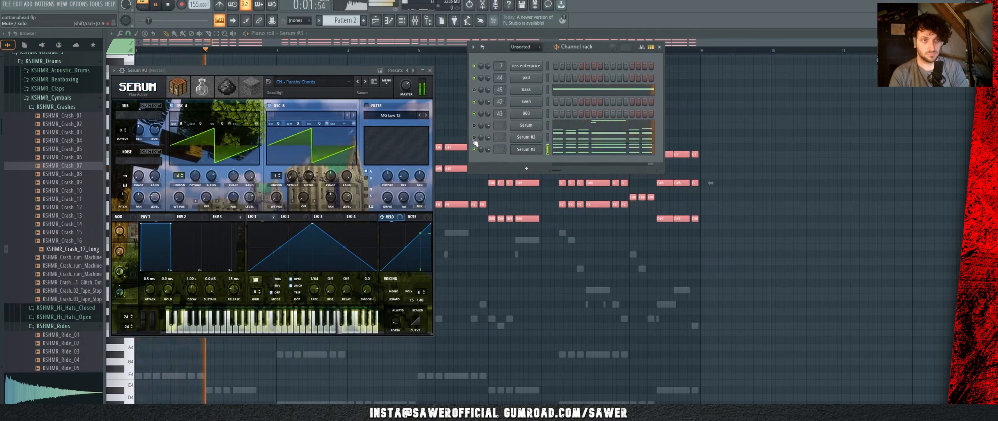
key("space")
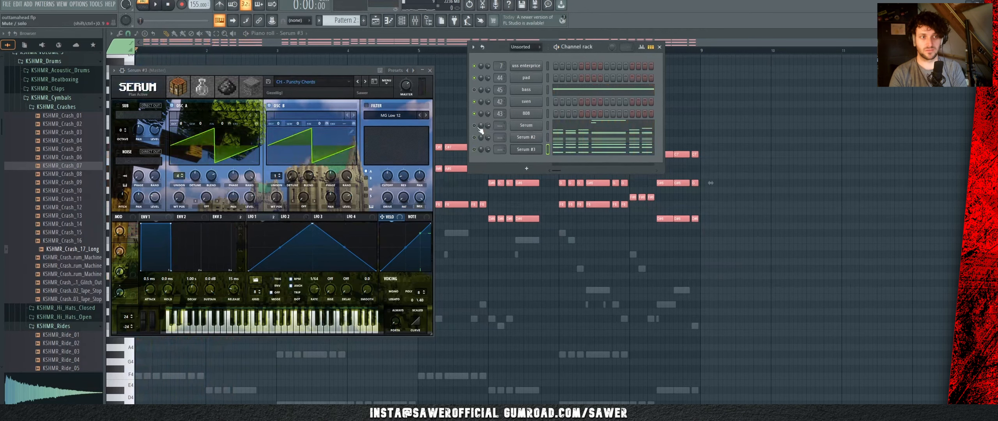
Step: Unmute the Serum melody channel and audition lead presets in it from LD - Advice onward
left_click(474, 125)
key("space")
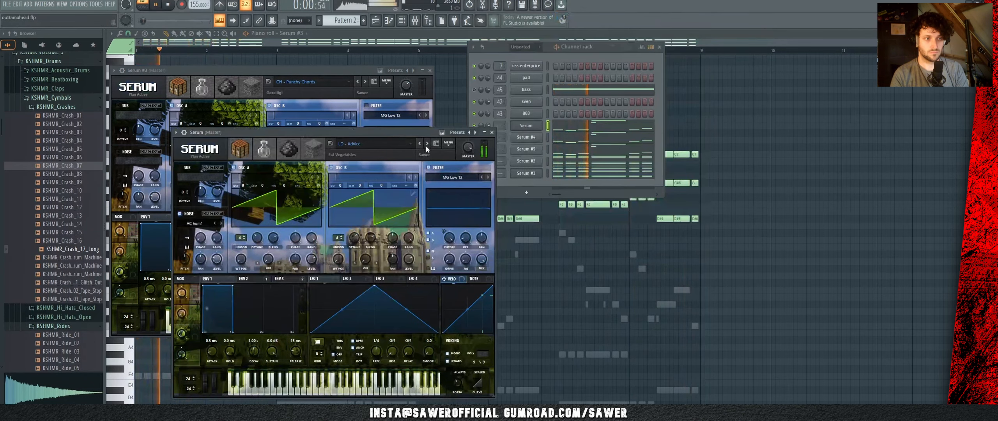
key("space")
key("space")
key("space")
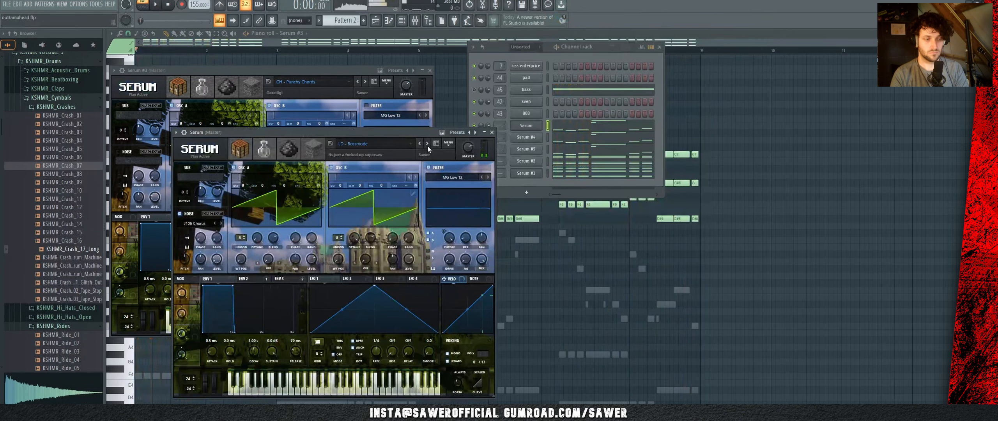
key("space")
left_click(427, 145)
left_click(427, 145)
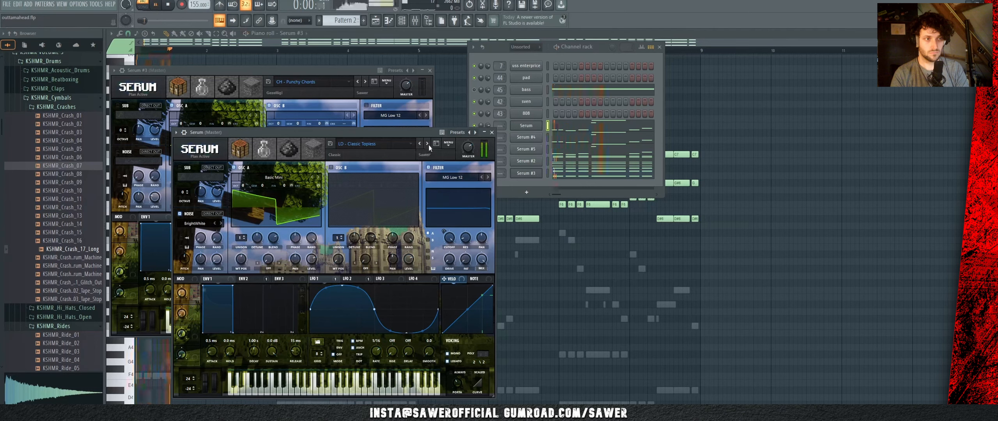
left_click(428, 144)
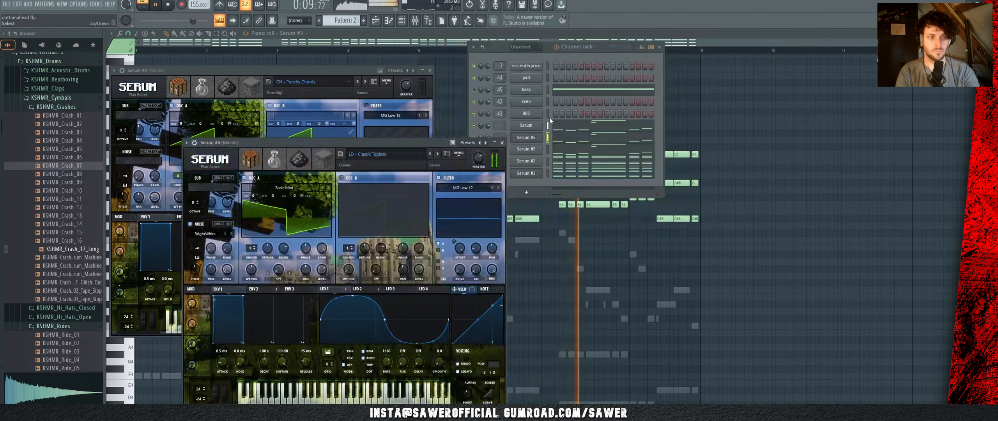
Step: Layer the melody an octave higher in Serum #4 and use the LD - Statement preset in Serum #5
key("F6")
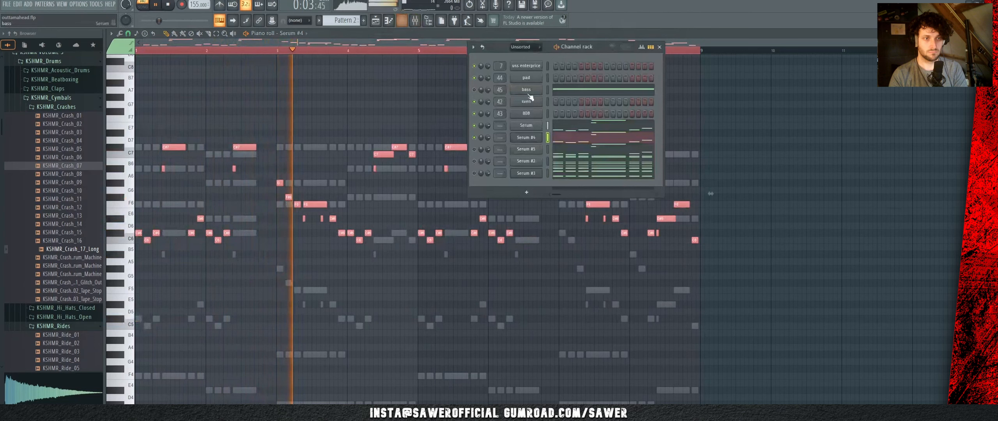
key("F6")
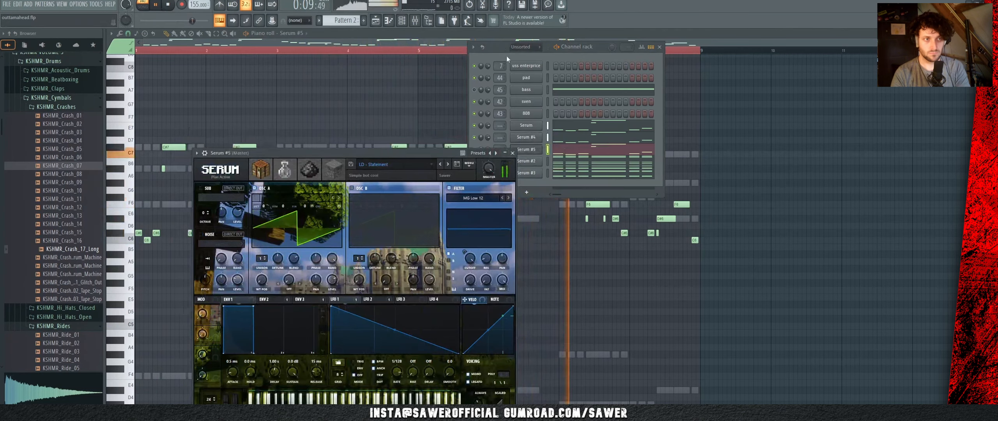
left_click(501, 52)
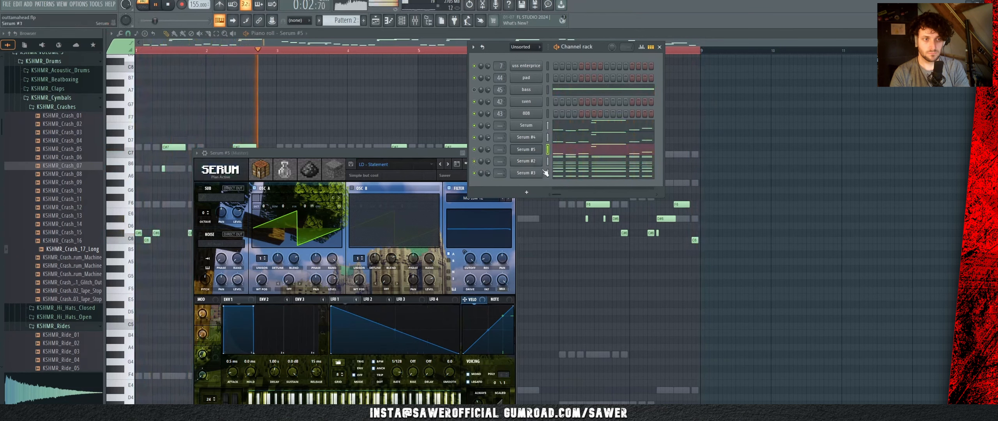
key("space")
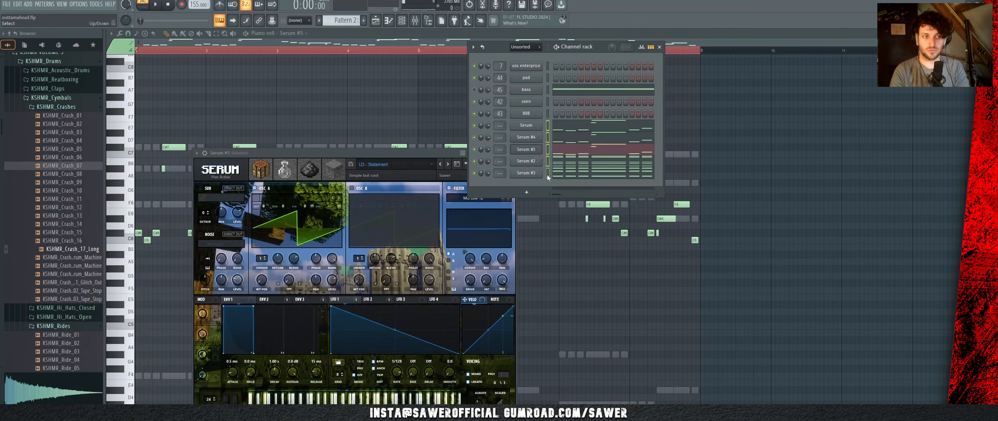
Step: Route the five Serum channels to consecutive mixer tracks starting at insert 18
key("F9")
scroll(492, 185, "left", 10)
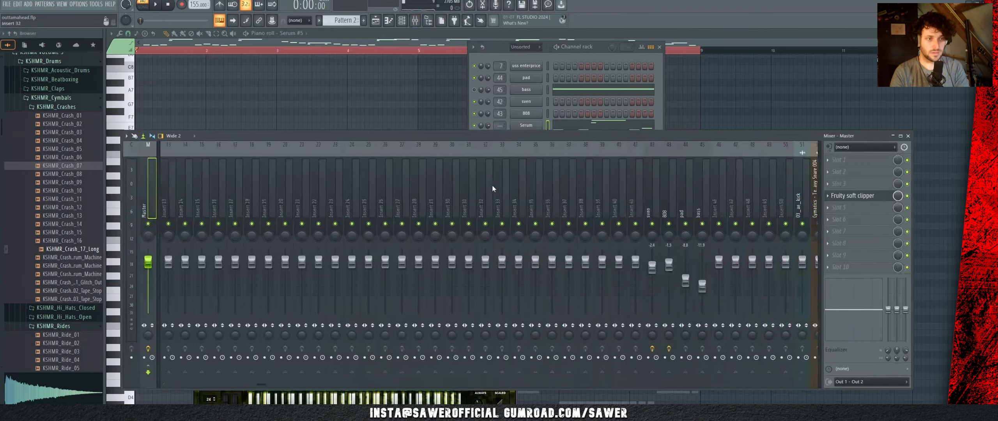
right_click(454, 206)
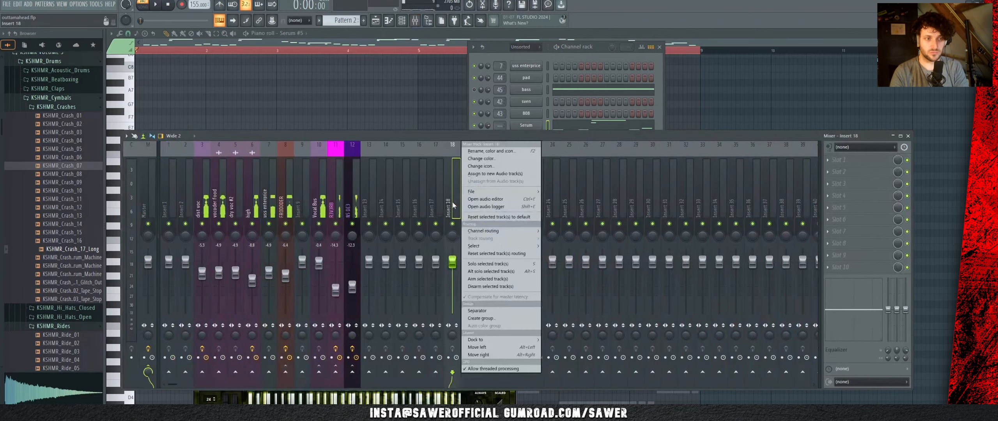
mouse_move(507, 231)
left_click(566, 238)
Step: Load the Lead Bus2 mixer track state on insert 27
scroll(565, 217, "right", 3)
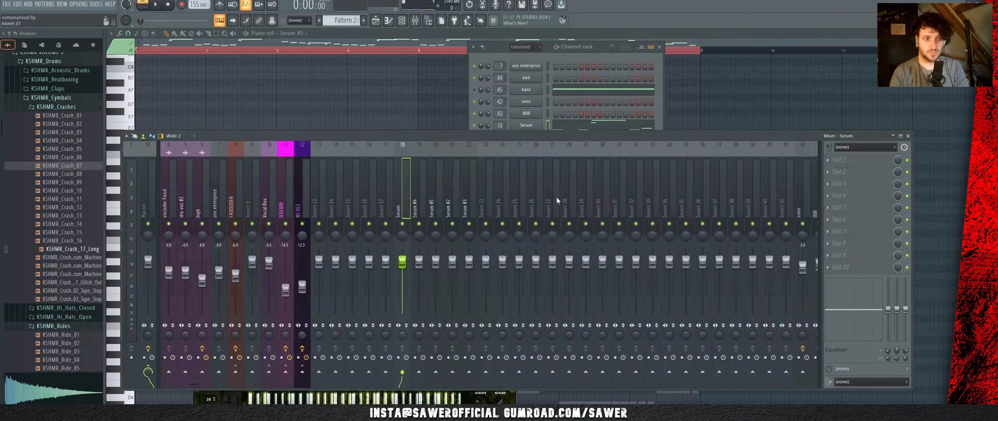
right_click(557, 196)
mouse_move(585, 231)
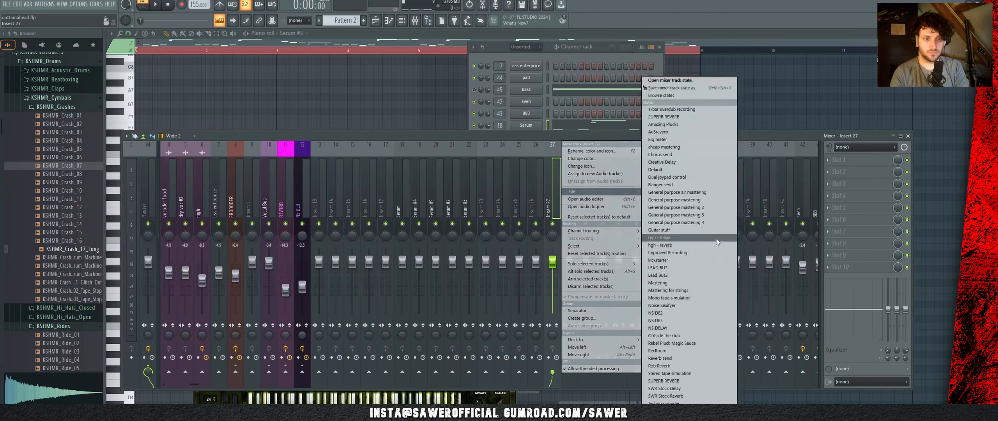
left_click(683, 276)
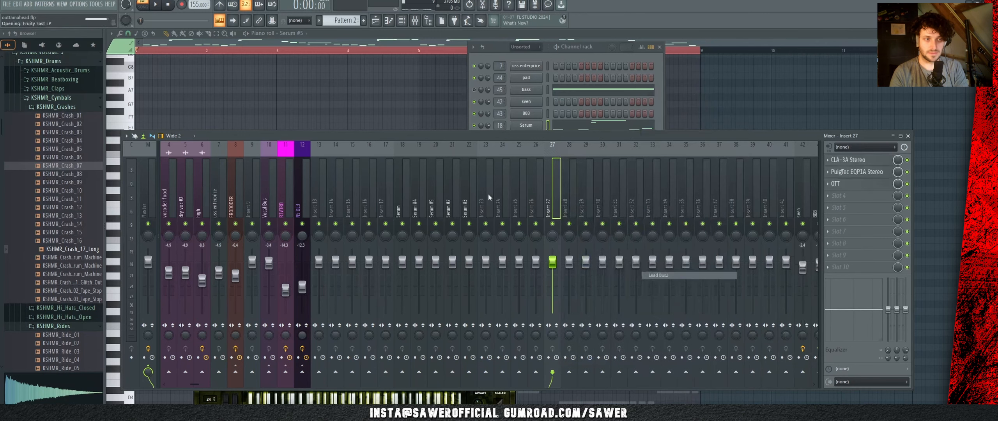
Step: Route the five Serum mixer tracks, inserts 18 to 22, only to the lead bus on insert 27
left_click_drag(403, 201, 470, 201)
right_click(553, 372)
left_click(572, 386)
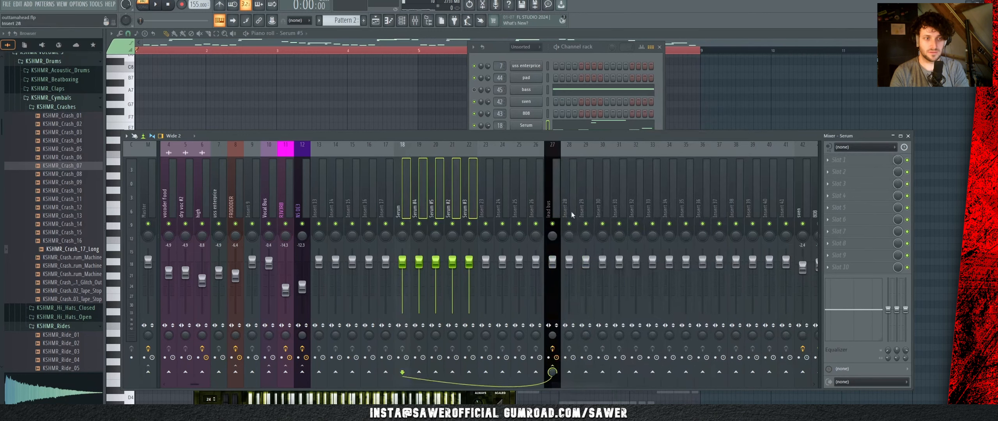
Step: Load the 2UPERB REVERB mixer track state on insert 28 and the NS DE3 state on insert 29
right_click(572, 203)
mouse_move(588, 188)
left_click(689, 116)
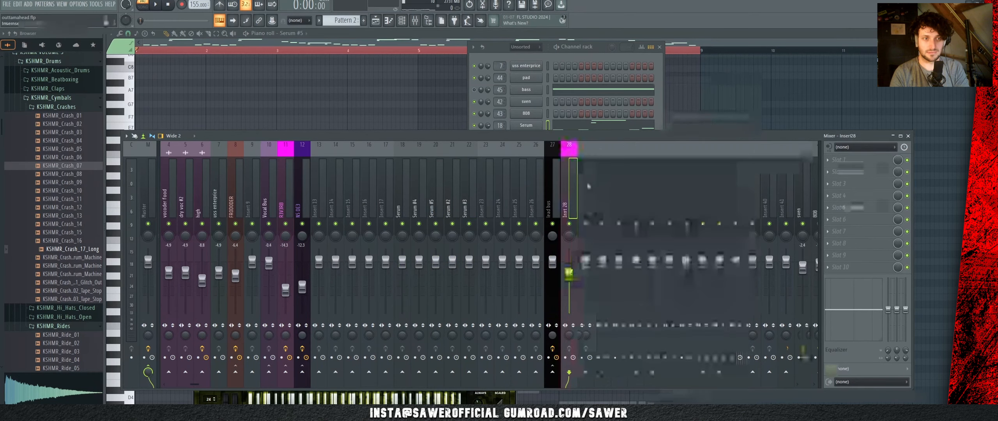
right_click(589, 186)
mouse_move(632, 191)
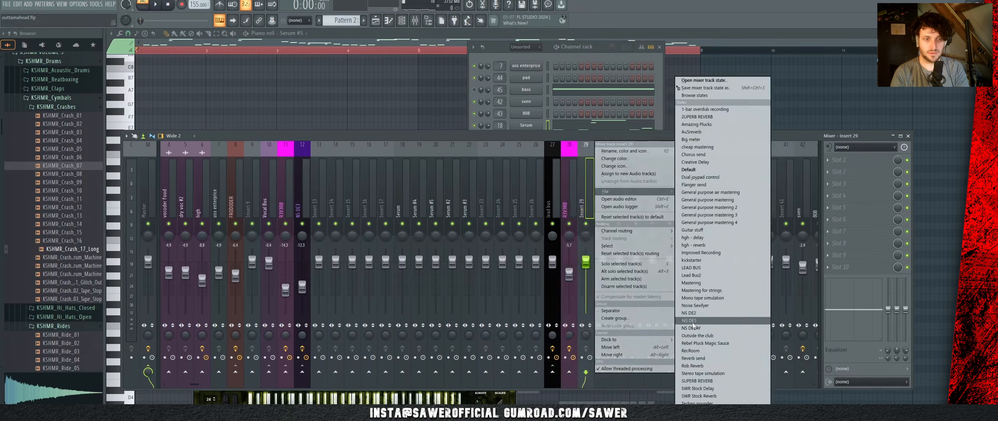
left_click(691, 322)
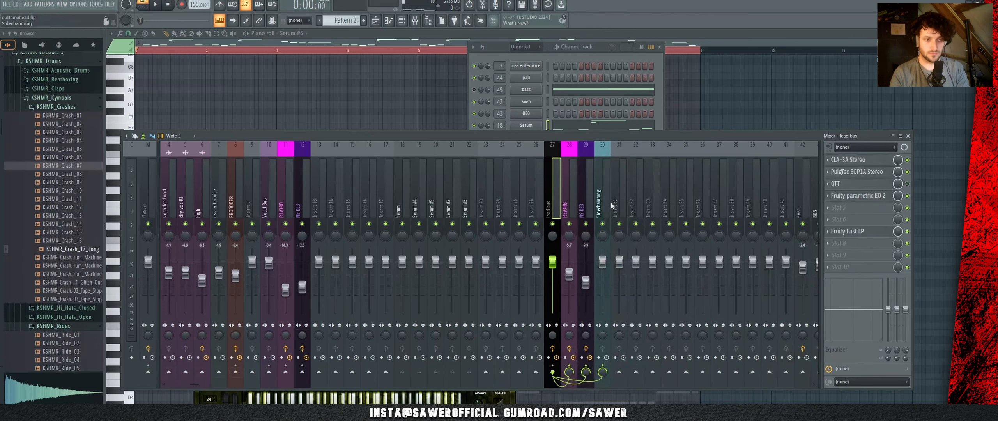
Step: Route the reverb and delay tracks, inserts 28 and 29, only to the Sidechaining track and play the pattern
left_click(571, 196)
left_click(582, 197, "ctrl")
right_click(603, 372)
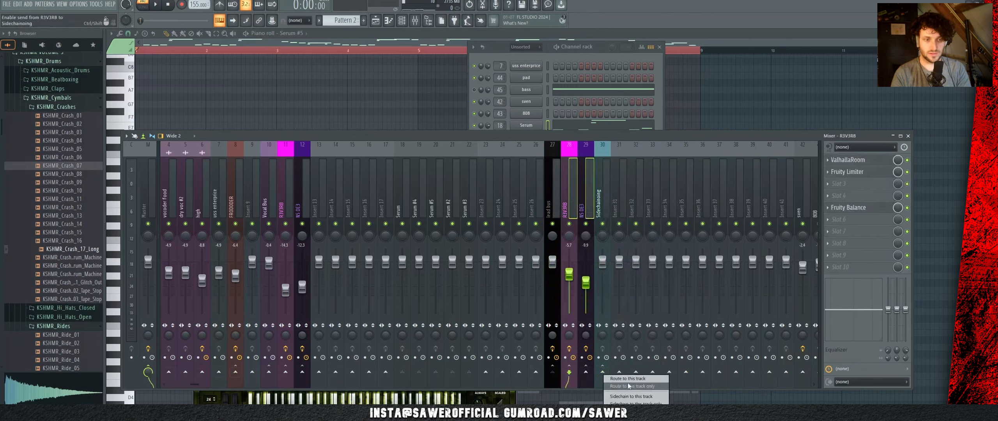
left_click(628, 386)
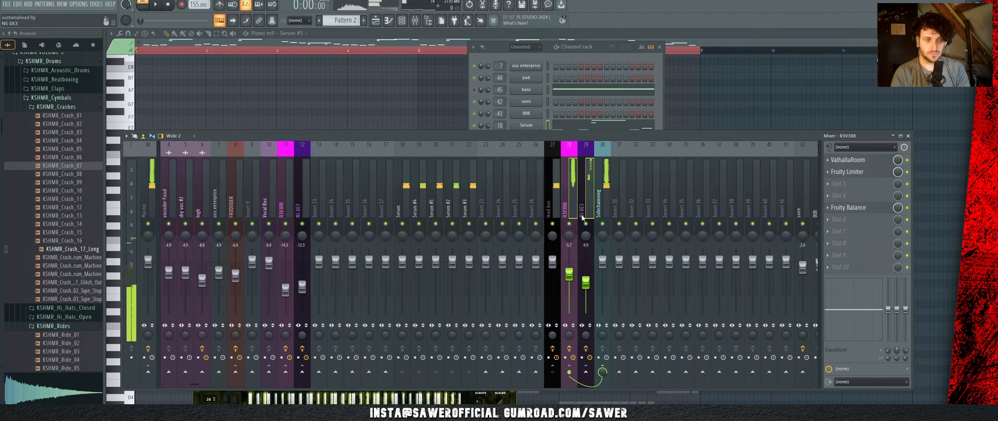
key("space")
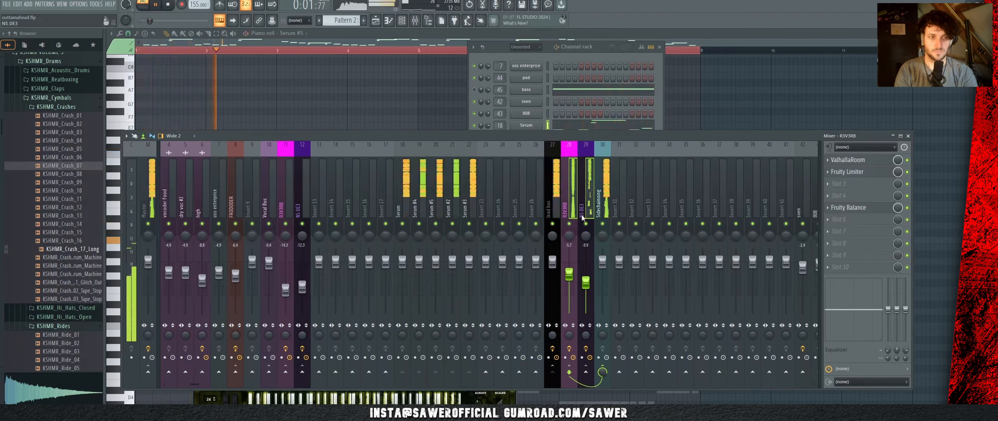
Step: Paste the lowest Serum #2 line, A#2 in bar 1, into the bass channel and play it
left_click(402, 21)
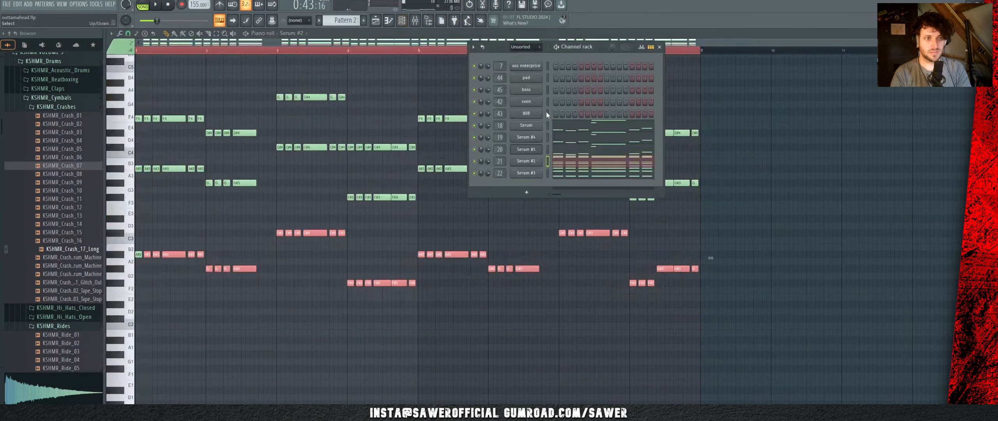
left_click(390, 22)
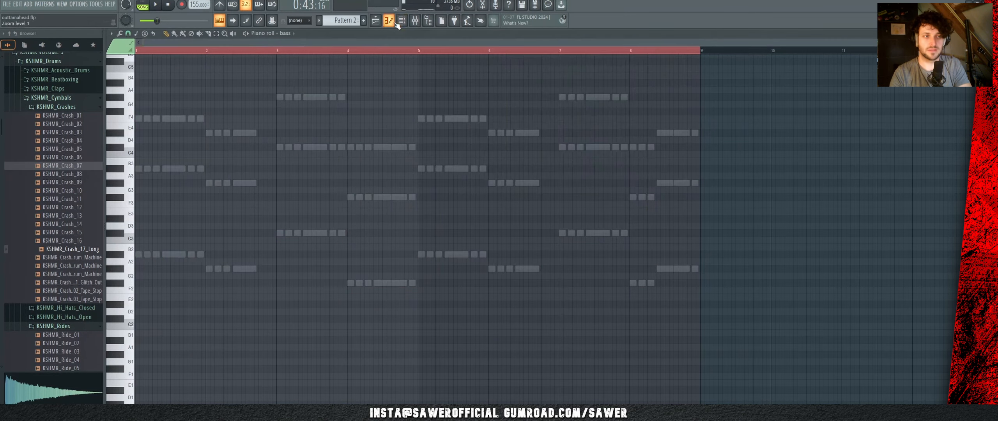
key("ctrl+v")
key("space")
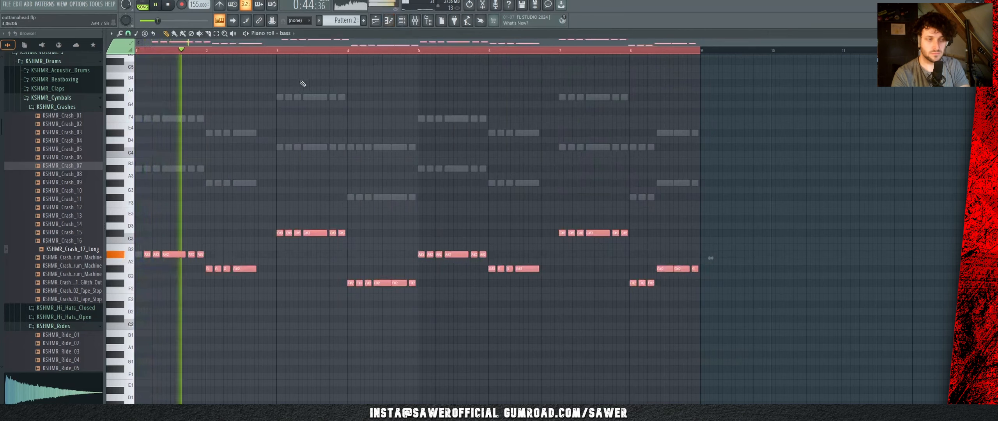
Step: Transpose the bass notes of Pattern 2 up one octave in the piano roll and return to the playlist
key("ctrl+Up")
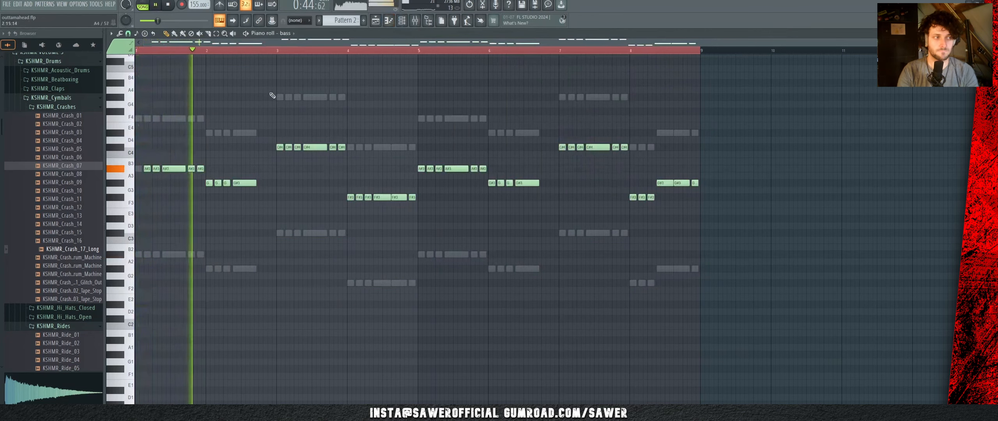
key("space")
key("F5")
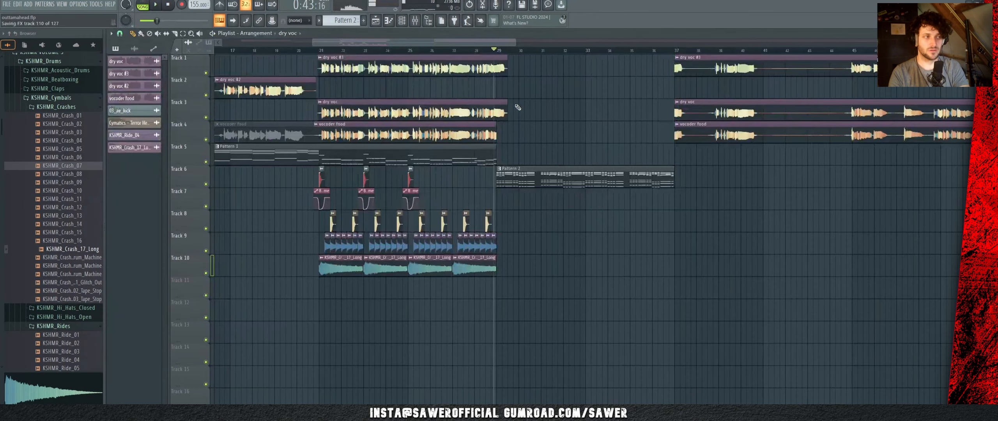
Step: Play the arrangement and listen to the transition into the Pattern 2 clip just before bar 29
key("space")
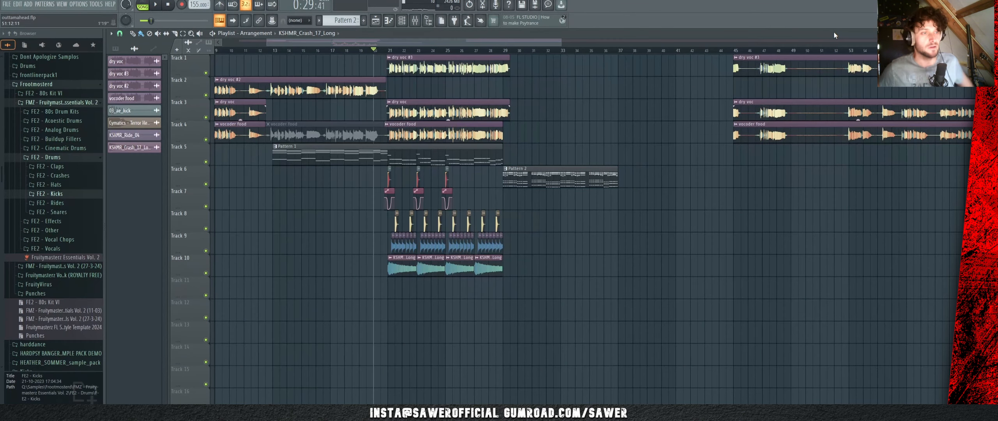
key("space")
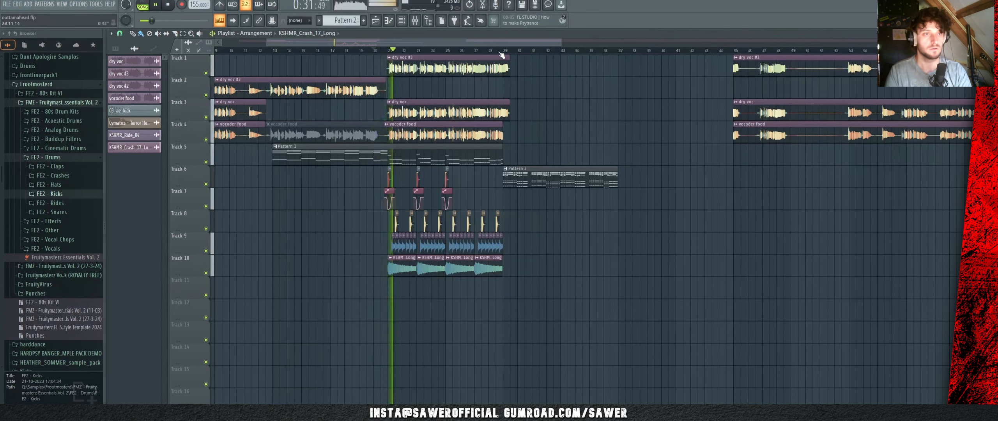
left_click(494, 50)
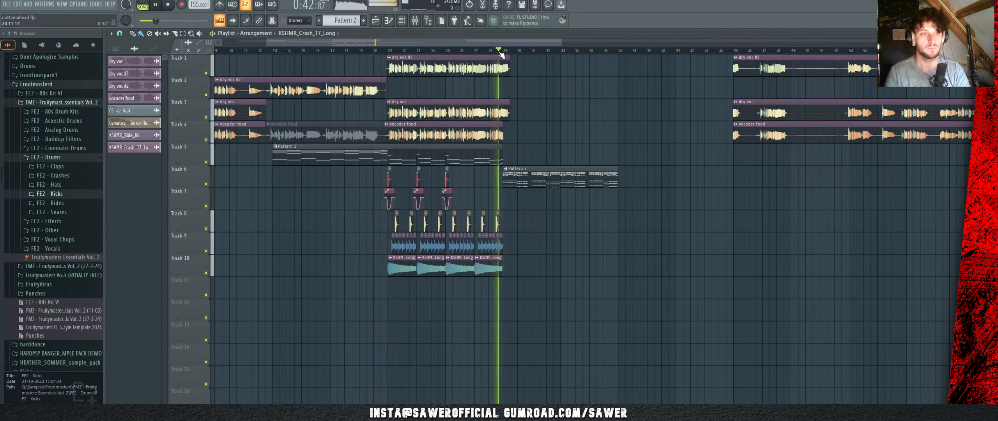
key("space")
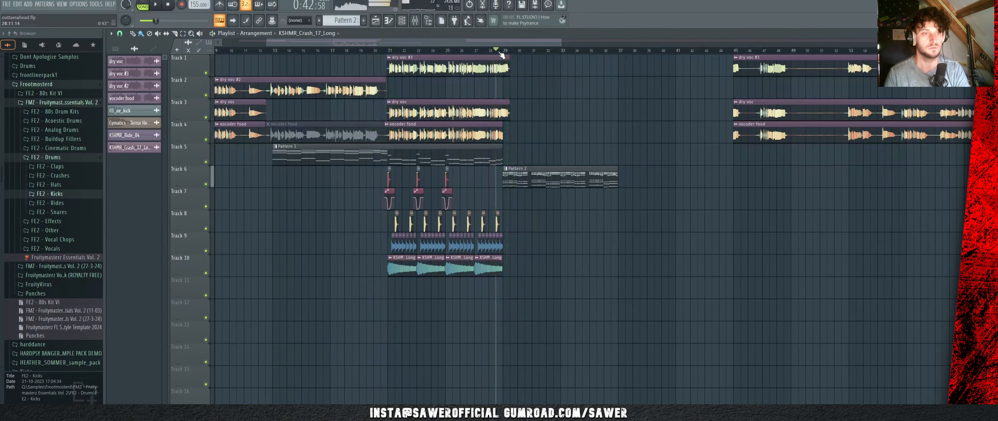
Step: Move the dry voc and vocoder food clips that start at bar 45 to about bar 57
left_click_drag(723, 66, 787, 130)
left_click_drag(782, 66, 962, 66)
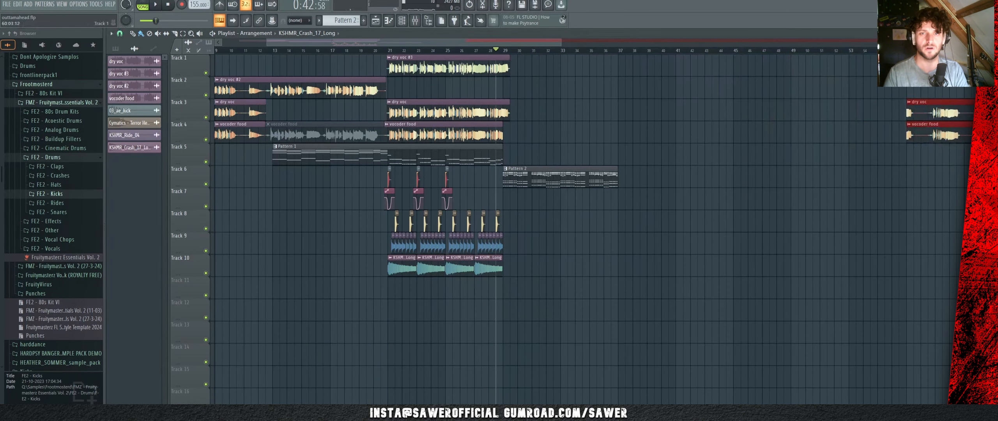
left_click(744, 125)
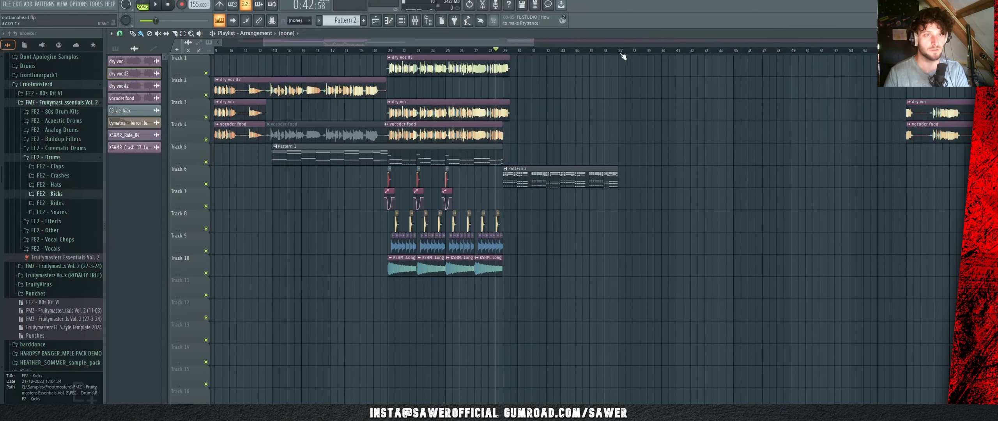
Step: Mark a time range on the playlist timeline and play the arrangement from bar 37
left_click_drag(620, 50, 894, 53)
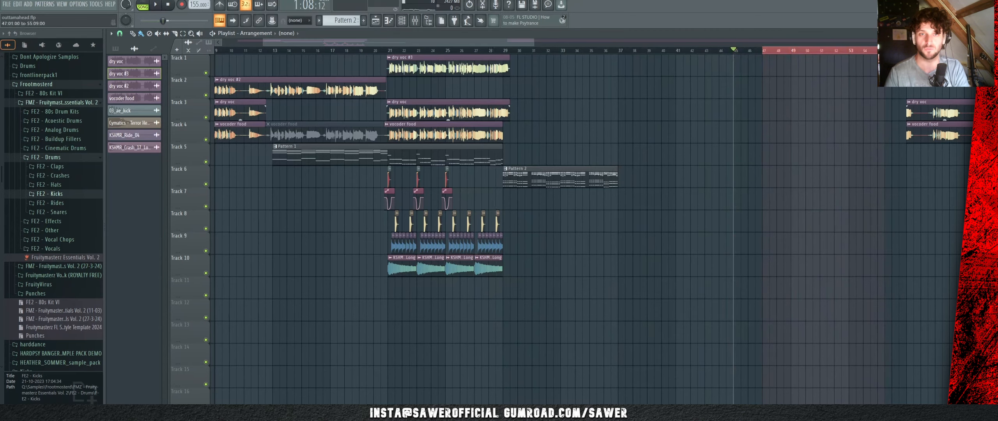
left_click(558, 52)
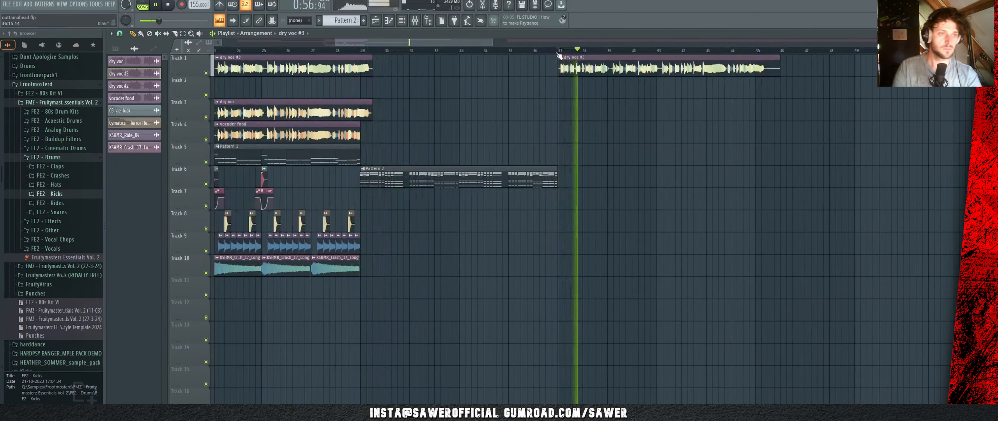
scroll(558, 55, "down", 3)
scroll(559, 56, "up", 2)
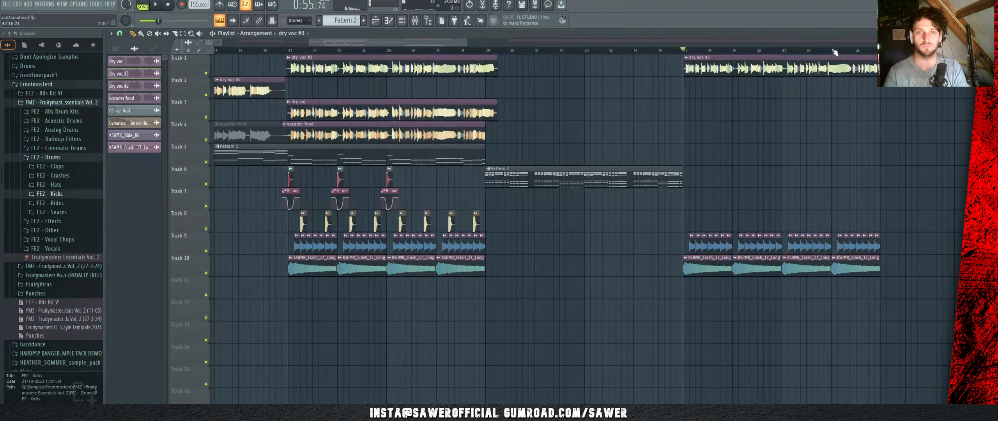
scroll(835, 52, "up", 3)
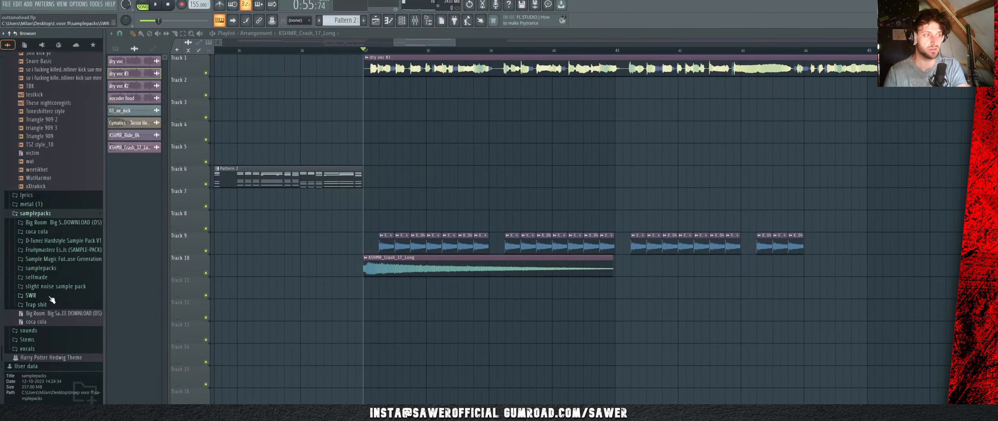
Step: Open the Straight 155bpm loop folder inside the SWR sample pack's Drumloops, Vol .1 folder
left_click(50, 297)
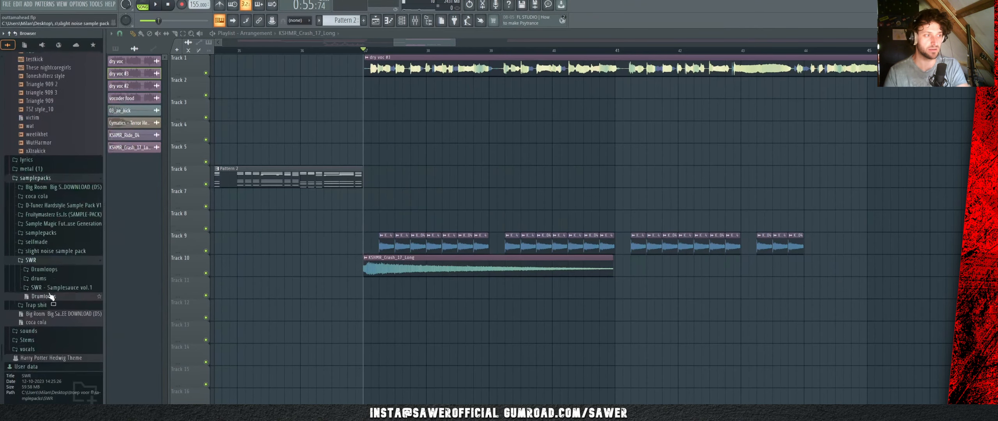
left_click(44, 311)
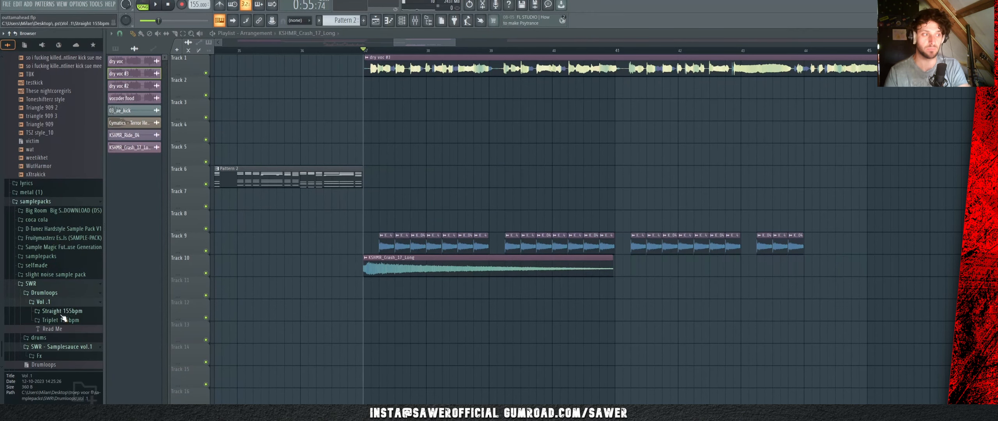
left_click(62, 312)
scroll(67, 274, "down", 5)
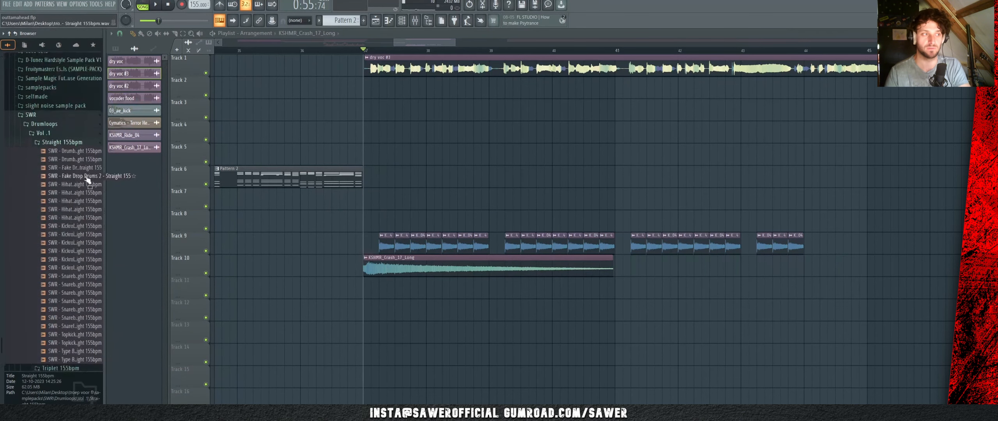
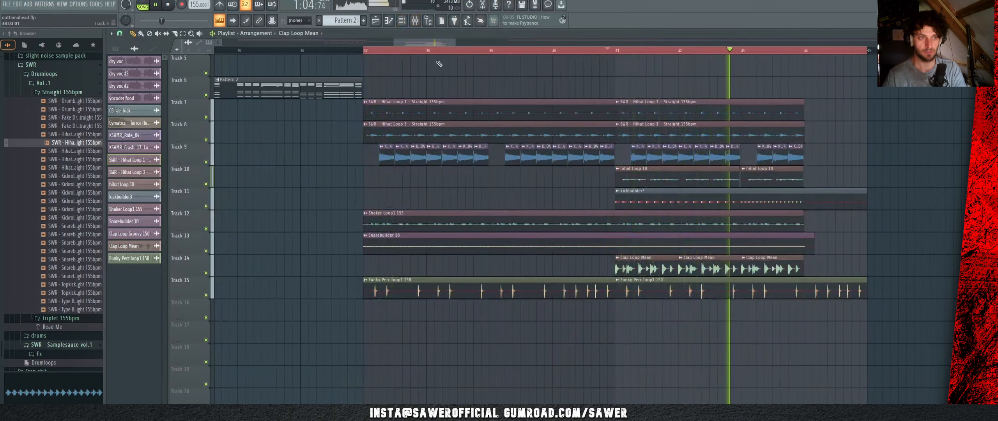
Step: Return playback to bar 37 and place the Big Room sample Classic Clap (5) on Track 16 at that bar
scroll(447, 54, "down", 2)
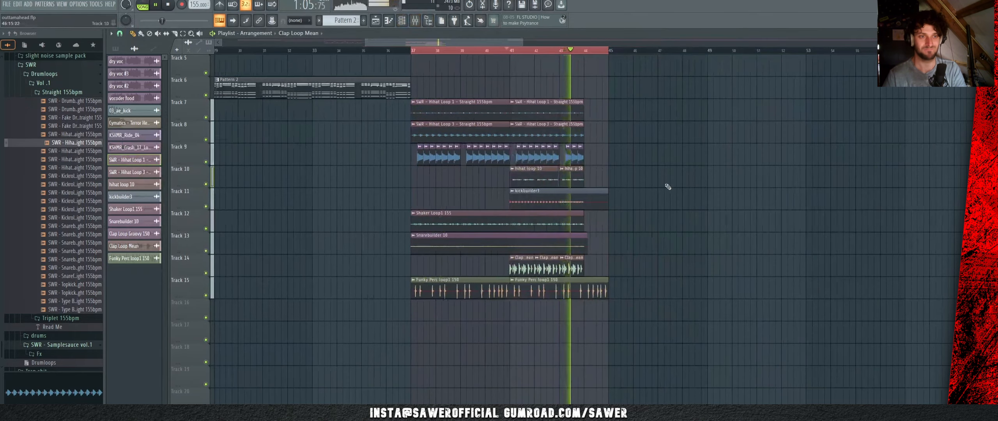
scroll(686, 183, "up", 4)
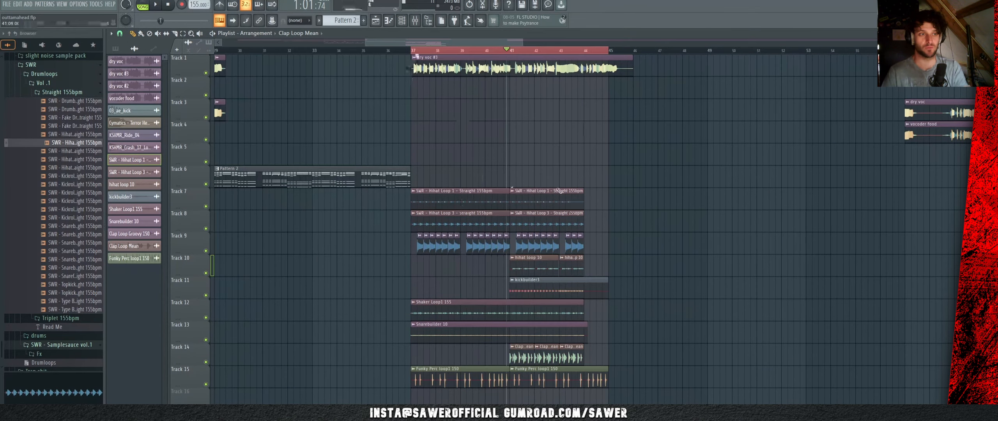
left_click(413, 50)
scroll(68, 140, "down", 15)
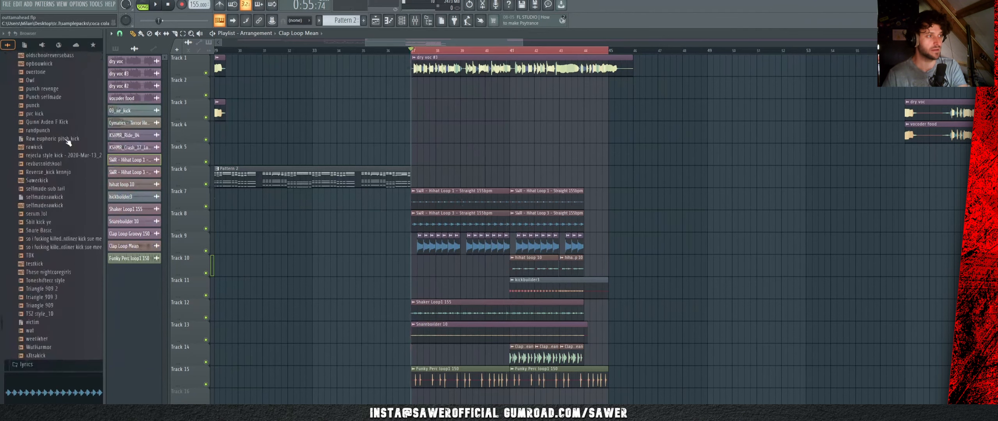
scroll(68, 142, "up", 15)
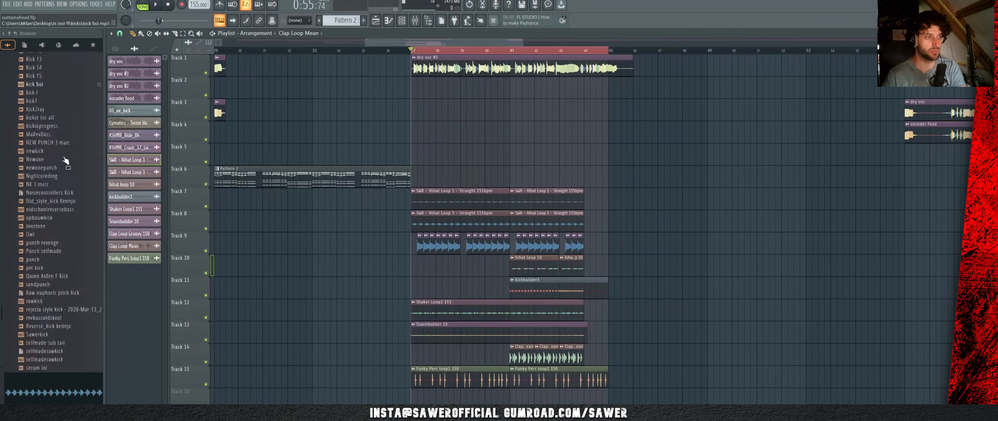
left_click(39, 92)
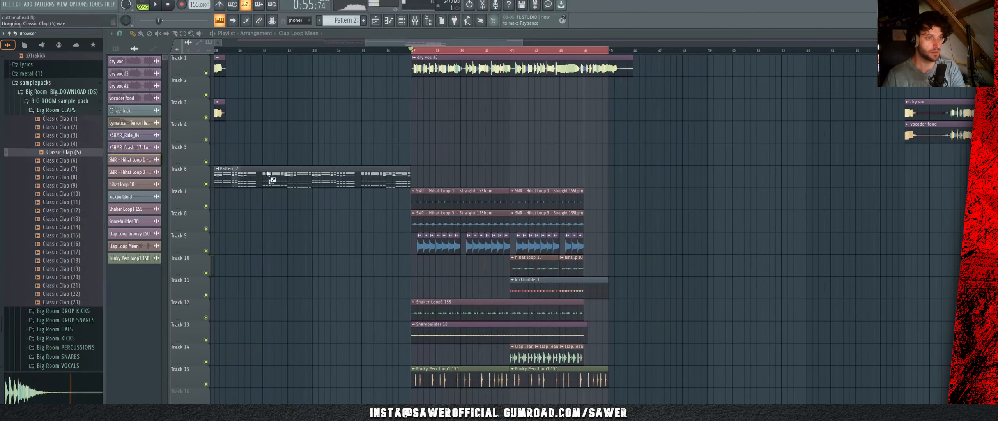
left_click_drag(59, 152, 412, 395)
scroll(446, 53, "up", 5)
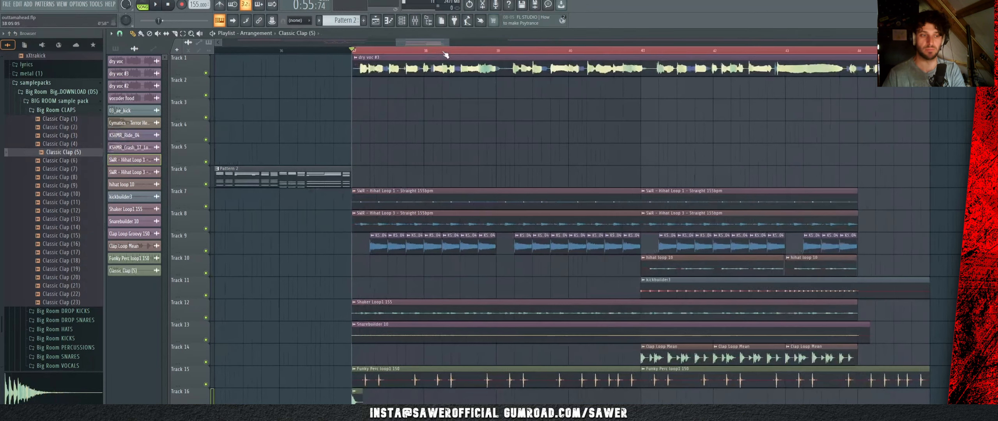
Step: Repeat the Classic Clap (5) clip on every beat of Track 16 from bar 37 up to bar 44
scroll(353, 267, "down", 5)
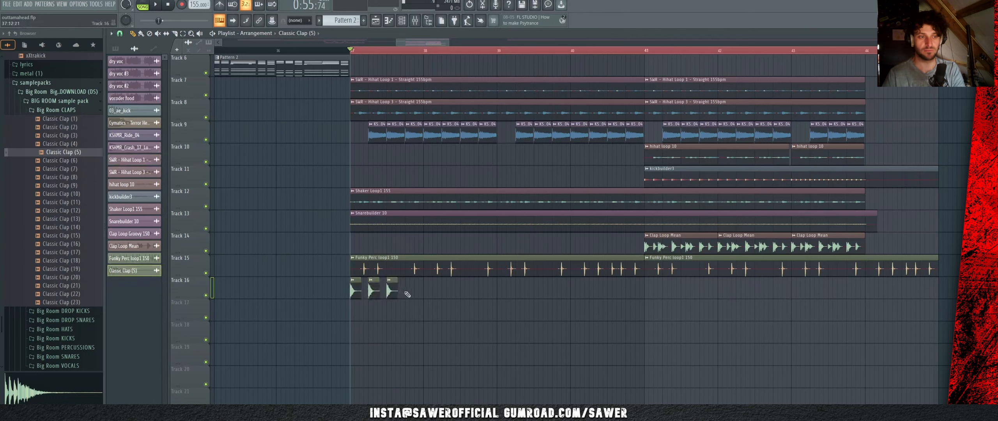
key("space")
key("ctrl+b")
key("ctrl+b")
key("ctrl+b")
key("ctrl+b")
key("ctrl+b")
key("ctrl+b")
key("ctrl+b")
key("ctrl+b")
key("ctrl+b")
key("ctrl+b")
key("ctrl+b")
key("ctrl+b")
key("ctrl+b")
key("ctrl+b")
key("ctrl+b")
key("ctrl+b")
key("ctrl+b")
key("ctrl+b")
key("ctrl+b")
key("ctrl+b")
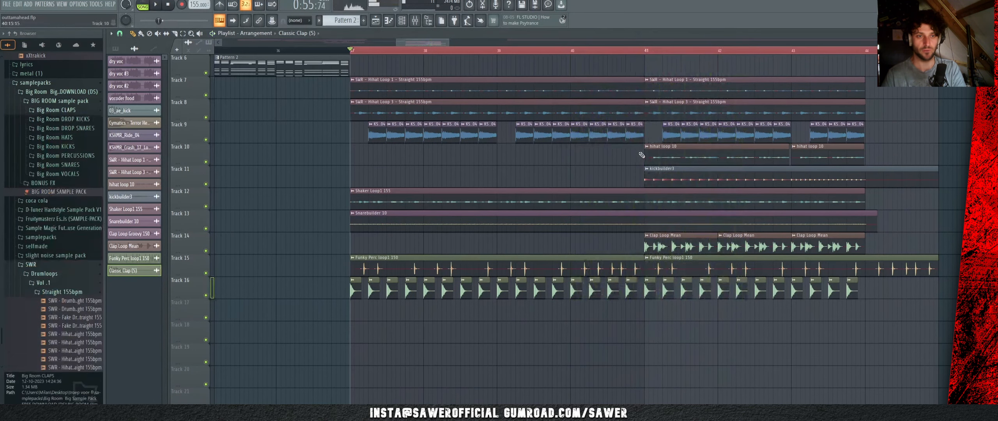
Step: Delete the last four ride clips before bar 41 on Track 9
right_click(635, 132)
right_click(616, 133)
right_click(598, 132)
right_click(579, 133)
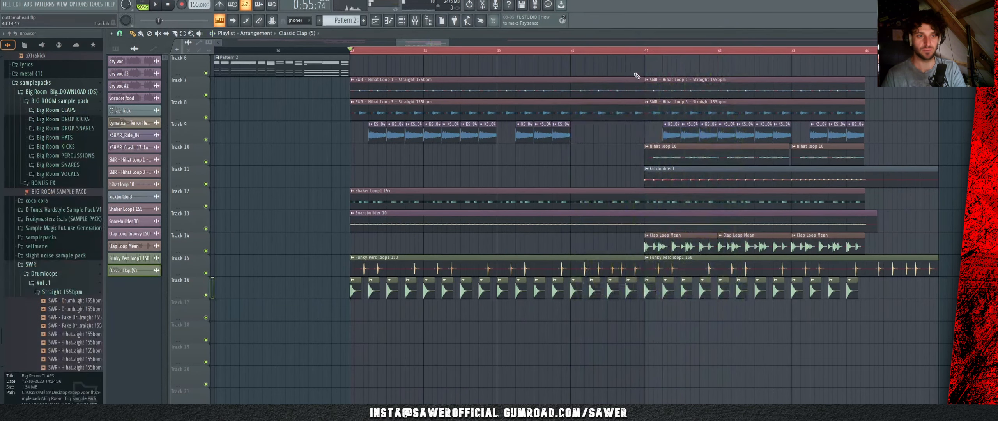
Step: Trim the first hi-hat loop clips on Tracks 7 and 8 so they end at bar 40
left_click(633, 88)
left_click(633, 112, "shift")
left_click_drag(644, 84, 585, 84)
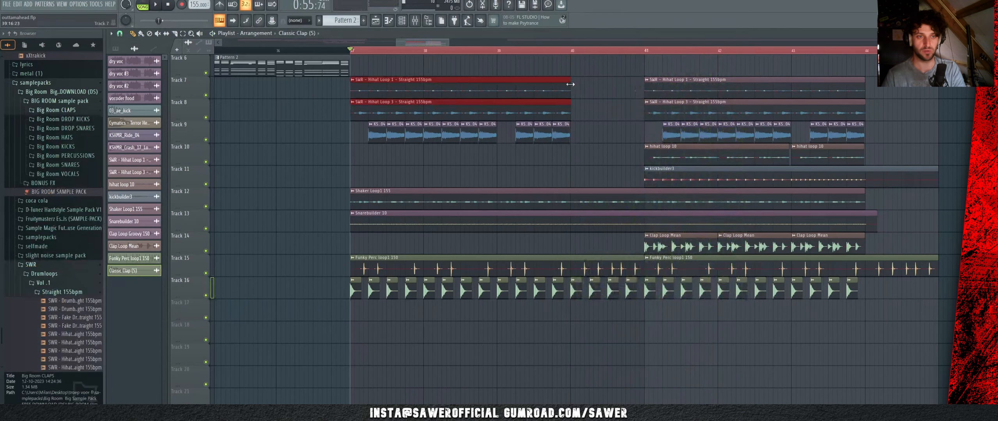
left_click(587, 150, "ctrl")
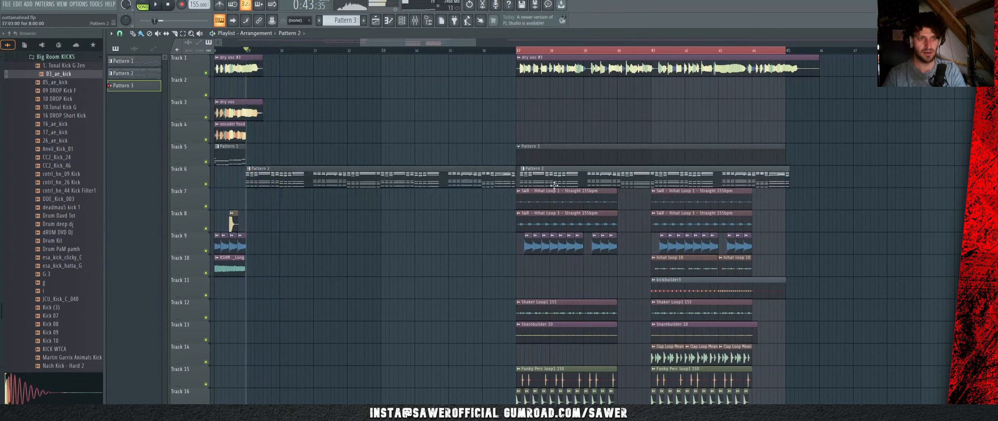
Step: Shorten the Pattern 2 clip at bar 37 on Track 6 to four bars and place a copy at bar 41
left_click_drag(785, 173, 671, 172)
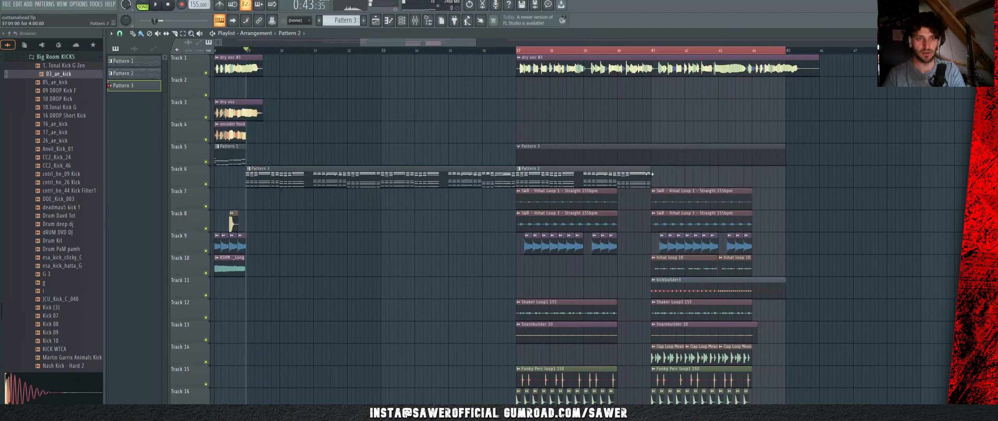
left_click_drag(594, 175, 726, 175)
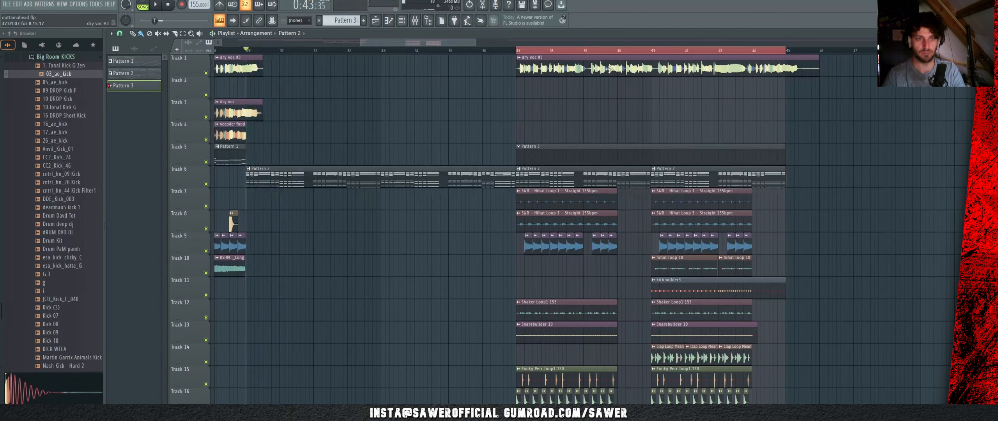
Step: Play the build-up section from bar 37 to check the layered drums and Pattern 2
left_click(523, 51)
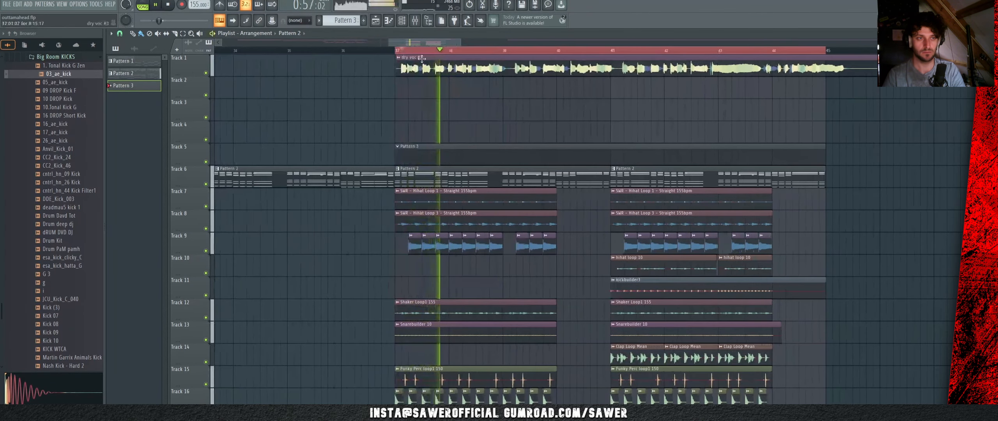
left_click_drag(733, 65, 801, 69)
key("ctrl+d")
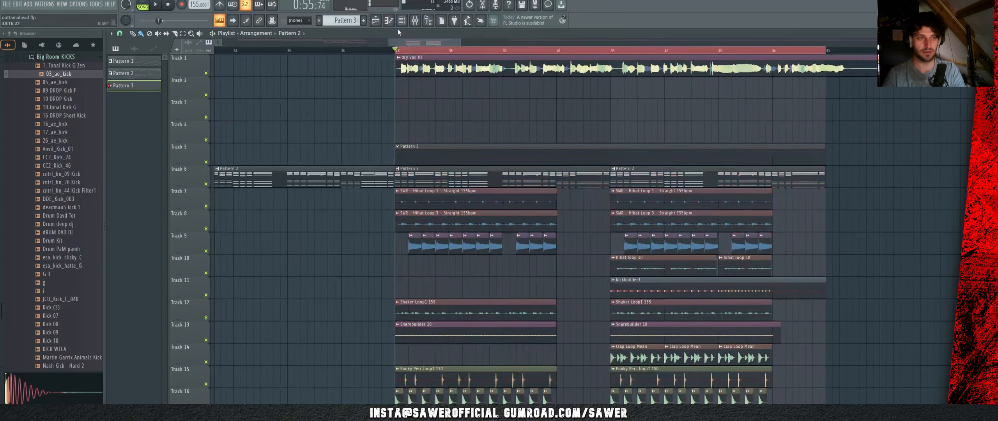
Step: Create an automation clip for the cutoff of the Fruity Fast LP filter on the lead bus mixer track
left_click(403, 21)
scroll(237, 180, "left", 5)
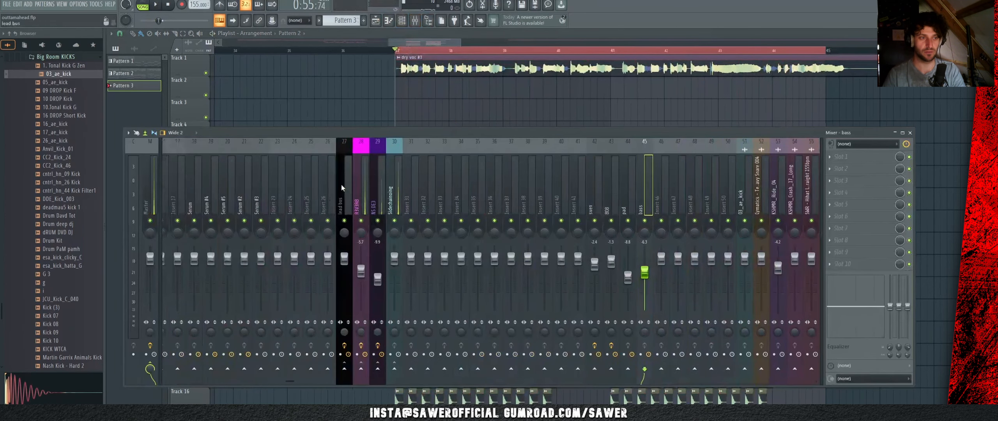
left_click(858, 228)
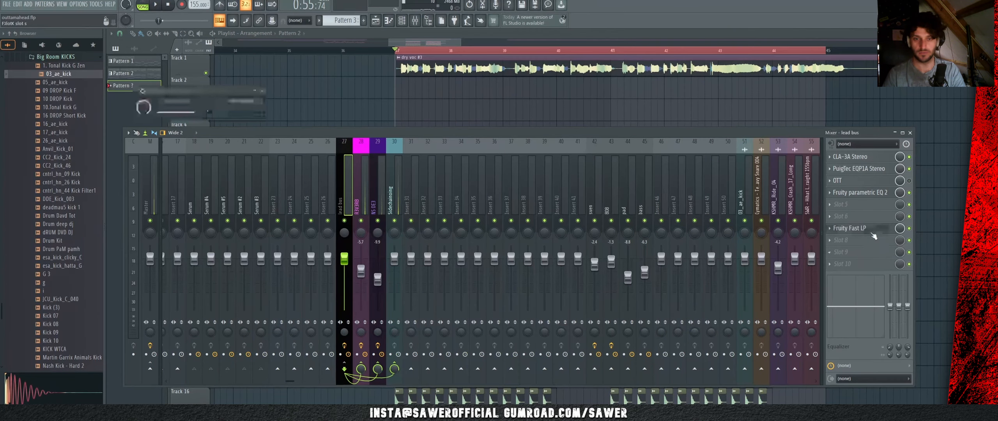
right_click(144, 108)
left_click(178, 168)
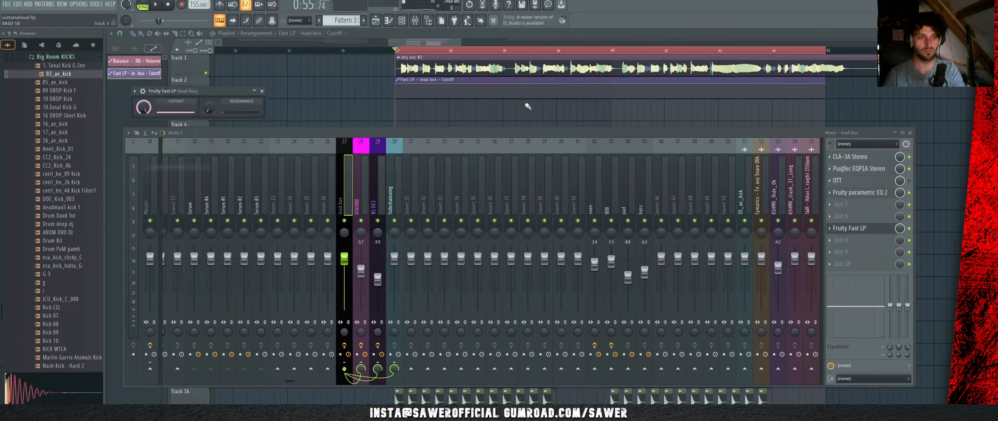
Step: Add points to the Fast LP cutoff automation on Track 2, lowering it around bars 38 and 39 before it rises
left_click(427, 96)
left_click_drag(454, 93, 503, 91)
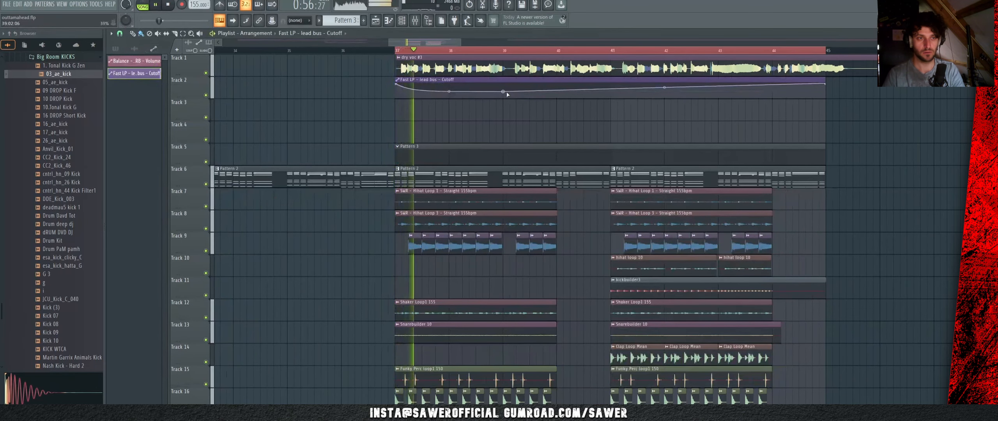
Step: Add a point at bar 44 to the Fast LP cutoff automation on Track 2
left_click(771, 91)
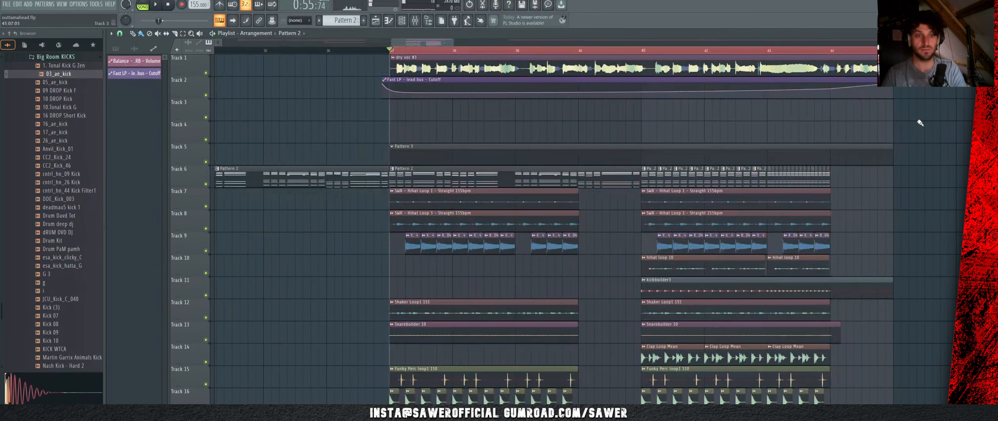
Step: In the bass Pitch Bend automation on Track 3, set the point at bar 44 to 75% and paste 50% to the point just after it
left_click(402, 21)
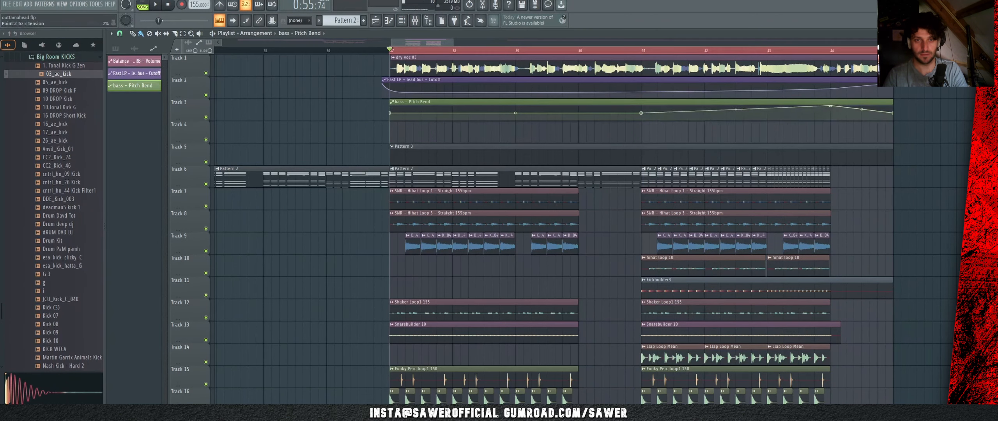
right_click(830, 106)
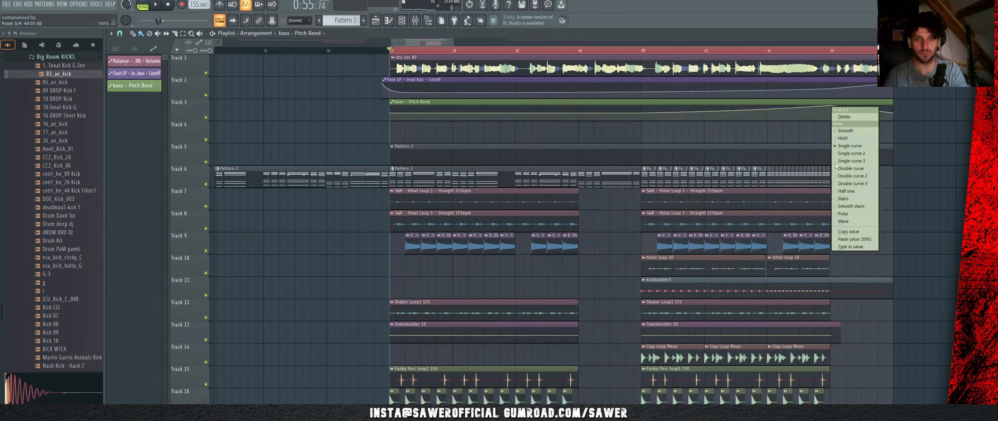
left_click(850, 247)
type("0.75")
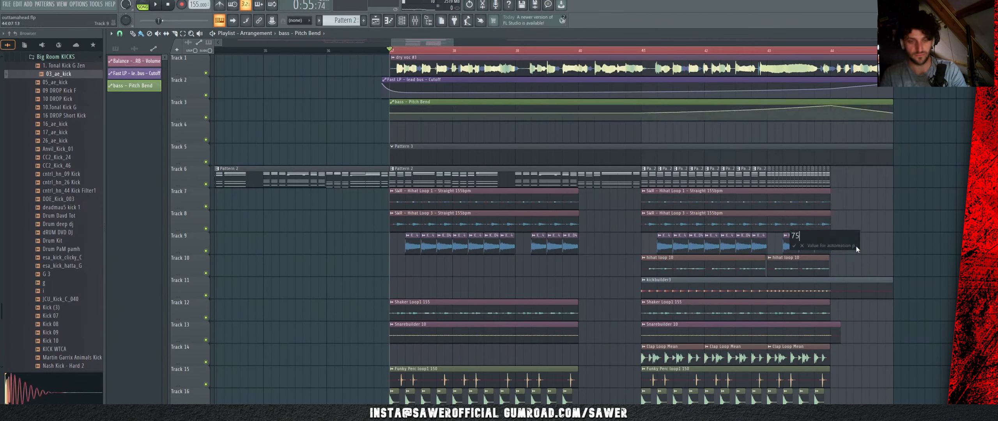
key("Return")
key("space")
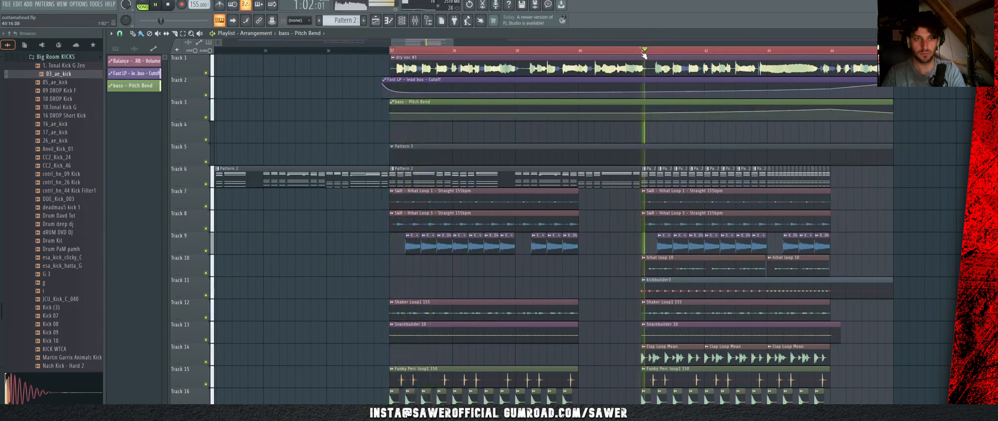
right_click(845, 116)
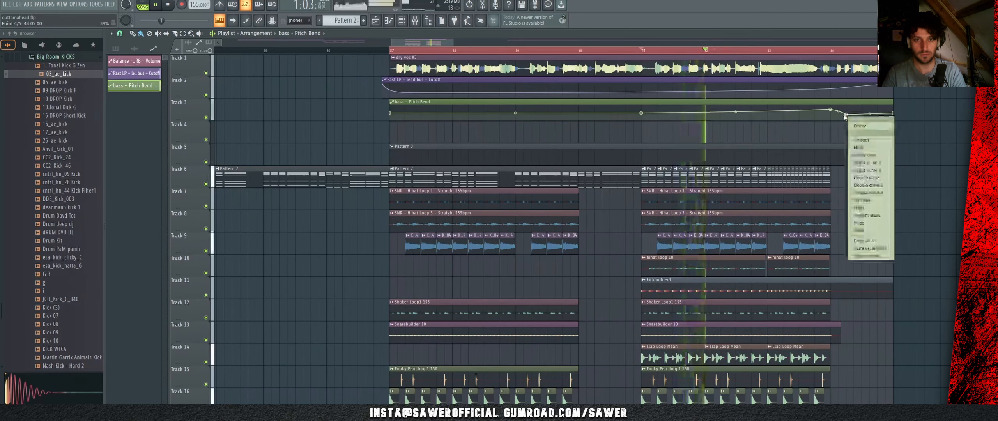
left_click(879, 250)
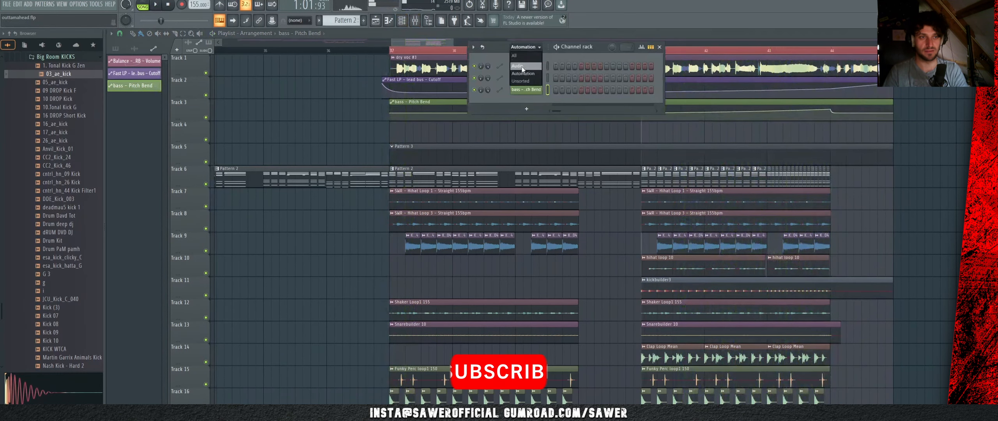
Step: Show the unsorted channels and link the Serum channel's pitch bend to the bass Pitch Bend automation as internal controller
left_click(521, 80)
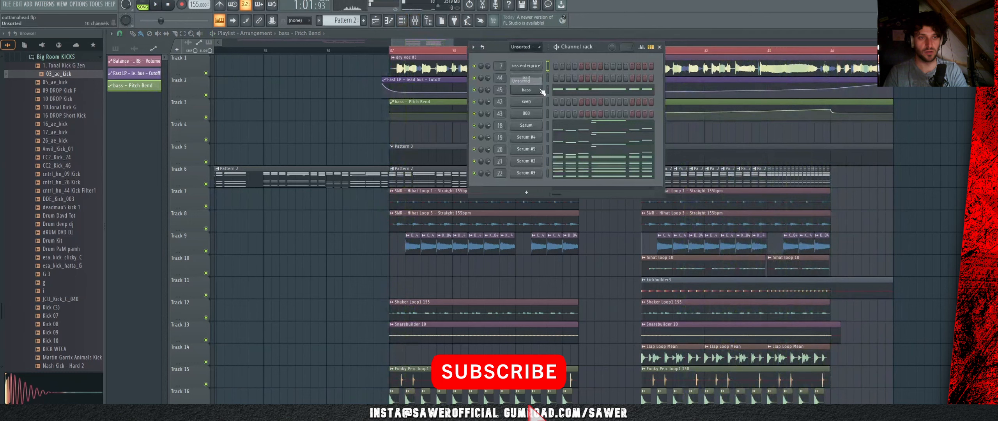
left_click(526, 125)
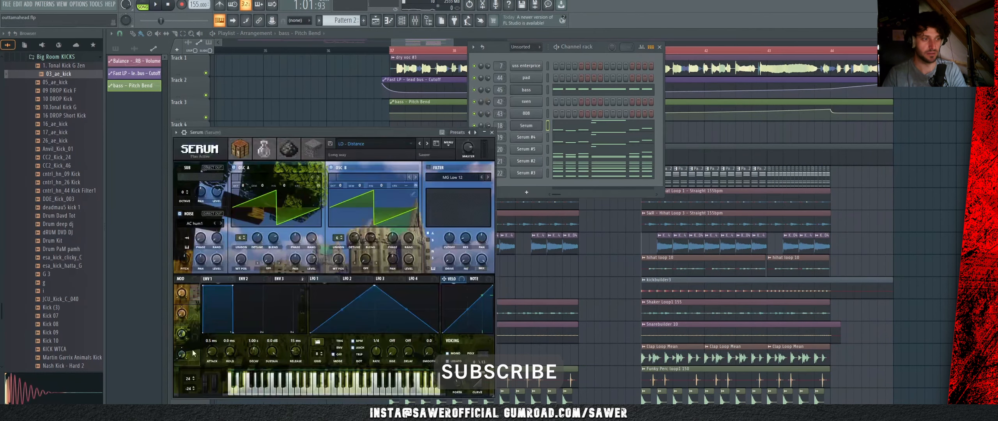
left_click(273, 21)
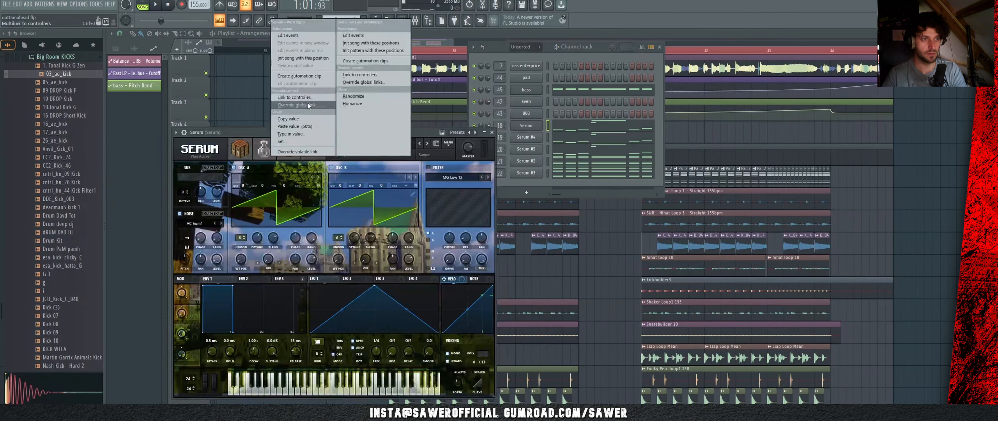
left_click(307, 98)
left_click(503, 207)
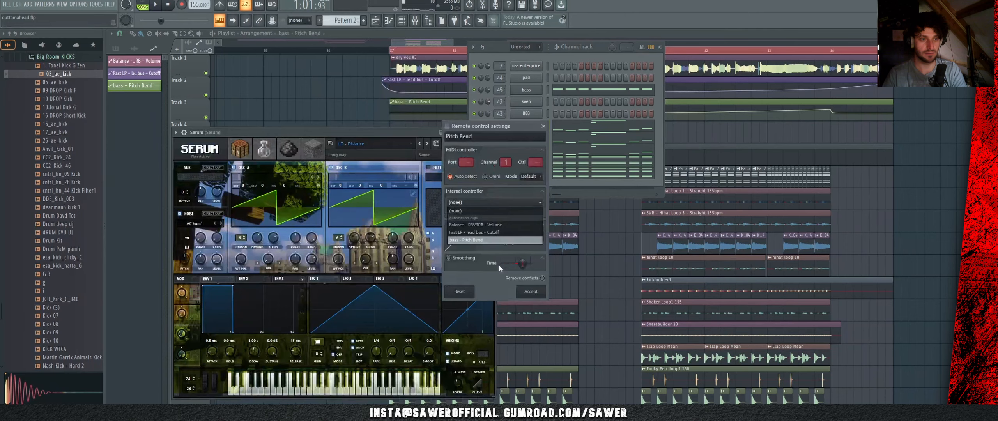
left_click(489, 240)
left_click(534, 295)
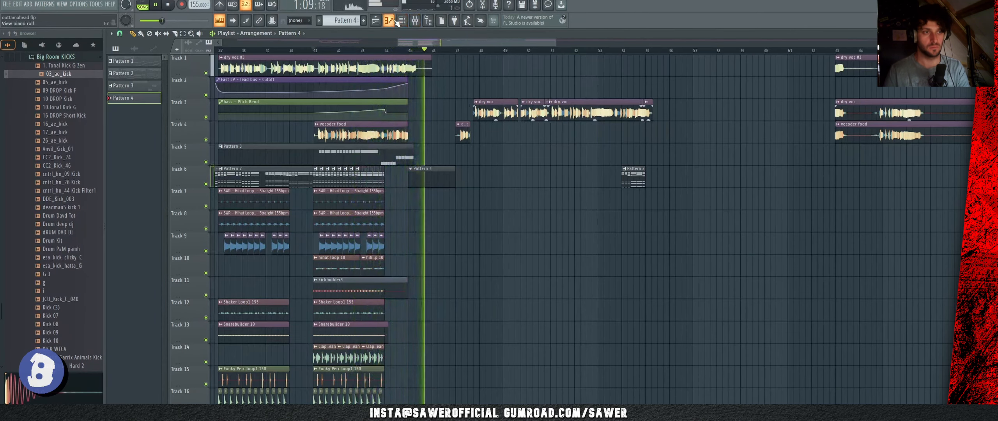
Step: Copy the 03_ae_kick and Balance volume automation clips from bar 21 to bar 45 on Tracks 7 and 8
scroll(431, 55, "up", 8)
key("space")
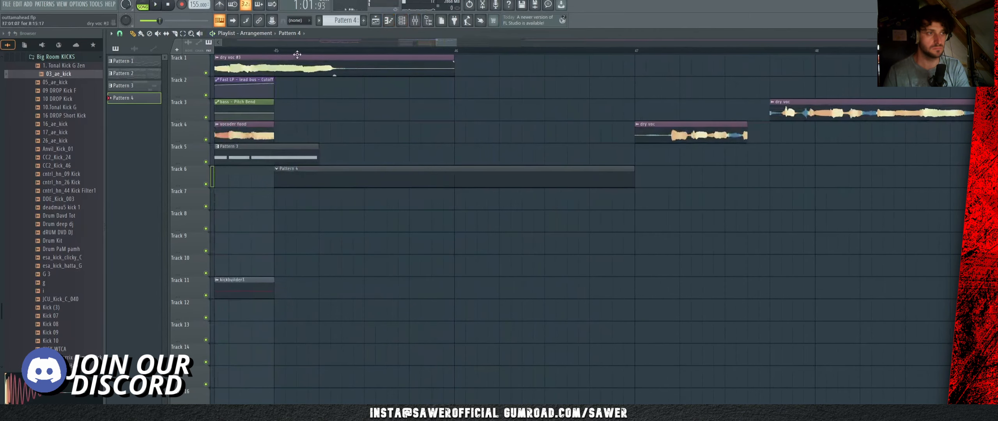
scroll(34, 128, "up", 4)
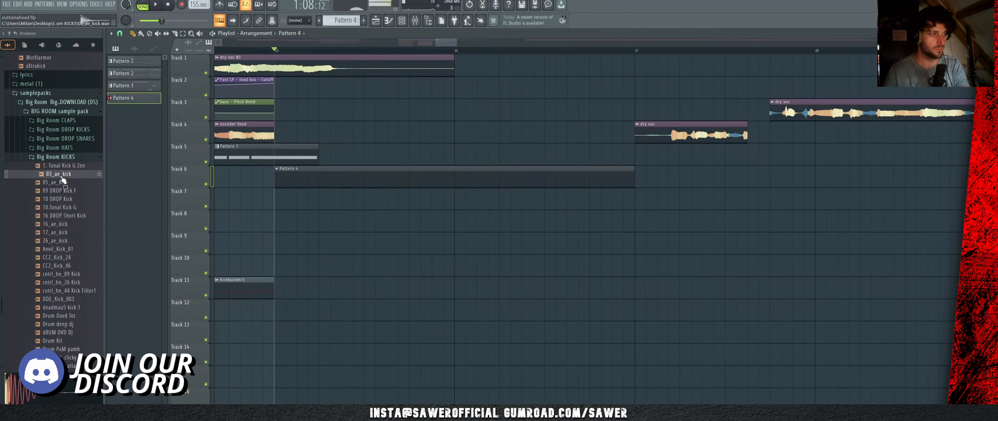
scroll(503, 54, "down", 10)
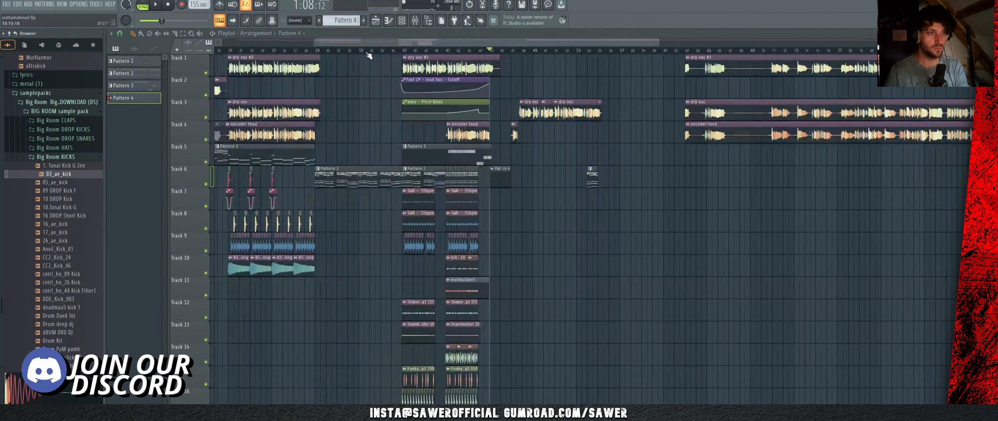
left_click(230, 51)
scroll(229, 51, "up", 6)
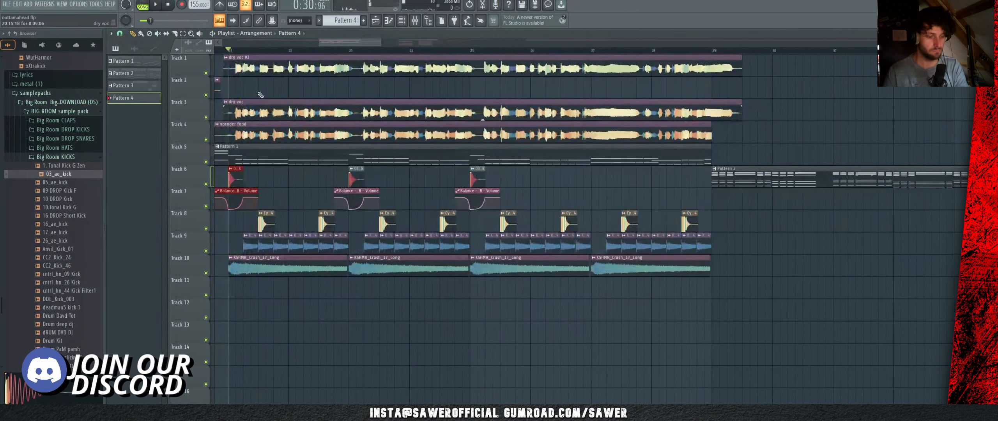
Step: Find the Zaag2 kick sample in the sample library and place it repeatedly on Track 9 across bars 45 and 46
scroll(530, 54, "down", 8)
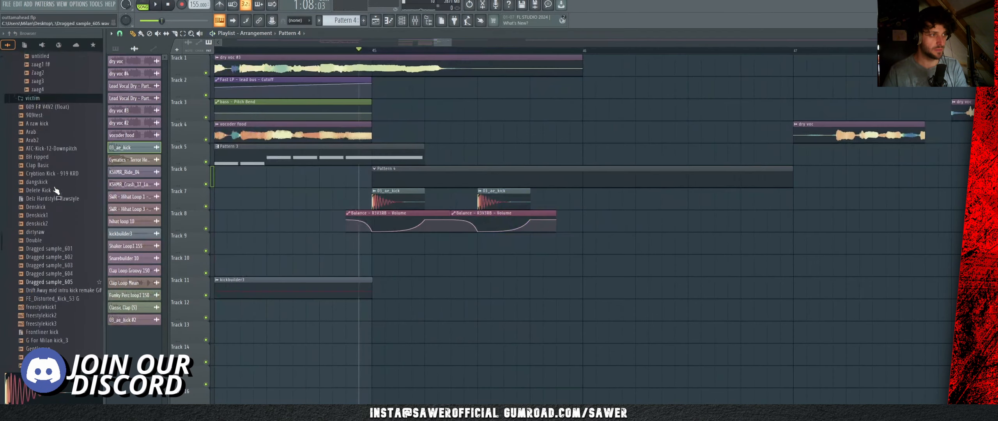
scroll(54, 190, "down", 3)
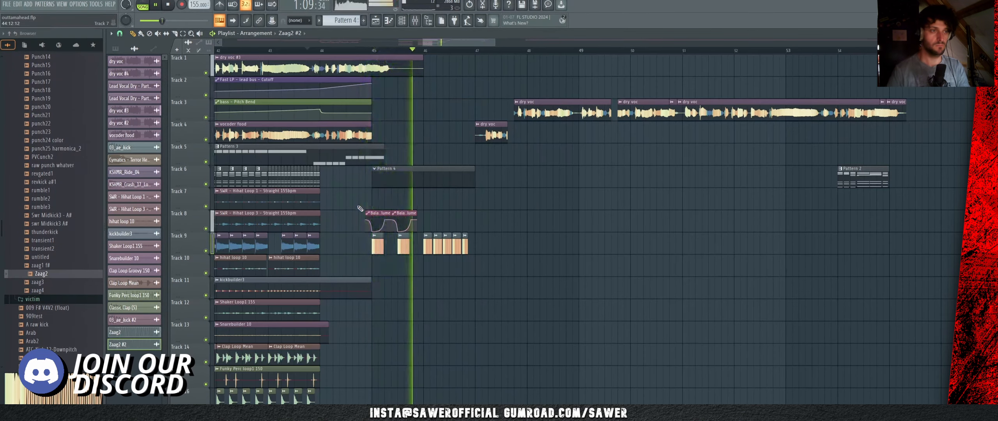
Step: Stop playback and rename mixer Insert 40 as Kickbus
key("F6")
key("space")
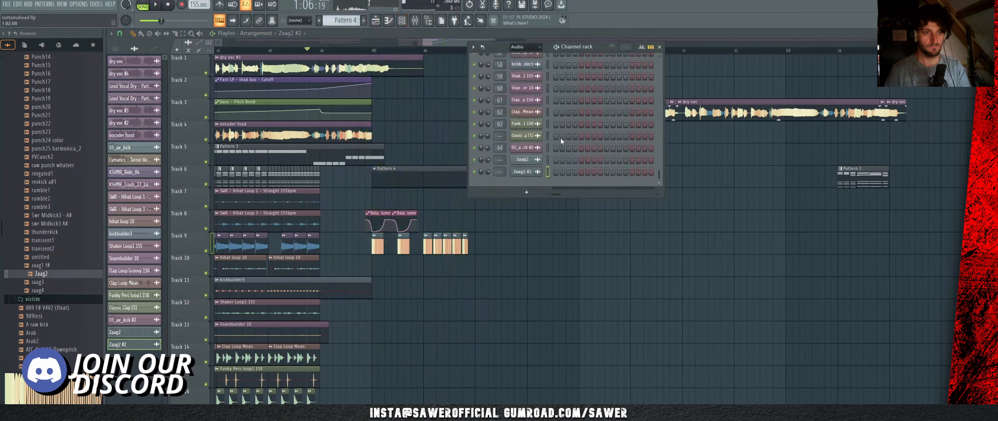
key("F9")
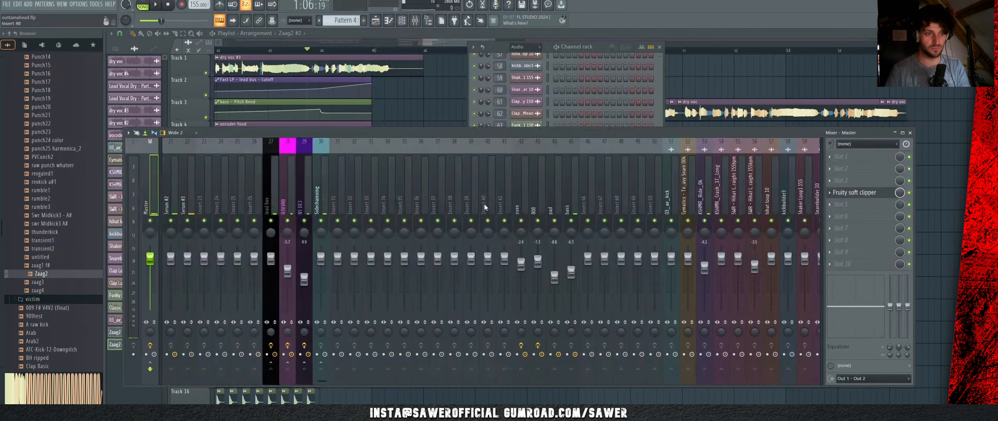
right_click(486, 207)
left_click(513, 151)
type("Kic")
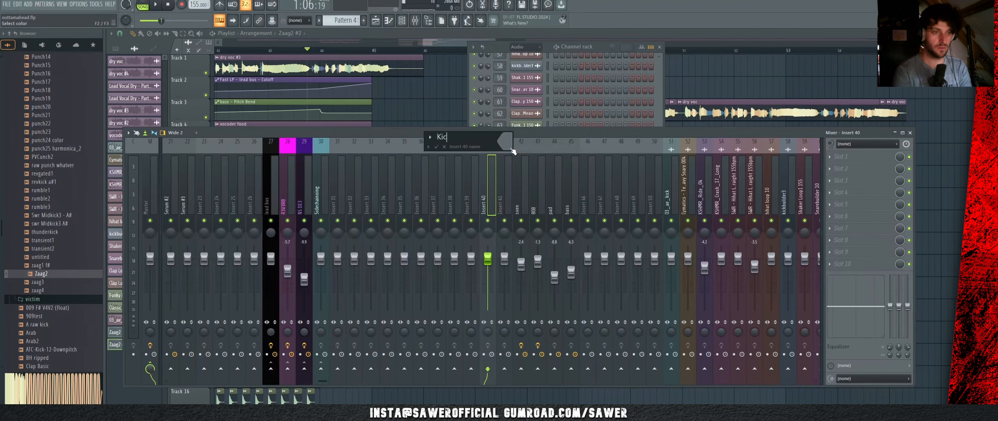
type("kbus")
key("Return")
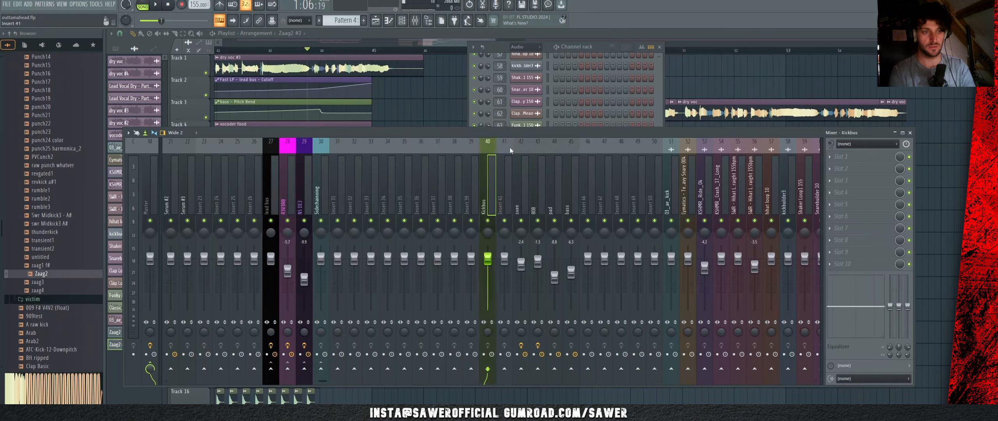
Step: Assign the selected Zaag2 channel to mixer Insert 39 and route that track only to Kickbus
left_click(470, 187)
right_click(470, 187)
mouse_move(546, 228)
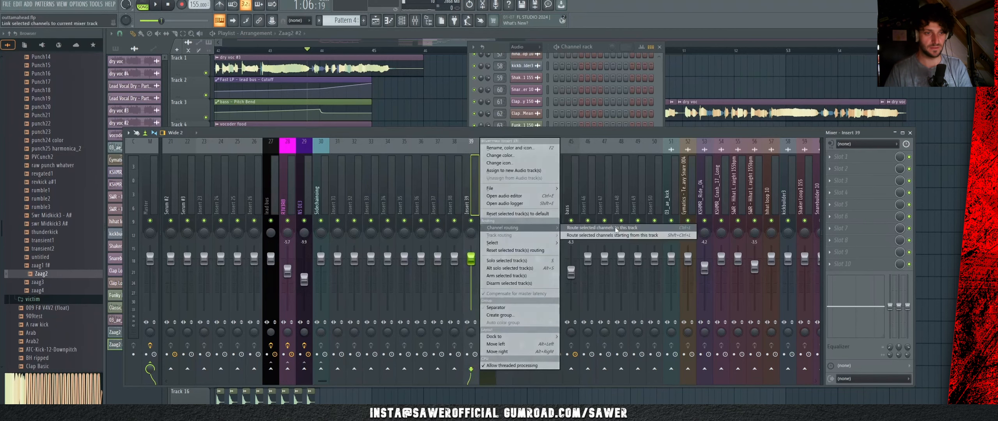
left_click(615, 229)
right_click(490, 369)
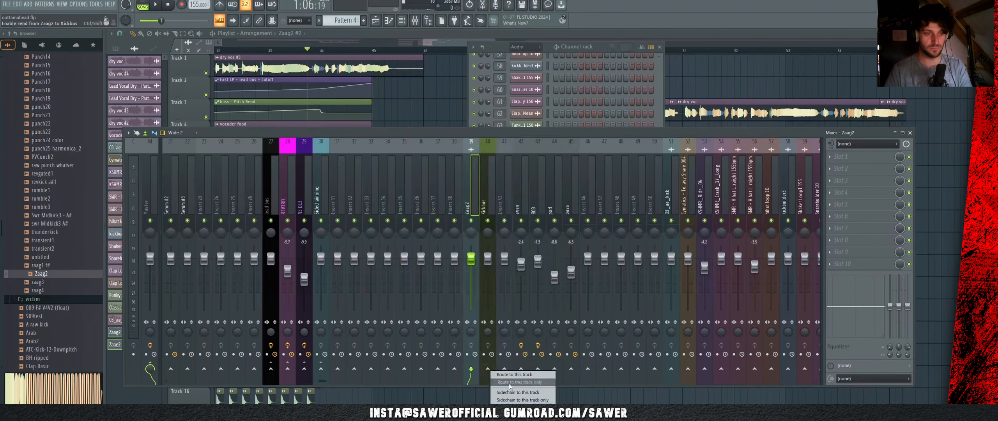
left_click(511, 383)
Step: Add an equalizer to the Zaag2 mixer track and play the transition into bar 45 to check the kicks
left_click(843, 193)
left_click(663, 358)
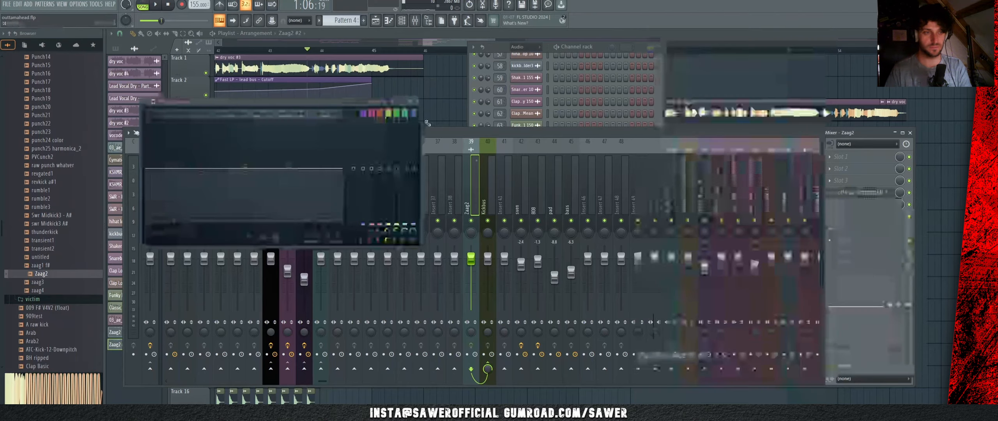
key("space")
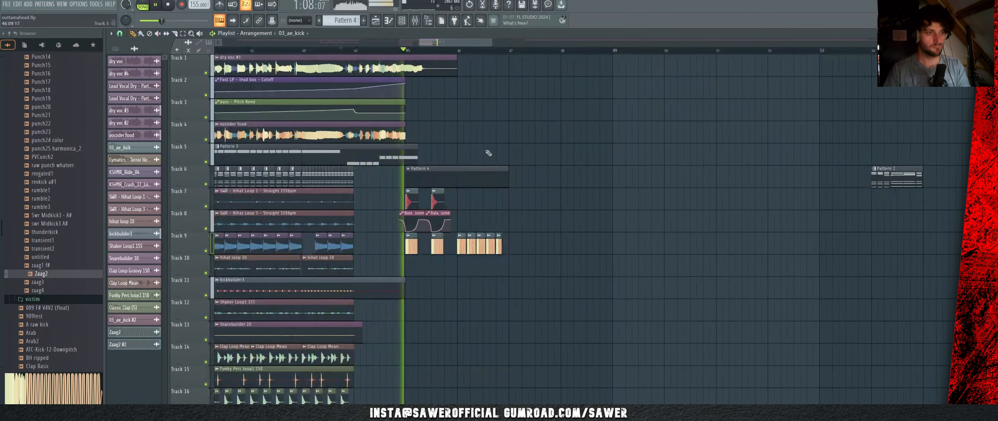
key("space")
Step: Open the Serum #6 channel and step forward through its screech presets while auditioning them with a test note
key("F6")
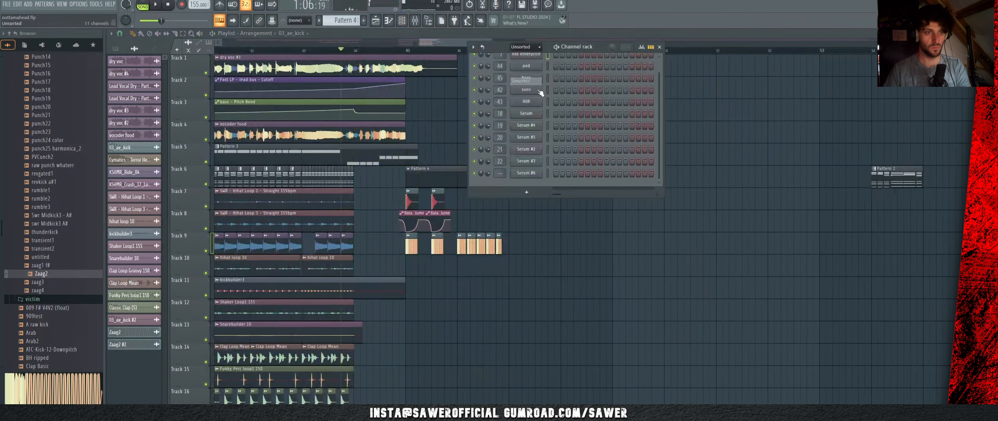
left_click(539, 174)
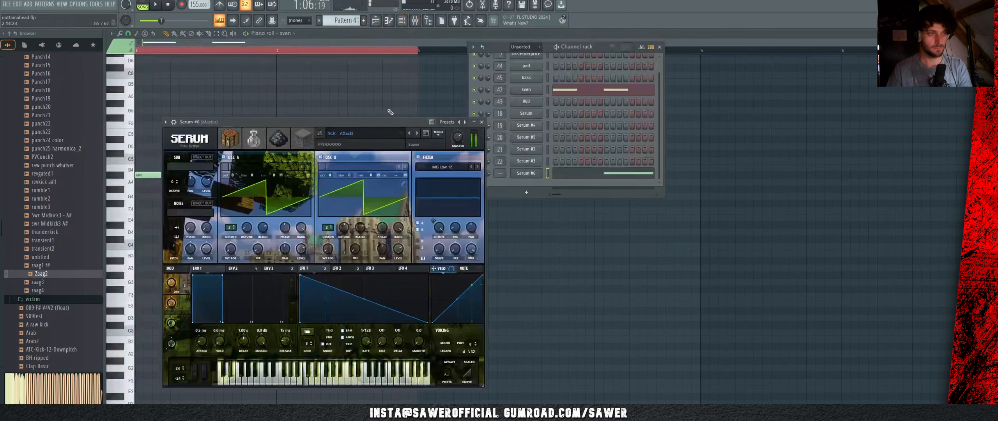
key("z")
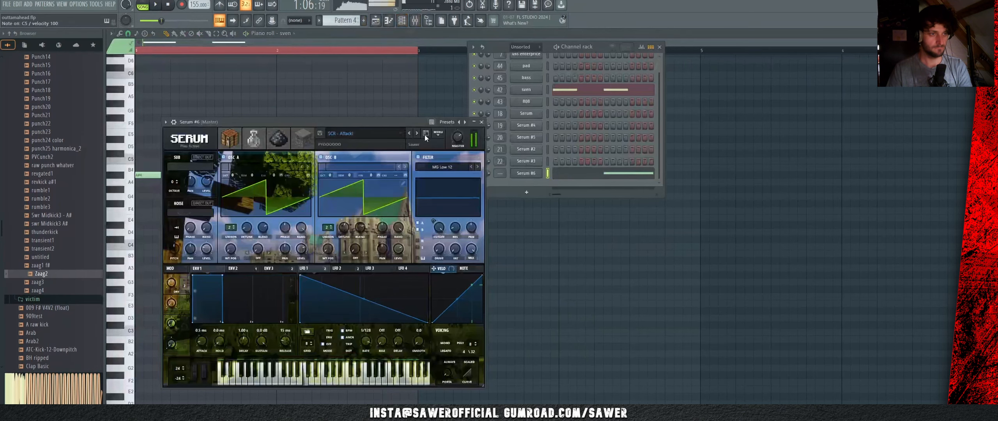
left_click(417, 133)
left_click(417, 133)
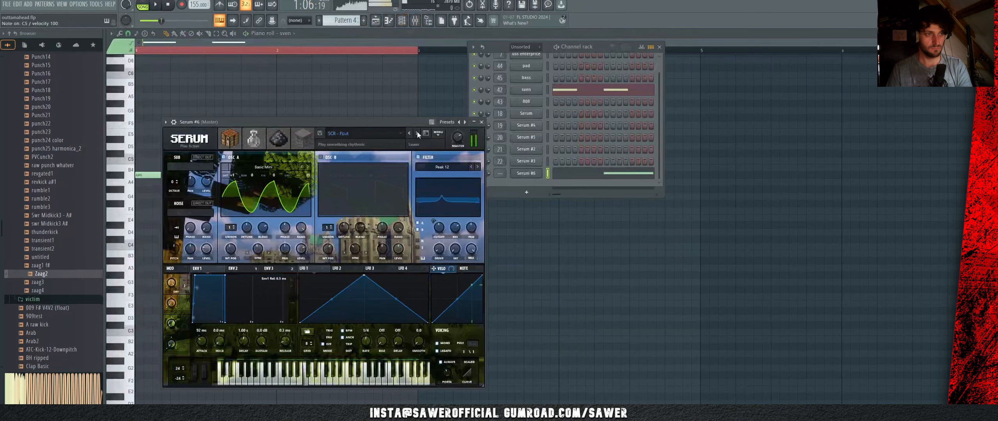
left_click(417, 133)
key("space")
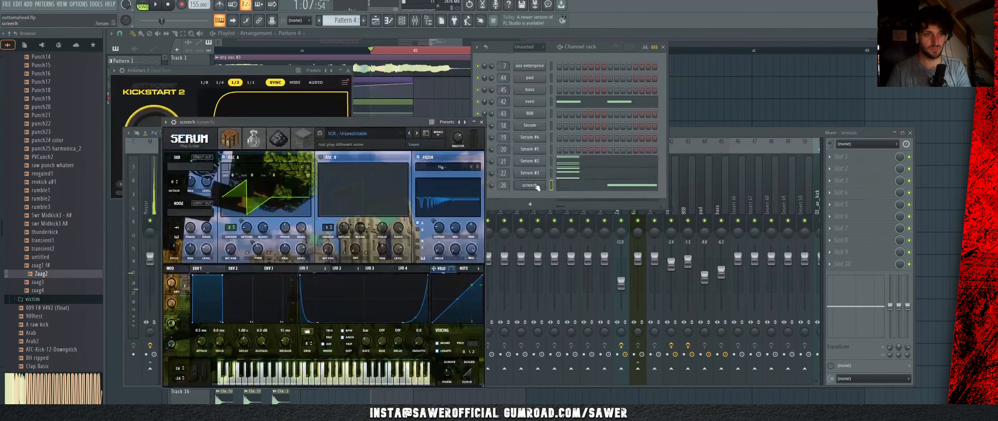
Step: Compare neighbouring presets for the screech channel during playback and settle on SCR - Polytheist
left_click(417, 133)
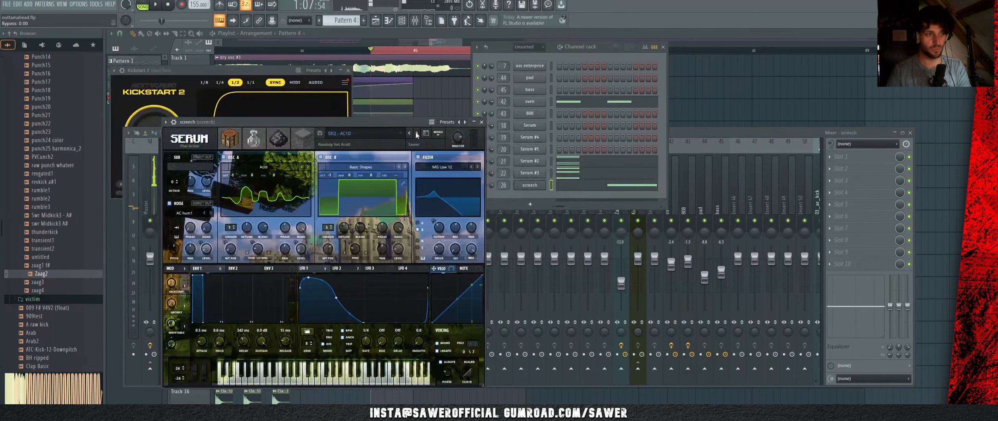
left_click(408, 133)
key("space")
left_click(409, 133)
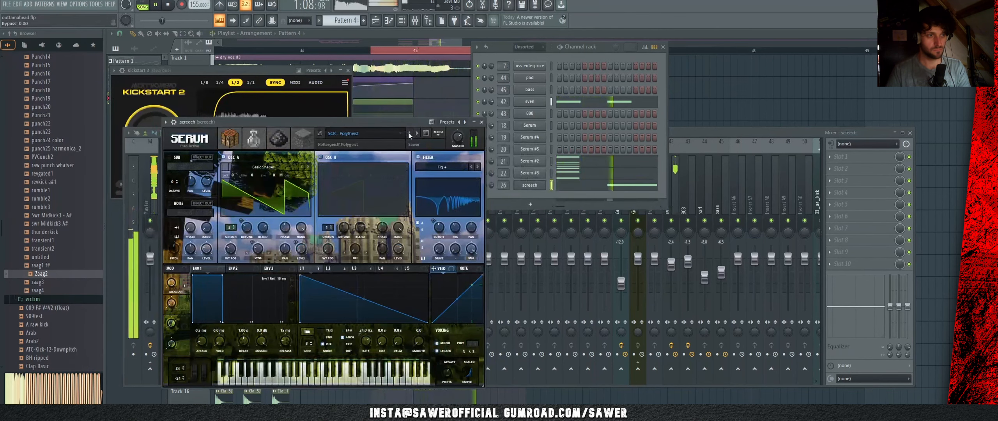
key("space")
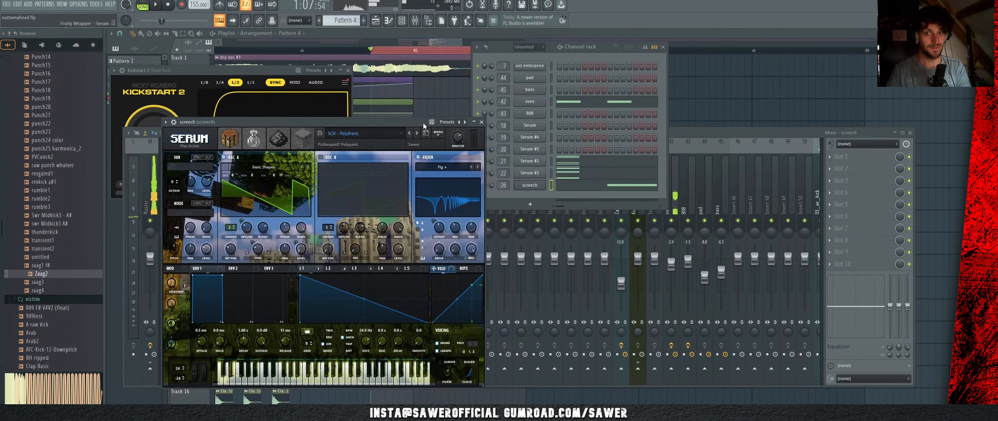
Step: Close all open windows and select the playlist time range from bar 45 to bar 47
key("F12")
left_click_drag(415, 51, 639, 51)
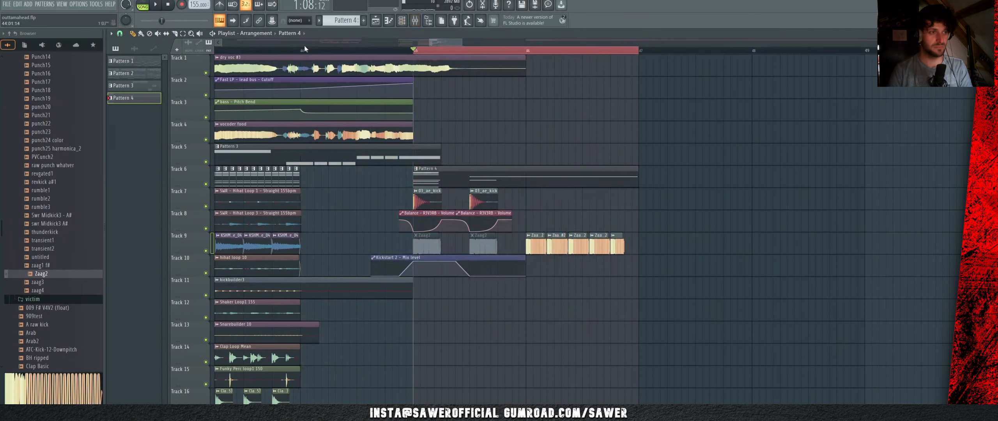
Step: Select bars 45 to 47 and create an automation clip for the Fruity Balance volume on the R3V3RB track
left_click_drag(301, 50, 638, 51)
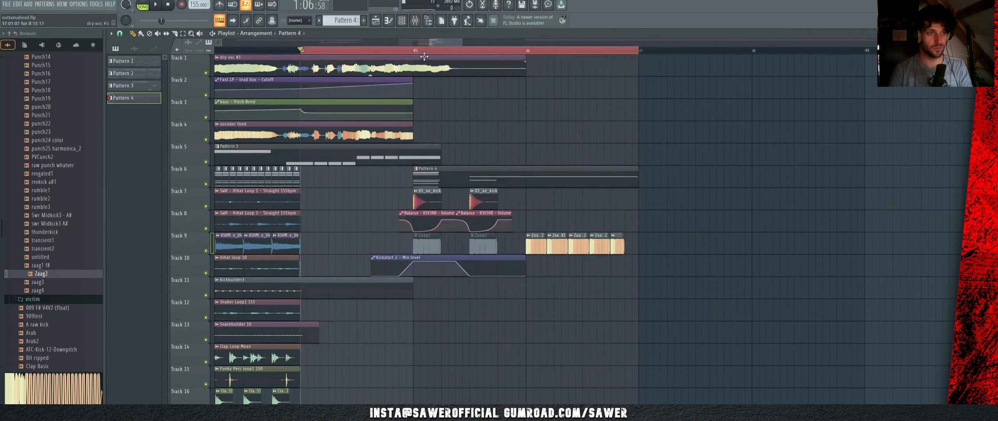
left_click_drag(415, 51, 636, 49)
left_click(417, 23)
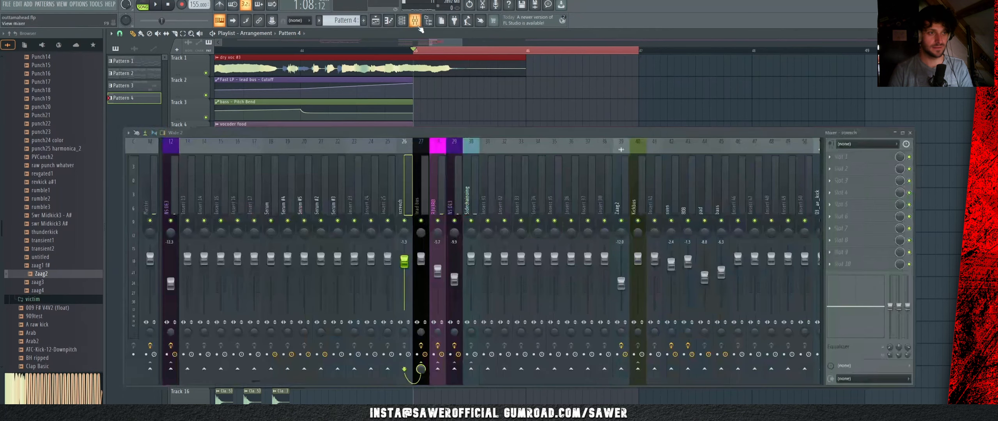
left_click(440, 189)
left_click(870, 204)
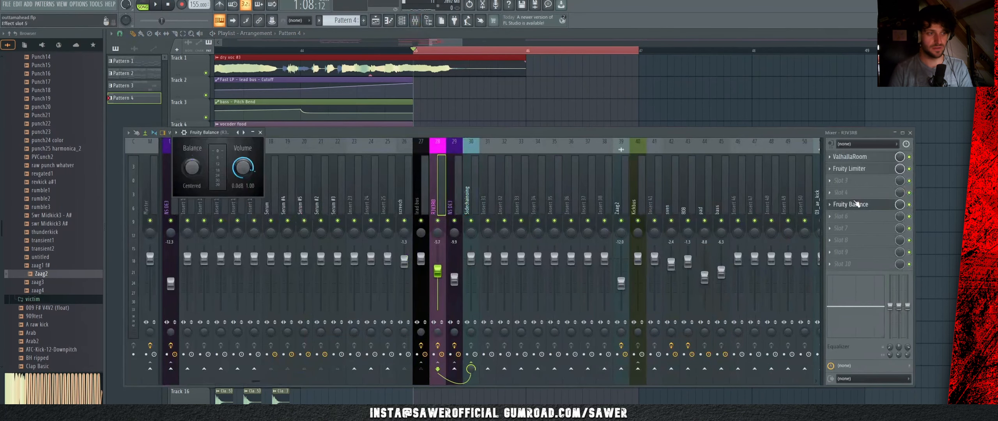
right_click(251, 171)
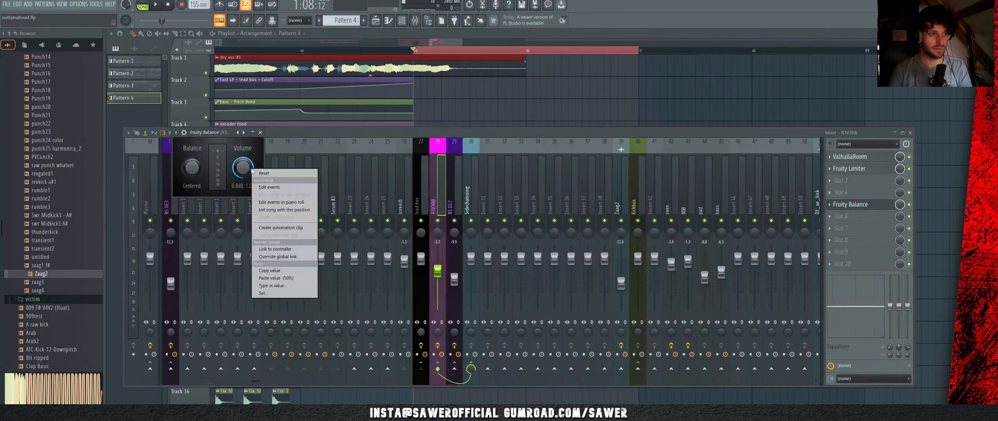
left_click(276, 229)
Step: Link the Fruity Balance volume on the delay track beside R3V3RB to the Balance - R3V3RB - Volume #2 controller
left_click(452, 191)
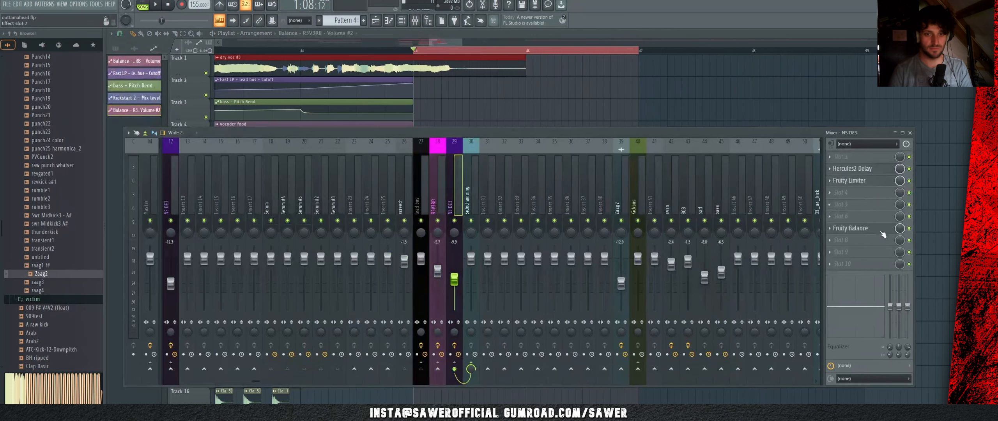
left_click(842, 228)
right_click(202, 128)
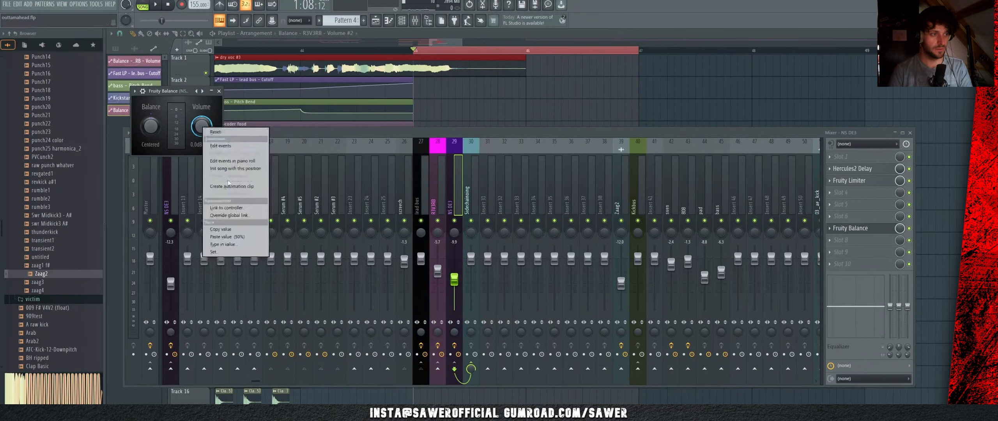
left_click(236, 208)
left_click(476, 202)
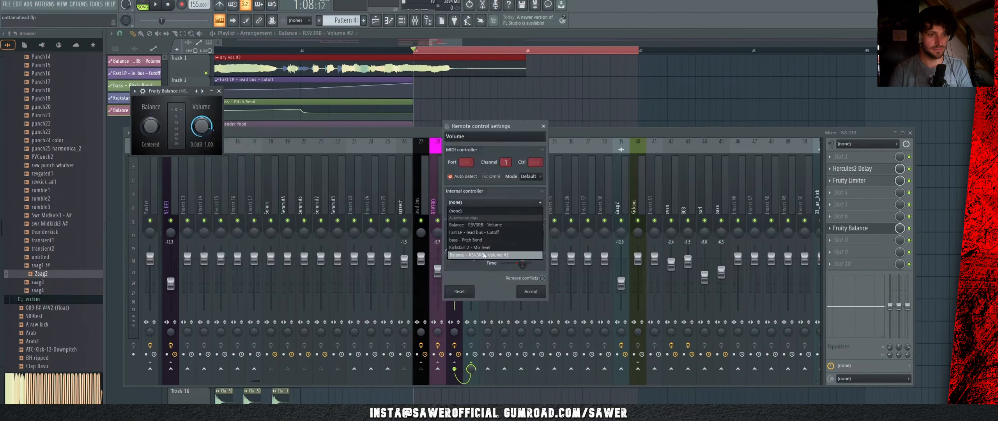
left_click(483, 255)
left_click(537, 292)
Step: Shape the linked volume clip to hold its starting level until bar 46, dip, and rise into bar 47, and check it in playback
left_click(617, 97)
scroll(540, 179, "down", 3)
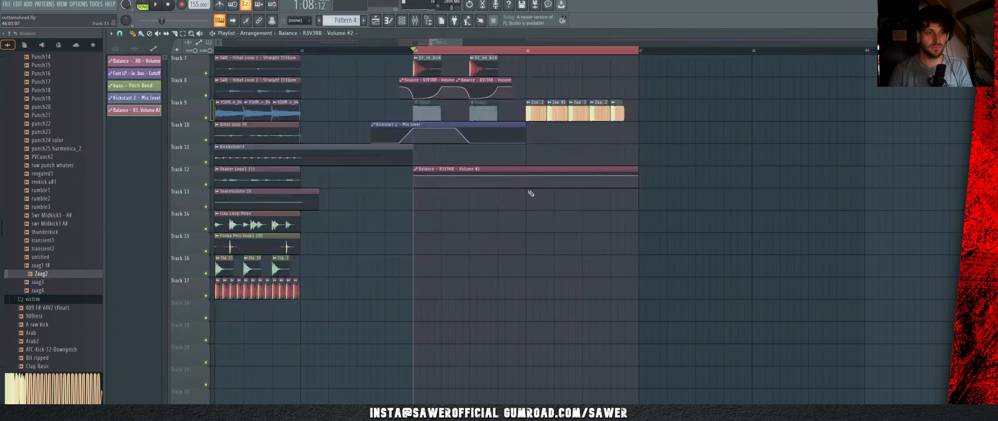
right_click(415, 175)
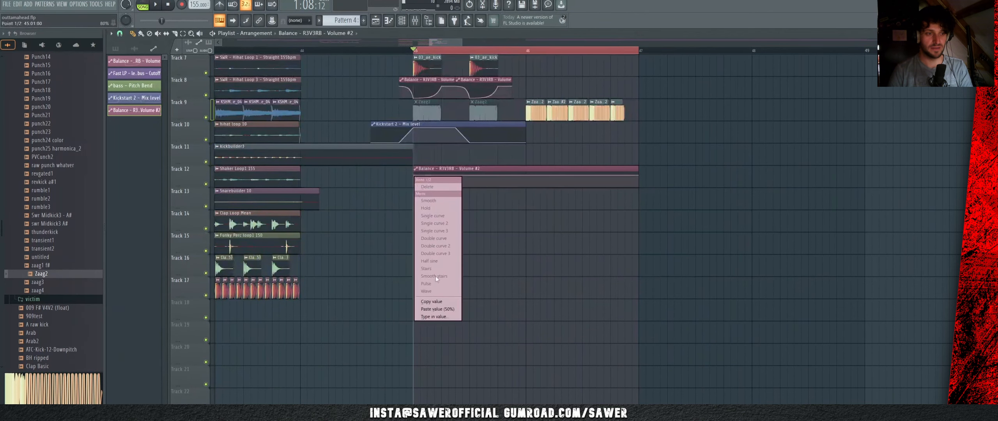
left_click(448, 302)
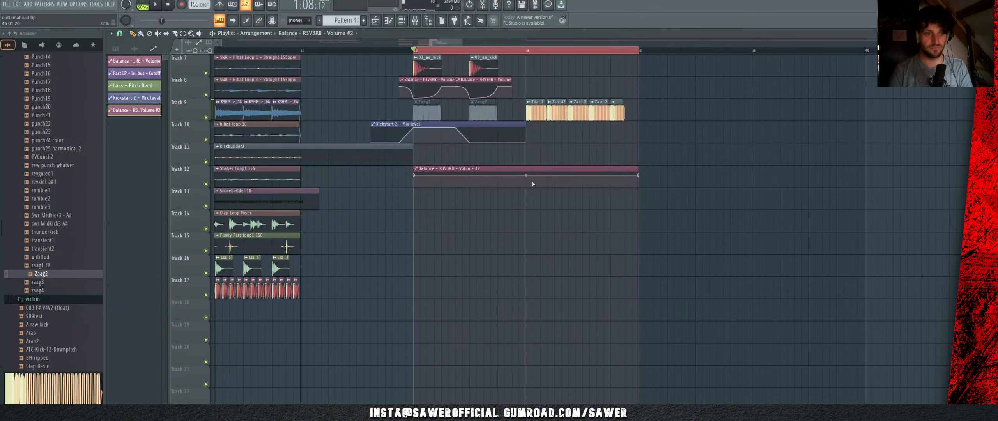
right_click(527, 180)
left_click(556, 310)
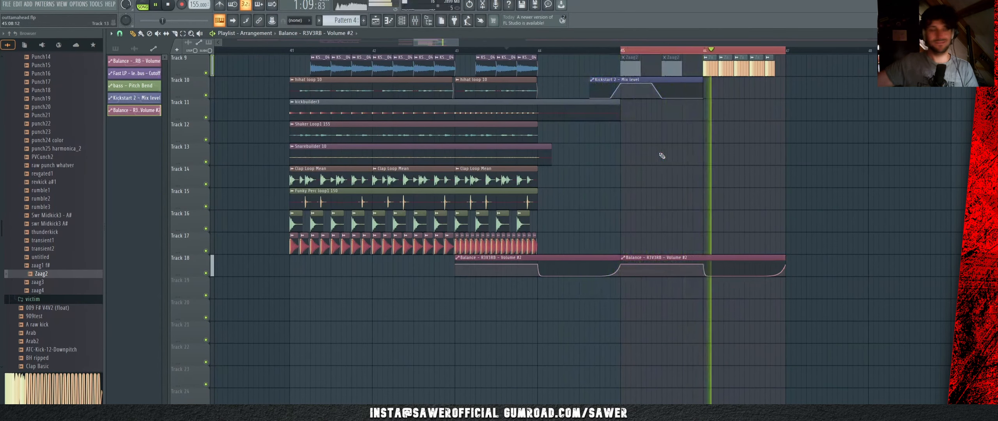
key("space")
Step: Add a Fruity parametric EQ 2 to the lead bus, turn band 1 into a raised high-pass filter and play the result
left_click(416, 22)
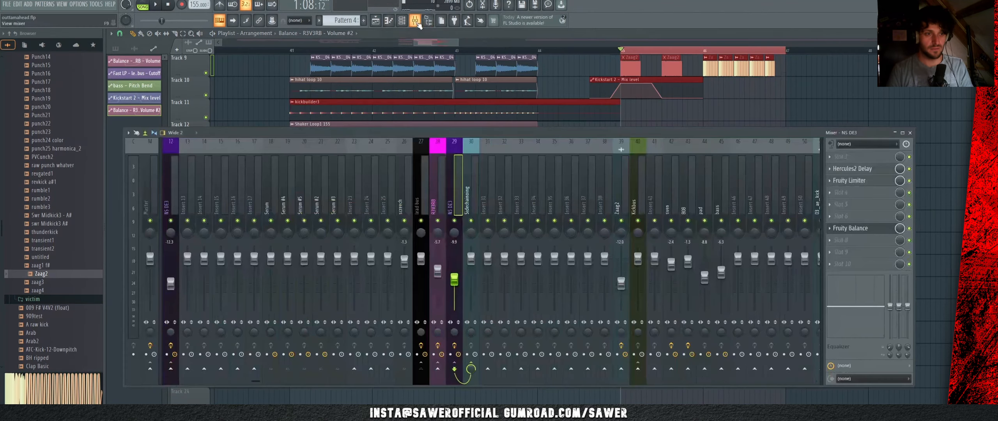
key("Left")
key("Left")
left_click(858, 217)
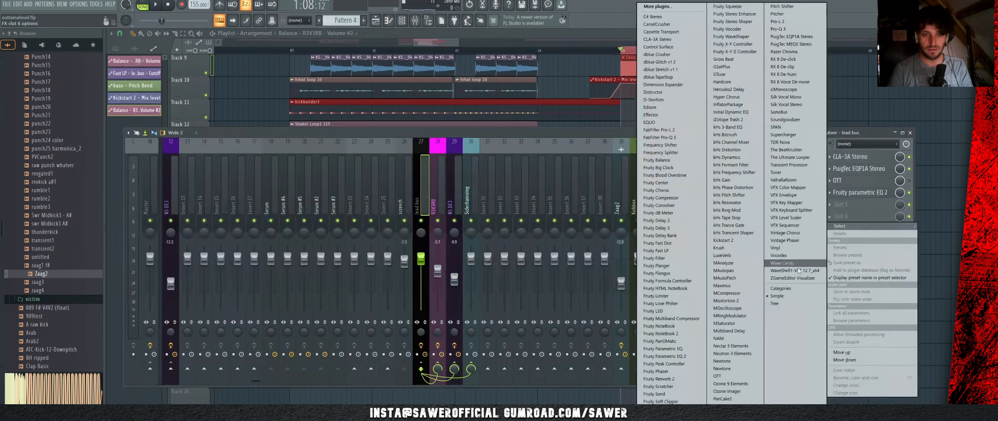
left_click(652, 356)
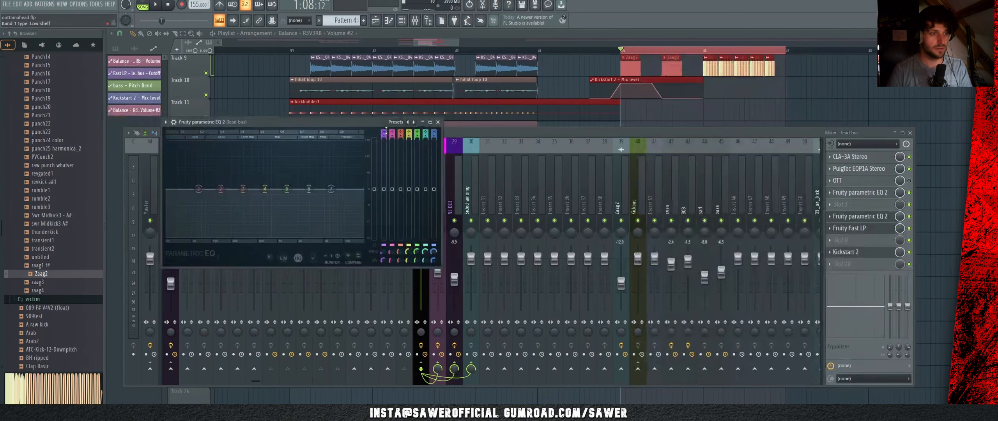
scroll(386, 131, "down", 2)
scroll(382, 262, "down", 3)
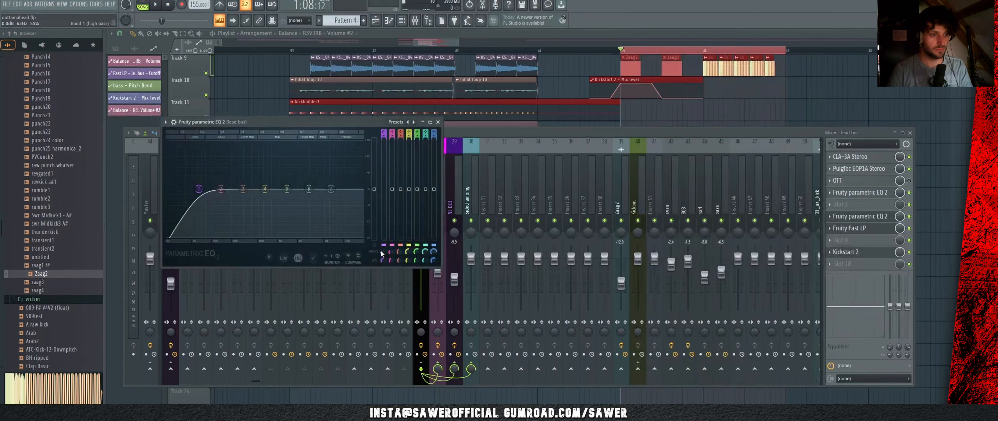
mouse_move(383, 253)
left_mouse_down()
mouse_move(383, 232)
mouse_move(383, 249)
left_mouse_up()
key("space")
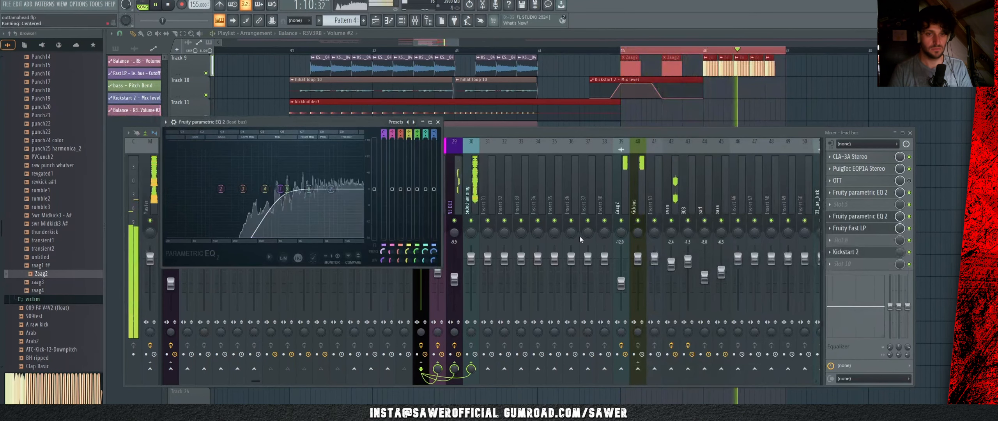
key("space")
Step: Set the new lead bus equalizer's mix to 0%, automate it over bars 45 to 47 with a rise after bar 46, and play it
left_click_drag(900, 217, 901, 219)
right_click(901, 217)
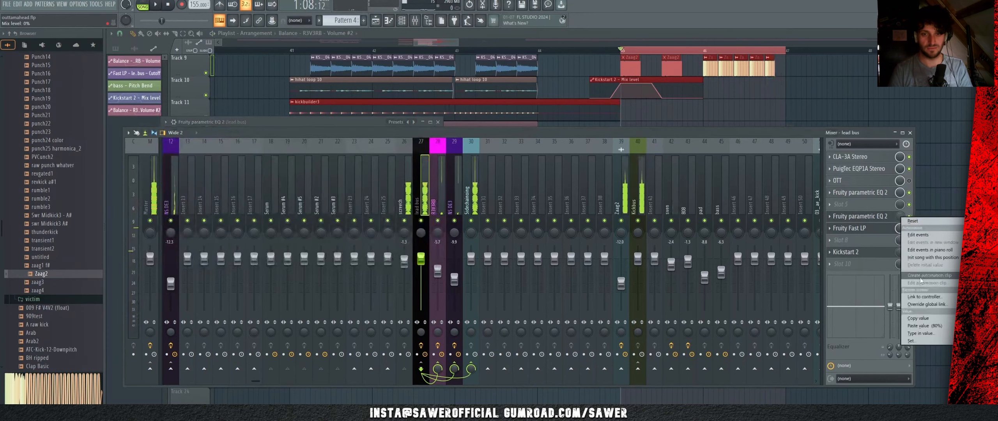
left_click(929, 276)
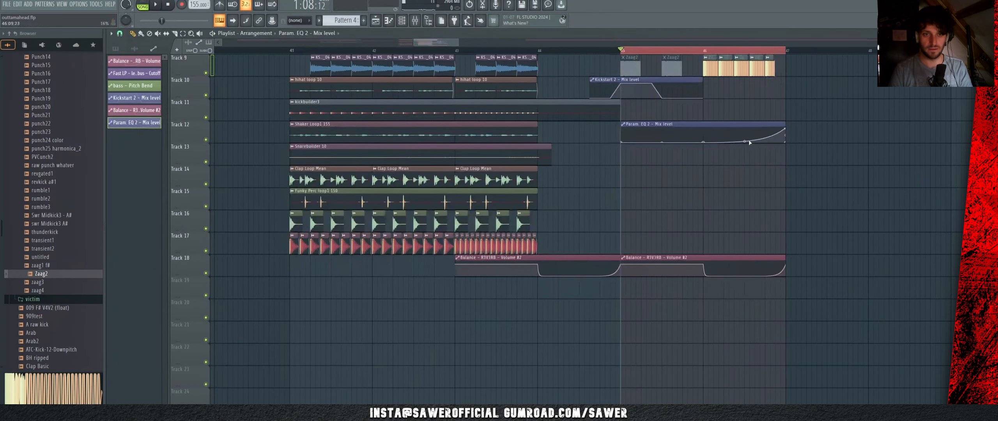
key("space")
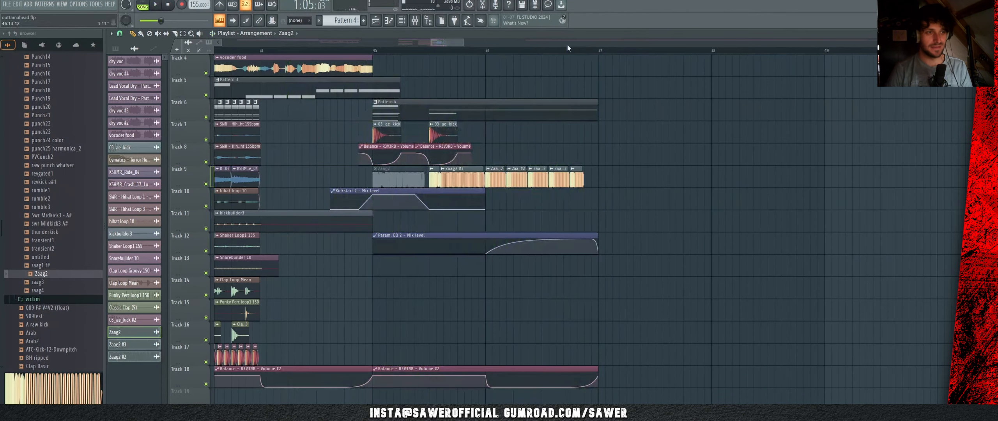
Step: Add a Fruity Balance to an empty effect slot on the Master track
left_click(415, 21)
left_click(153, 177)
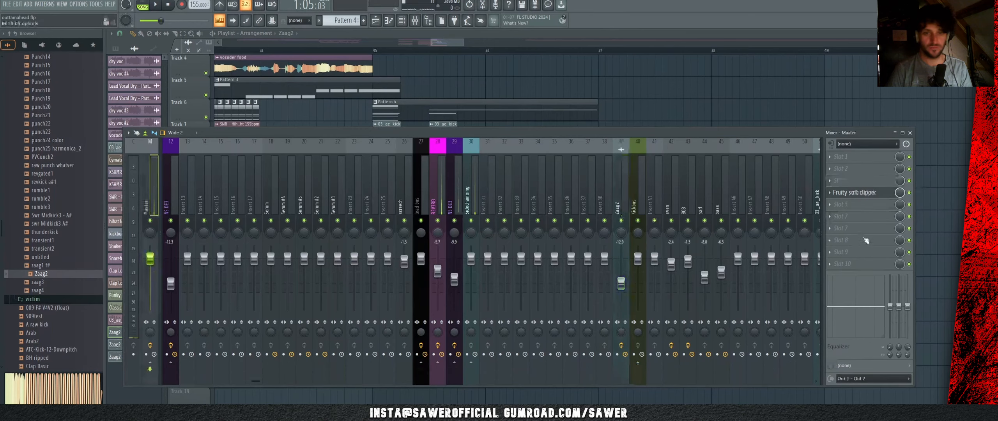
left_click(842, 228)
left_click(683, 161)
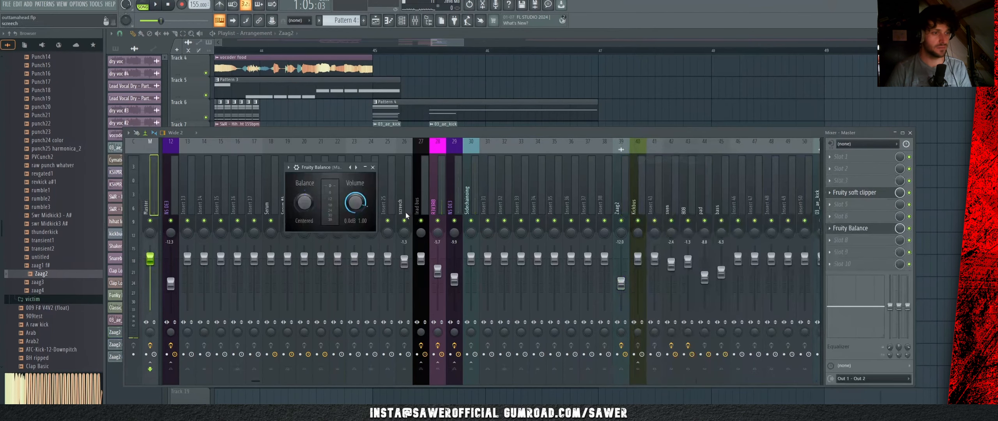
Step: Select bars 45 to 47 and create an automation clip for the Master track's Fruity Balance volume
left_click(444, 101)
left_click_drag(378, 52, 599, 52)
left_click(415, 23)
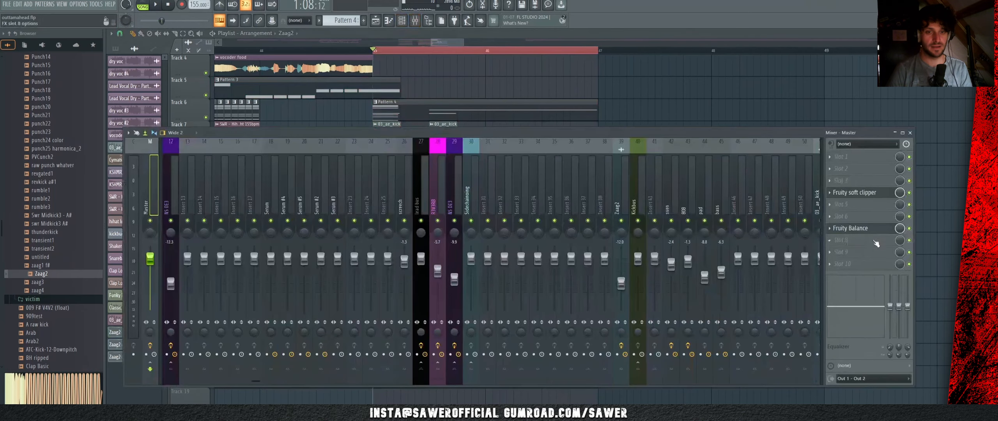
right_click(356, 207)
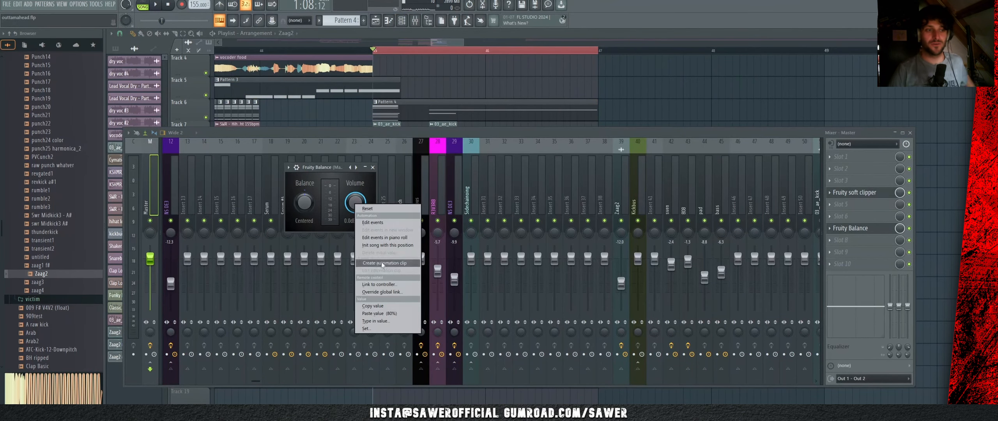
left_click(381, 262)
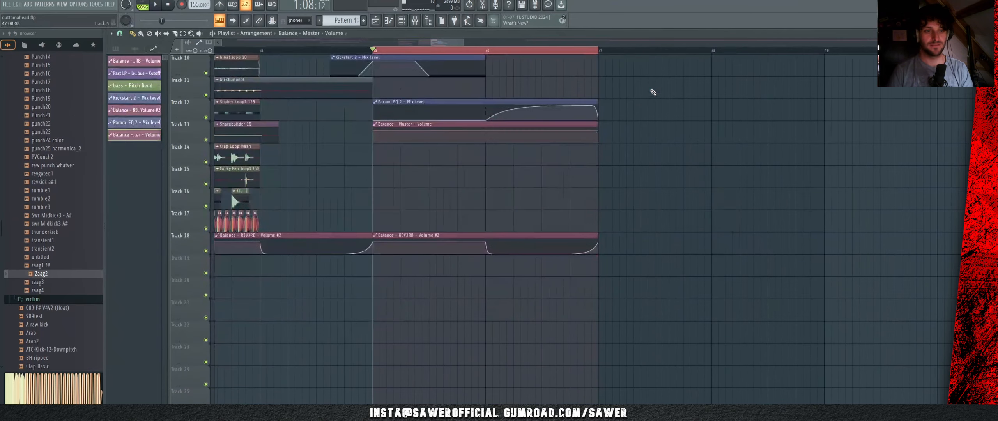
Step: Shape the master volume clip with a short dip to silence that curves back up at bar 47, and play the ending
right_click(374, 132)
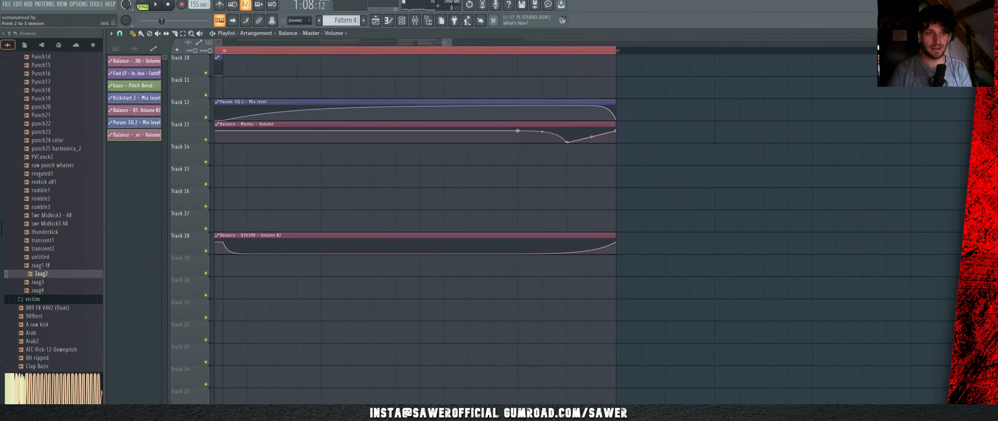
left_click_drag(592, 137, 592, 164)
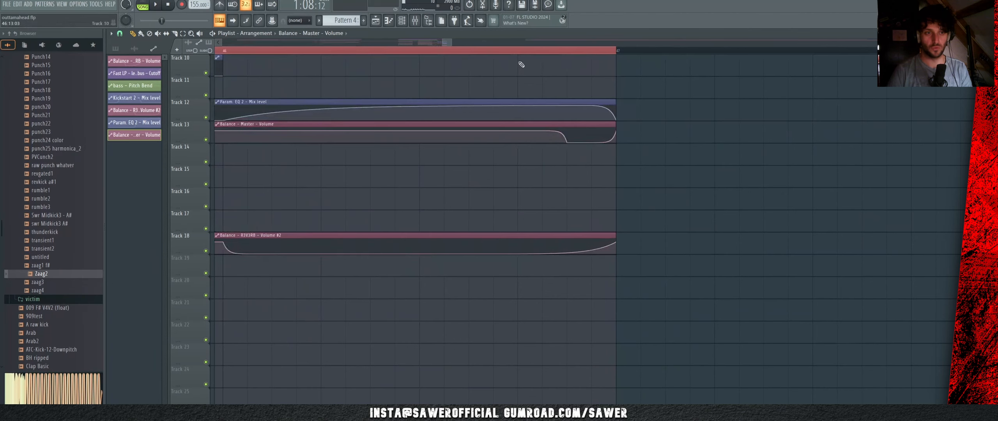
key("space")
scroll(493, 53, "down", 5)
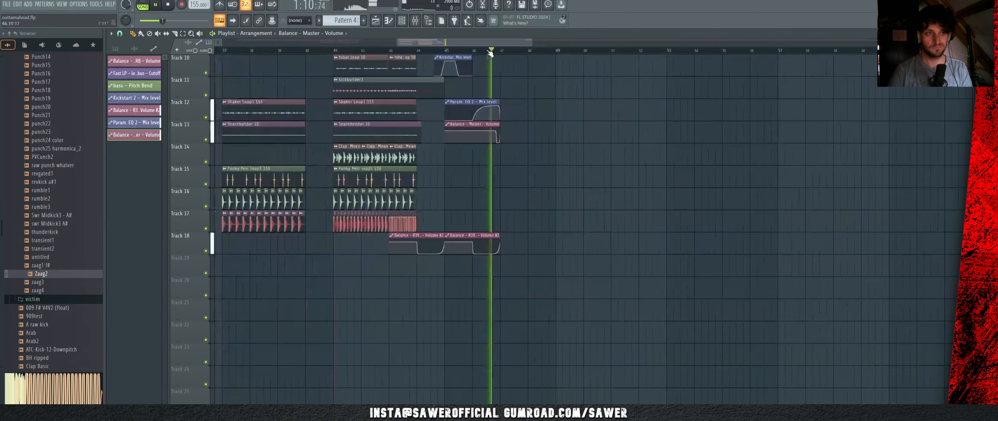
scroll(495, 50, "up", 4)
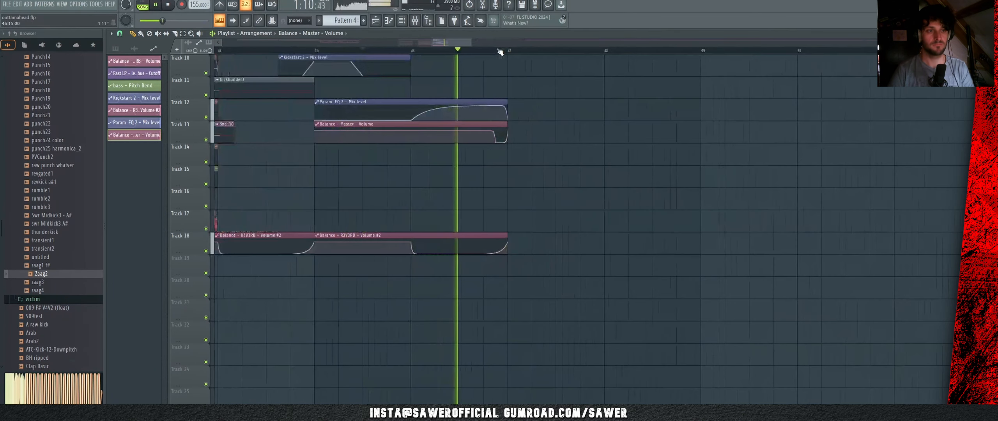
key("space")
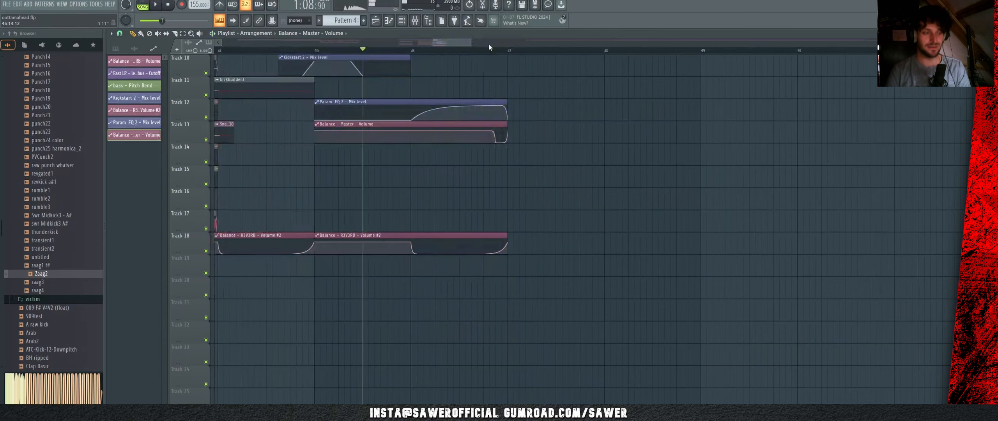
left_click(318, 49)
Step: Audition kick samples in the browser, including Pogo2, Goated2 and Crunch6, to find a kick for bar 47
scroll(624, 148, "up", 4)
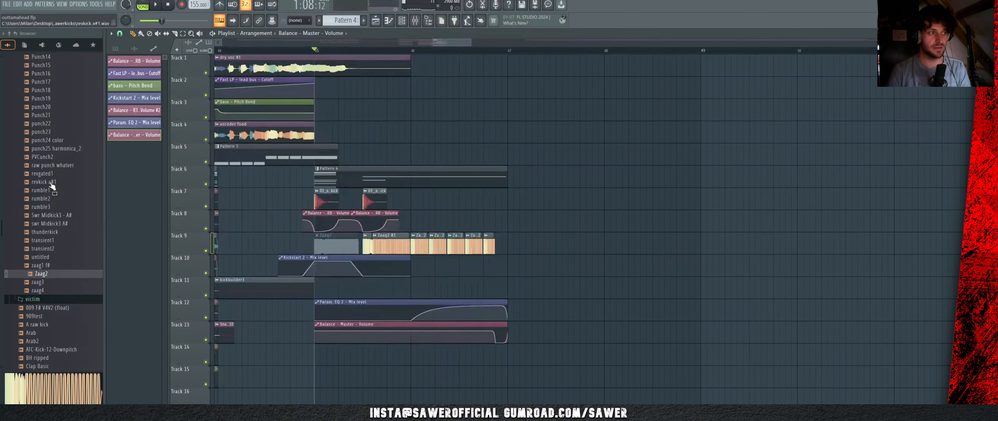
scroll(47, 208, "up", 10)
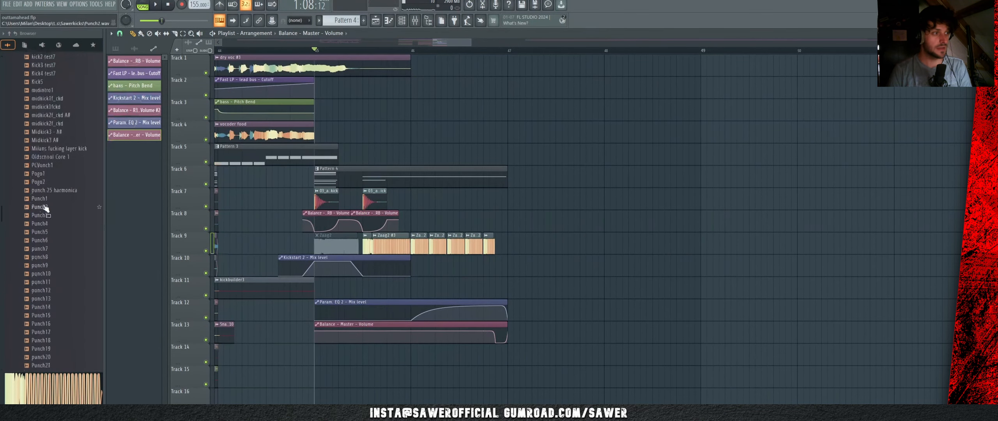
left_click(54, 184)
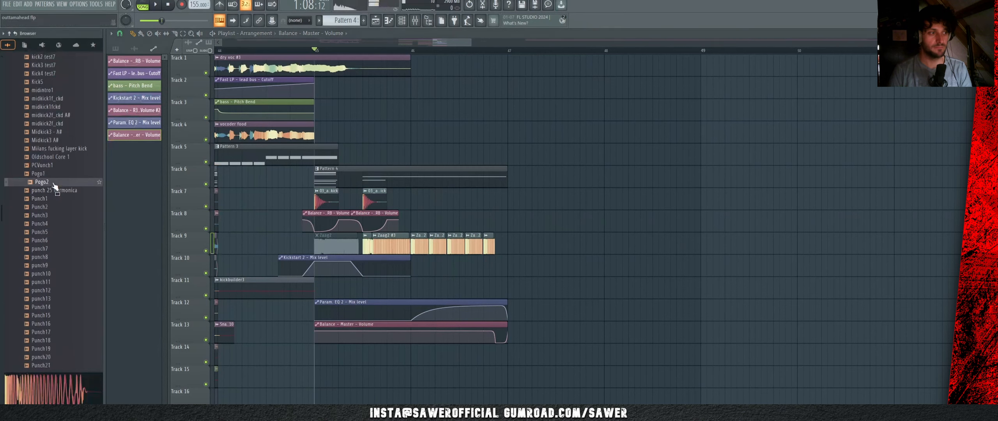
scroll(54, 187, "up", 6)
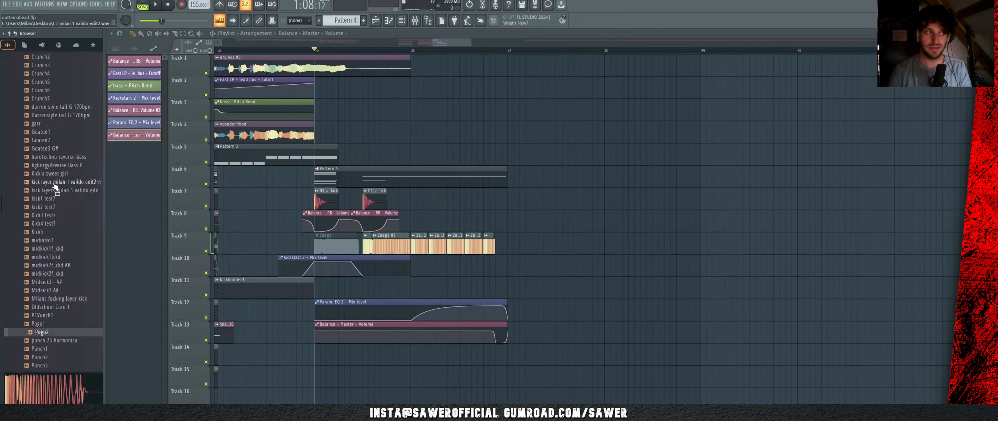
left_click(60, 143)
scroll(57, 164, "up", 4)
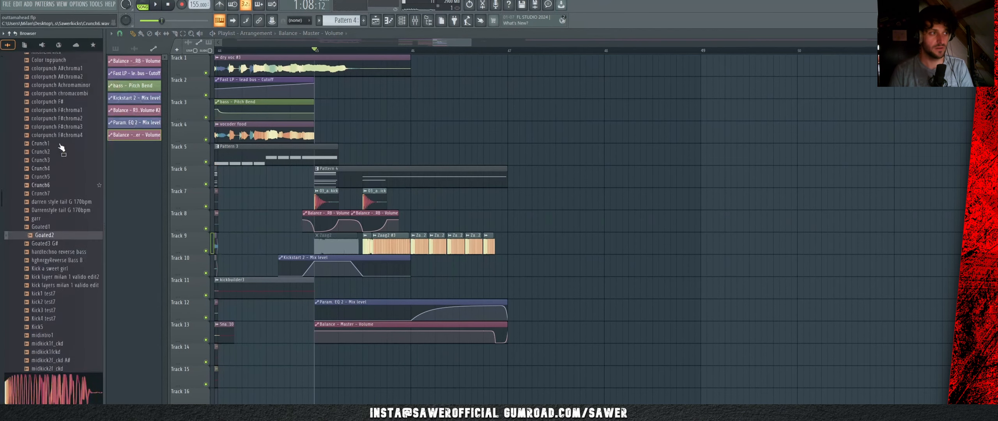
left_click(59, 190)
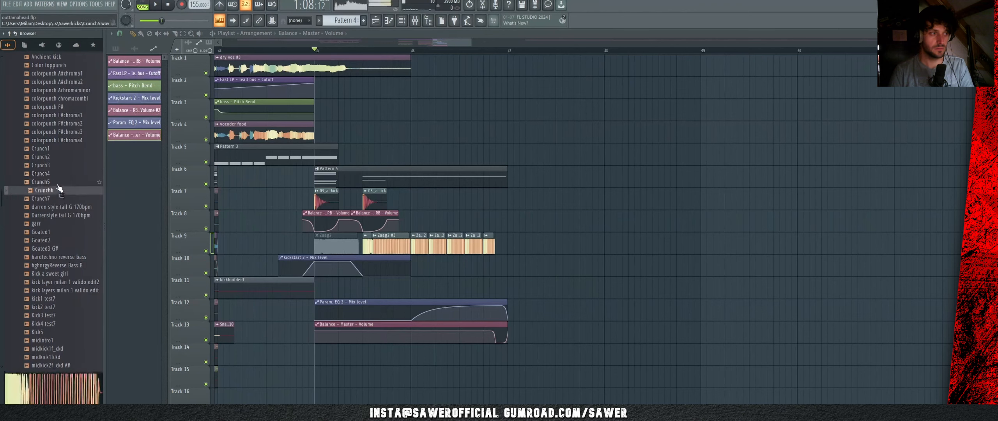
left_click(57, 173)
scroll(57, 230, "down", 10)
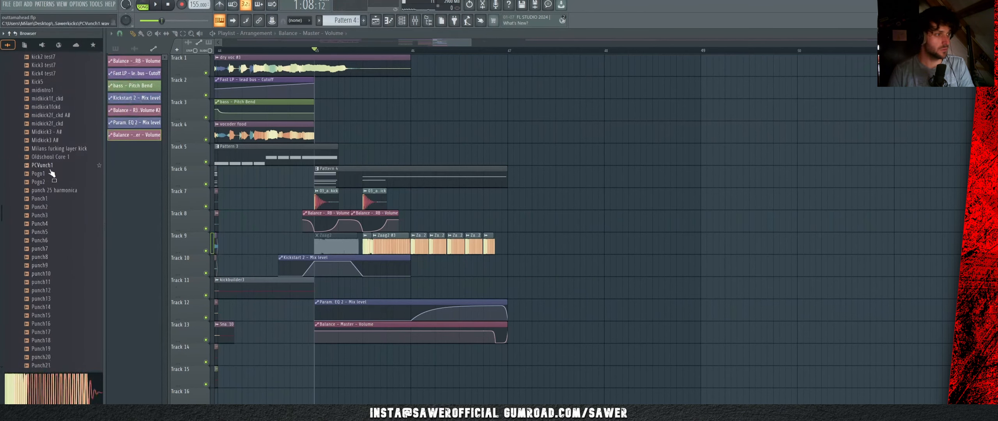
Step: Place the Pogo2 kick on Track 4 and repeat it in groups of seven from bar 47 to bar 51, and play it
left_click(52, 173)
left_click(51, 182)
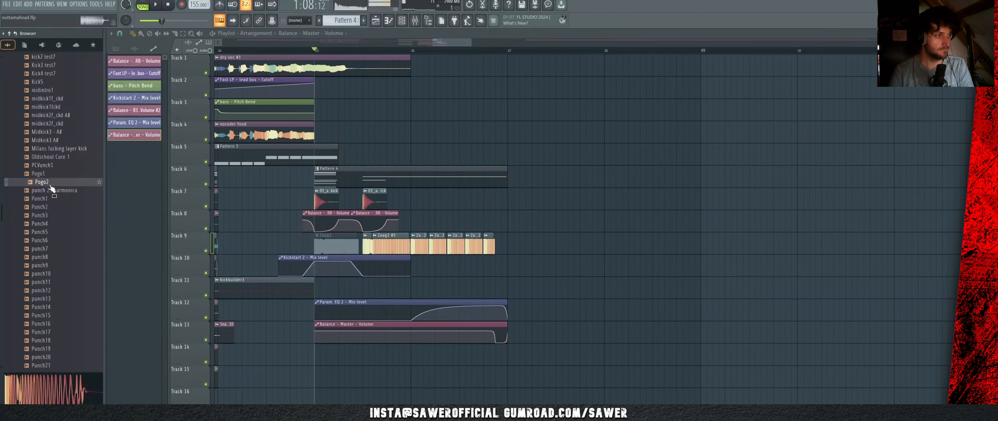
left_click_drag(48, 188, 510, 87)
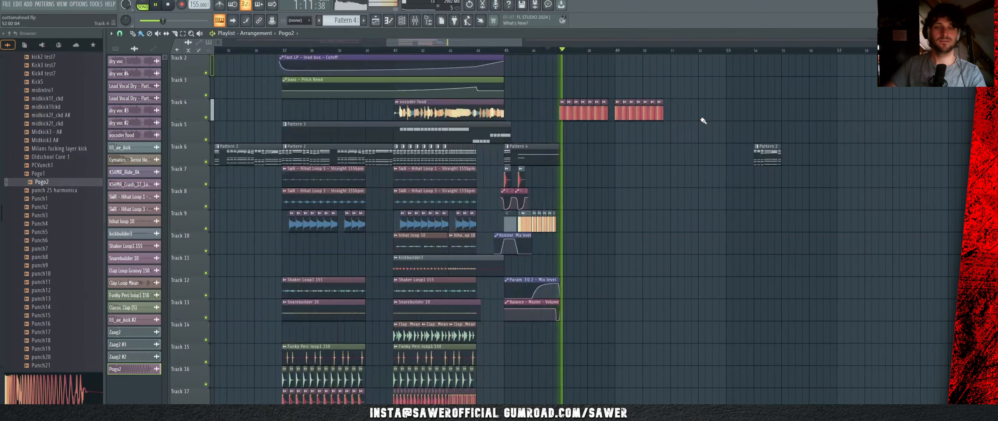
key("space")
Step: Create Pattern 5 and place it on Track 5 as an eight-bar clip from bar 47 to bar 55
key("F4")
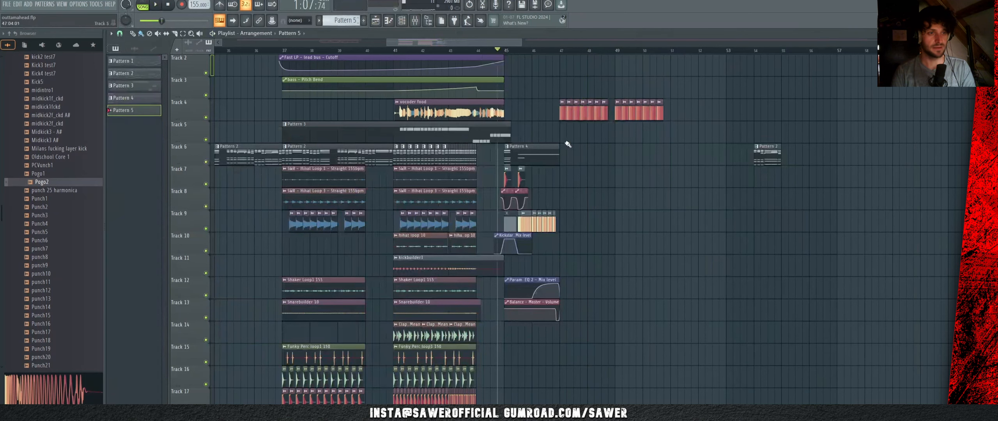
left_click_drag(592, 132, 765, 125)
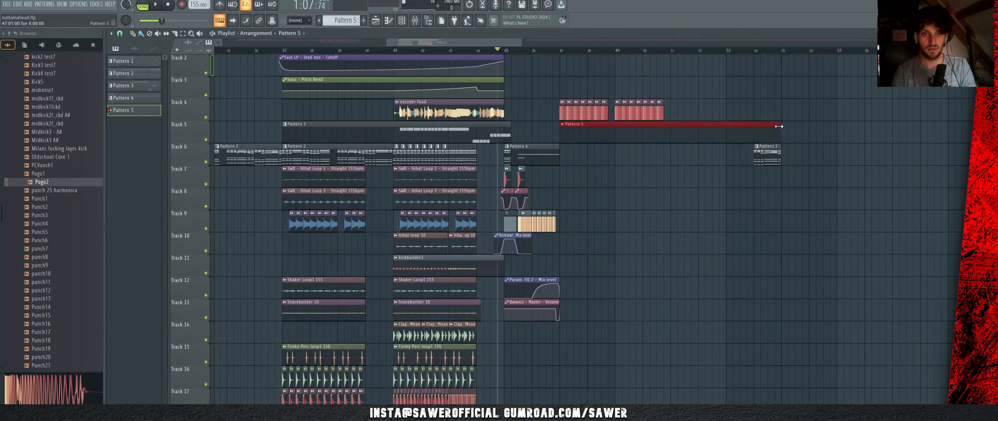
left_click(547, 165)
left_click(403, 21)
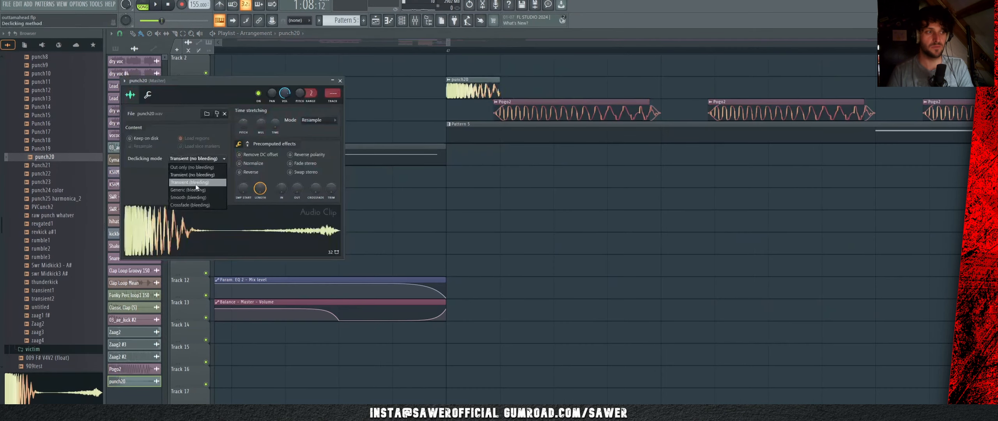
Step: Set the punch20 clip's declicking mode to Generic (bleeding), and loop the first beat of bar 47 to play the layered kick
left_click(197, 190)
left_click(340, 81)
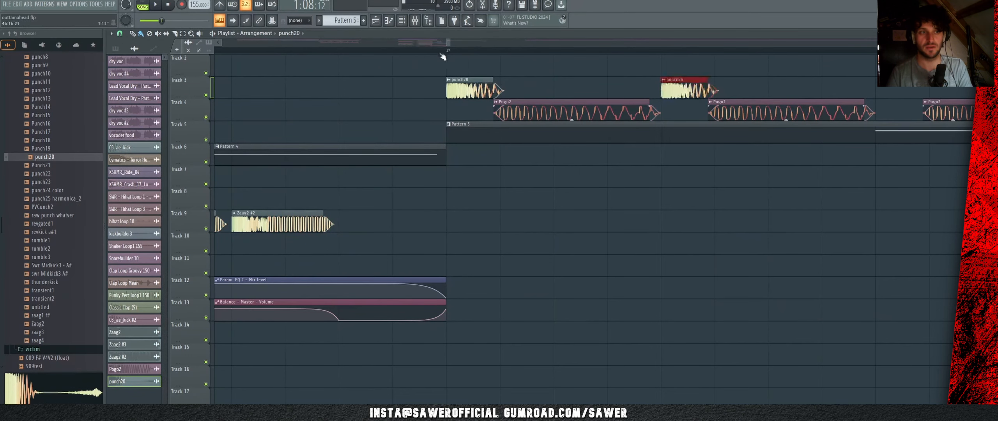
scroll(442, 57, "down", 3)
left_click_drag(458, 50, 531, 50)
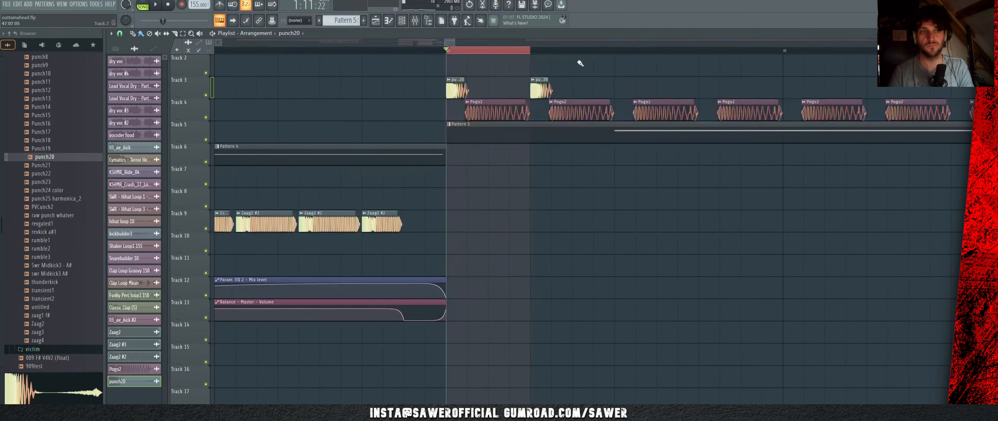
key("space")
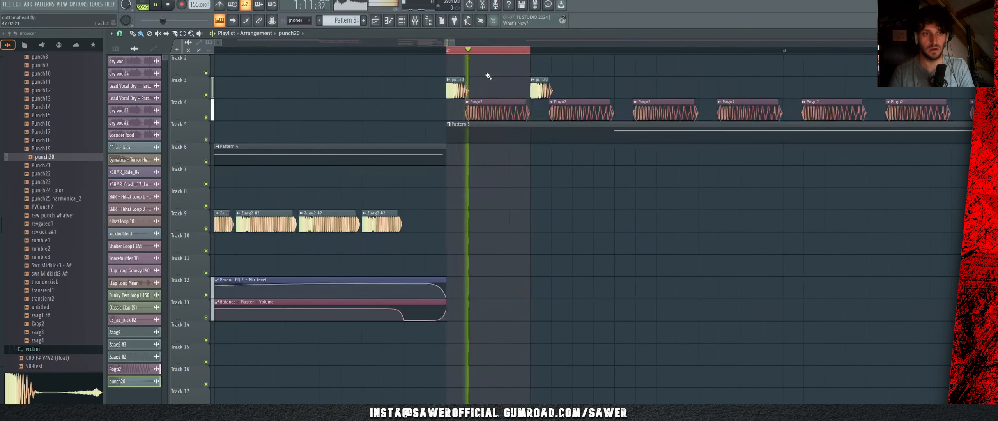
key("space")
Step: Route the punch20 sample to mixer insert 37, lower that track's level and play the kick
left_click(415, 20)
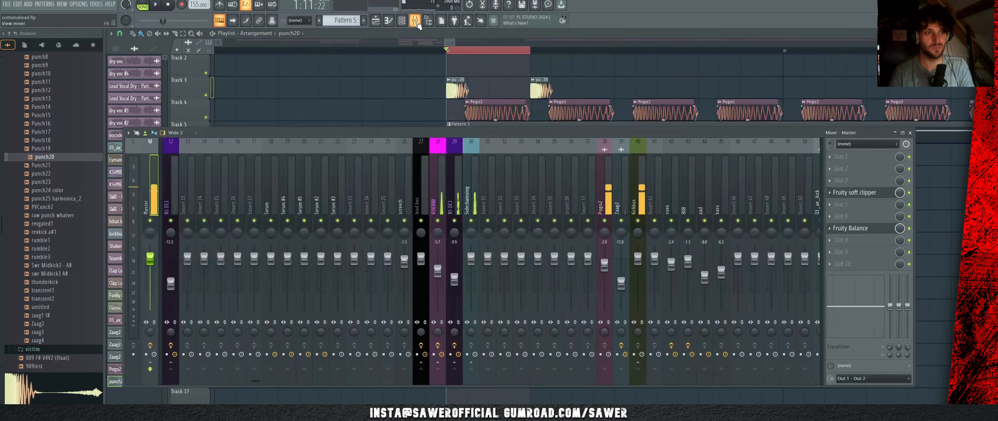
right_click(593, 195)
mouse_move(632, 233)
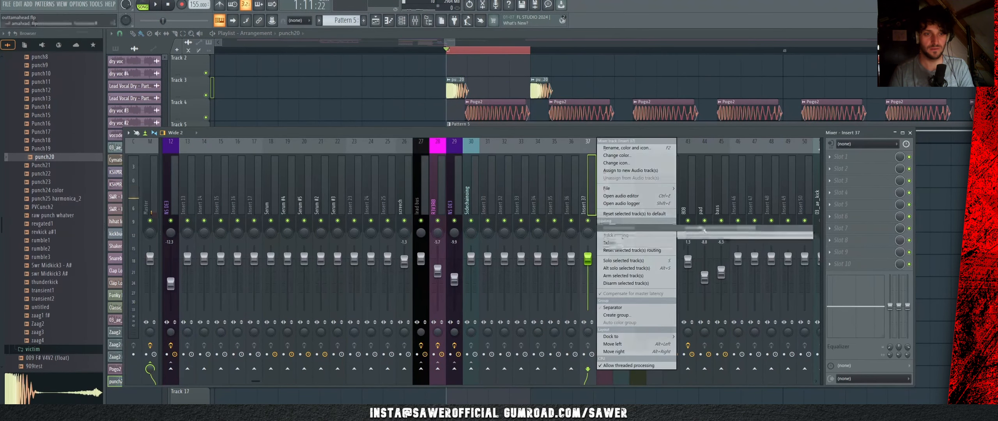
left_click(694, 230)
key("space")
key("space")
left_click_drag(588, 275, 589, 276)
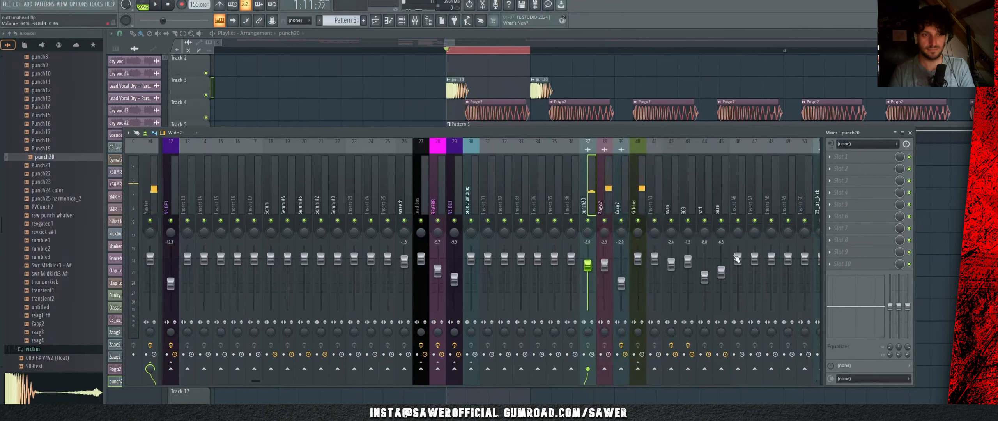
Step: Add Fruity Reeverb 2 to the punch20 mixer track with the The Venue preset, and create an automation clip for its wet level
left_click(843, 204)
left_click(676, 381)
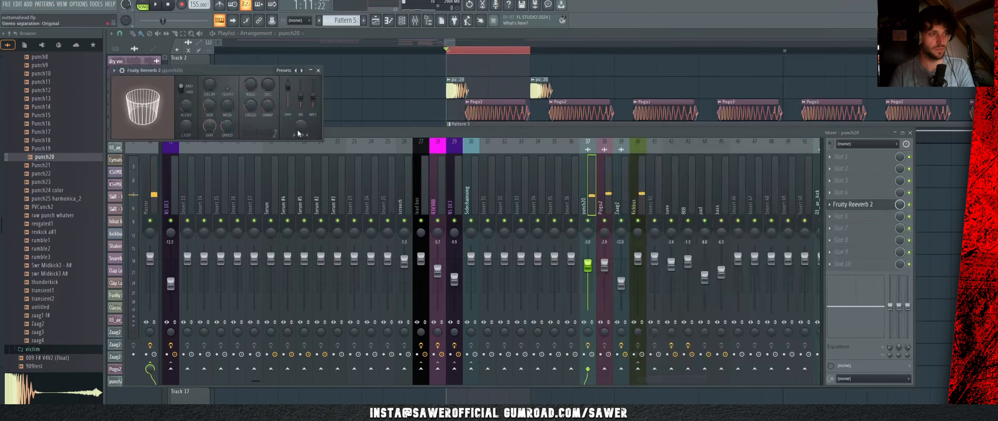
left_click_drag(313, 100, 313, 112)
right_click(312, 103)
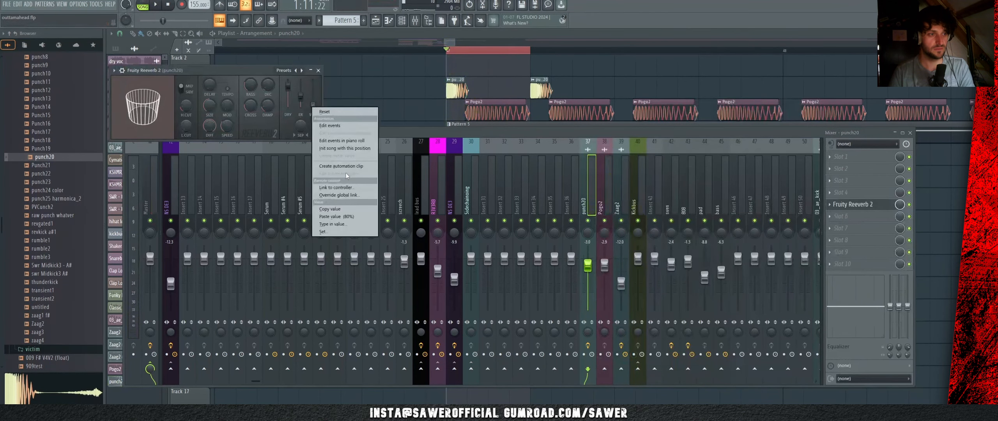
left_click(334, 133)
left_click(297, 70)
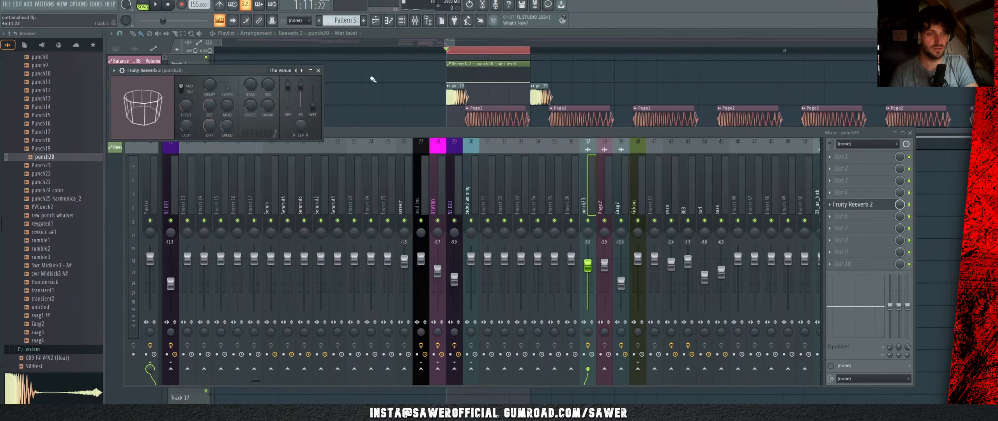
Step: Shape the punch20 reverb wet level to fall after the hit and curve back up, and repeat the clip over the following kicks
left_click(468, 78)
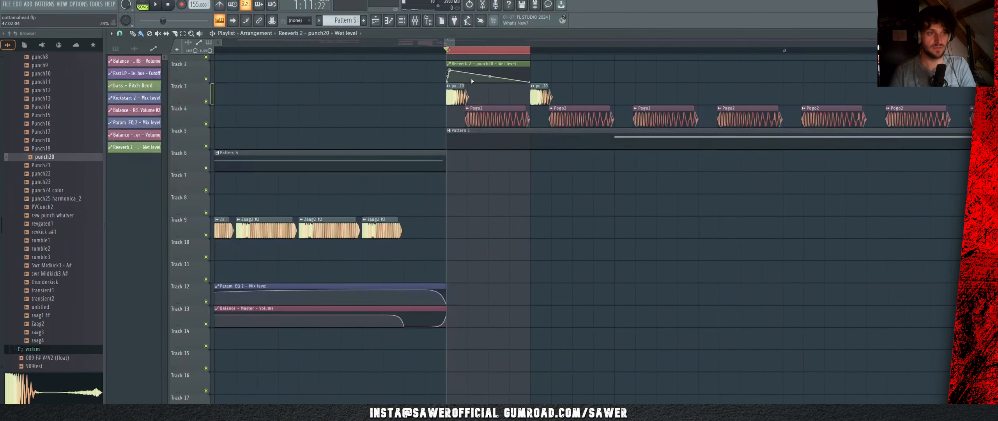
key("space")
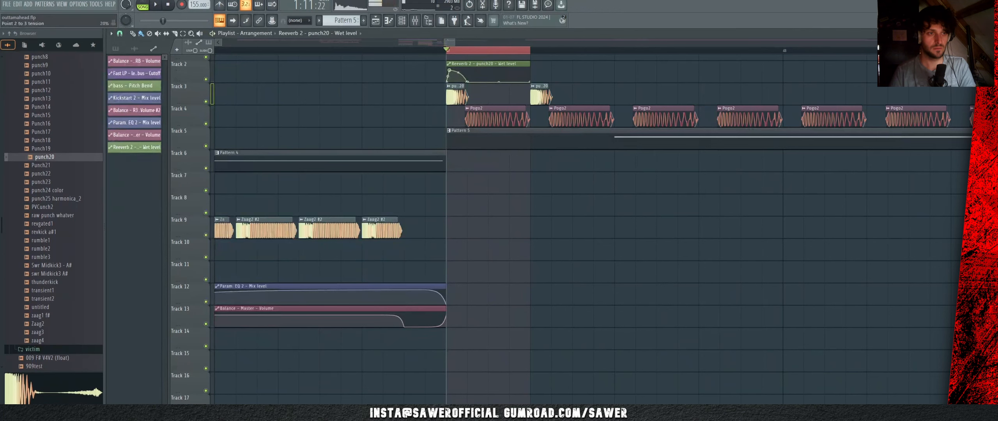
key("space")
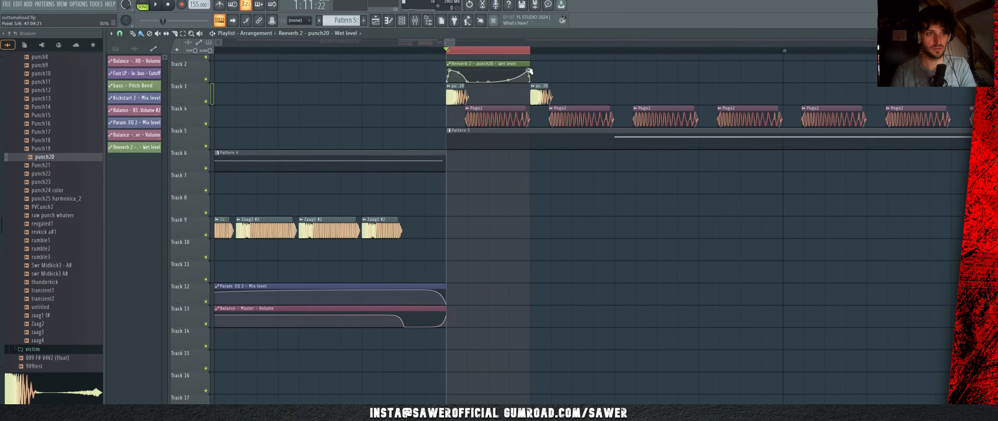
key("space")
scroll(428, 102, "down", 3)
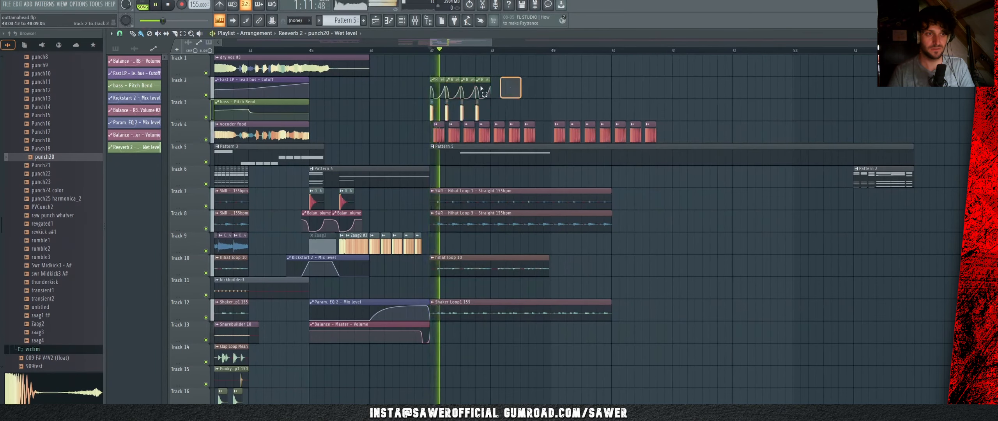
key("ctrl+b")
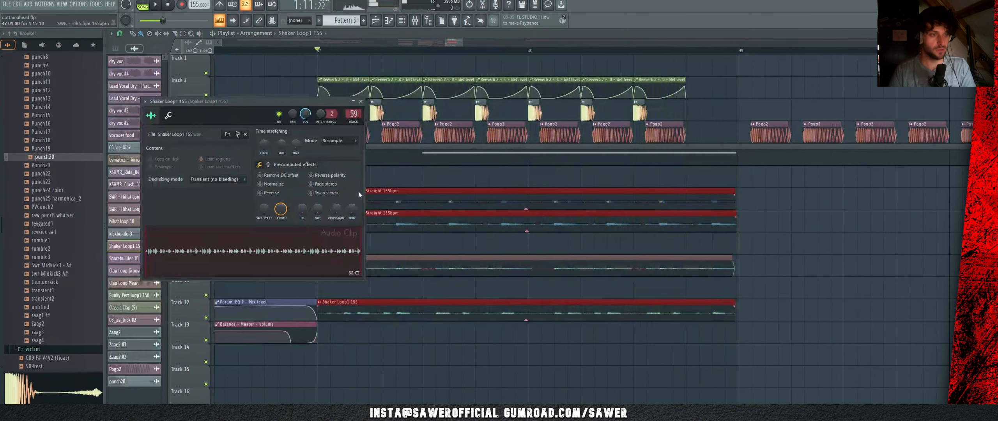
Step: Set the declicking mode of Shaker Loop1 155 and both SWR Hihat loops to Generic (bleeding)
left_click(237, 179)
left_click(219, 211)
left_click(758, 243)
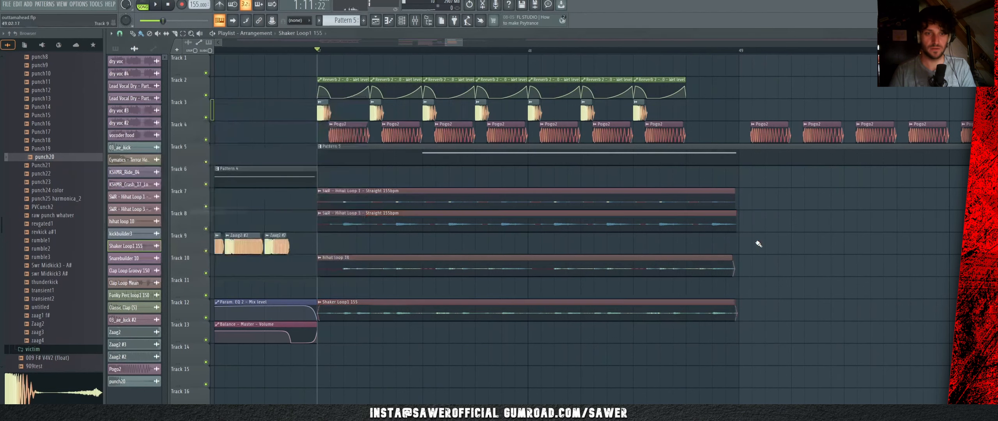
double_click(689, 221)
left_click(253, 221)
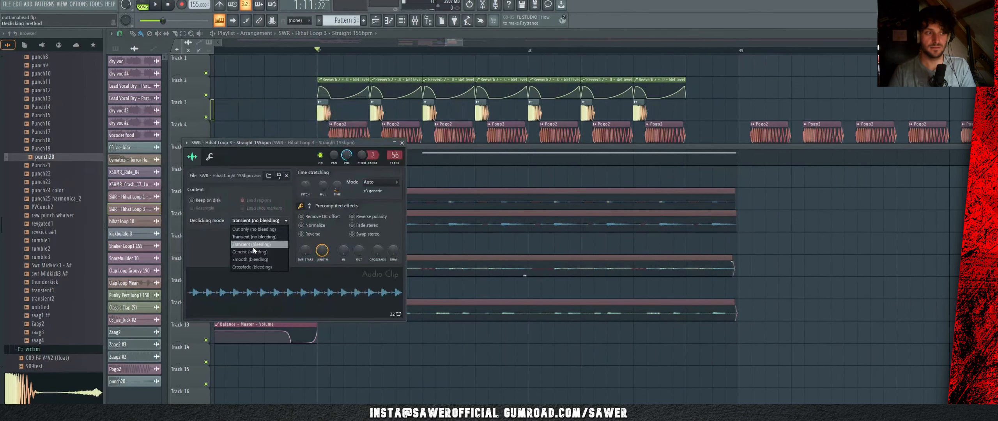
left_click(256, 252)
left_click(696, 197)
double_click(696, 197)
left_click(273, 211)
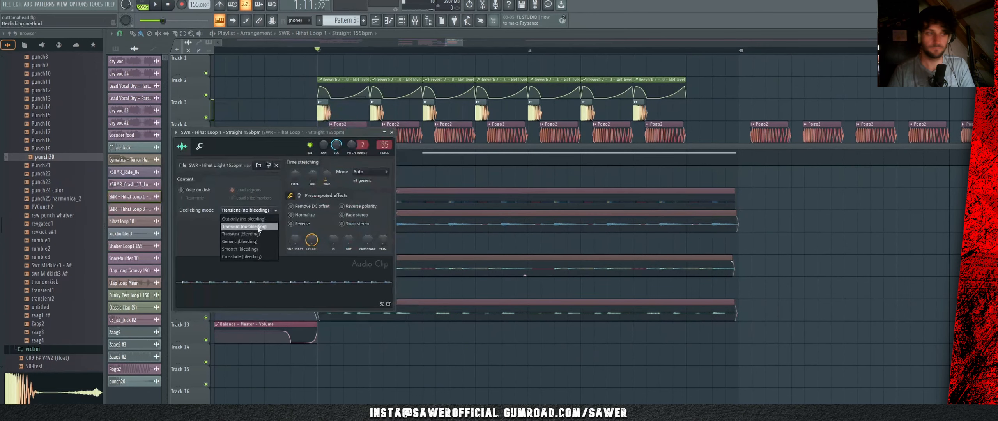
left_click(250, 242)
key("Escape")
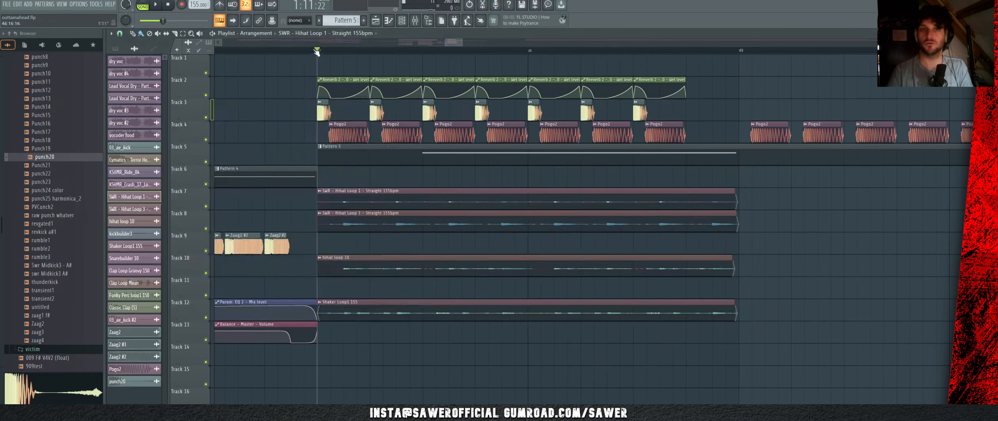
Step: Select the hi-hat and shaker loops, the punch20 kicks and their reverb automation from bar 47, and duplicate them after themselves
scroll(317, 52, "down", 3)
left_click_drag(563, 166, 332, 375)
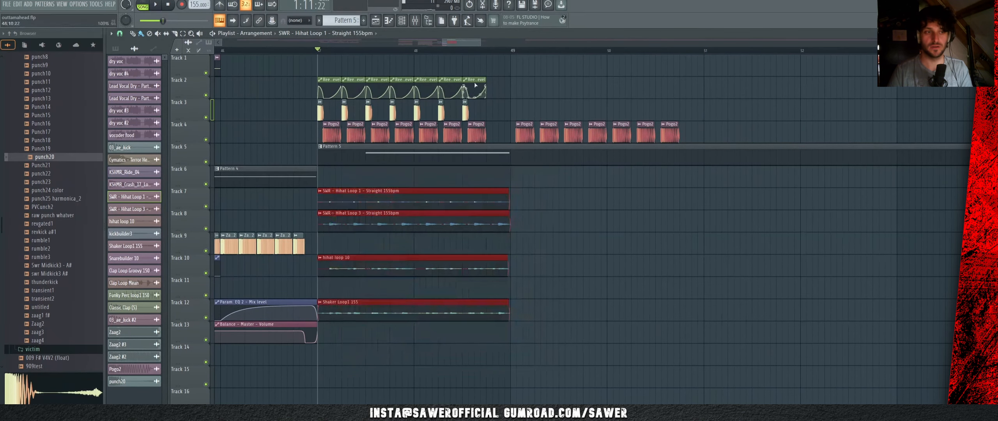
left_click_drag(522, 114, 306, 75)
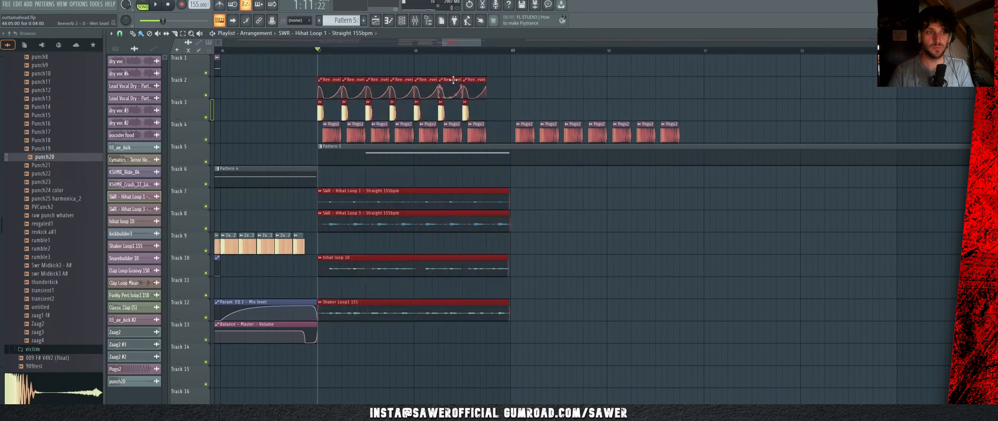
key("ctrl+b")
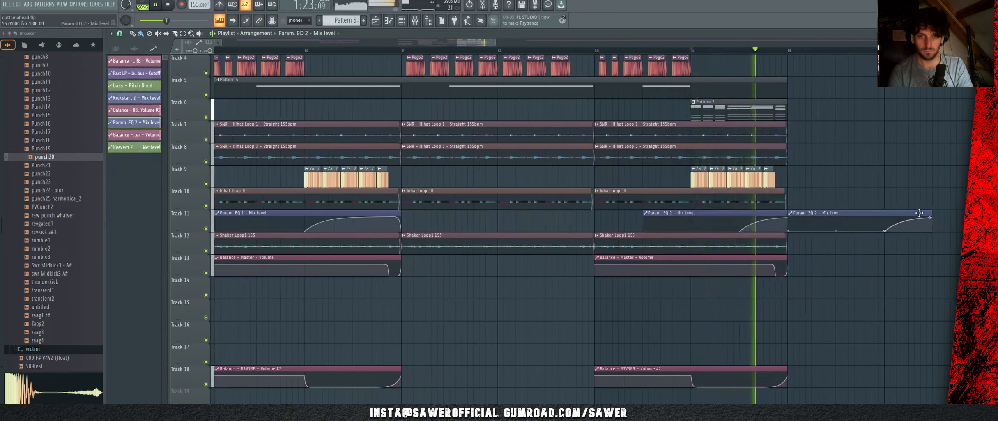
Step: Shorten the Param. EQ 2 mix level clip starting at bar 55, delete the Zaag2 kicks in bar 54 and replay the ending
left_click_drag(931, 223, 809, 220)
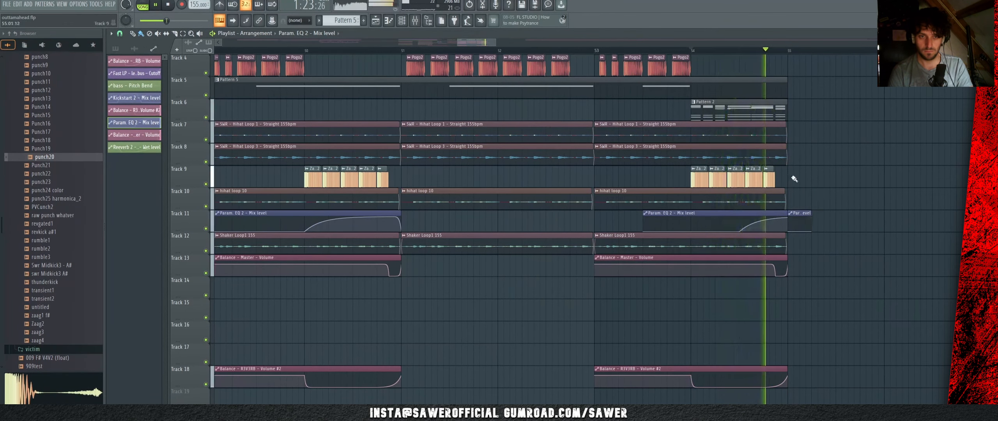
key("space")
key("space")
right_click(769, 179)
left_click(670, 45)
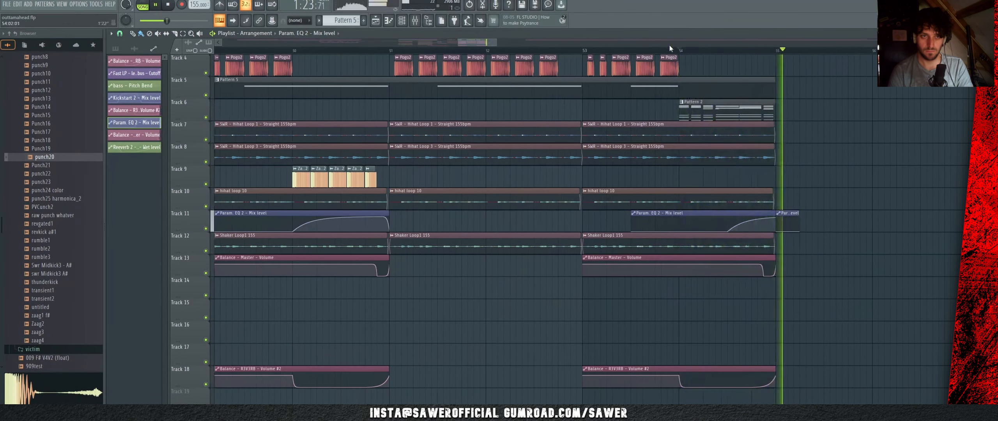
Step: Replay the drop's ending from just before bar 54 and save the project
left_click(670, 49)
scroll(749, 92, "up", 3)
scroll(694, 99, "down", 4)
key("space")
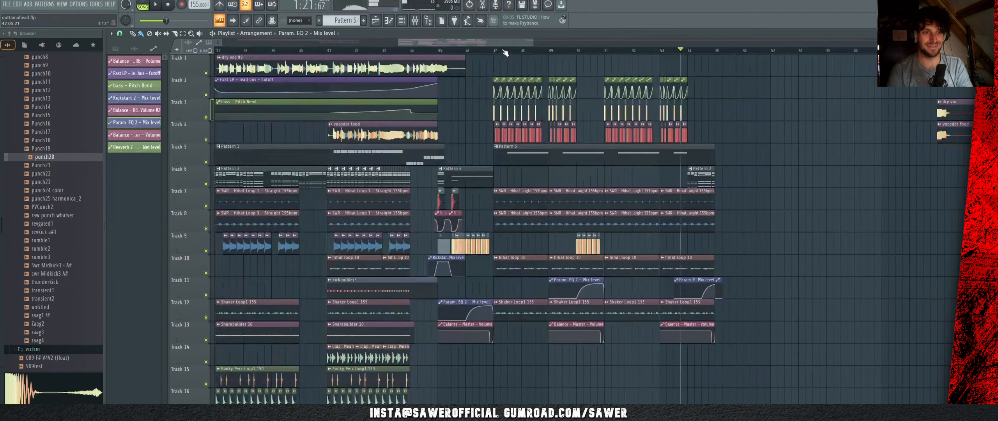
key("ctrl+s")
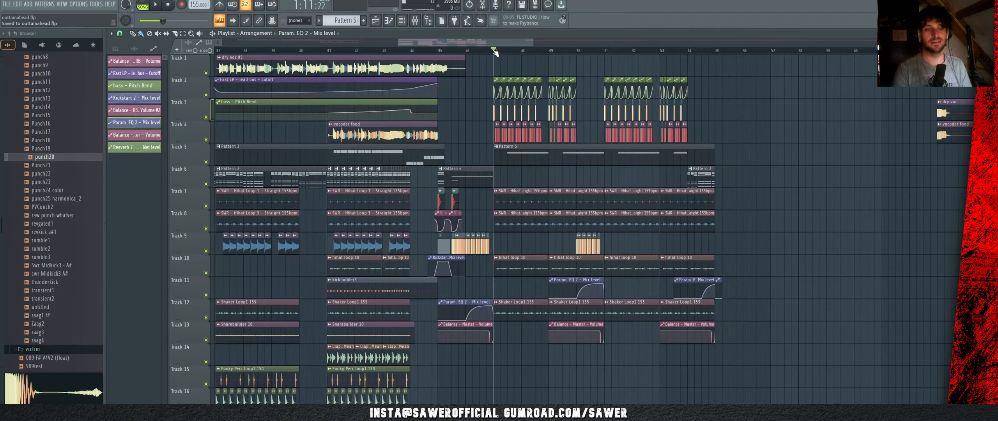
Step: Review the kicks at bar 50, then play the drop from bar 46 and the break from bar 54
scroll(665, 181, "down", 6)
scroll(665, 181, "up", 6)
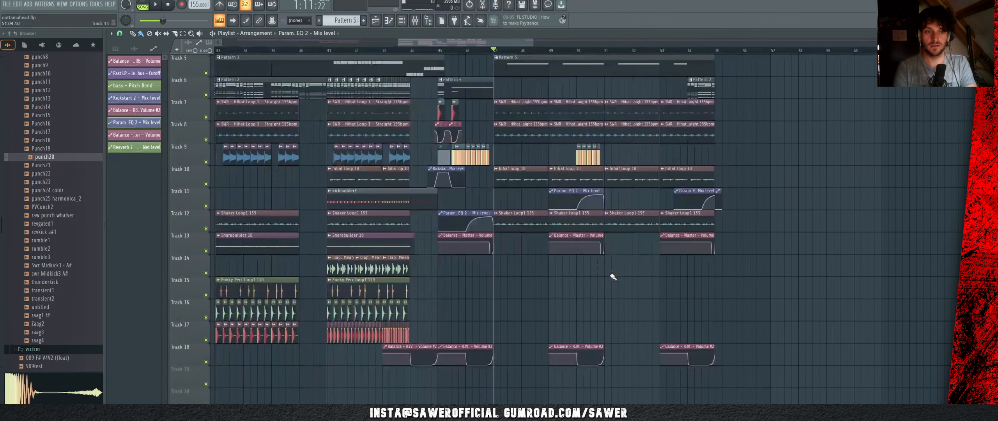
left_click_drag(630, 245, 561, 248)
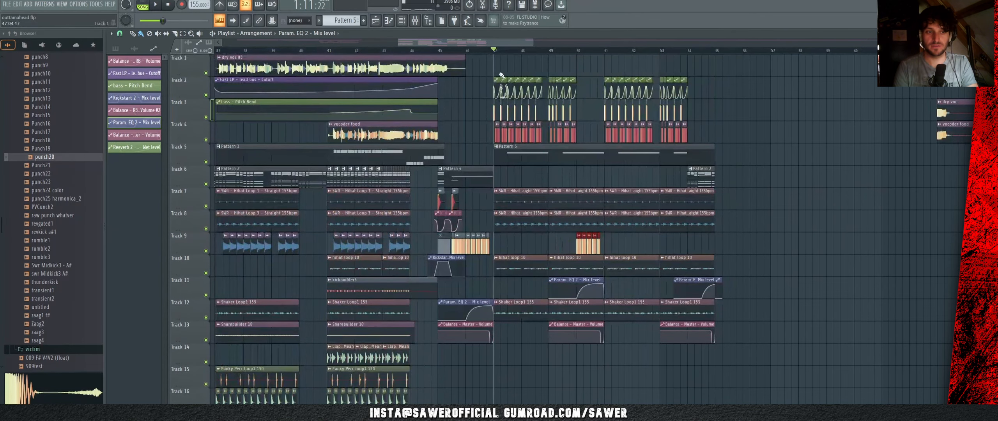
left_click(471, 51)
key("space")
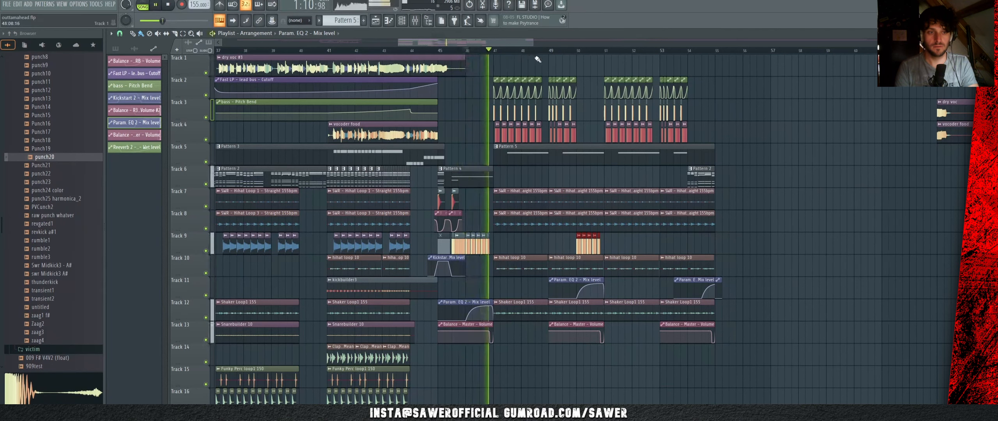
key("space")
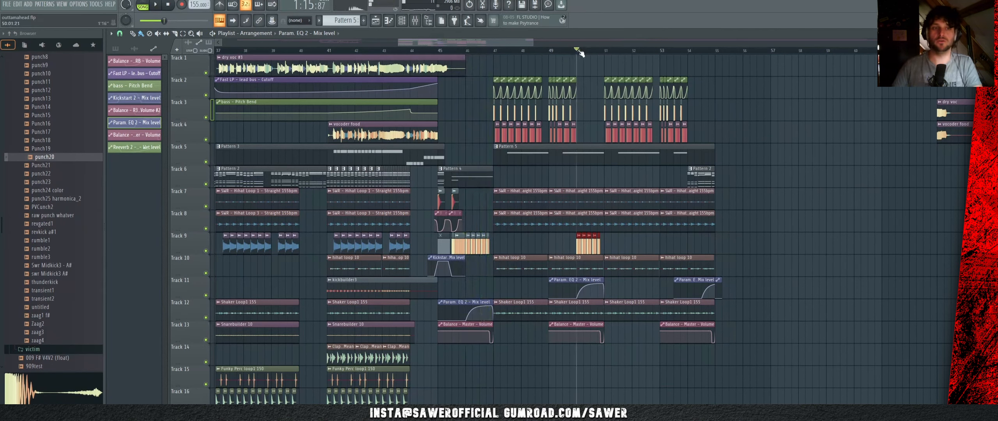
left_click(757, 168)
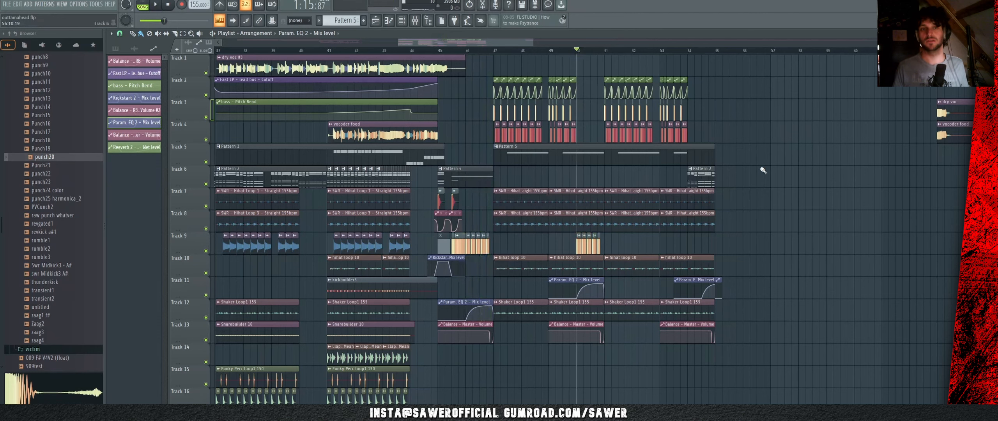
left_click(688, 49)
key("space")
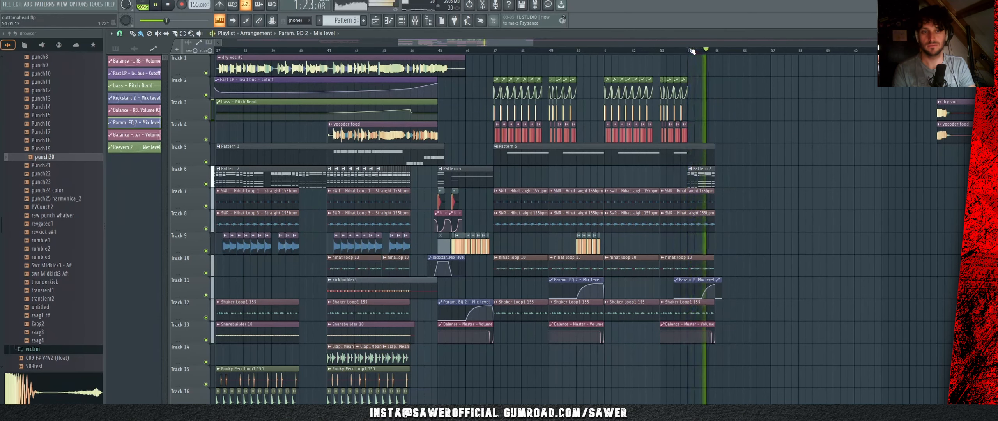
key("space")
Step: Examine the Param. EQ 2 mix level and Balance volume automation clips around bars 53 to 55, and replay that passage
scroll(736, 76, "down", 4)
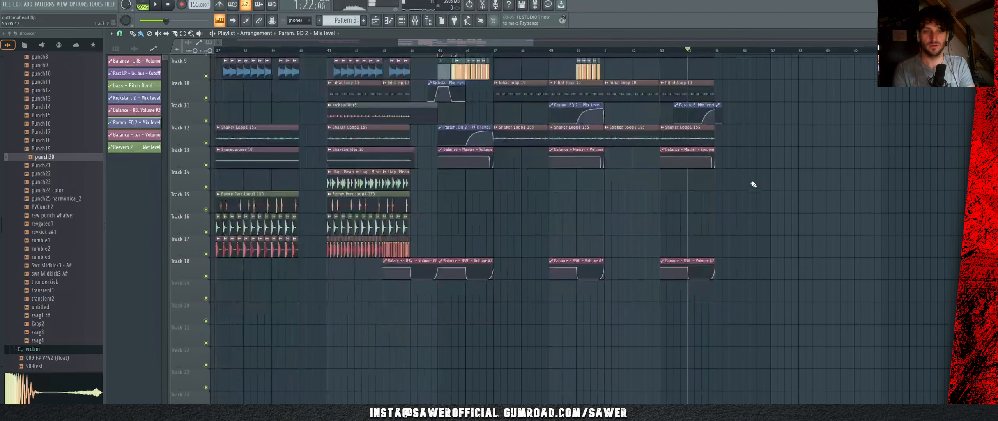
left_click_drag(758, 116, 642, 118)
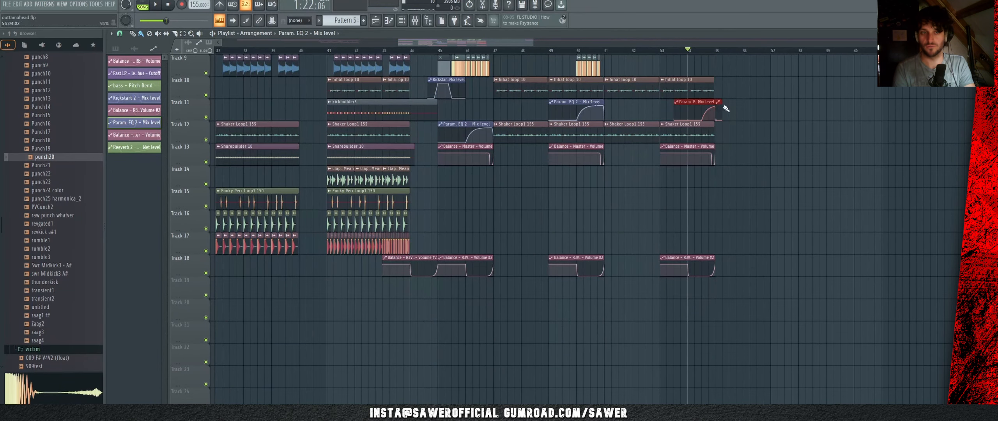
left_click(662, 190, "ctrl")
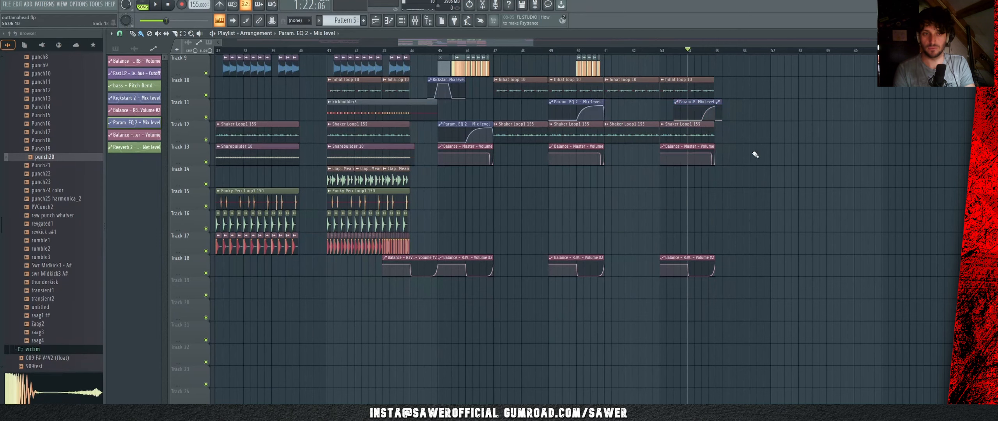
left_click_drag(755, 155, 624, 166)
left_click_drag(738, 209, 663, 298)
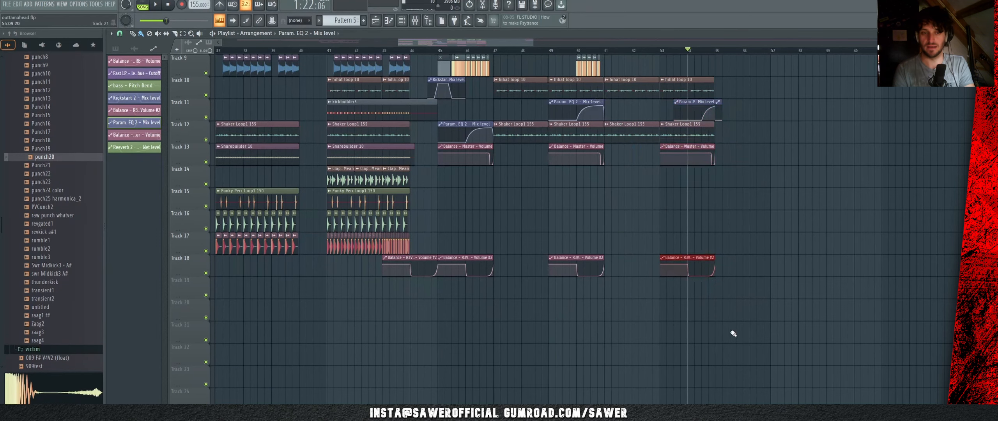
scroll(734, 333, "up", 6)
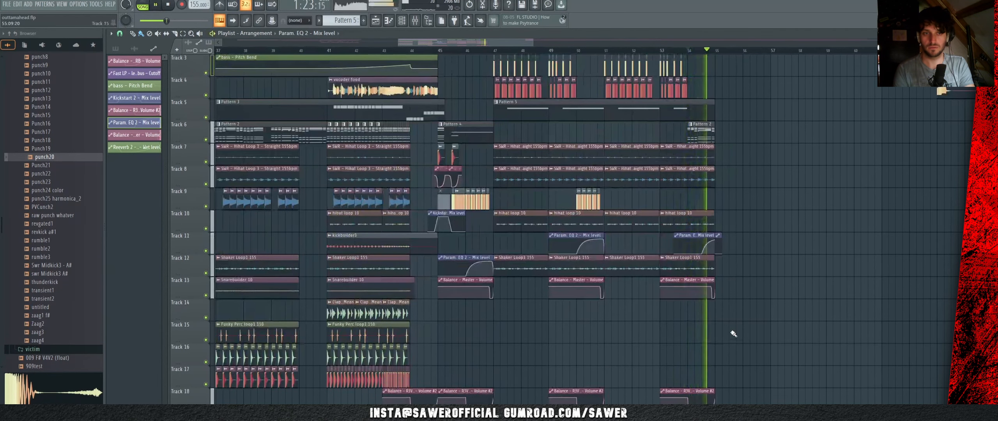
left_click(493, 50)
Step: Browse the sample library, open the kicks folder under troep voor fl and go through the Sawerkicks samples
scroll(862, 187, "up", 2)
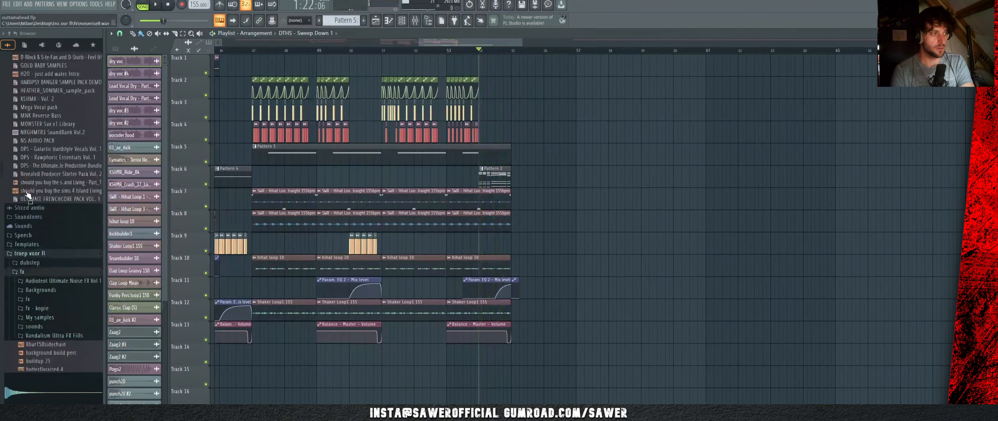
scroll(28, 194, "up", 5)
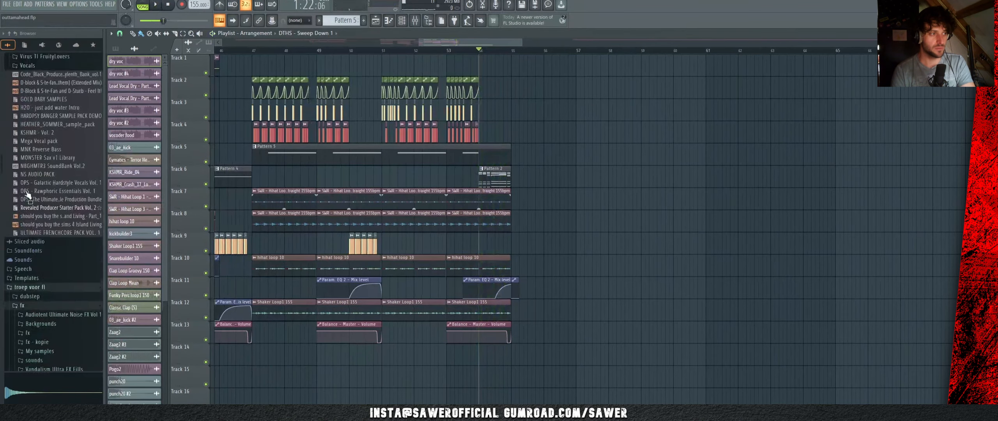
scroll(22, 69, "down", 5)
scroll(32, 68, "down", 8)
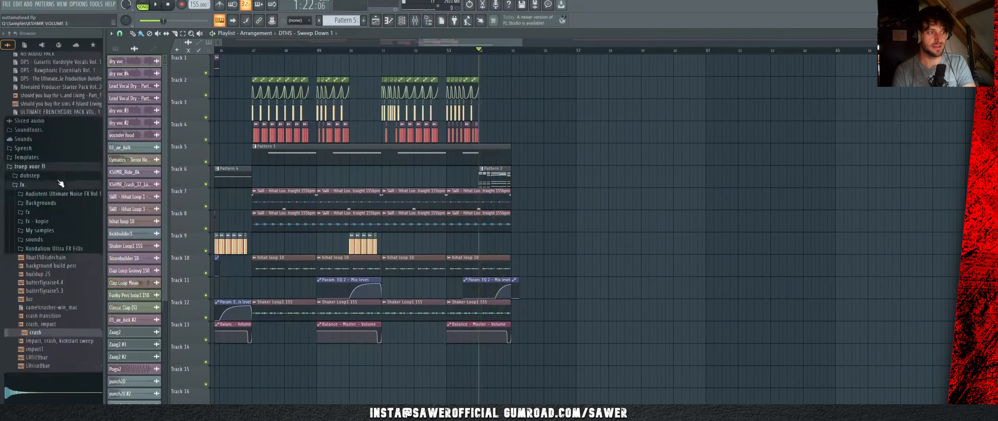
scroll(57, 183, "up", 5)
scroll(38, 249, "up", 3)
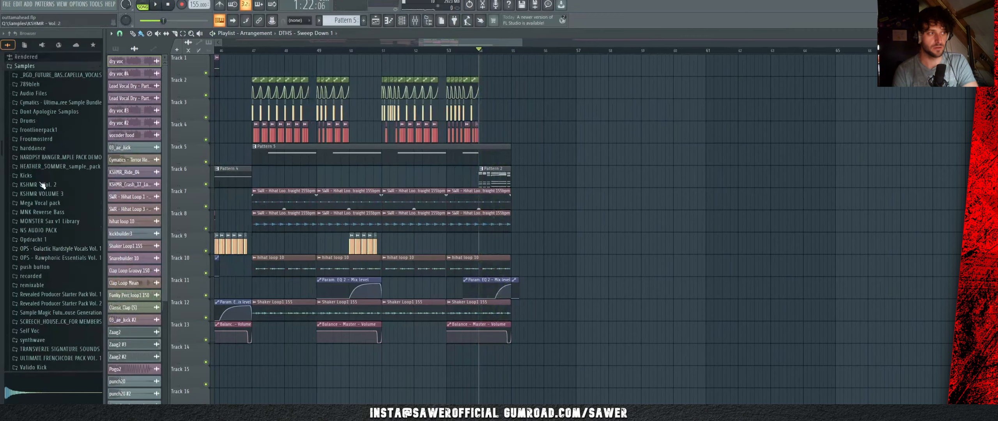
scroll(43, 185, "down", 10)
left_click(41, 234)
scroll(46, 286, "down", 1)
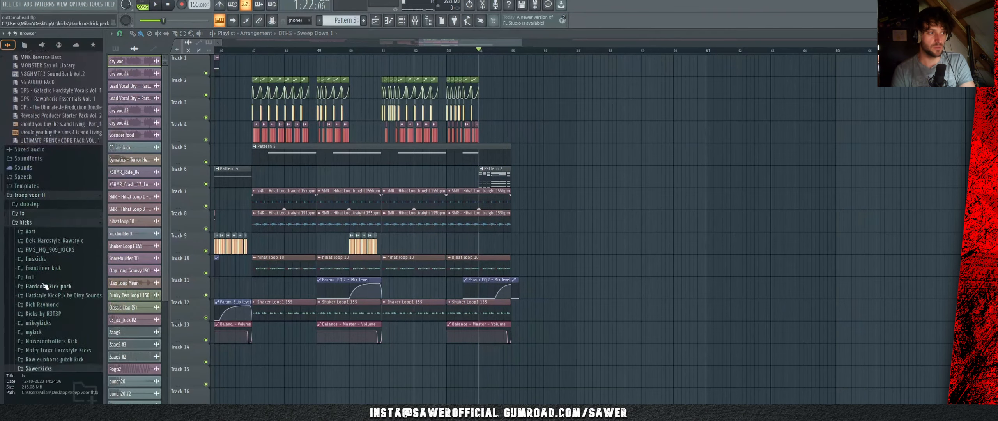
scroll(46, 286, "down", 5)
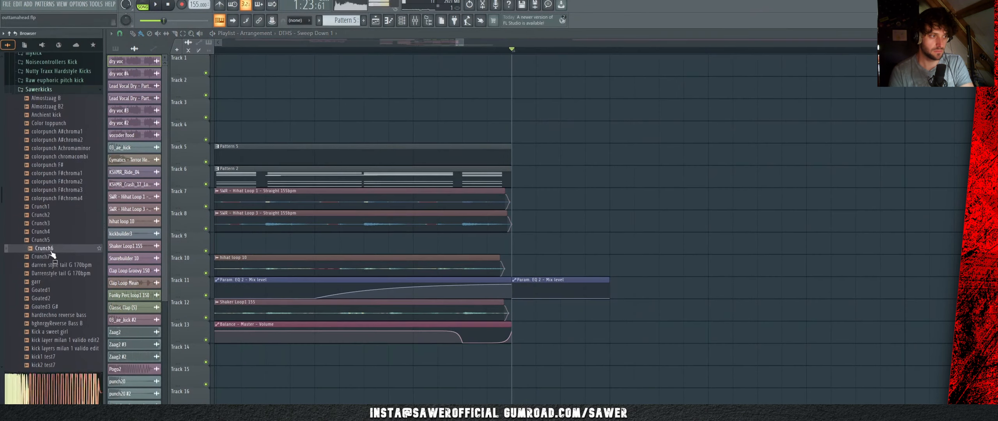
Step: Place the Crunch6 kick on track 3 shortly after bar 55, add a second copy behind it and play them
left_click_drag(53, 250, 428, 174)
left_click_drag(428, 175, 585, 113)
left_click(785, 113)
key("space")
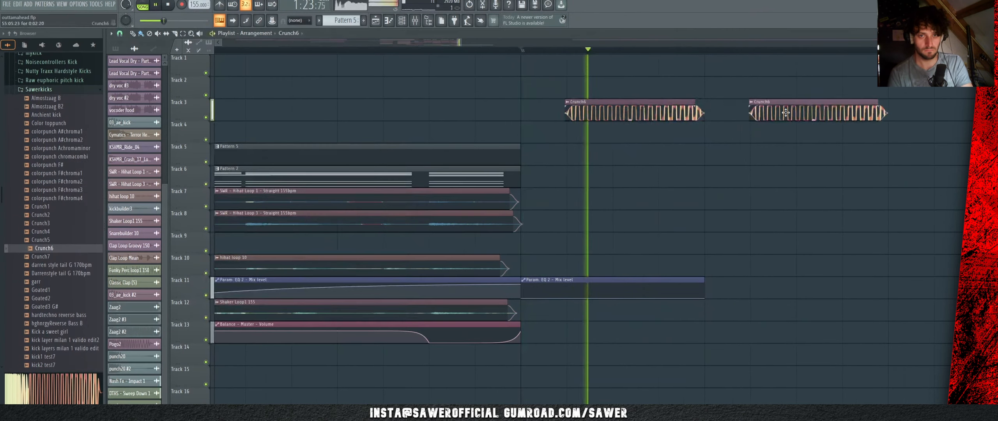
scroll(593, 83, "down", 6)
key("space")
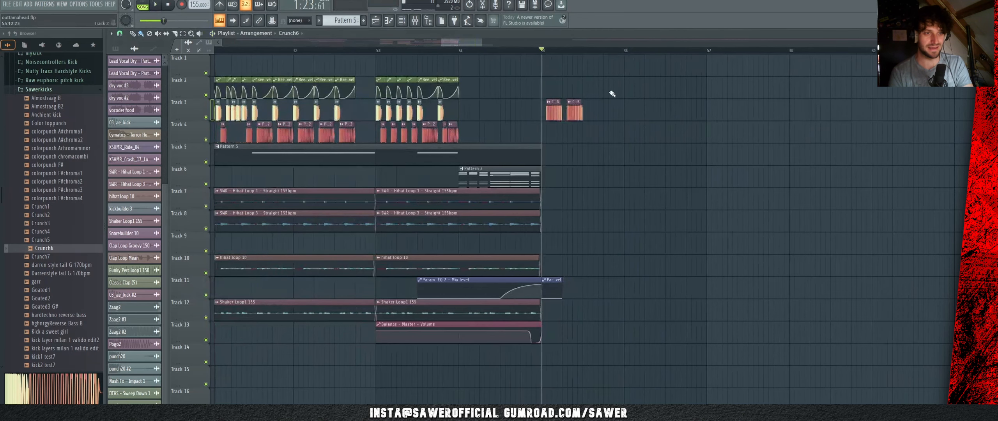
Step: Move both Crunch6 kicks down to track 4 and continue the layered kicks and reverb automation from bar 55 up to bar 62
left_click_drag(650, 103, 530, 134)
key("shift+Down")
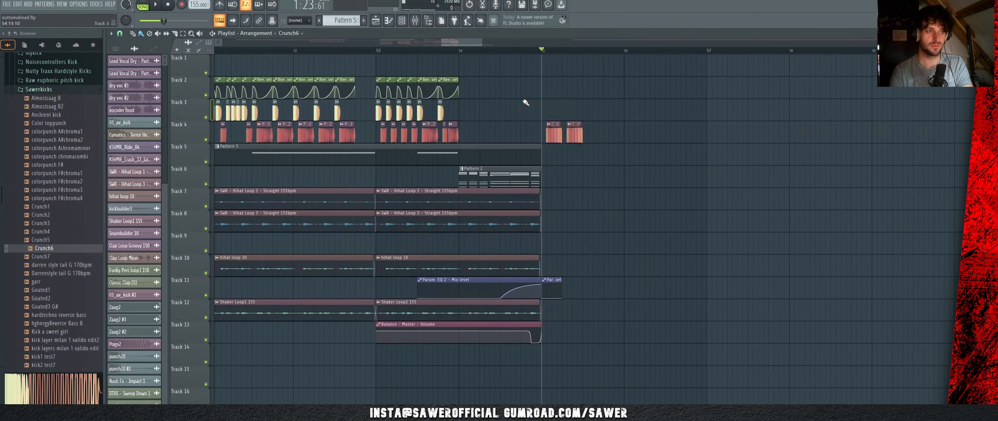
scroll(536, 57, "down", 4)
left_click_drag(573, 84, 278, 89)
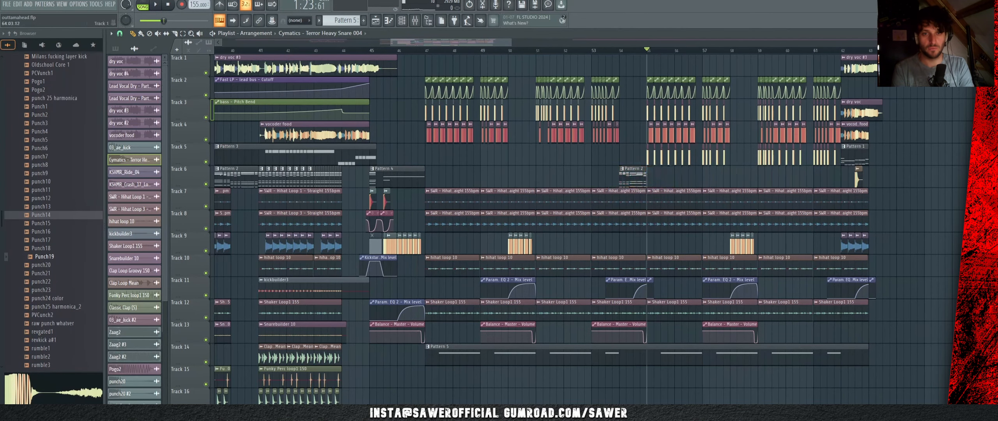
Step: Select the vocal, vocoder and Pattern 1 clips at bar 62 and play the transition into them
left_click_drag(901, 66, 850, 152)
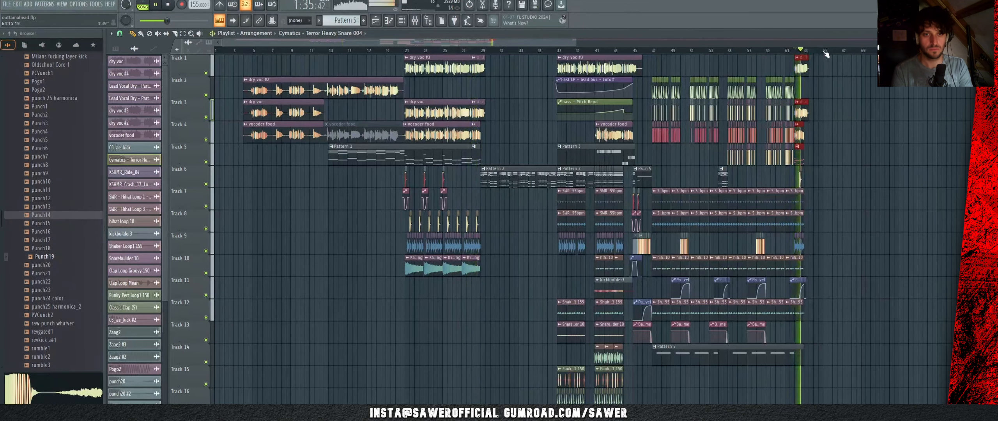
key("space")
scroll(827, 54, "up", 5)
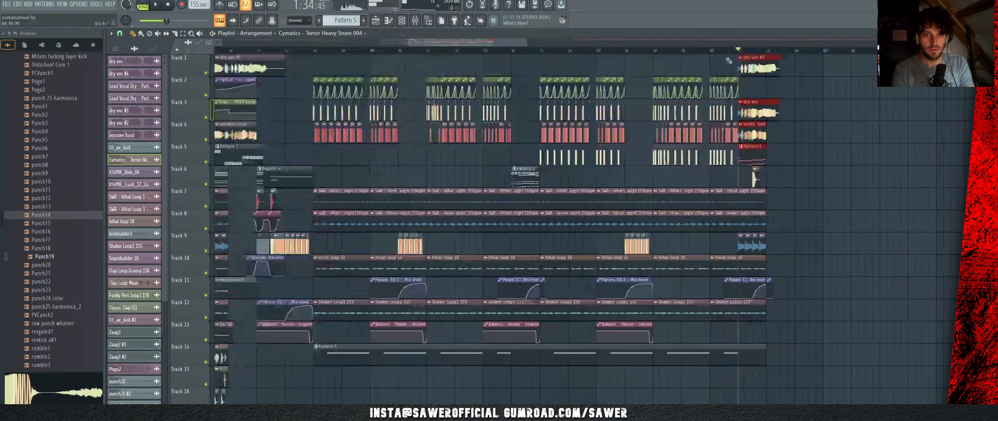
key("space")
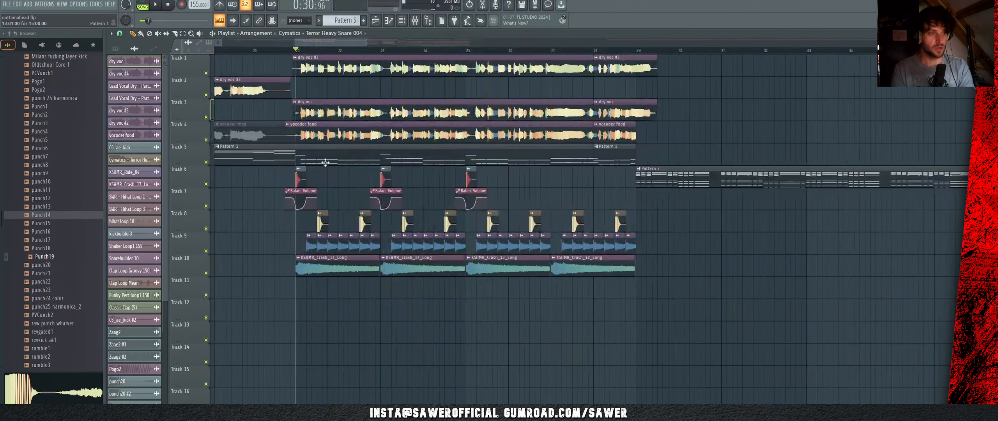
Step: Open Pattern 1's Serum #6 notes and enter a short descending run of C#7, A#6, F6 and C#6 in bar 9
double_click(326, 162)
left_click_drag(445, 177, 445, 112)
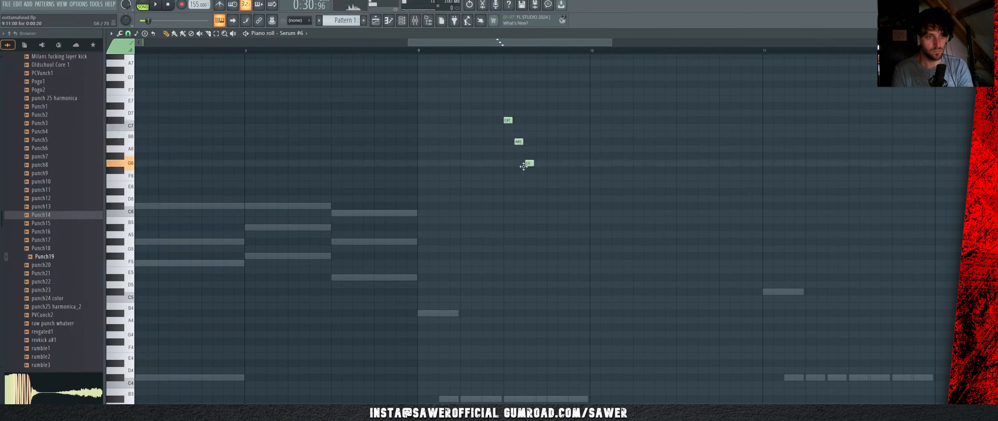
key("space")
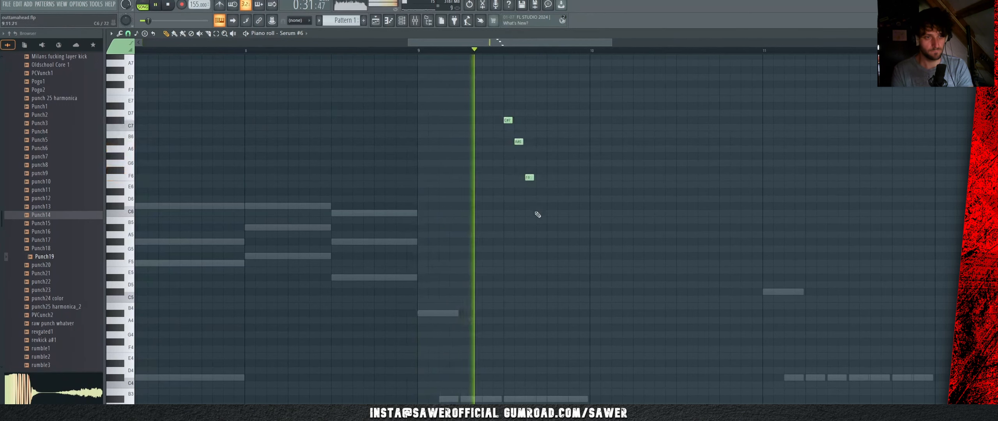
key("space")
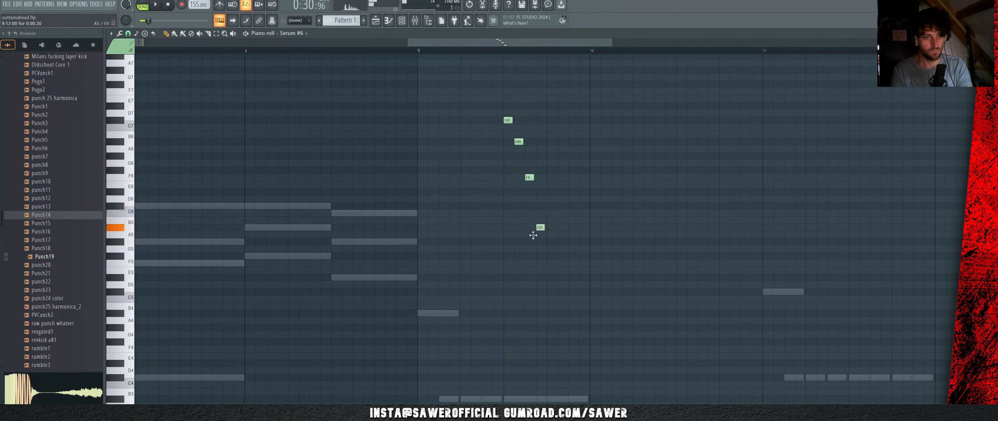
key("space")
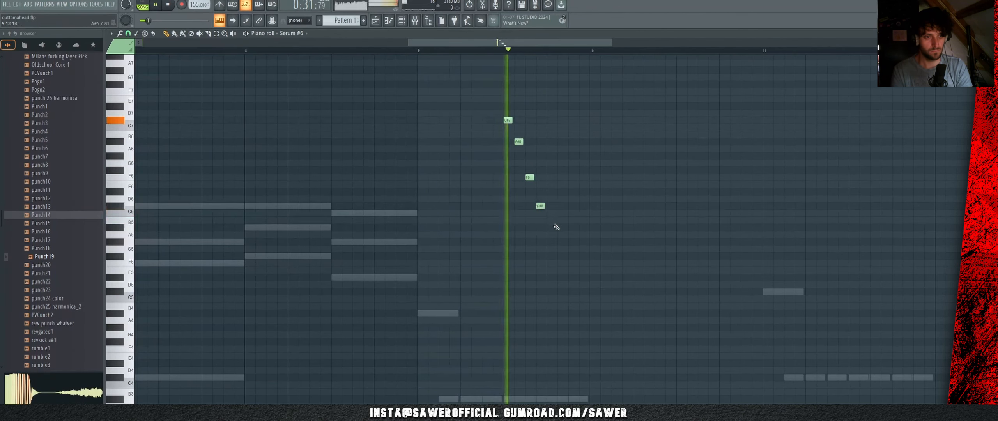
Step: Repeat the four-note run once in bar 9 and four times in bar 10, using C7, G#6, D#6 and C6 there, and play it
left_click_drag(554, 224, 502, 110)
key("ctrl+b")
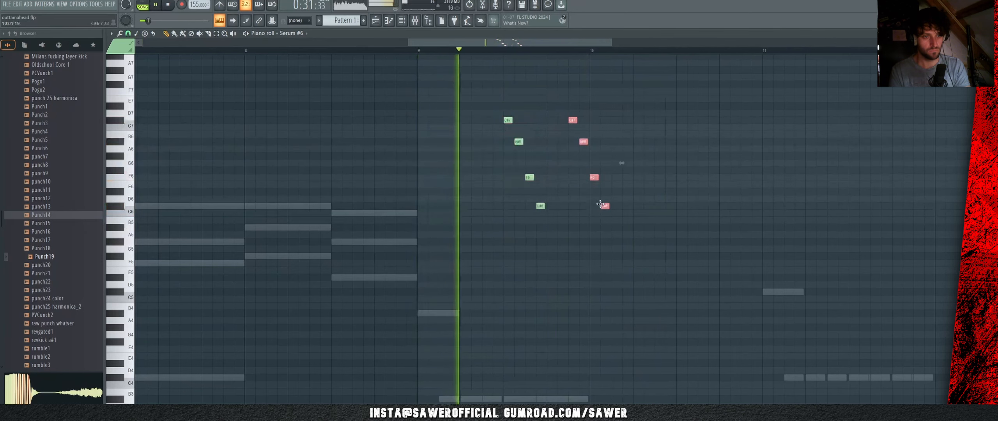
left_click_drag(604, 206, 582, 205)
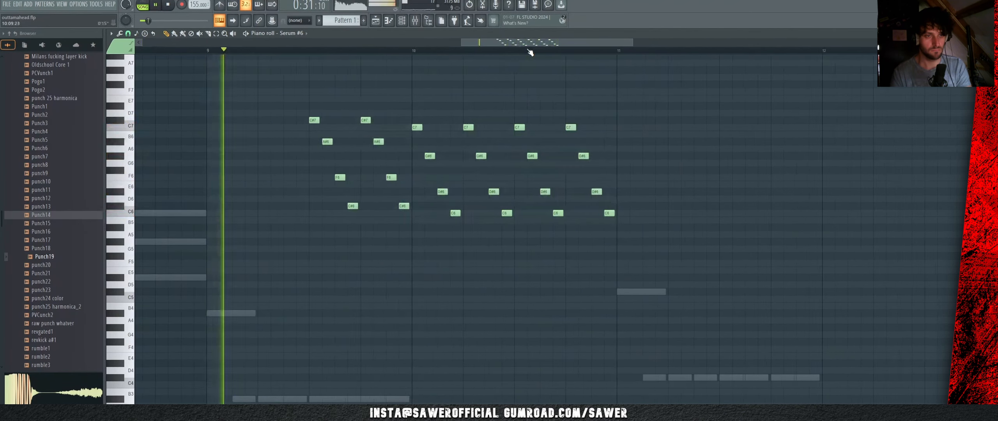
scroll(528, 50, "down", 3)
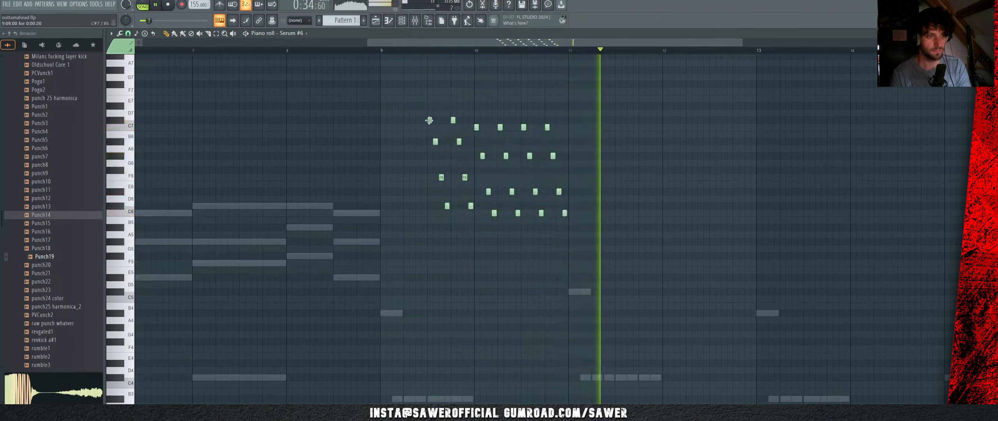
key("space")
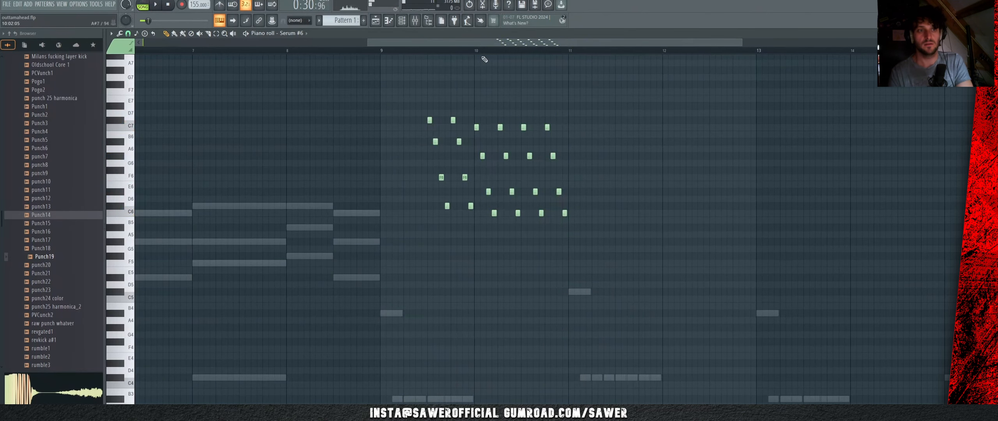
scroll(486, 53, "down", 3)
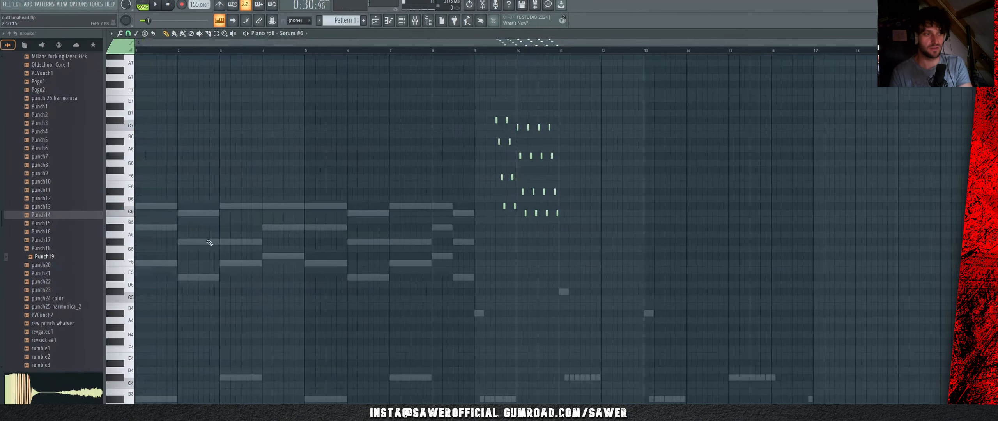
Step: Continue the Serum #6 arpeggio runs in Pattern 1 through bar 16
scroll(210, 243, "down", 3)
scroll(509, 197, "up", 2)
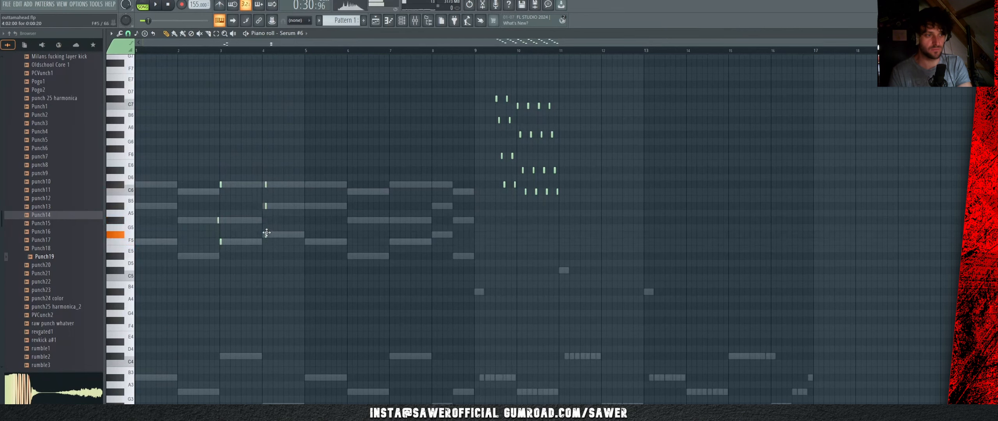
scroll(624, 50, "up", 6)
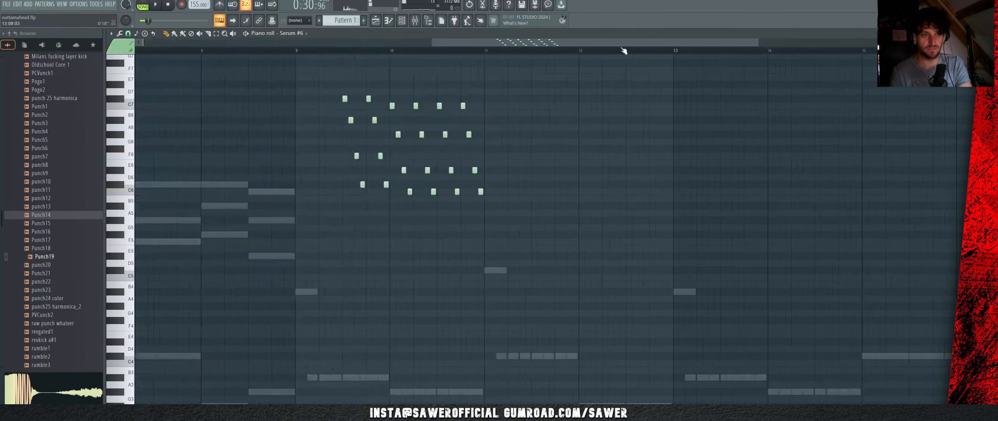
scroll(624, 50, "down", 4)
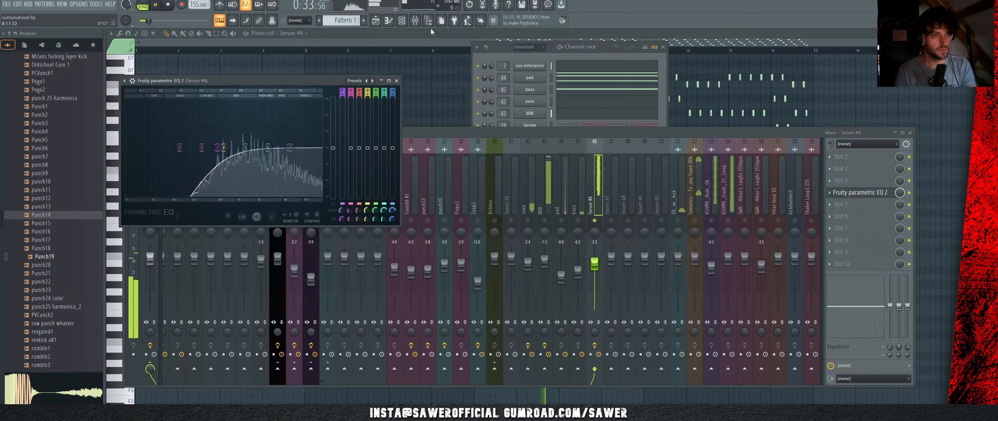
Step: Load kHs Bitcrush into effect slot 6 of the Serum #6 mixer track
left_click(830, 217)
mouse_move(839, 226)
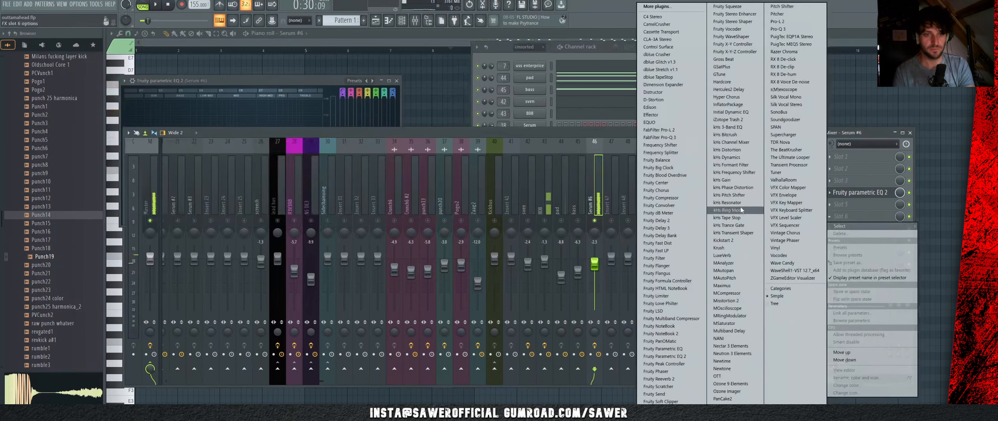
left_click(744, 158)
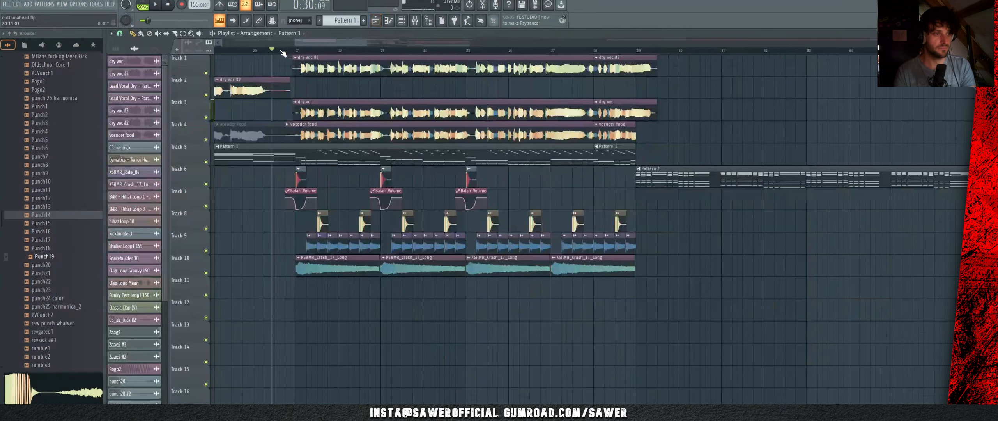
Step: Automate the Bitcrush rate on track 11 from mid-bar 20 to bar 29, shaping a curve that rises and falls
left_click(281, 50)
left_click_drag(280, 52, 631, 70)
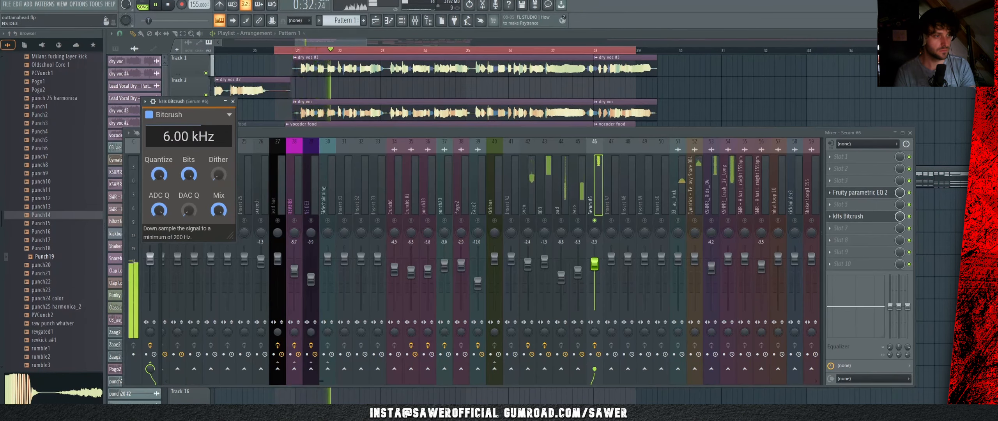
mouse_move(159, 175)
left_mouse_down()
mouse_move(159, 162)
mouse_move(159, 177)
left_mouse_up()
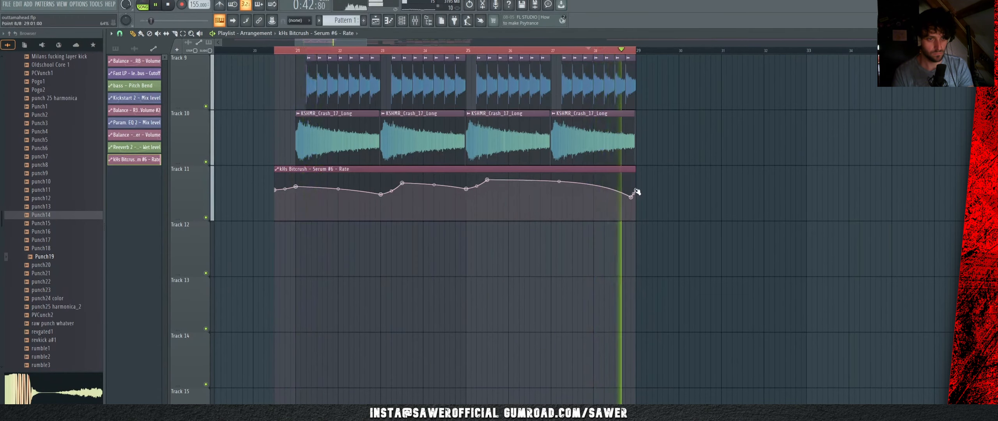
right_click(634, 192)
left_click(650, 202)
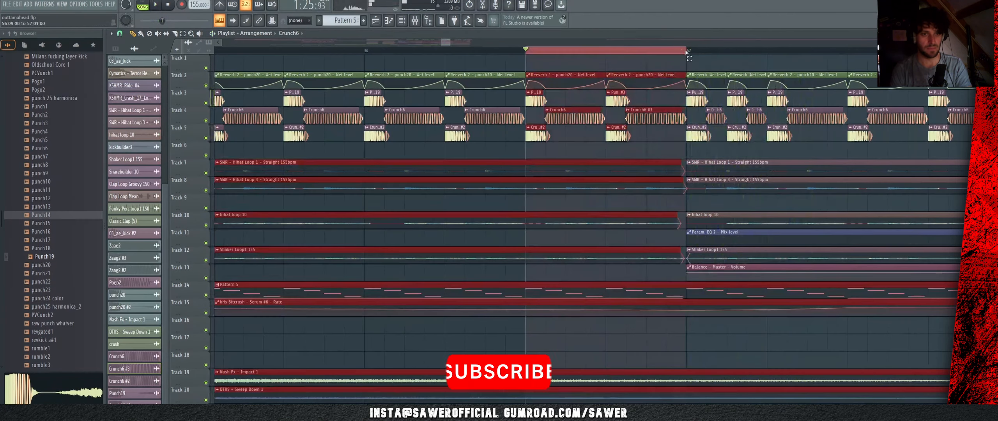
Step: Add Fruity Parametric EQ 2 to slot 3 of the Kickbus with a high-pass at about 115 Hz, and play it
left_click(419, 23)
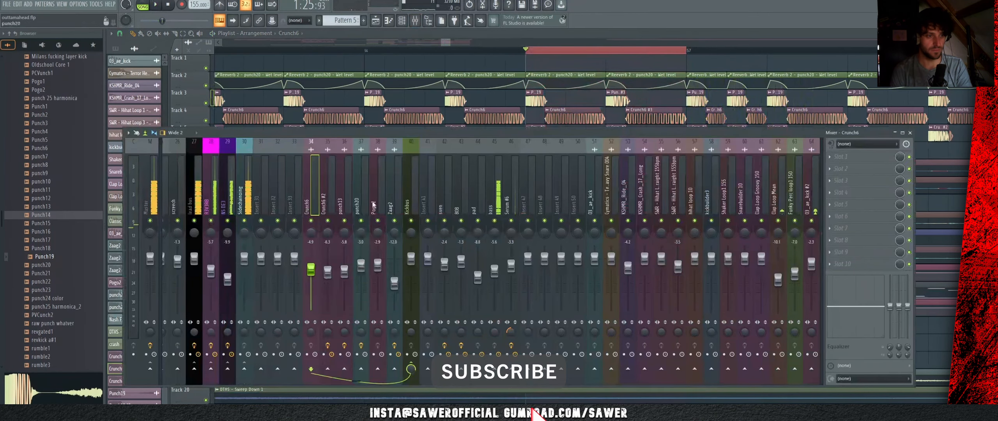
left_click(411, 195)
left_click(841, 180)
left_click(692, 362)
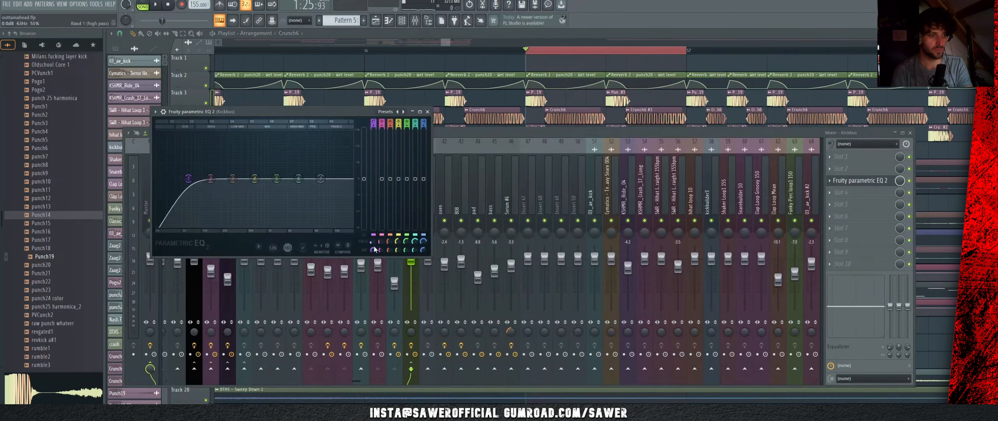
left_click_drag(188, 179, 214, 178)
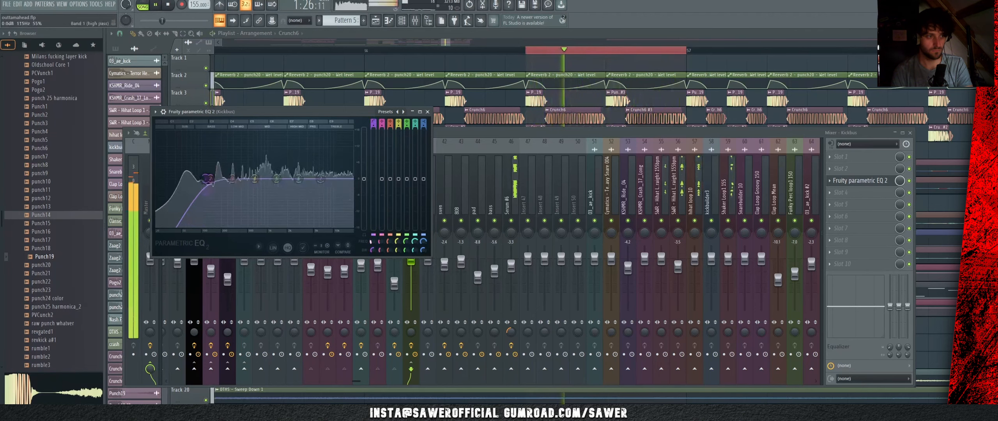
key("space")
Step: Automate the Kickbus EQ's mix level from 56:09 to 57:01, raising the curve to 100% around 56:13 and holding it, and play it
right_click(899, 181)
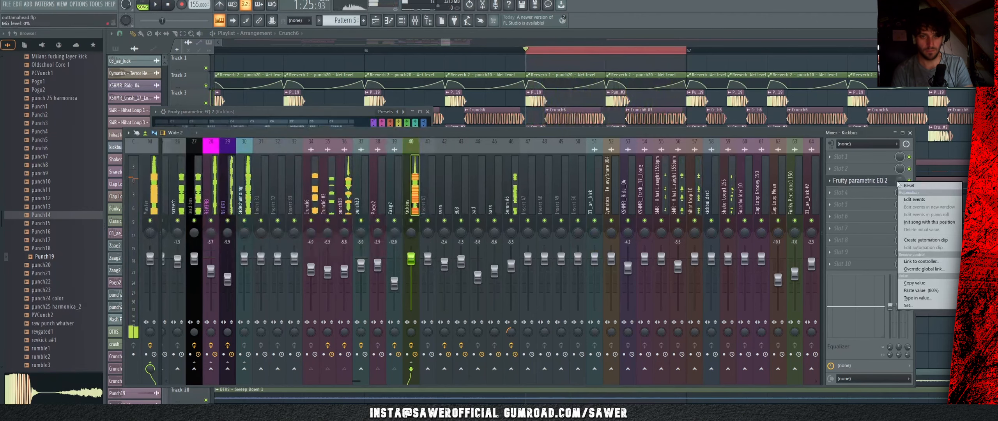
left_click(924, 241)
left_click(610, 64)
right_click(611, 63)
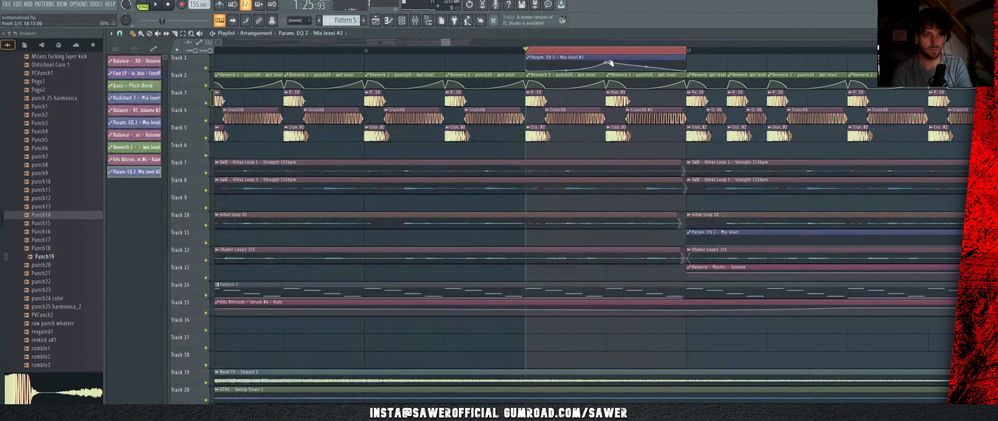
mouse_move(610, 63)
left_mouse_down()
mouse_move(614, 85)
mouse_move(600, 56)
left_mouse_up()
right_click(627, 66)
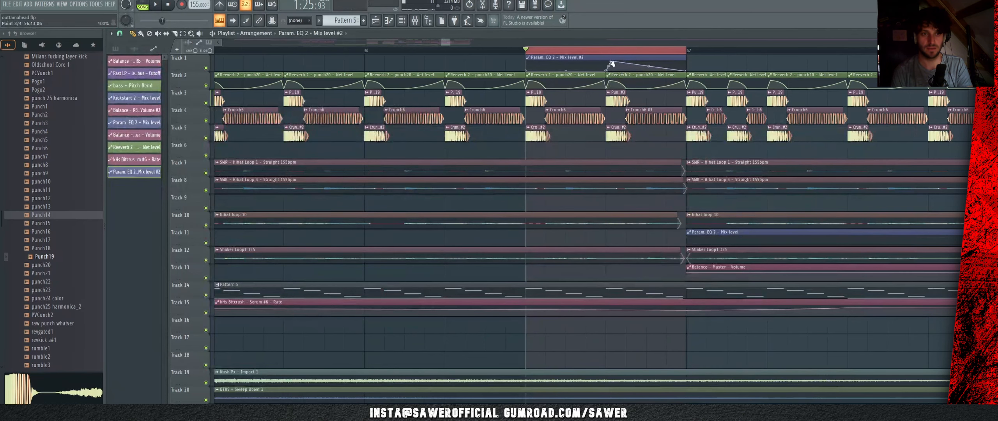
scroll(610, 71, "up", 5)
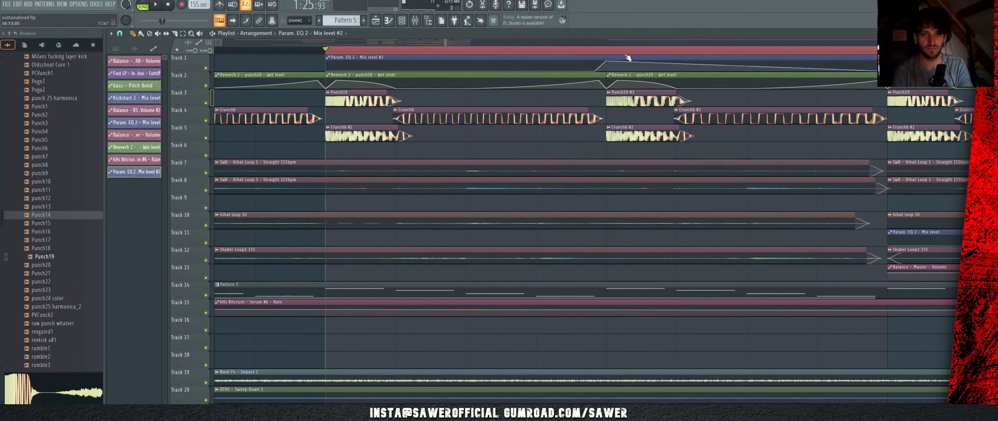
left_click_drag(819, 65, 834, 60)
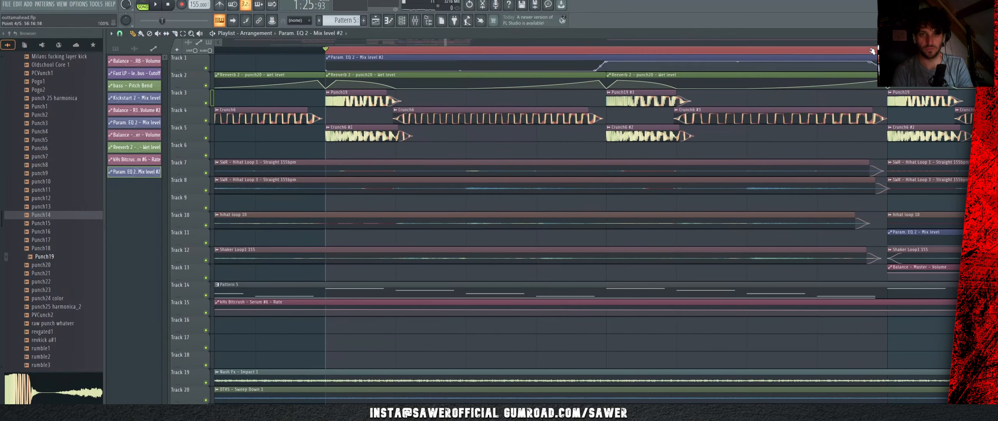
key("space")
Step: Play the drop from bar 47 to review the arrangement
scroll(582, 45, "down", 5)
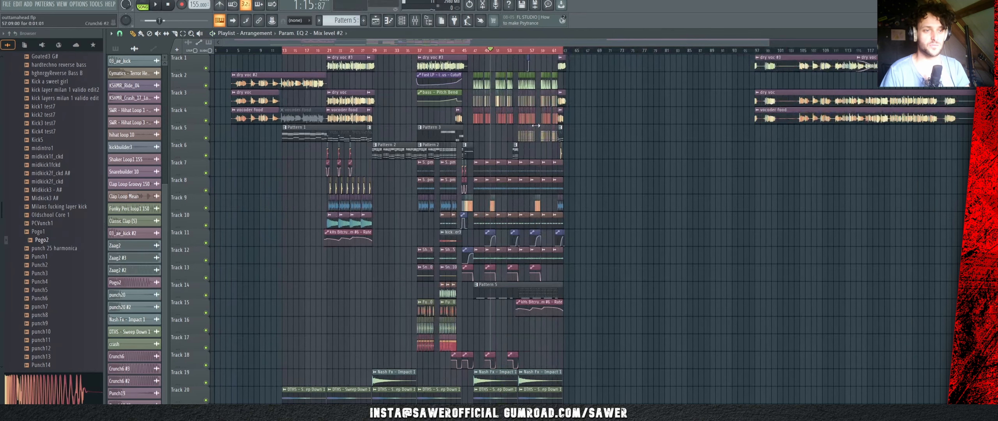
key("space")
left_click(474, 51)
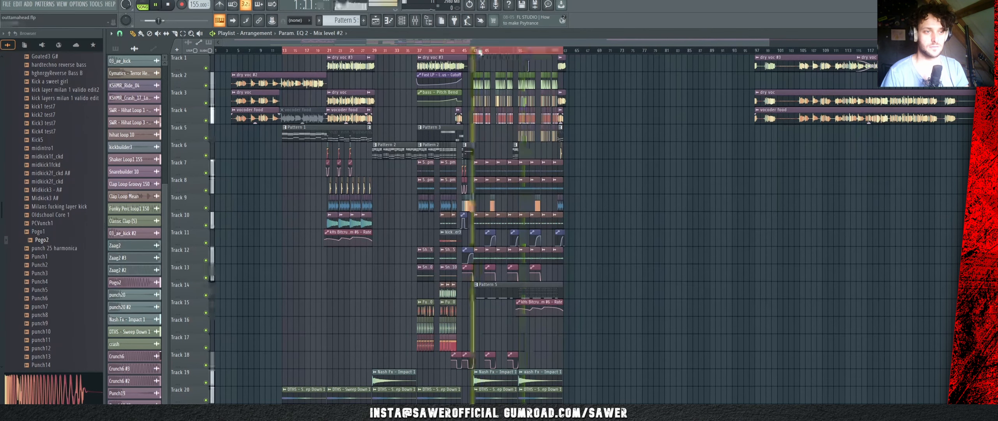
key("space")
scroll(478, 52, "up", 3)
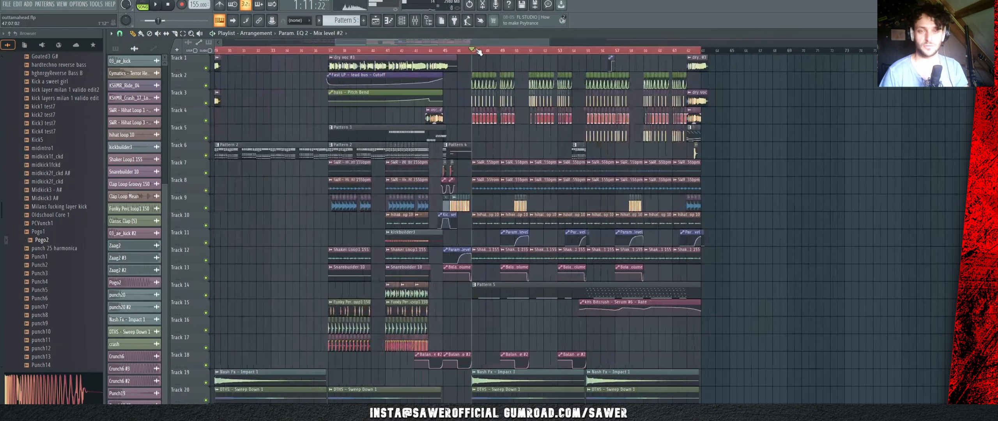
Step: Move the unused vocal and vocoder clips far past the drop on tracks 1, 3 and 4 slightly earlier
scroll(477, 52, "down", 5)
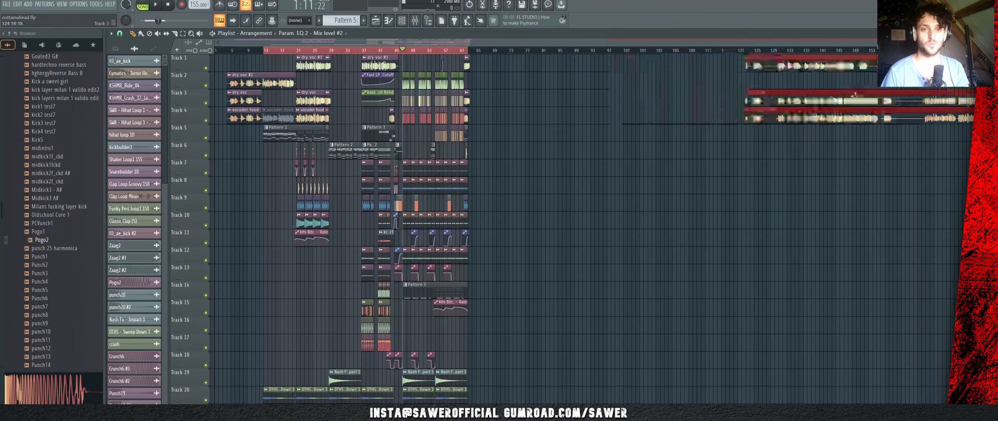
left_click_drag(855, 95, 849, 95)
left_click(776, 197)
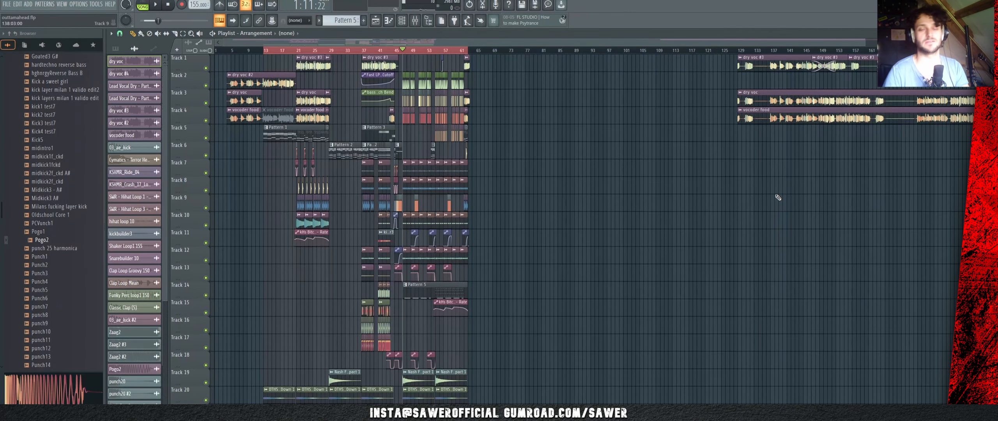
Step: Select all clips from bar 29 to 47, plus the volume automation, impact, sweep and crash clips on tracks 18 to 21 up to bar 63
scroll(418, 43, "up", 4)
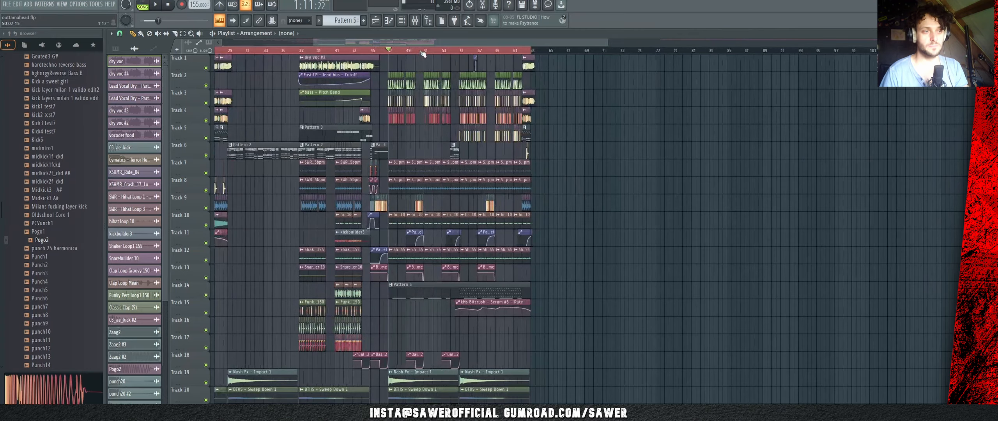
left_click_drag(419, 43, 387, 43)
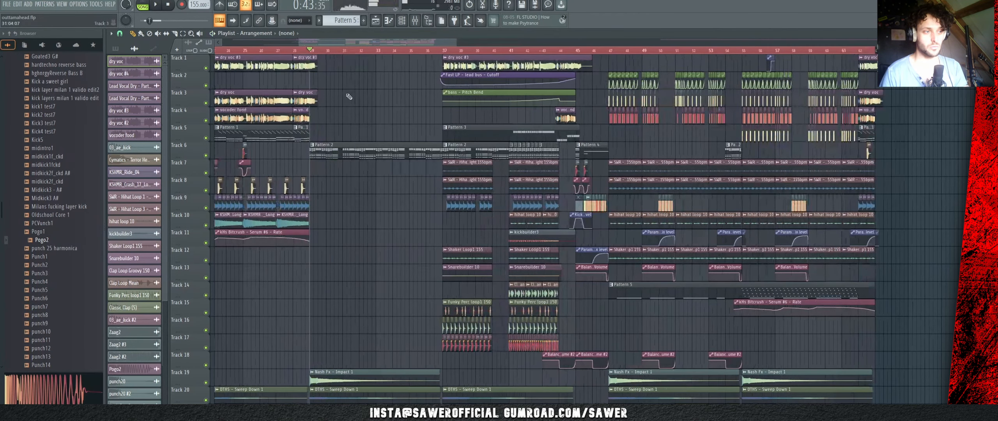
left_click_drag(397, 55, 610, 226)
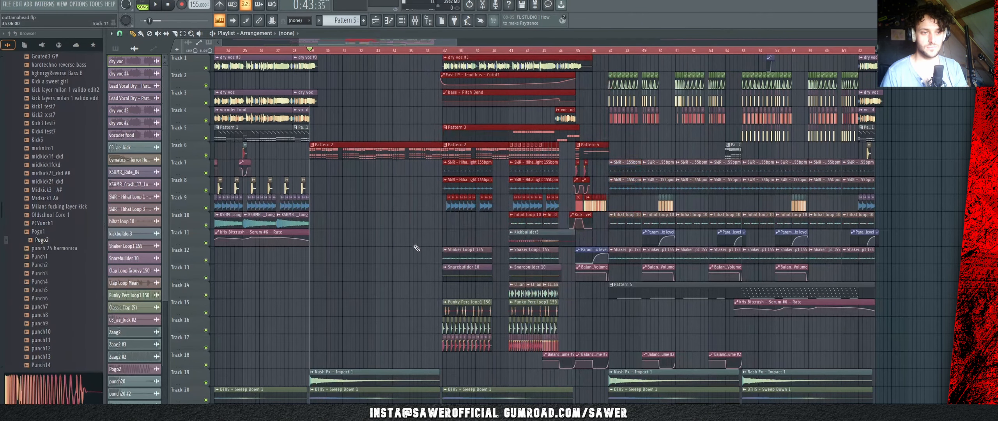
left_click_drag(411, 231, 601, 372)
scroll(468, 292, "down", 4)
left_click_drag(351, 213, 610, 346)
scroll(631, 339, "up", 2)
left_click_drag(820, 265, 635, 336)
left_click_drag(625, 286, 819, 365)
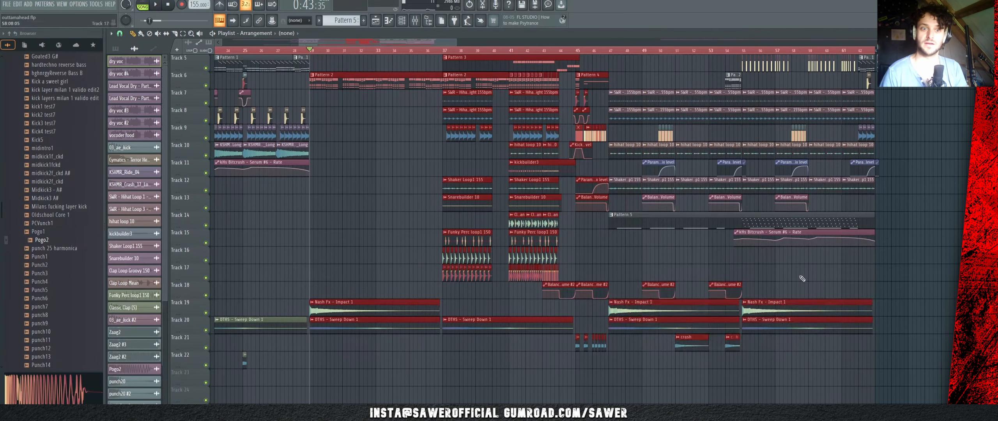
Step: Play the vocal section between bars 21 and 29 and the Pattern 2 section after bar 29 in turn to compare them
scroll(802, 278, "up", 2)
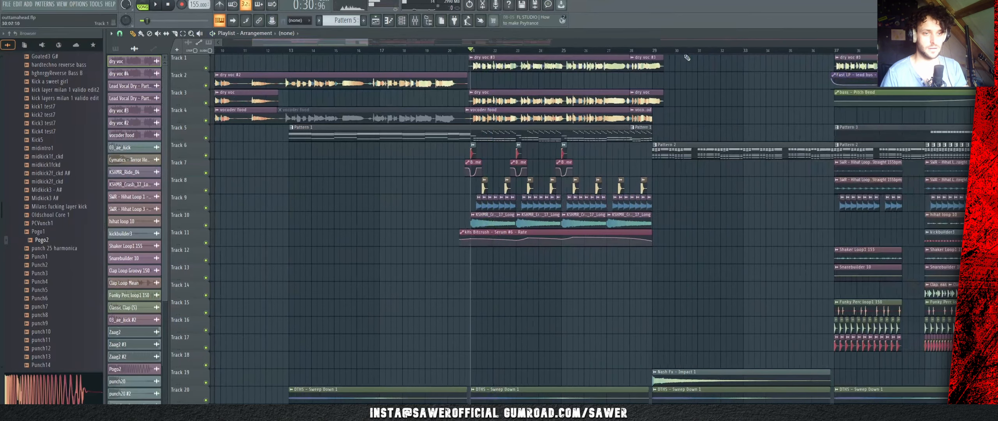
left_click(657, 51)
scroll(658, 57, "up", 3)
key("space")
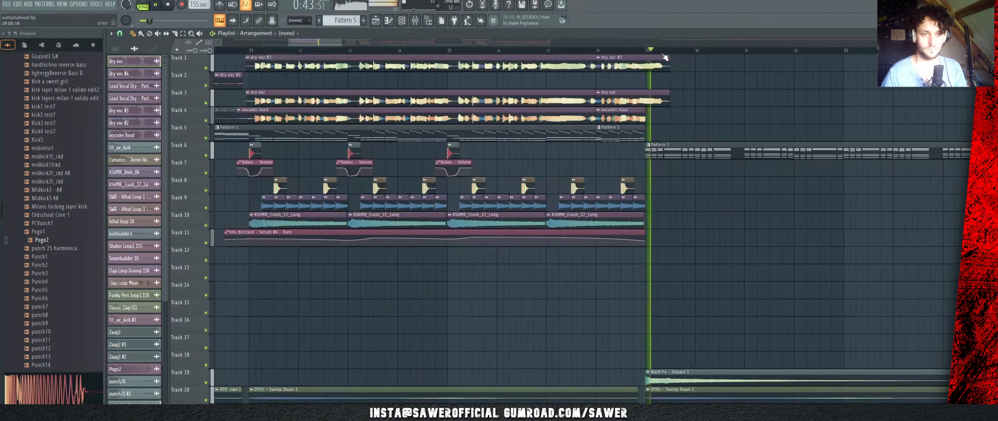
key("space")
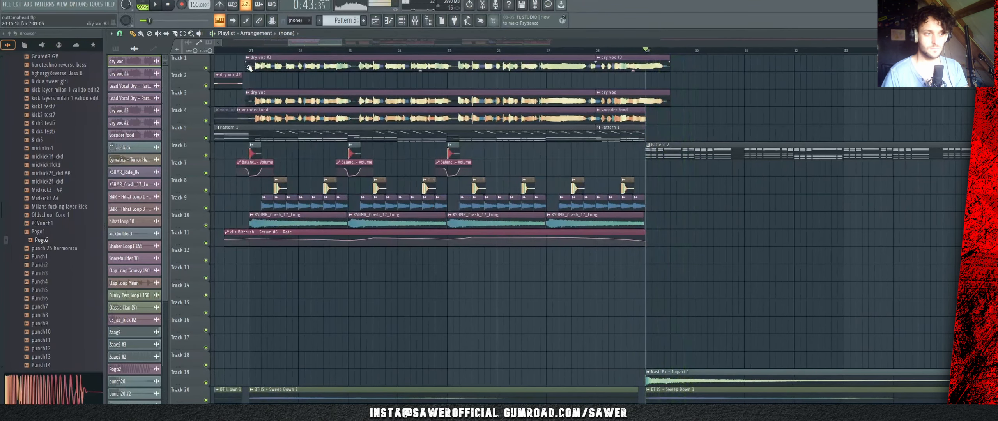
left_click(301, 50)
key("space")
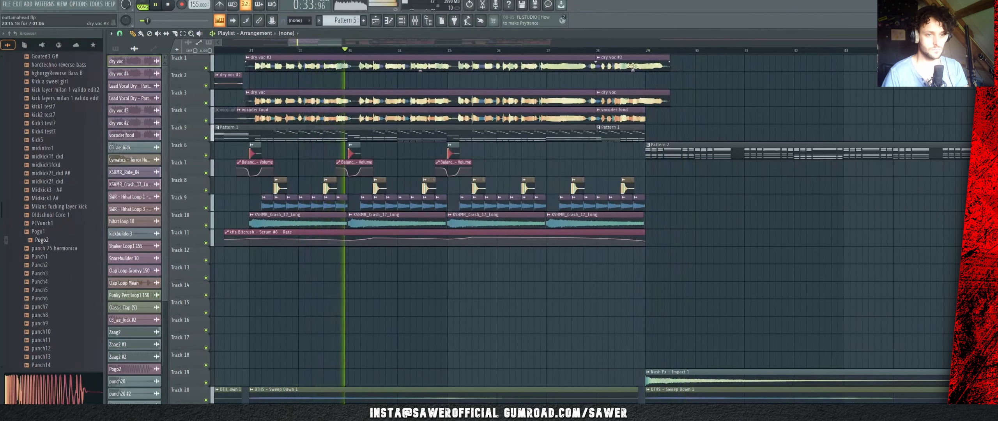
key("space")
left_click(747, 51)
key("space")
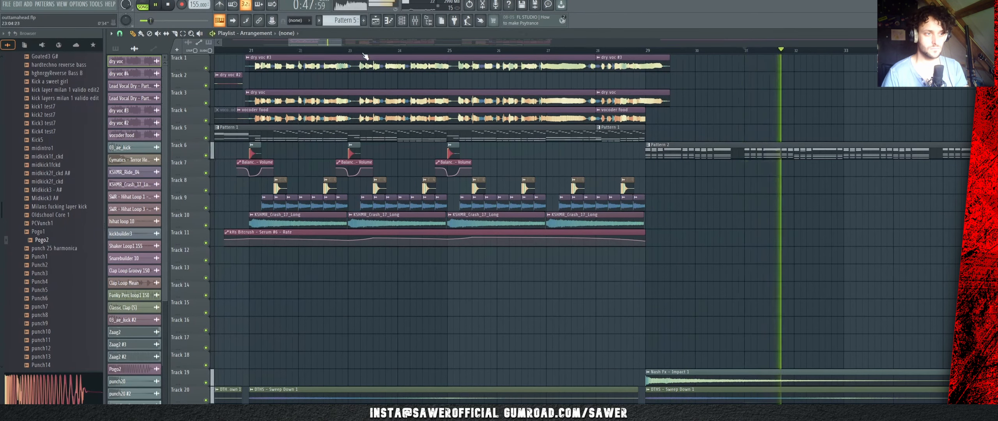
left_click(399, 51)
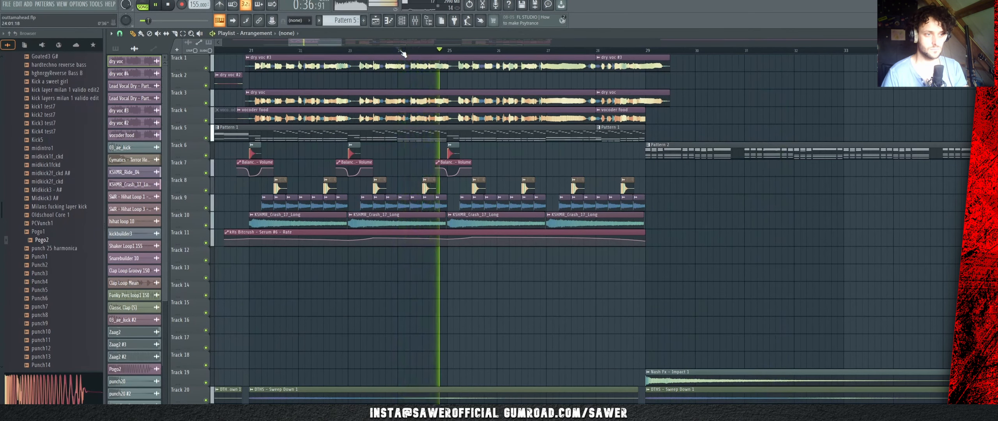
Step: Duplicate the vocal section to bar 109 with Pattern 2 on track 12 in alternate bars, slicing the clips at every bar
scroll(402, 54, "down", 8)
key("space")
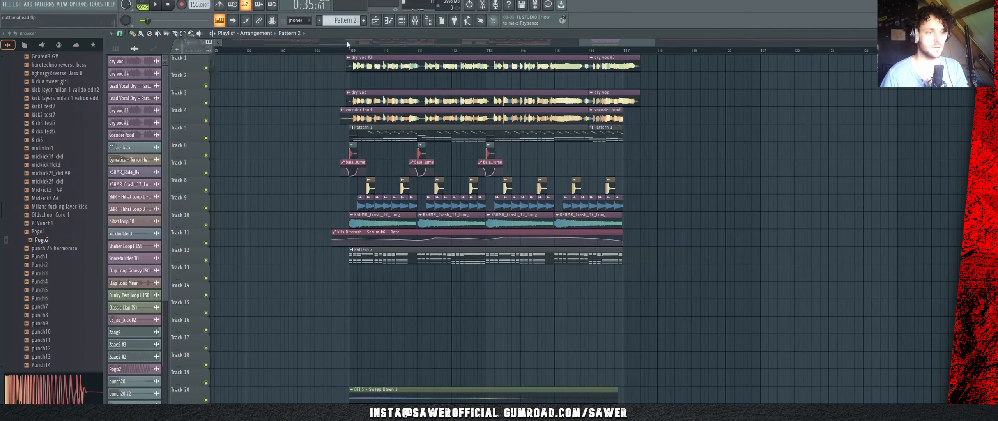
scroll(373, 44, "up", 4)
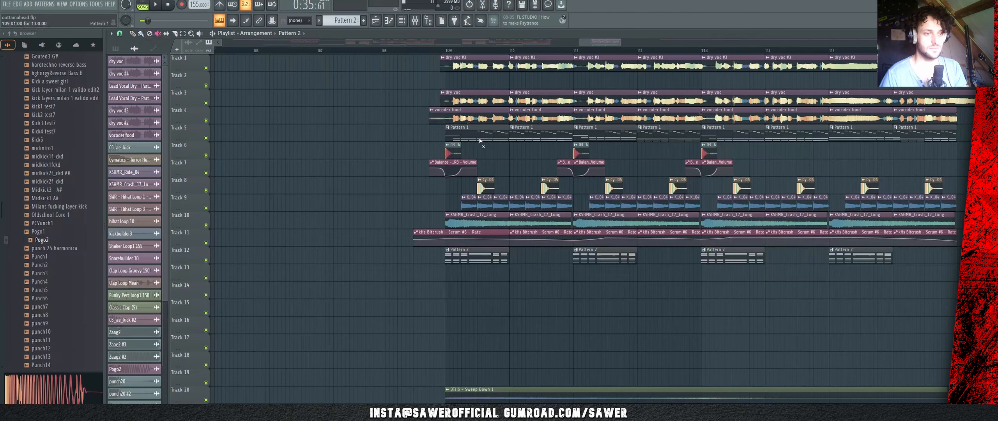
Step: Mute the vocal, vocoder and Pattern 1 slices in bar 109 plus the first percussion clip on track 8, and play that bar
left_click_drag(479, 141, 475, 59)
left_click(445, 52)
key("space")
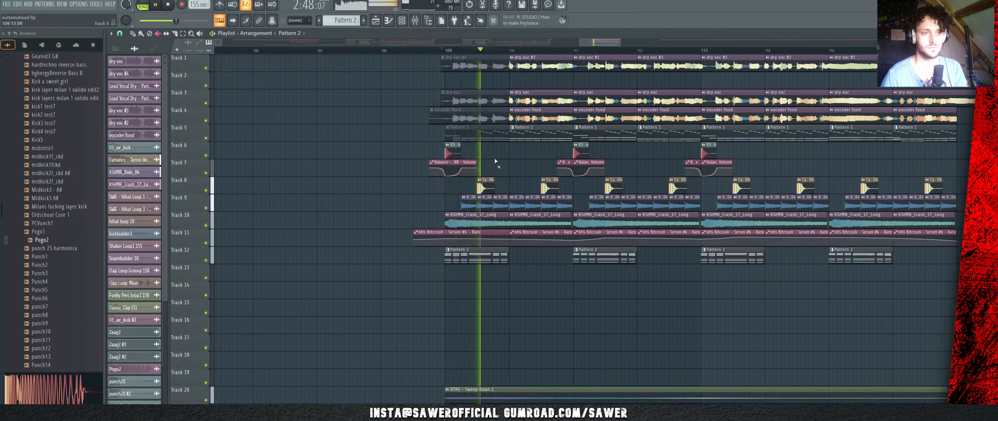
left_click(489, 183)
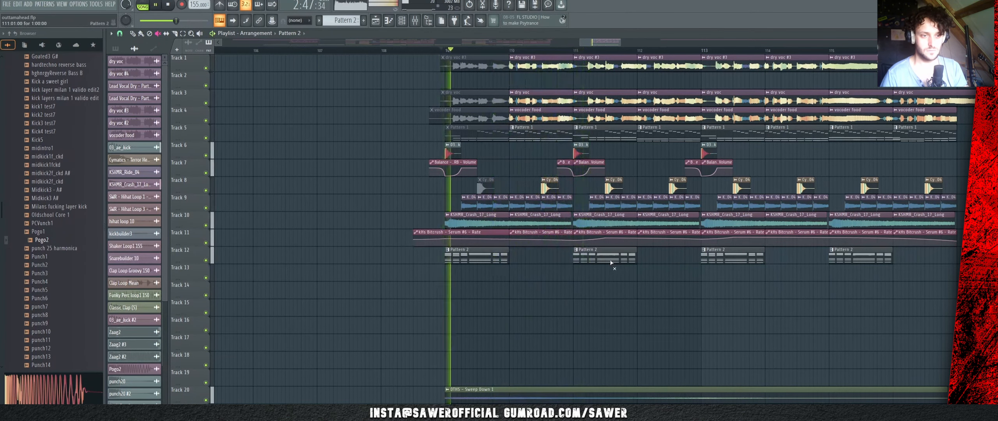
Step: Mute the vocal, vocoder and Pattern 1 slices in bar 111 and play the section
key("space")
left_click_drag(608, 63, 617, 133)
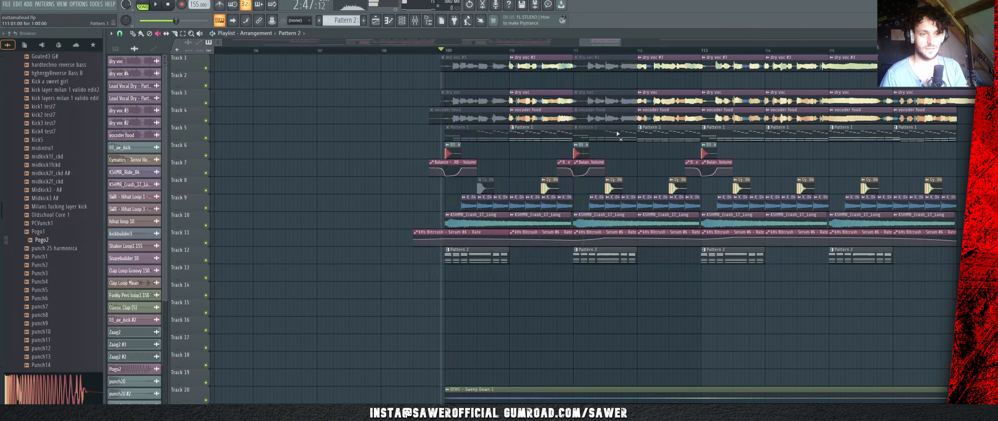
key("space")
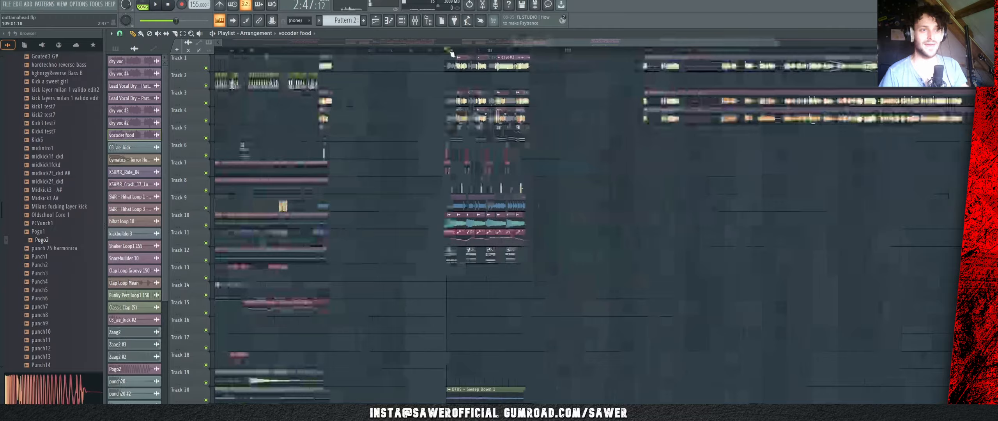
Step: Delete the extra impact and sweep clips after bar 63 on tracks 19 and 20
scroll(451, 52, "down", 4)
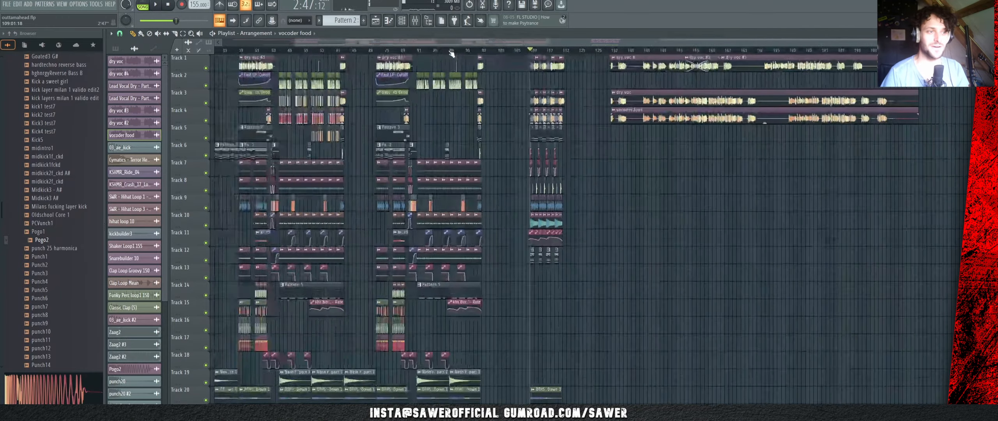
scroll(345, 53, "up", 3)
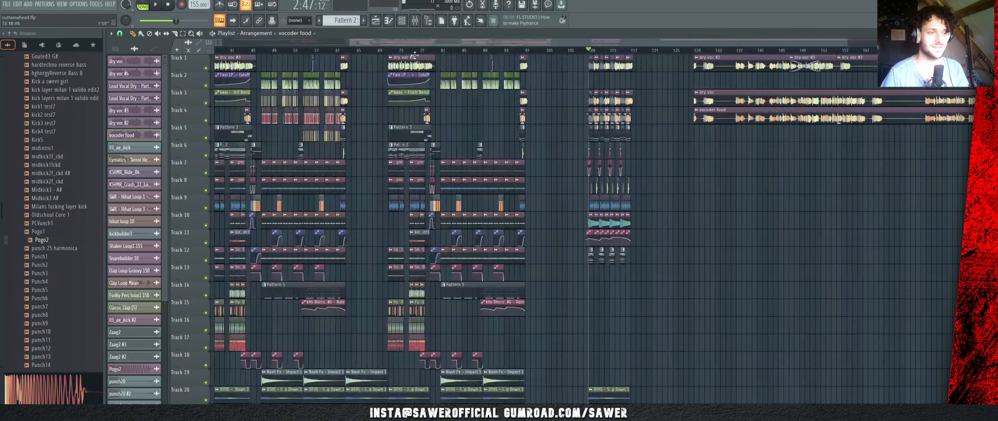
left_click(341, 51)
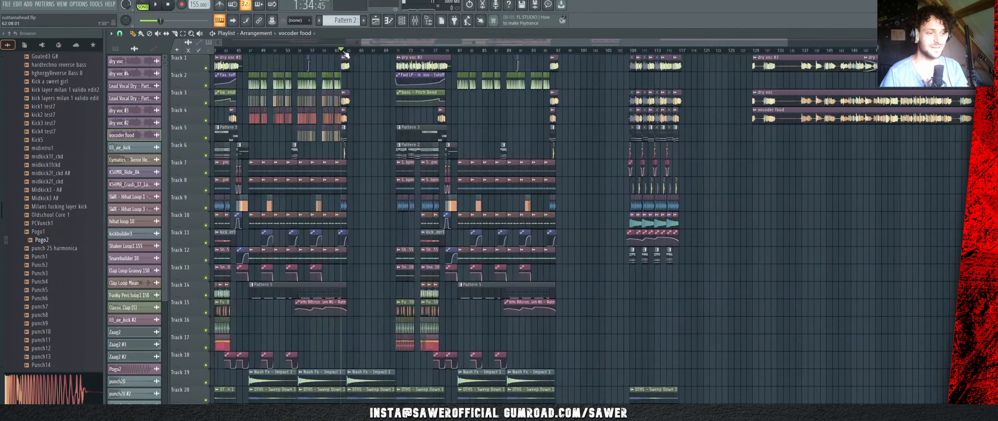
scroll(346, 53, "up", 1)
scroll(390, 162, "down", 3)
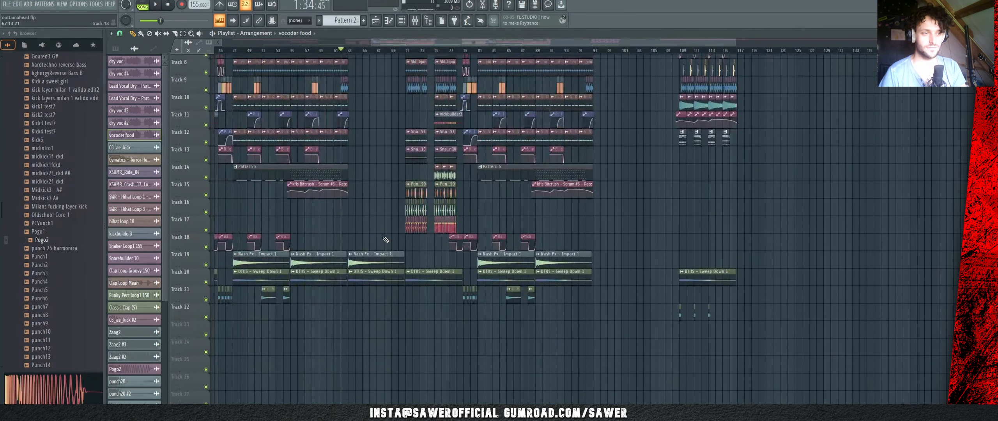
scroll(386, 239, "up", 3)
scroll(385, 239, "down", 4)
right_click(383, 218)
right_click(384, 237)
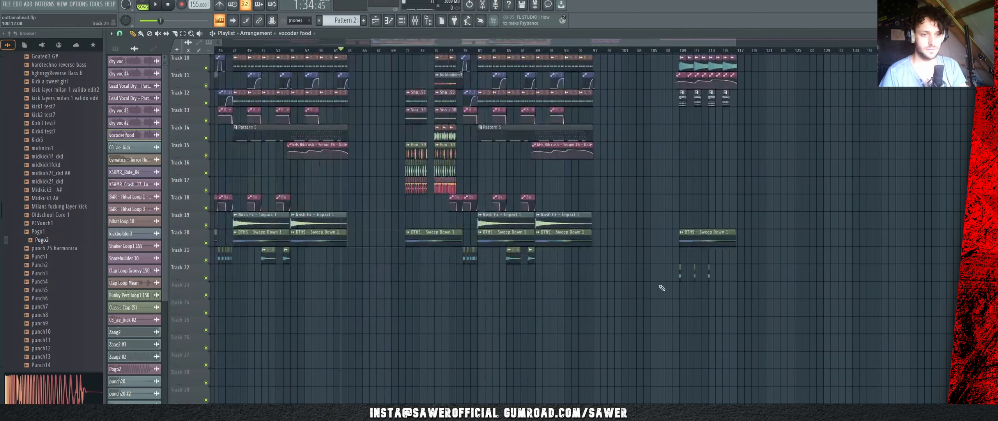
Step: Select all clips of the second vocal section at bar 109 on tracks 1 to 22 and move them to bar 63
left_click_drag(781, 211, 657, 308)
scroll(663, 219, "up", 4)
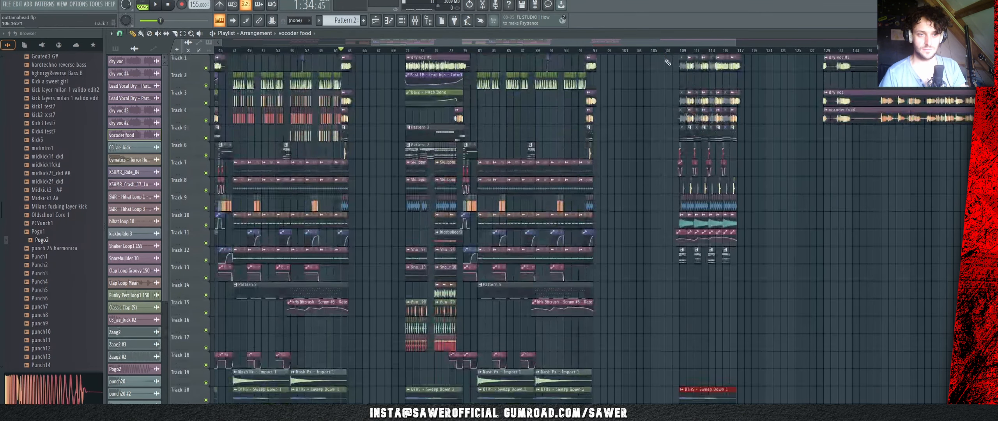
left_click_drag(666, 55, 800, 265)
scroll(351, 54, "up", 2)
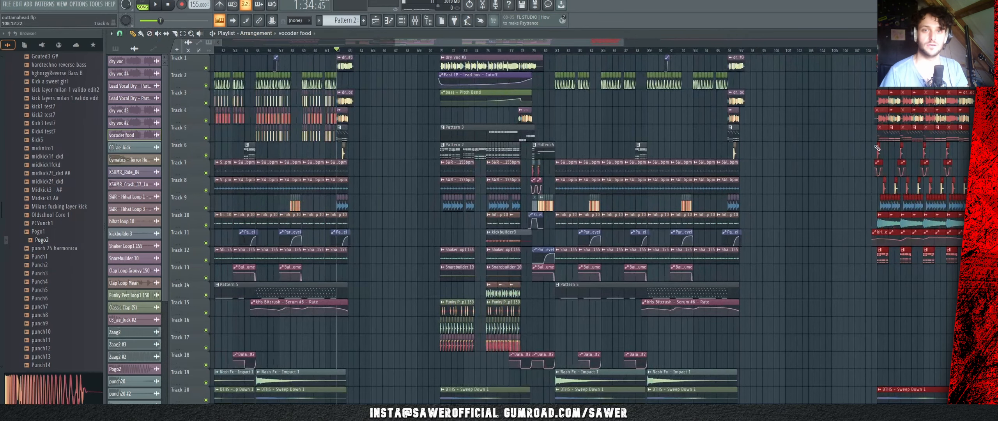
scroll(868, 165, "down", 5)
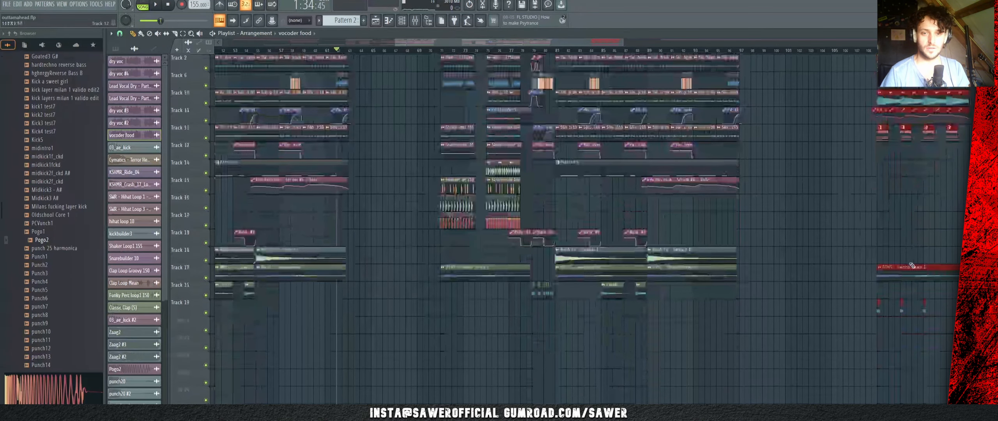
left_click_drag(909, 260, 380, 258)
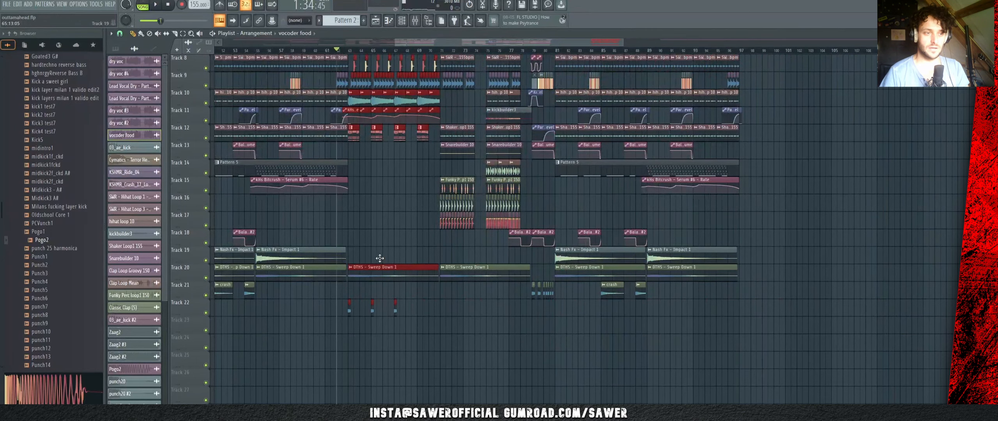
left_click(380, 259)
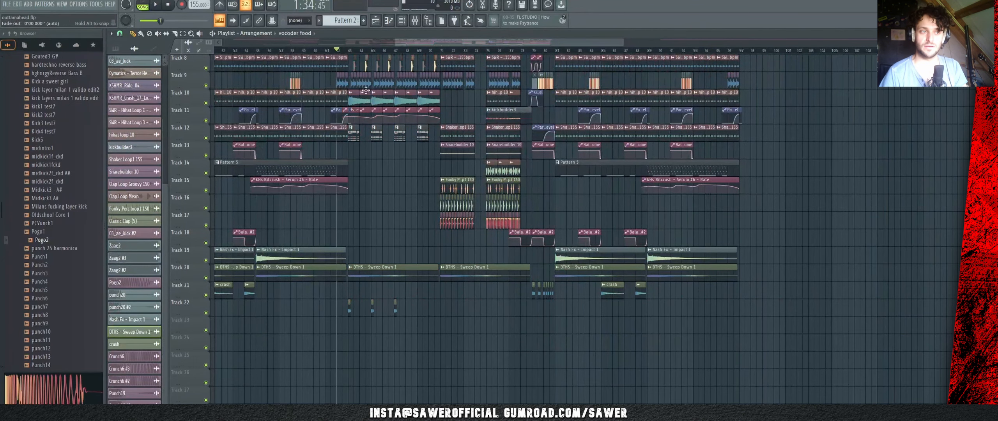
Step: Move the bitcrush rate automation clips of the moved section from track 11 to track 18, and play the transition
scroll(335, 51, "up", 5)
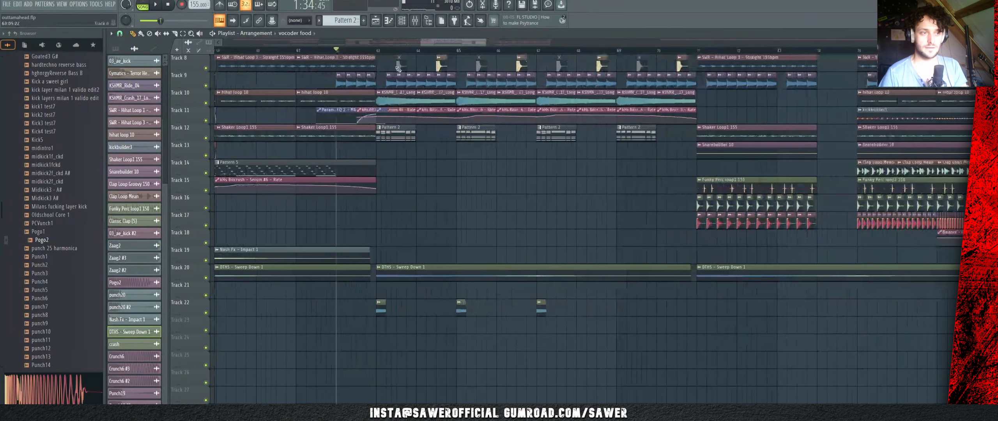
left_click_drag(713, 121, 406, 110)
key("shift+Down")
key("shift+Down")
key("shift+Down")
key("shift+Down")
key("shift+Down")
key("shift+Down")
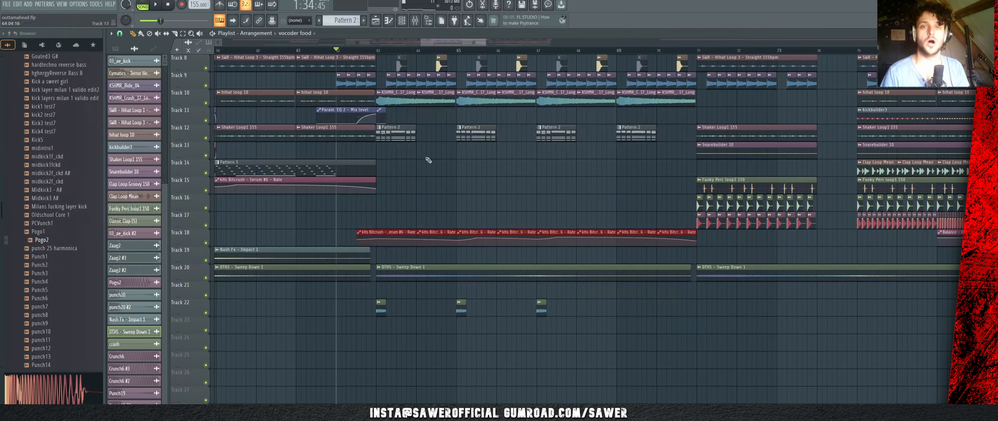
left_click(467, 190)
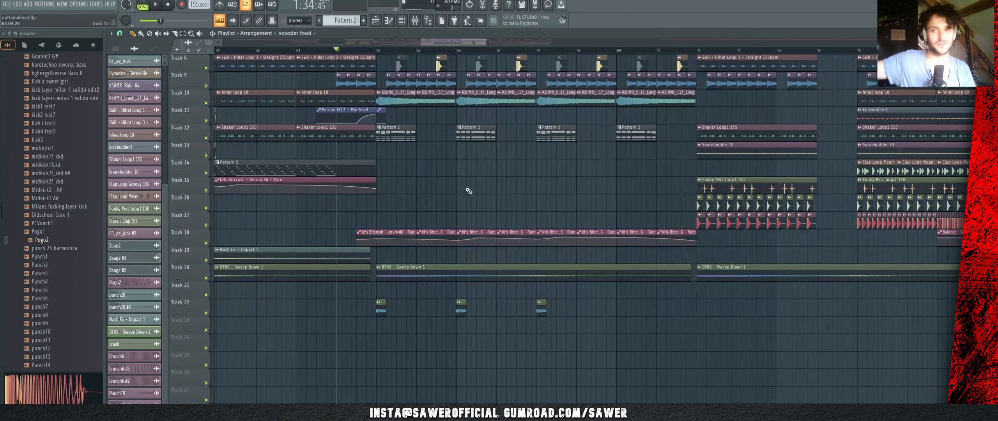
key("space")
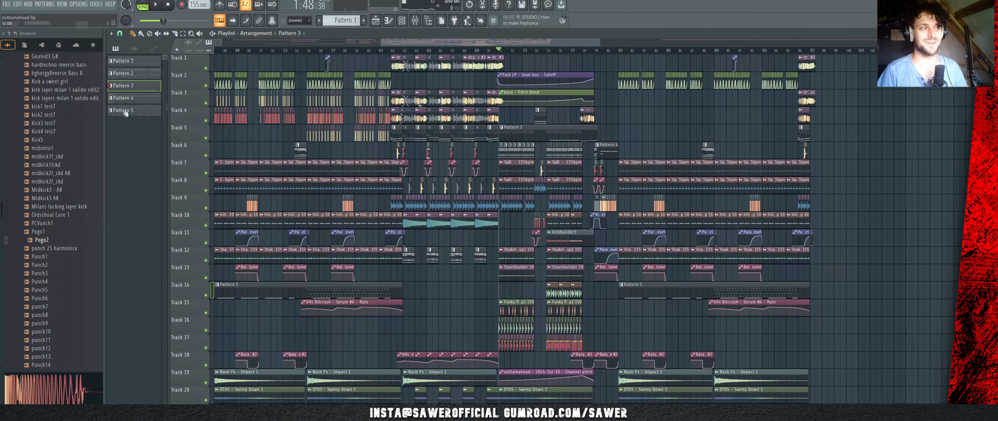
Step: Place the Crunch6 sample on track 3 at bar 81, trim both of its ends, and play it
scroll(93, 175, "up", 8)
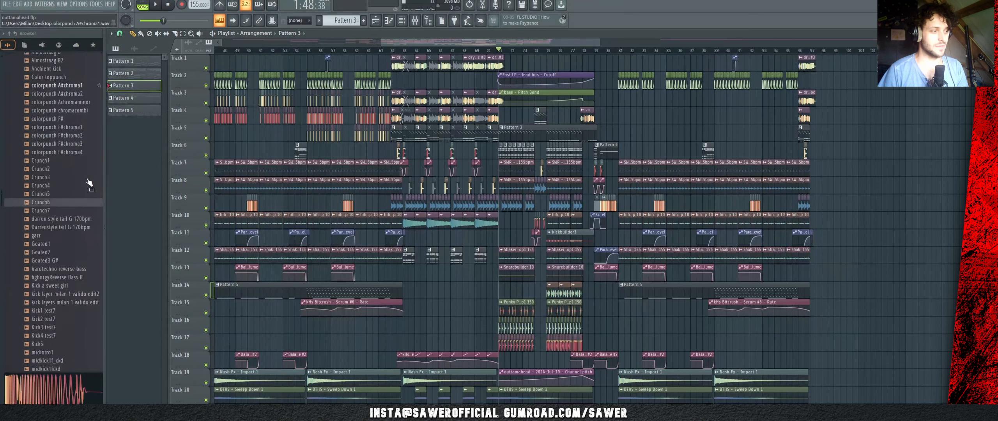
left_click(40, 202)
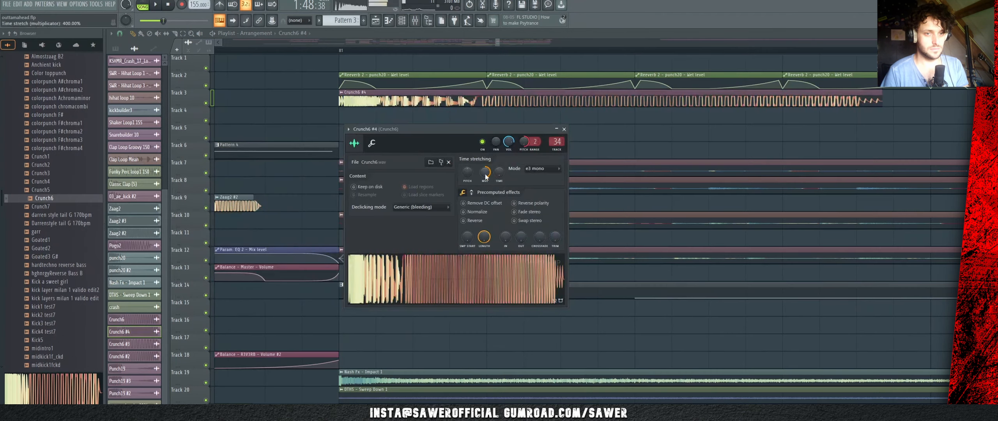
left_click(565, 129)
left_click_drag(882, 101, 850, 101)
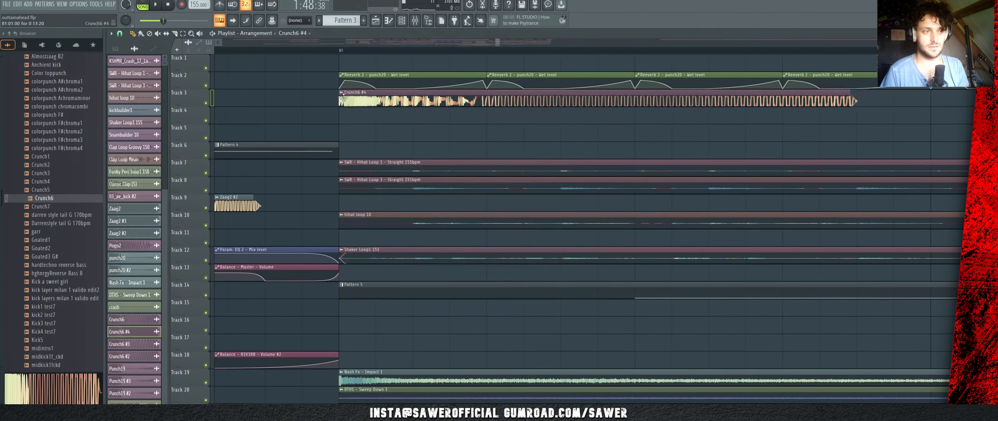
left_click_drag(341, 104, 384, 104)
scroll(302, 71, "up", 2)
left_click(302, 50)
key("space")
key("space")
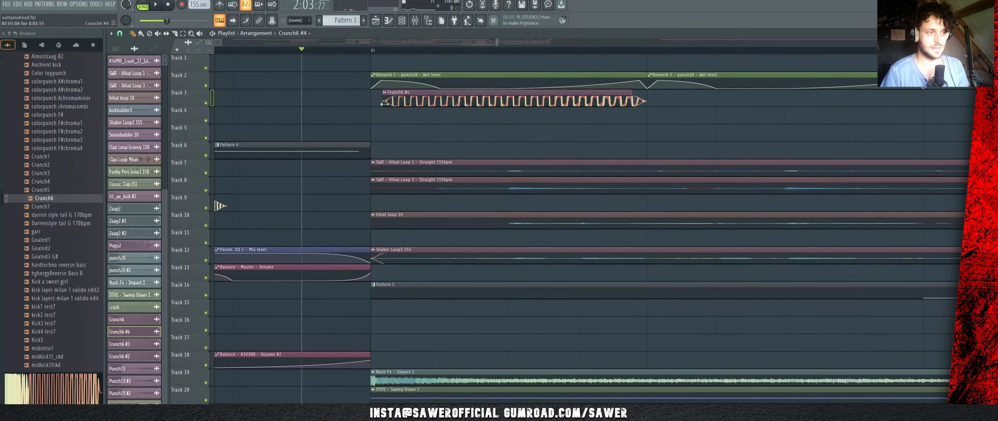
Step: Add the Goated1 sample beneath the Crunch6 clip at bar 81, play them together and set its mixer volume to -3.2 dB
scroll(41, 209, "up", 2)
scroll(42, 209, "down", 4)
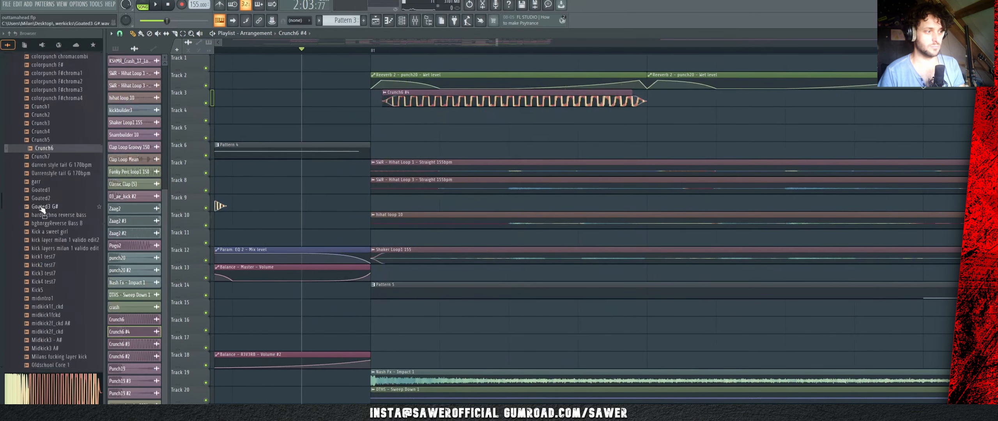
scroll(52, 224, "down", 2)
left_click_drag(44, 140, 381, 116)
key("space")
key("space")
key("space")
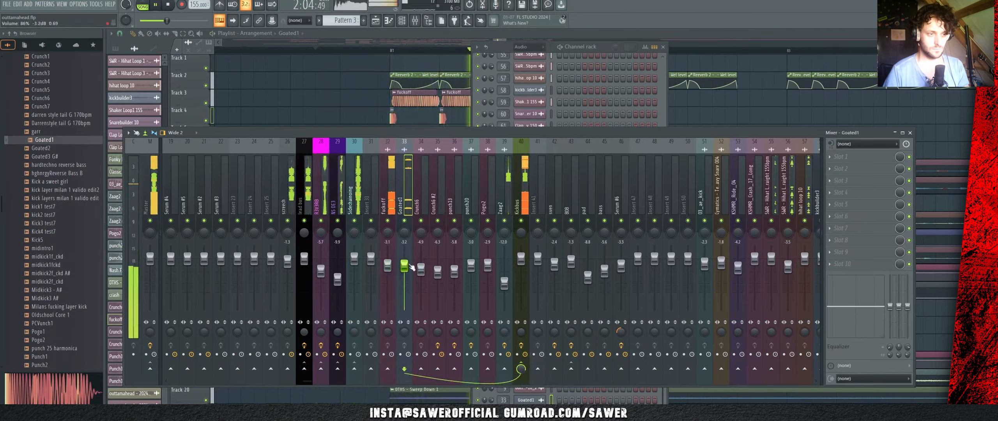
key("F9")
Step: Replace the second half of the drop after bar 89 with a copy of the buildup
scroll(525, 53, "up", 4)
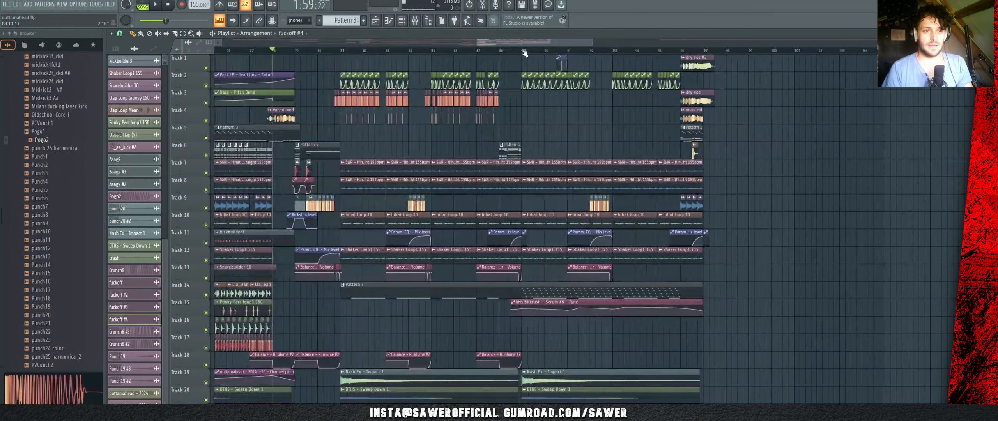
scroll(524, 53, "down", 4)
scroll(525, 54, "up", 4)
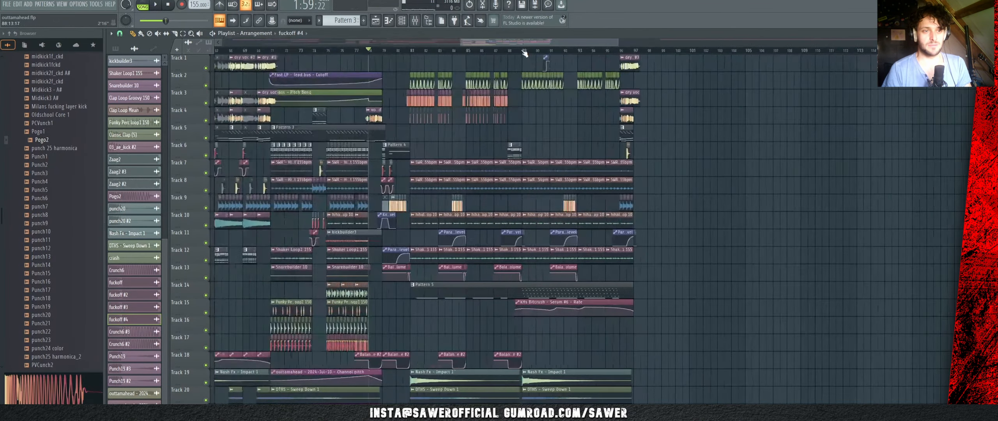
left_click_drag(517, 67, 685, 92)
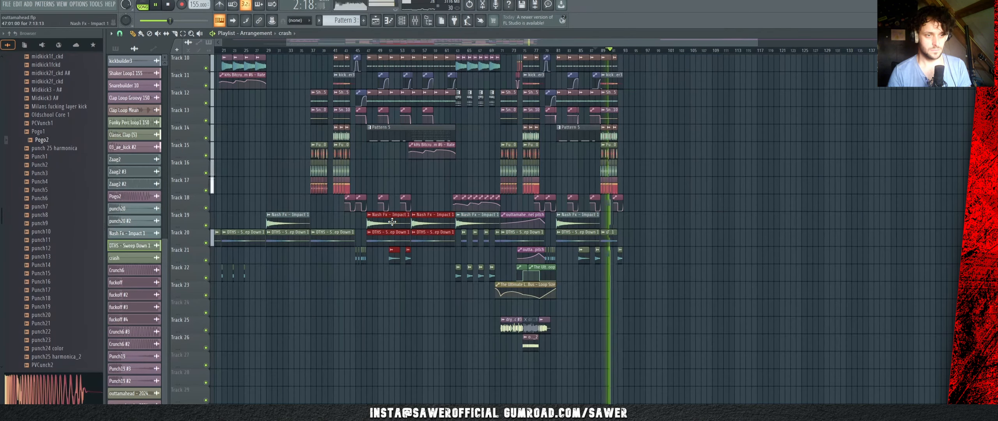
Step: Copy the impact, sweep and crash clips of bars 47 to 63 on tracks 19 to 21 to bar 93, and save the project
mouse_move(655, 236)
left_mouse_down()
mouse_move(705, 235)
mouse_move(650, 235)
left_mouse_up()
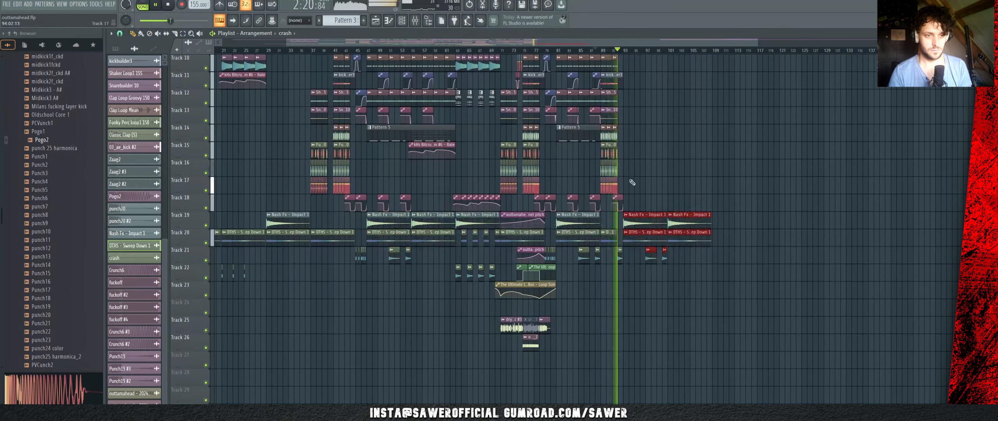
left_click(662, 189, "ctrl")
scroll(662, 189, "up", 4)
key("ctrl+s")
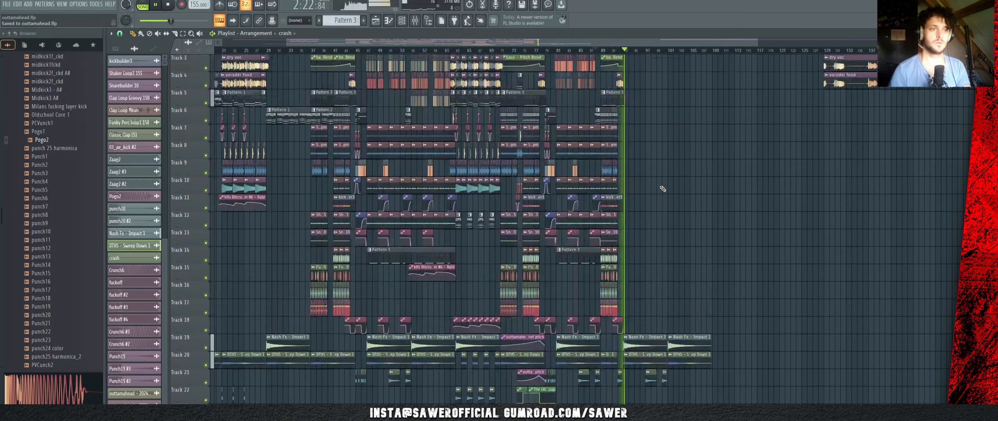
scroll(609, 168, "up", 2)
key("space")
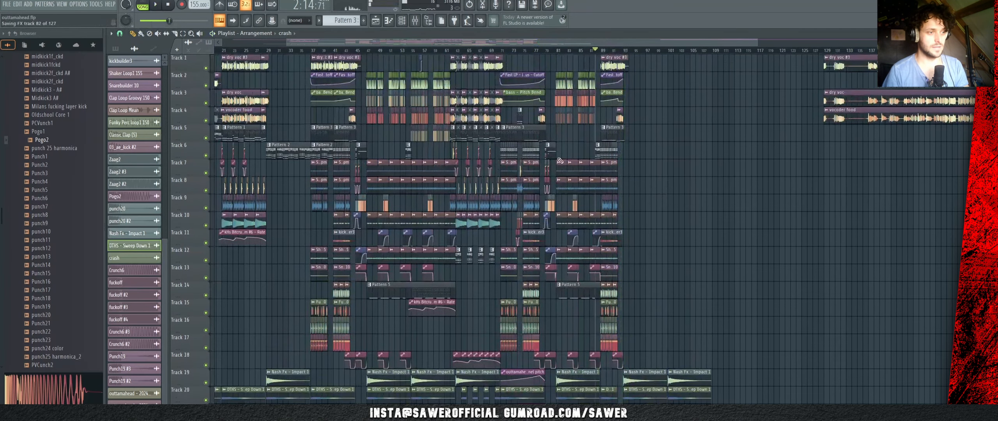
Step: Copy the Pattern 2 clip from bar 29 to bar 93 on track 6, make it unique and check its channels
left_click_drag(290, 148, 647, 152)
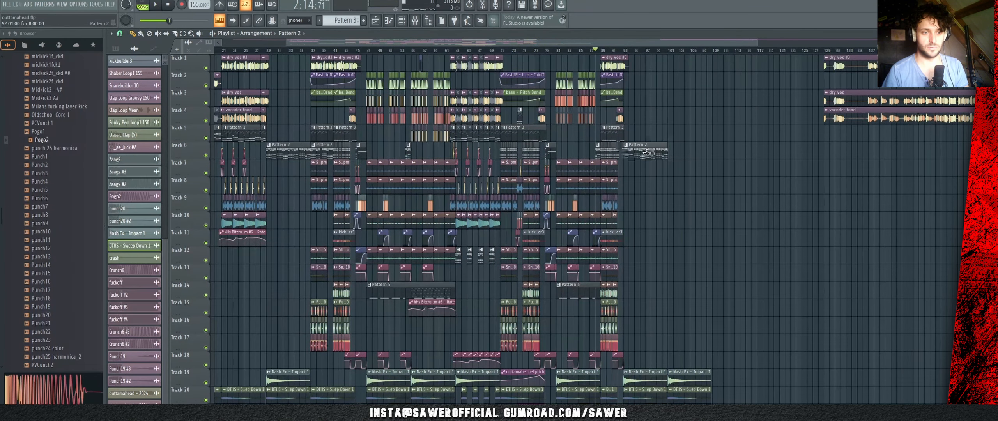
scroll(679, 58, "up", 5)
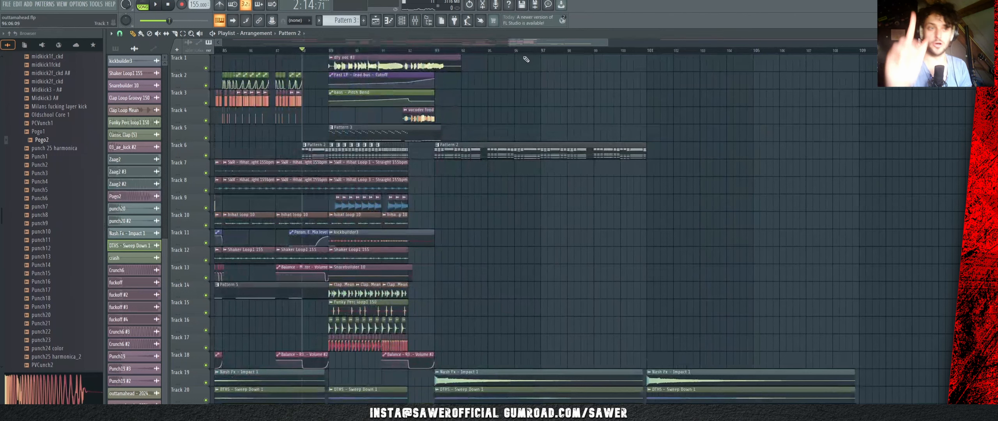
left_click(437, 145)
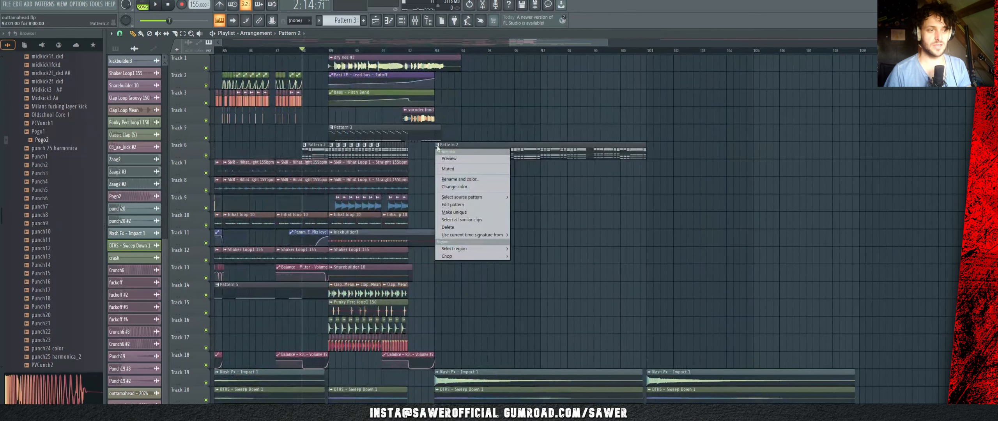
left_click(468, 212)
left_click(402, 21)
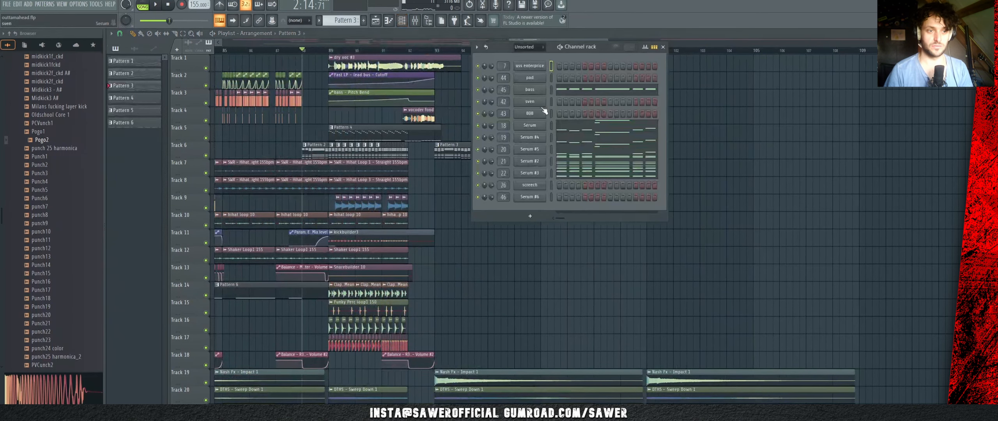
key("Escape")
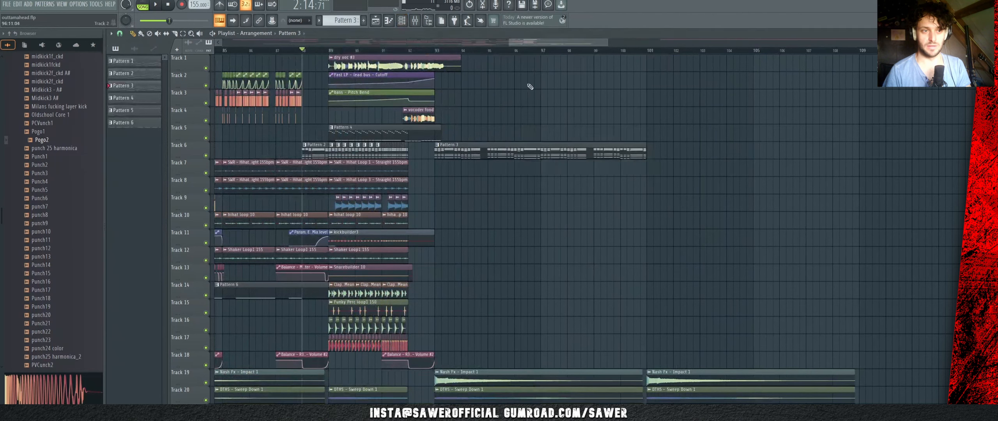
Step: Play from bar 93, place another Pattern 3 clip behind the first on track 6, and repeat the reverb wet level automation along track 2
left_click(434, 51)
key("space")
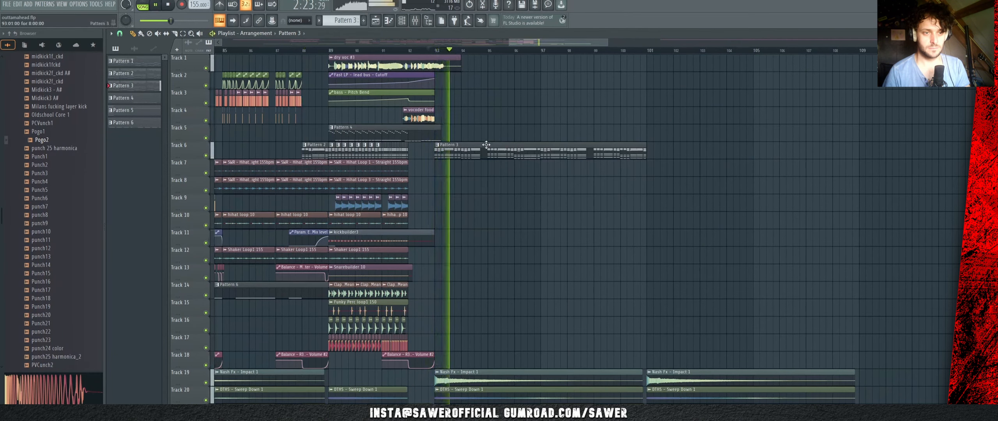
left_click(673, 145)
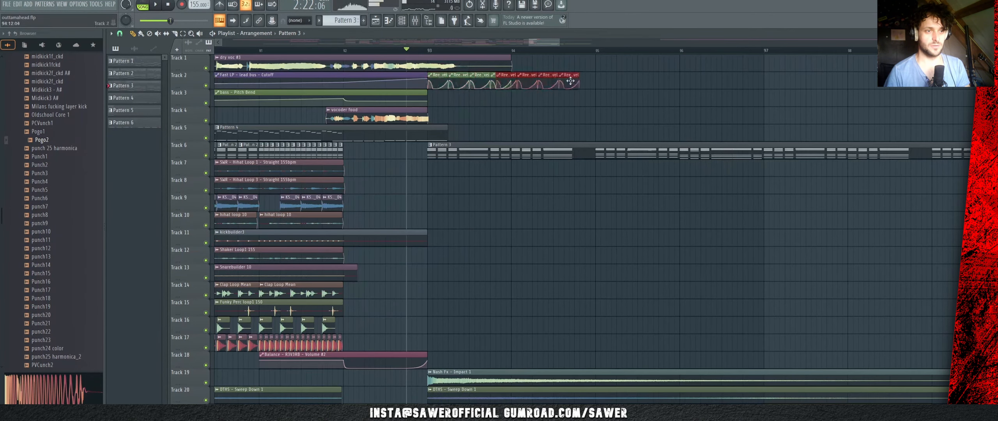
mouse_move(571, 80)
left_mouse_down()
mouse_move(588, 81)
mouse_move(549, 97)
mouse_move(439, 98)
mouse_move(619, 75)
mouse_move(609, 76)
left_mouse_up()
Step: Add the Crunch6 kick sample on track 3 just after the start of bar 93 and make the clip unique
mouse_move(44, 248)
left_mouse_down()
mouse_move(286, 145)
mouse_move(277, 102)
left_mouse_up()
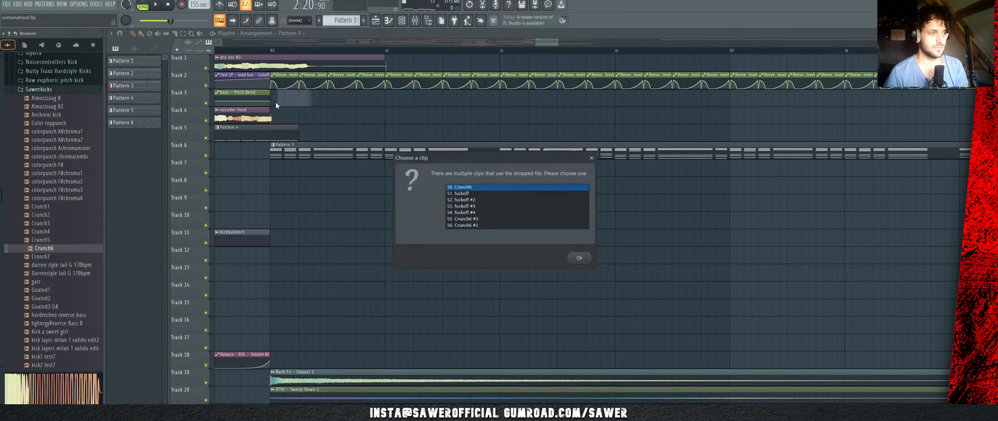
left_click(580, 259)
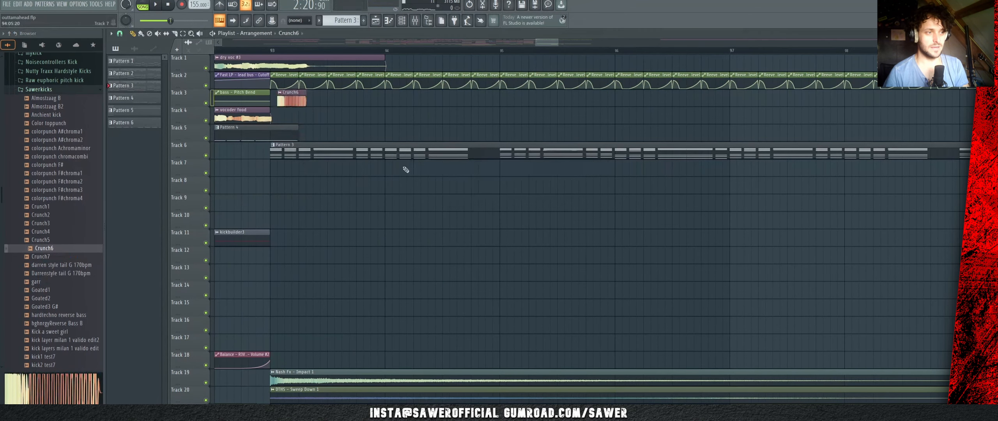
right_click(278, 97)
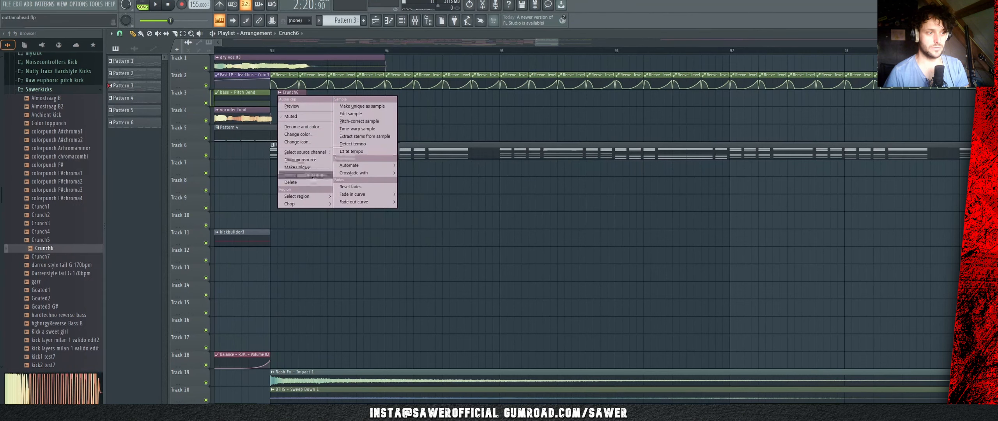
left_click(311, 168)
Step: Clear the mixer track assignment of the unique Crunch6 clip so that it routes to Master
double_click(284, 102)
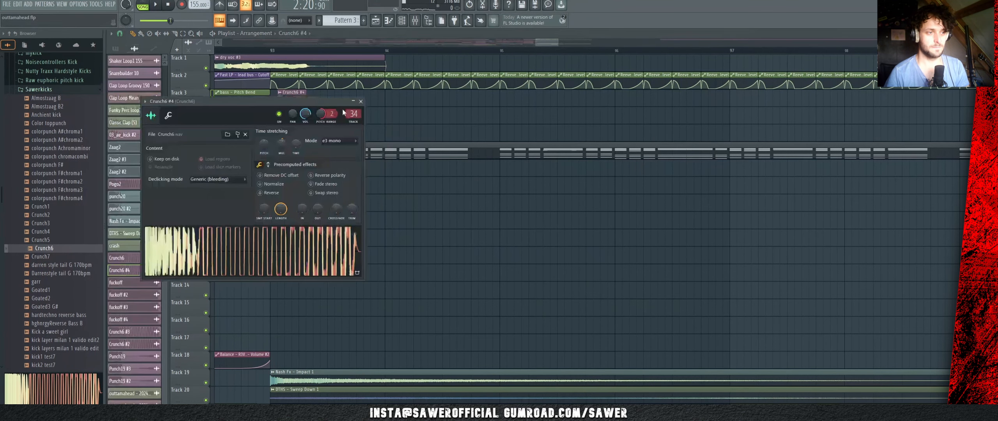
left_click_drag(350, 116, 349, 156)
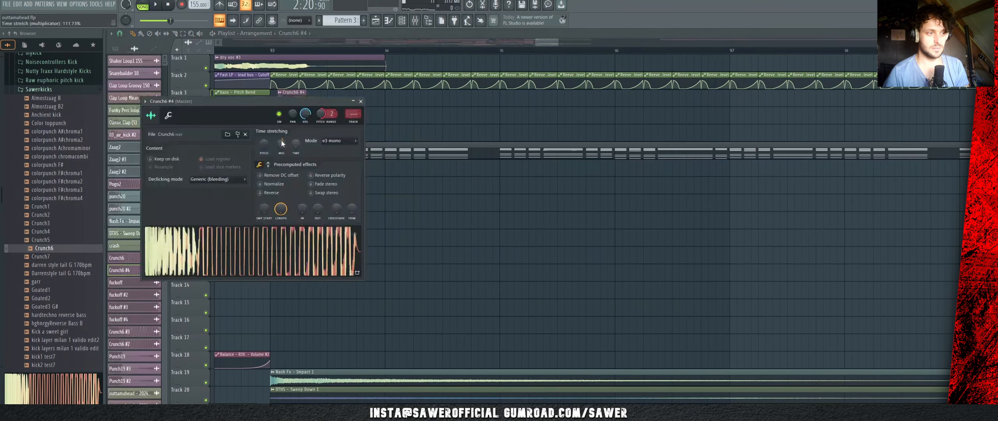
key("Escape")
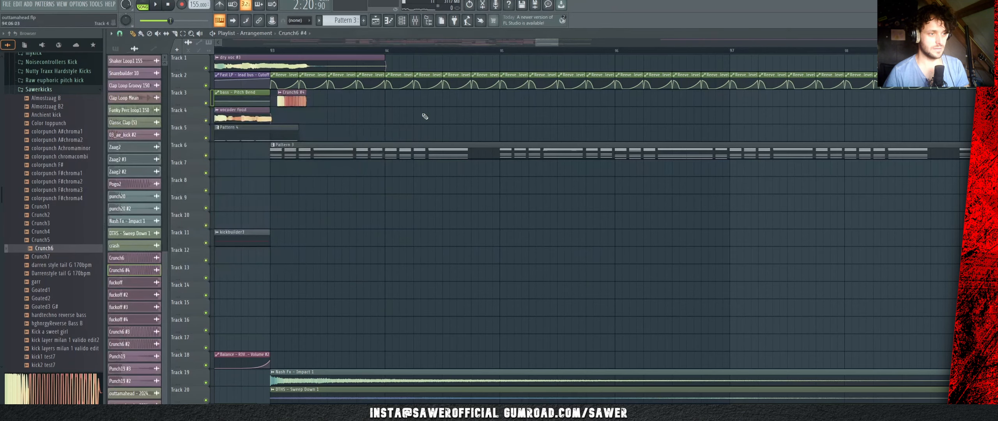
Step: Move the unique Crunch6 clip to track 11 so that it starts exactly at bar 93
scroll(275, 50, "up", 3)
left_click_drag(308, 102, 282, 240)
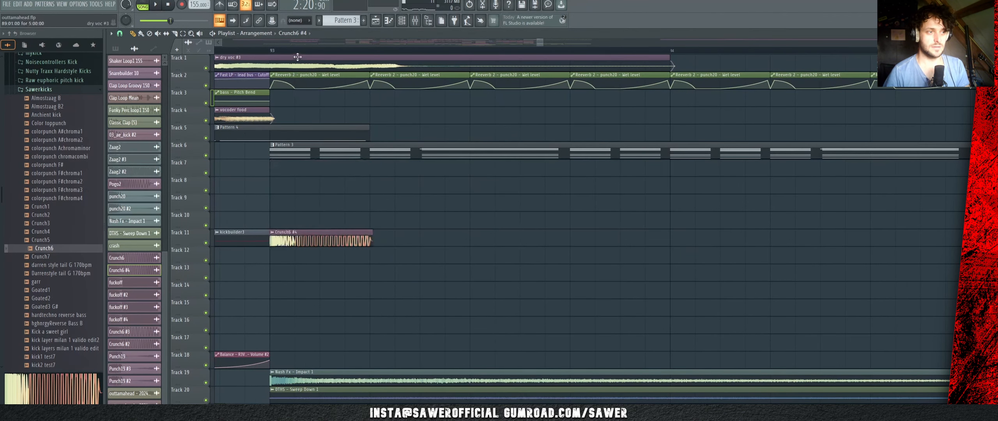
scroll(303, 58, "down", 3)
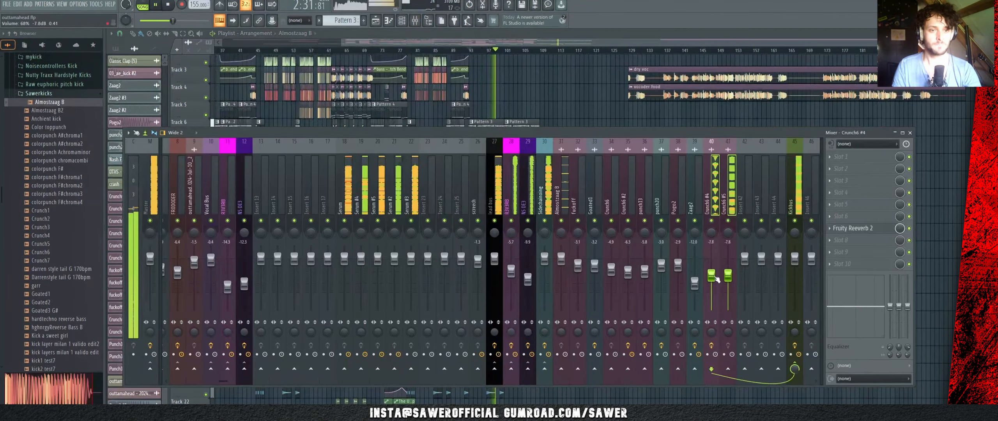